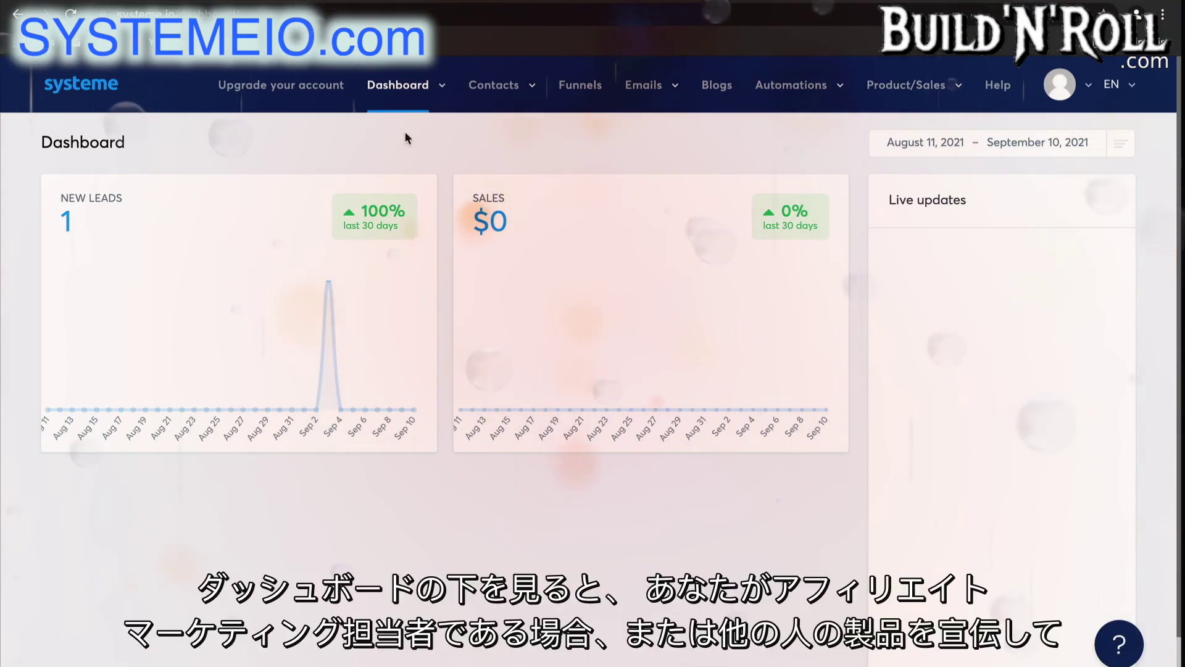
mouse_move(438, 86)
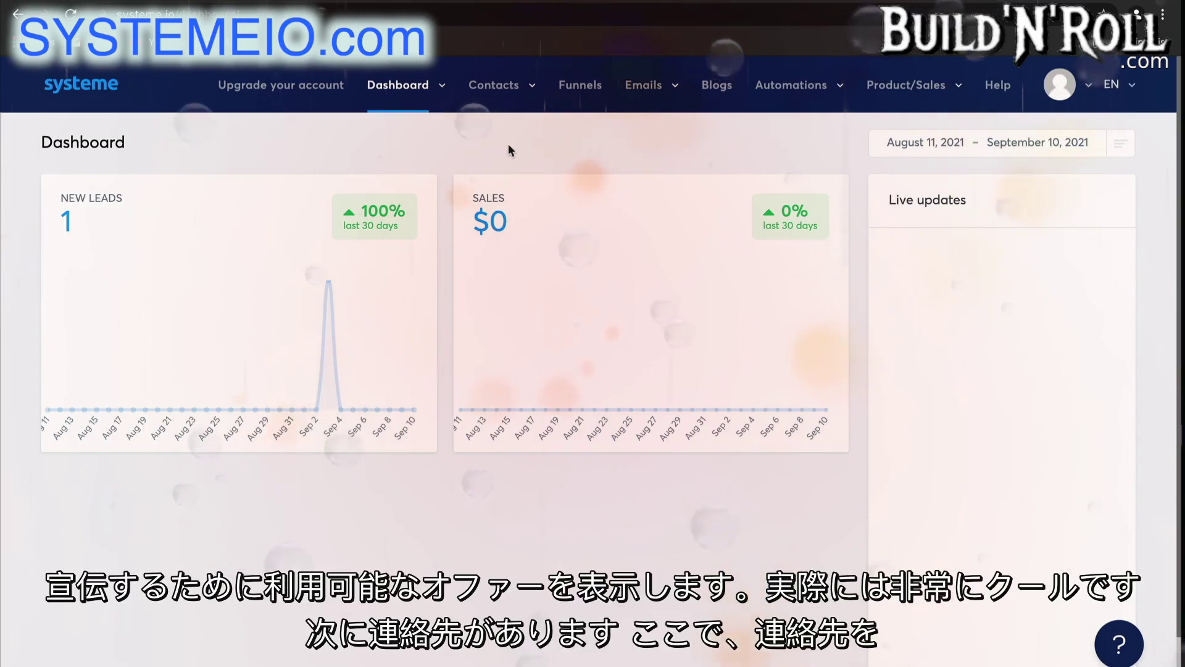
mouse_move(510, 96)
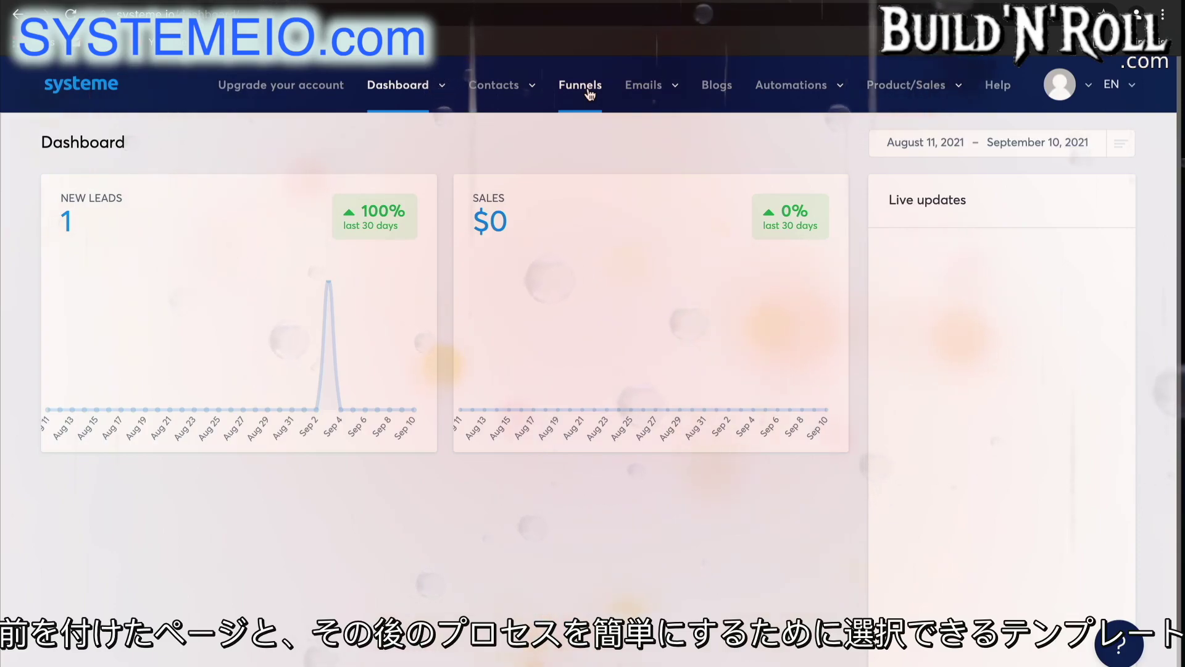
mouse_move(637, 103)
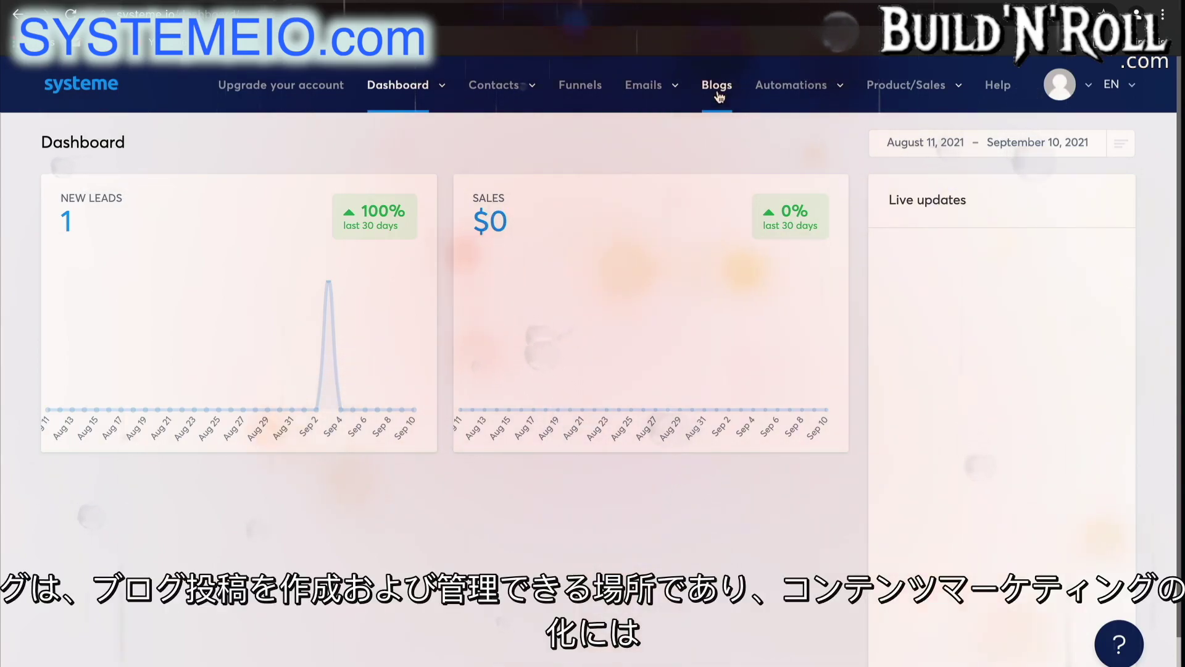
mouse_move(747, 113)
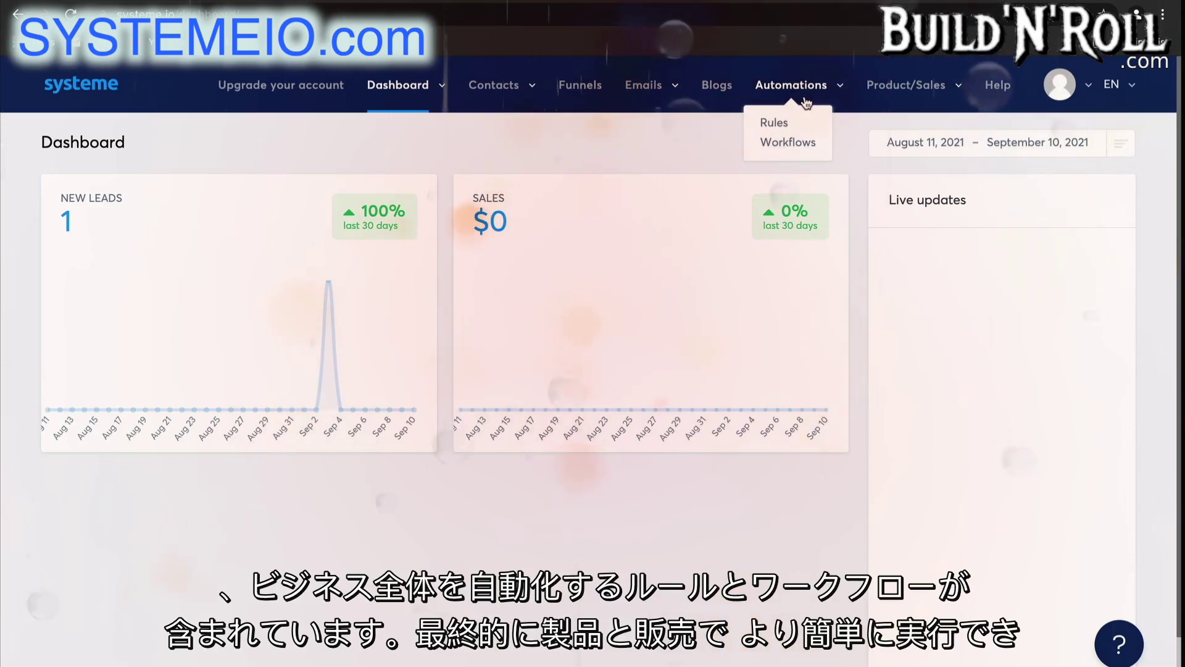
mouse_move(884, 98)
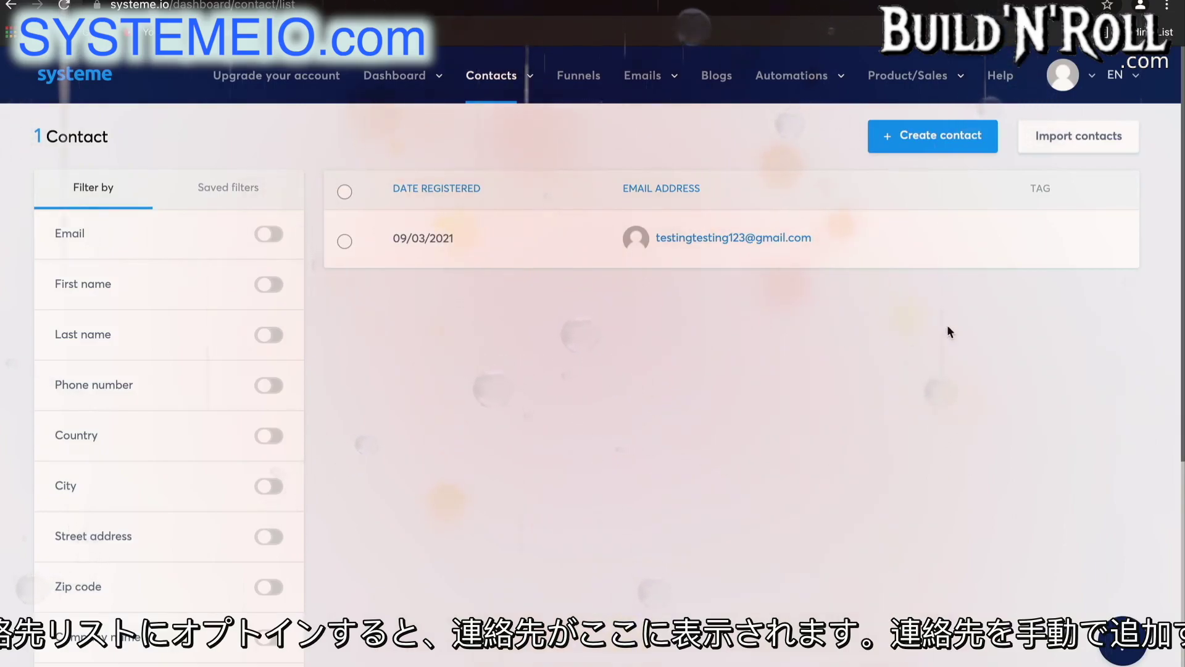
- Open the form for creating a contact and look through its detail fields, custom field option and tag area
left_click(945, 143)
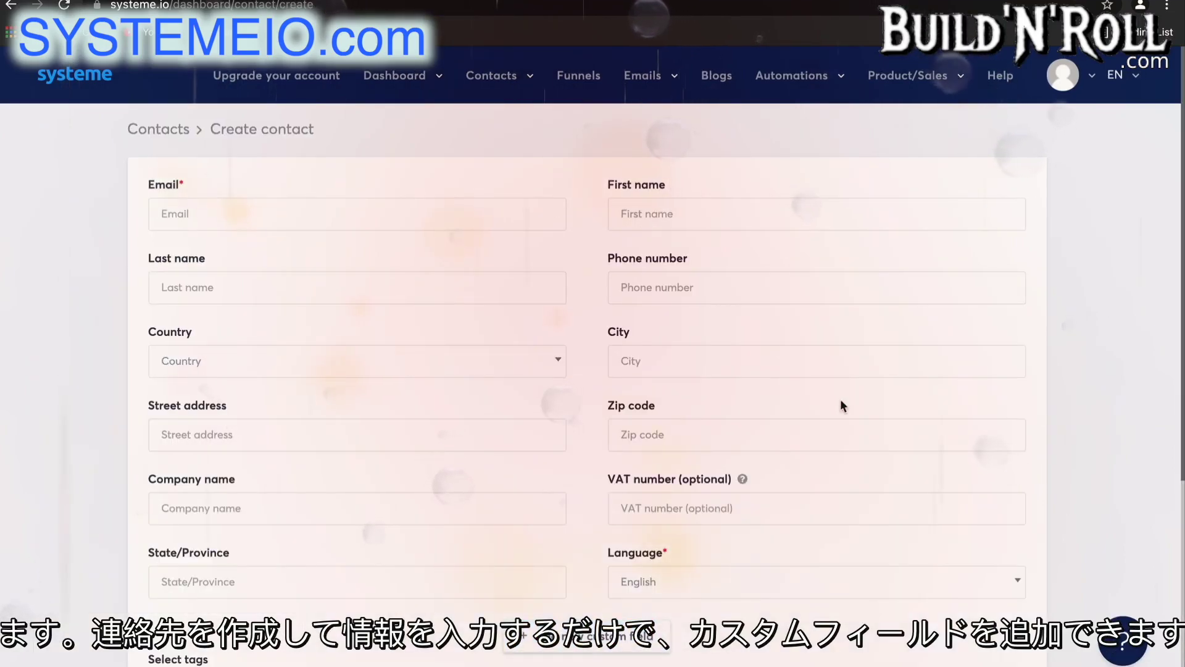
scroll(839, 405, "down", 2)
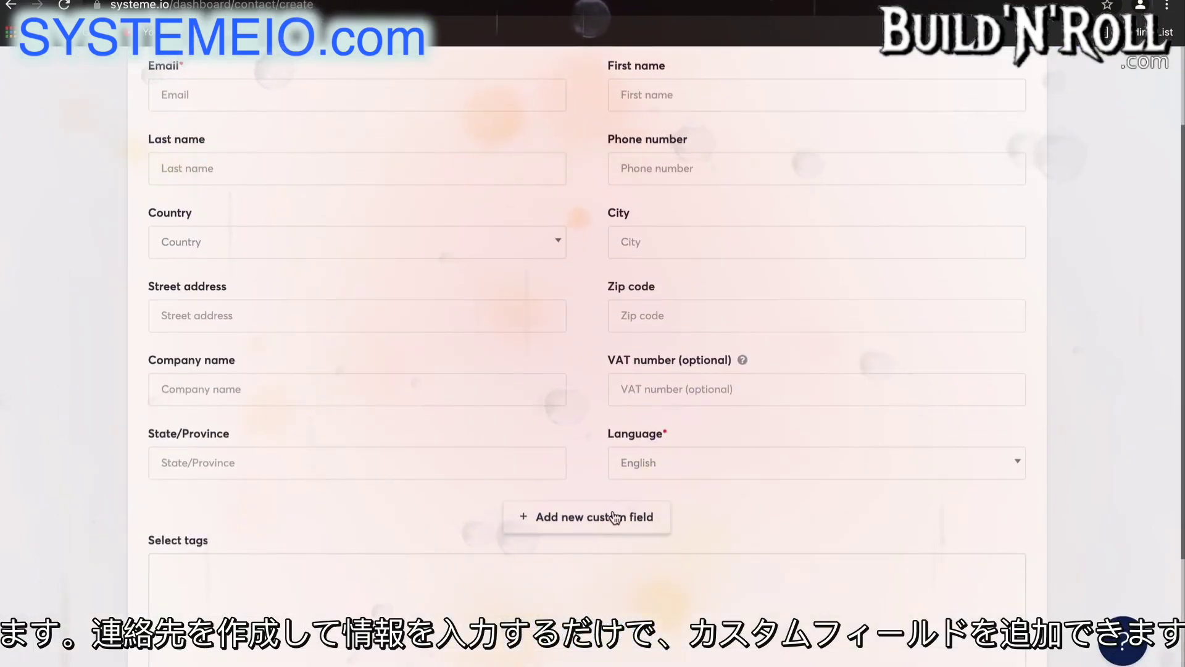
scroll(614, 516, "down", 3)
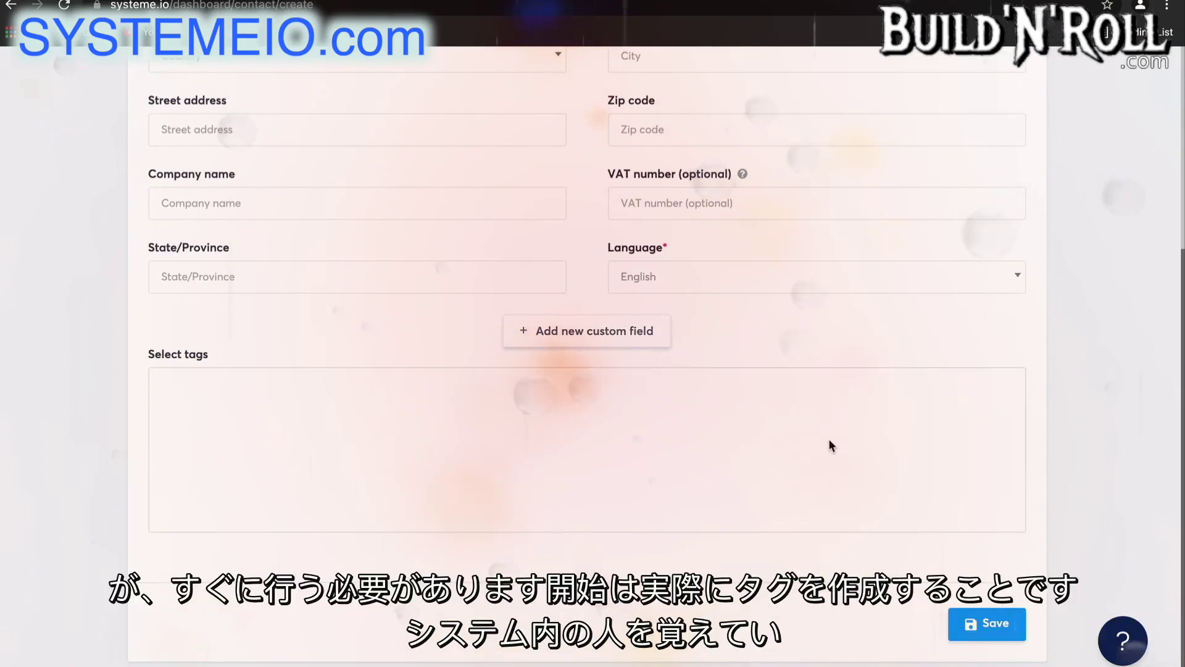
scroll(828, 443, "up", 5)
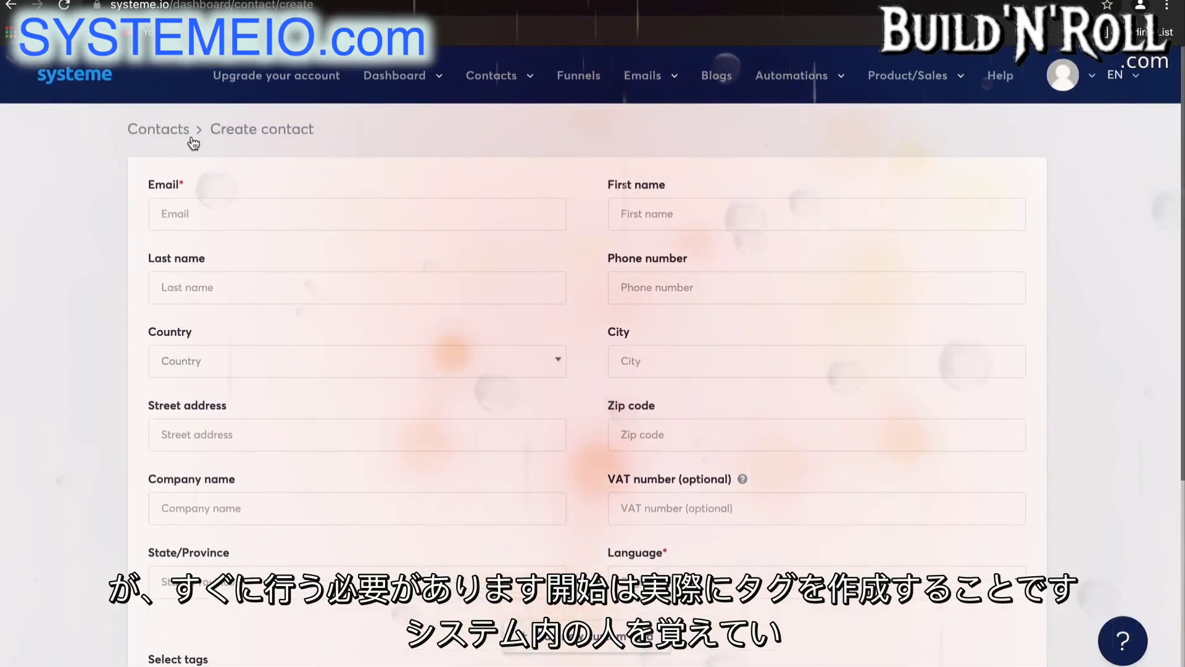
- Go to the contact tags and create a new tag named "Blog - leads"
mouse_move(492, 76)
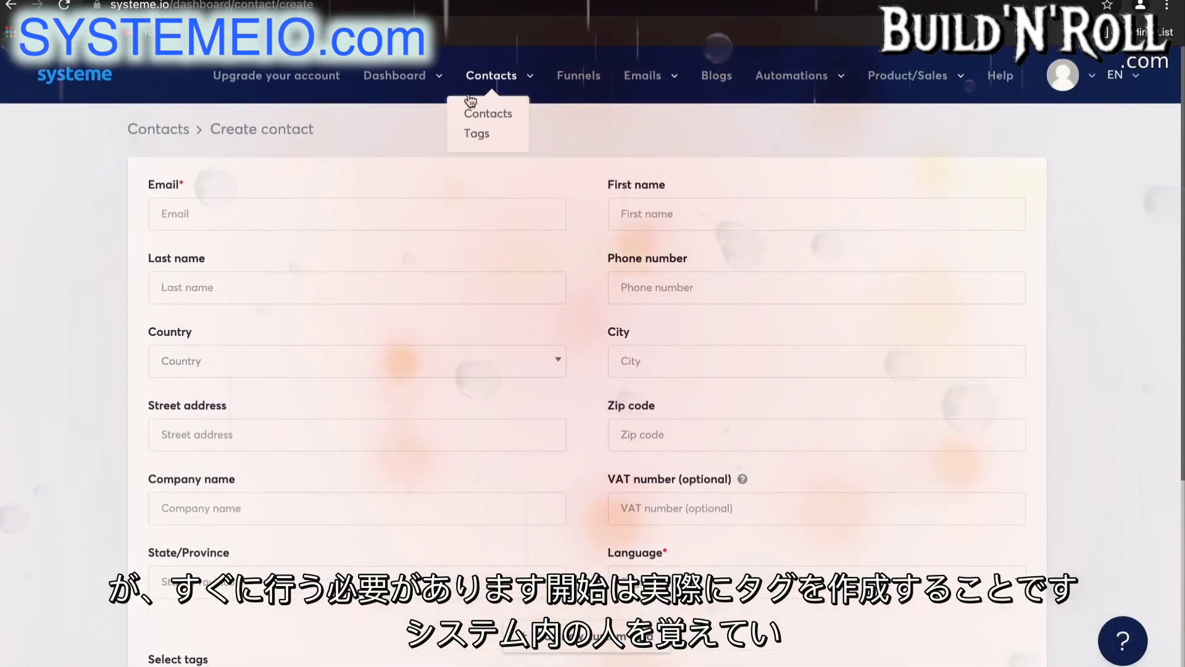
left_click(479, 136)
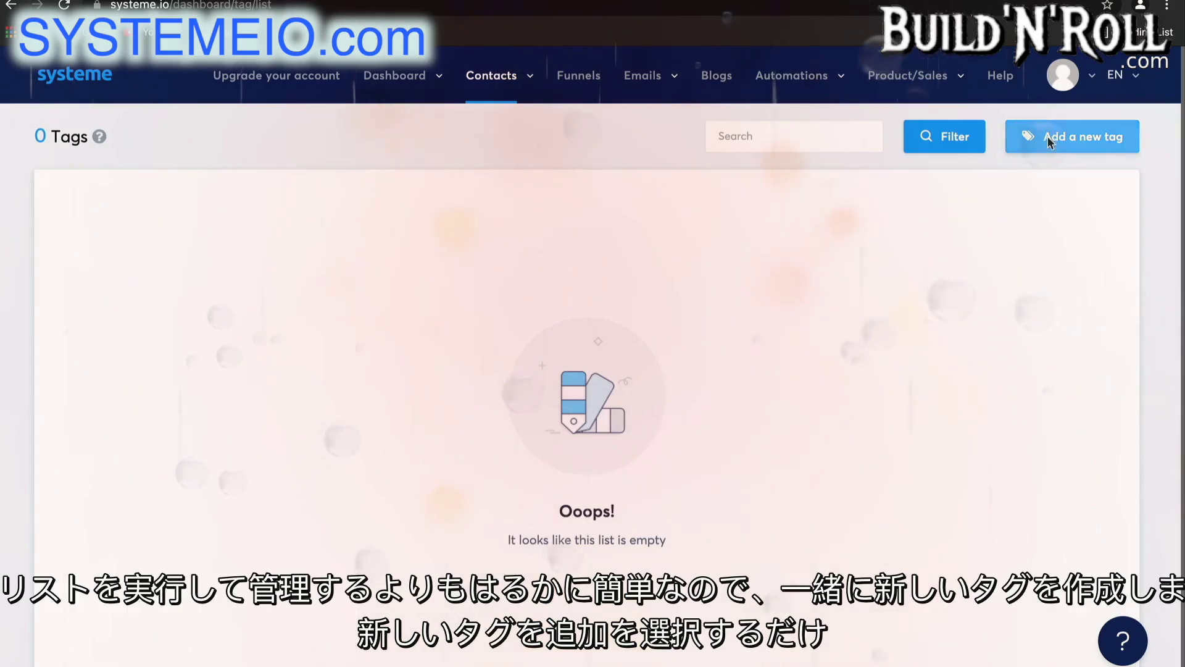
left_click(1073, 136)
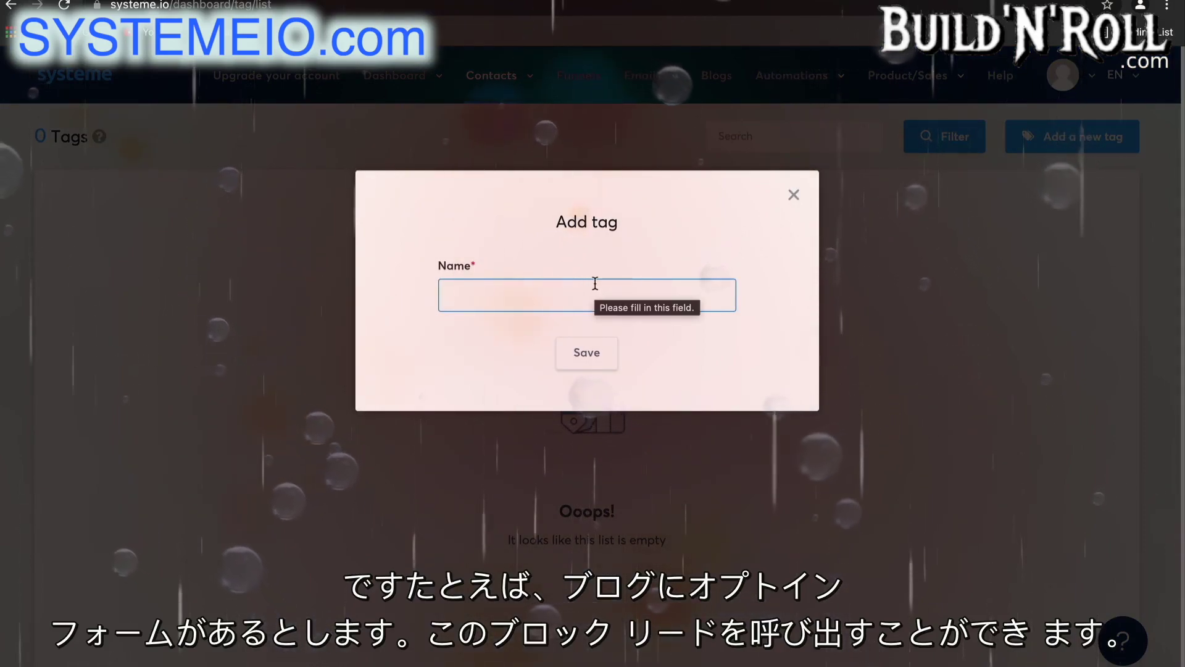
type("Blo")
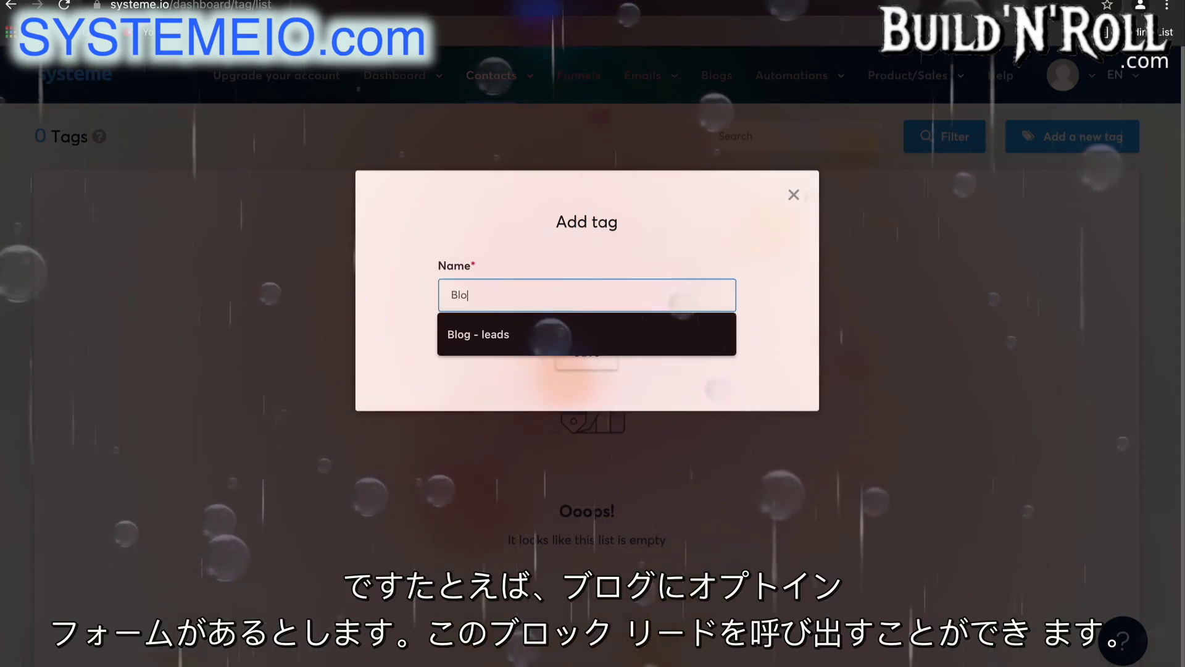
type("g - leads")
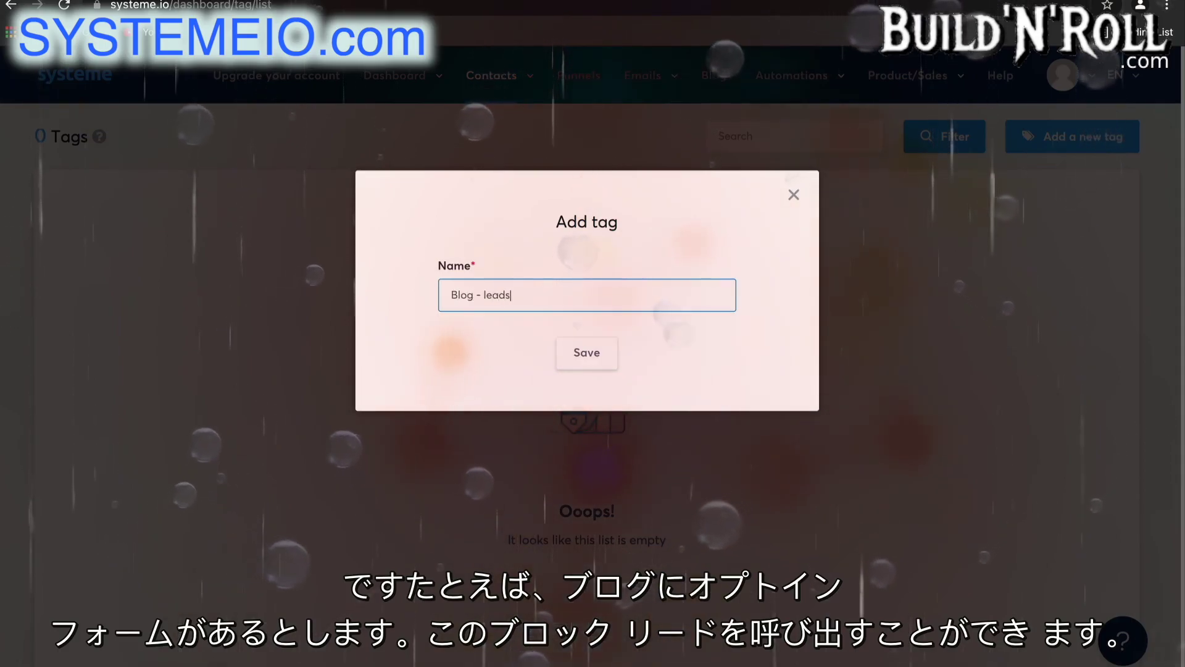
left_click(587, 361)
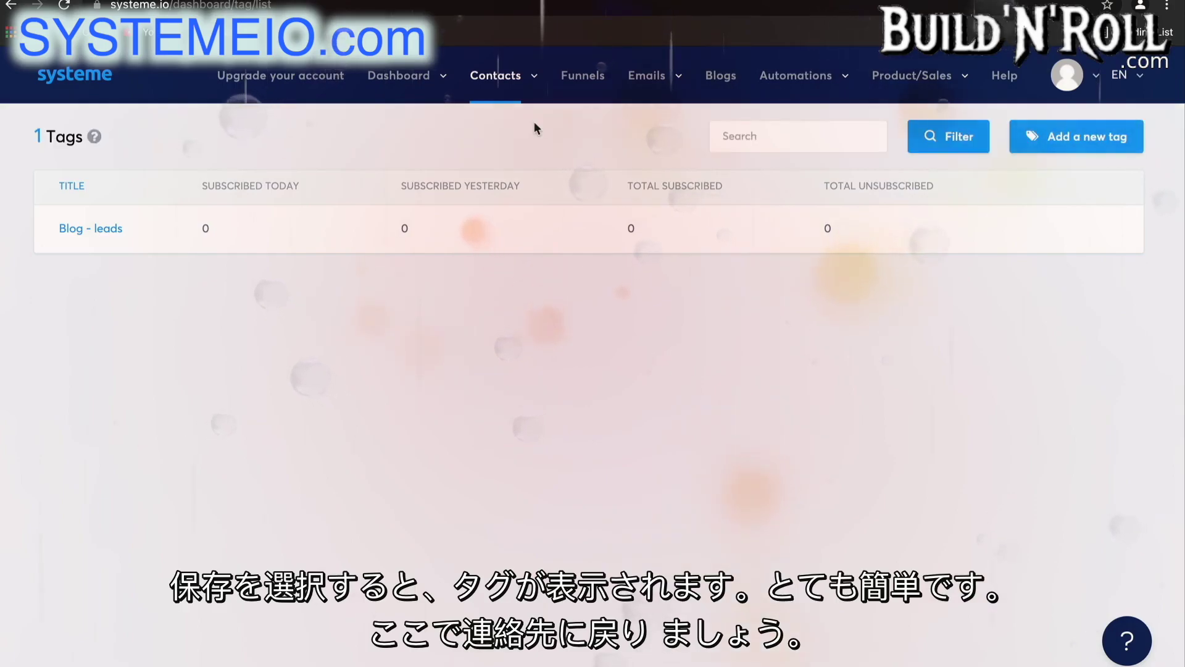
- Return to the contacts list, start a new contact and fill in the contact's email address
mouse_move(521, 77)
left_click(504, 115)
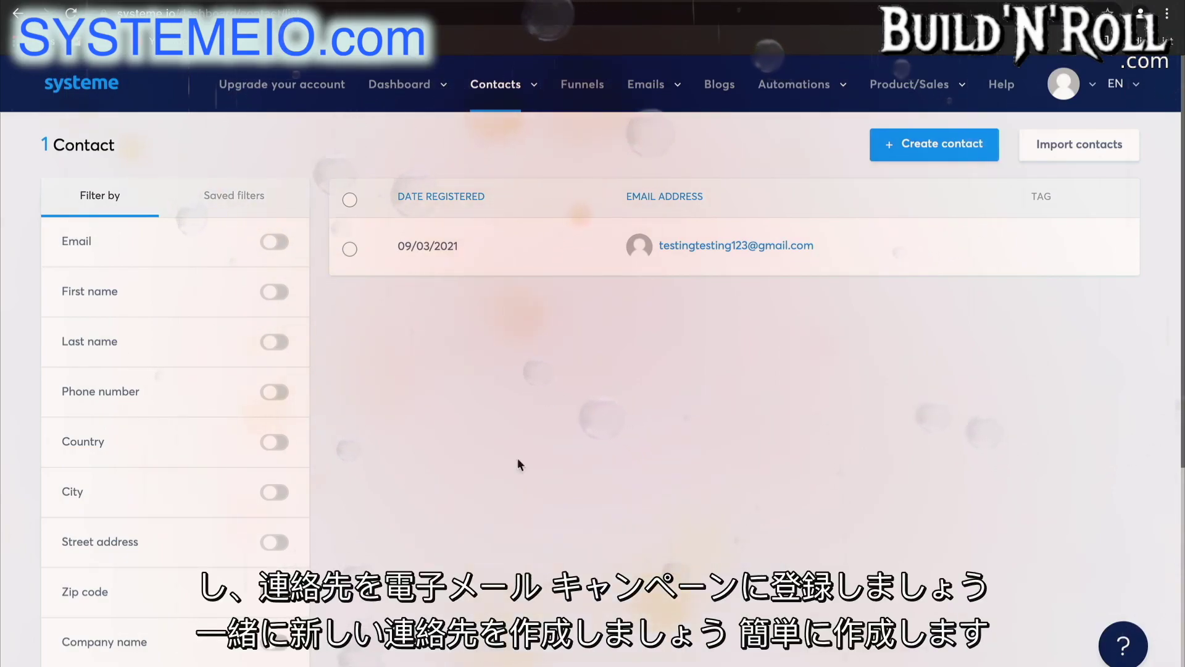
left_click(922, 148)
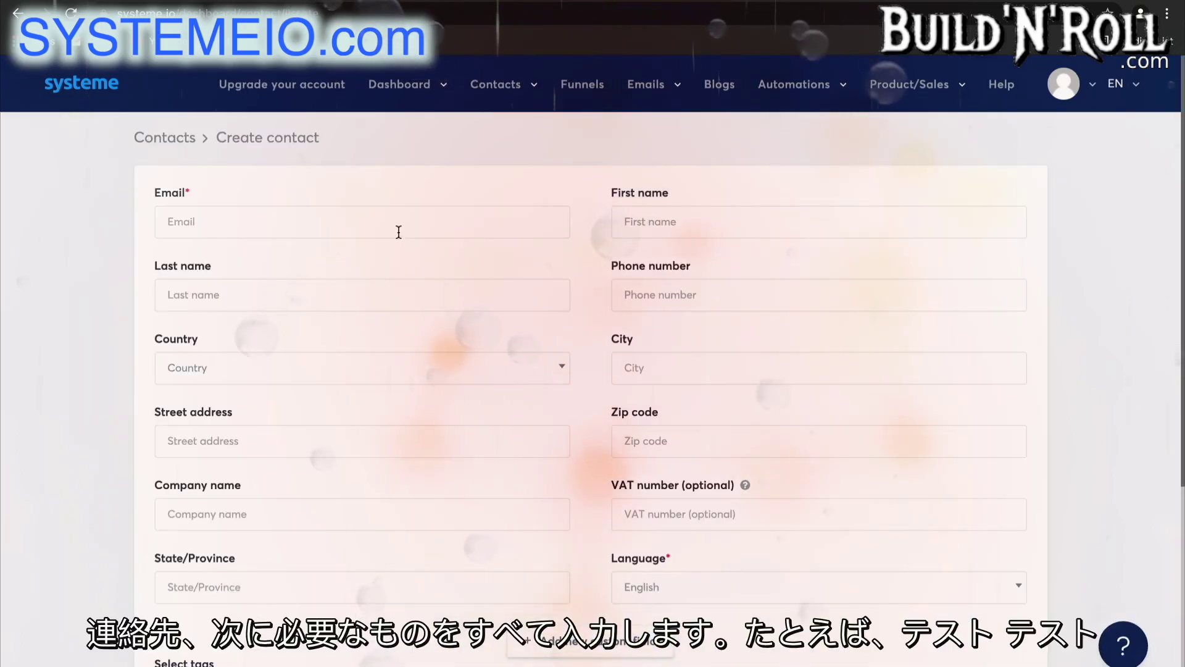
left_click(398, 234)
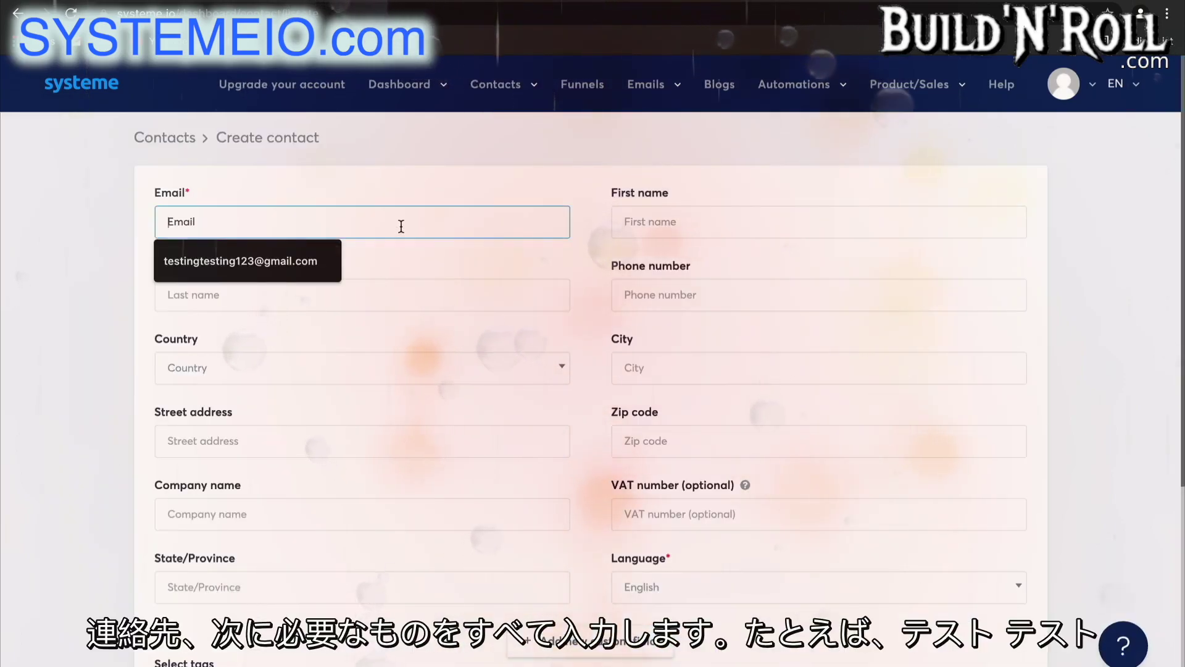
left_click(309, 261)
left_click(250, 221)
type("4")
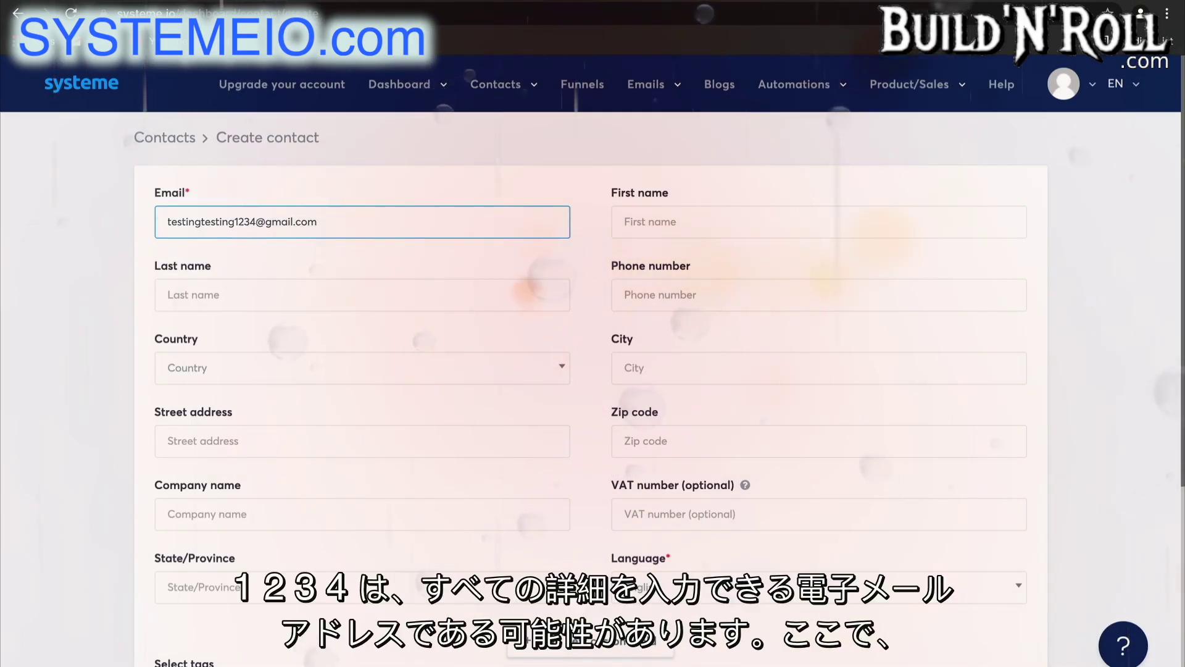
- Assign the "Blog - leads" tag to the new contact and save it
scroll(513, 446, "down", 2)
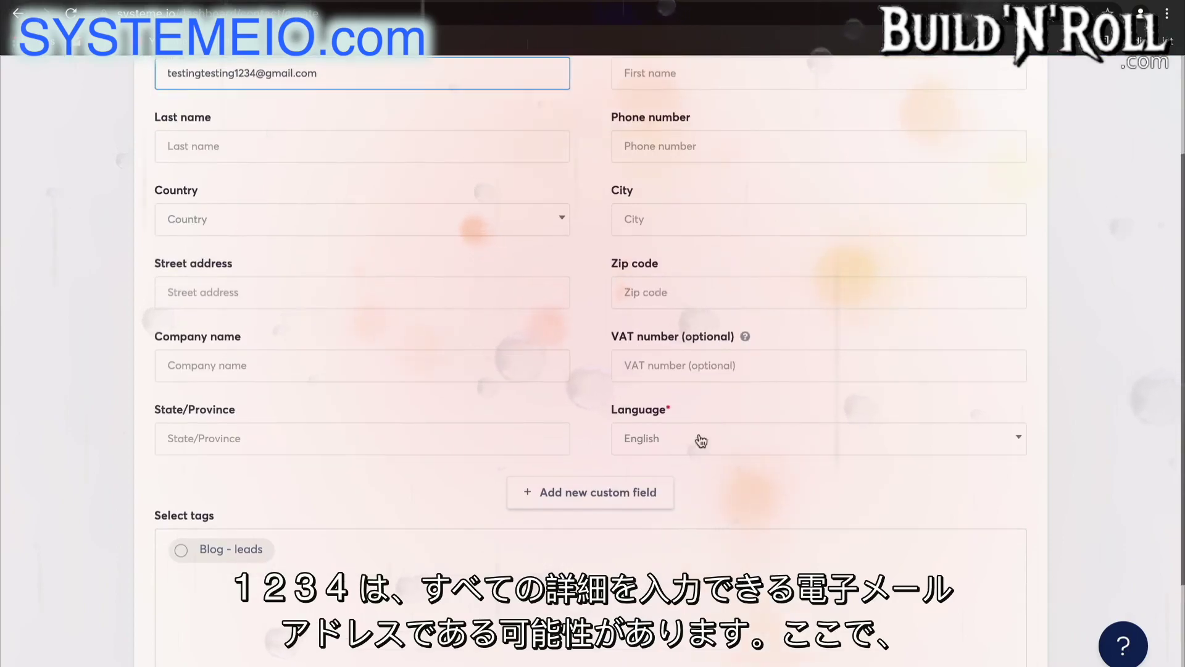
scroll(331, 554, "down", 2)
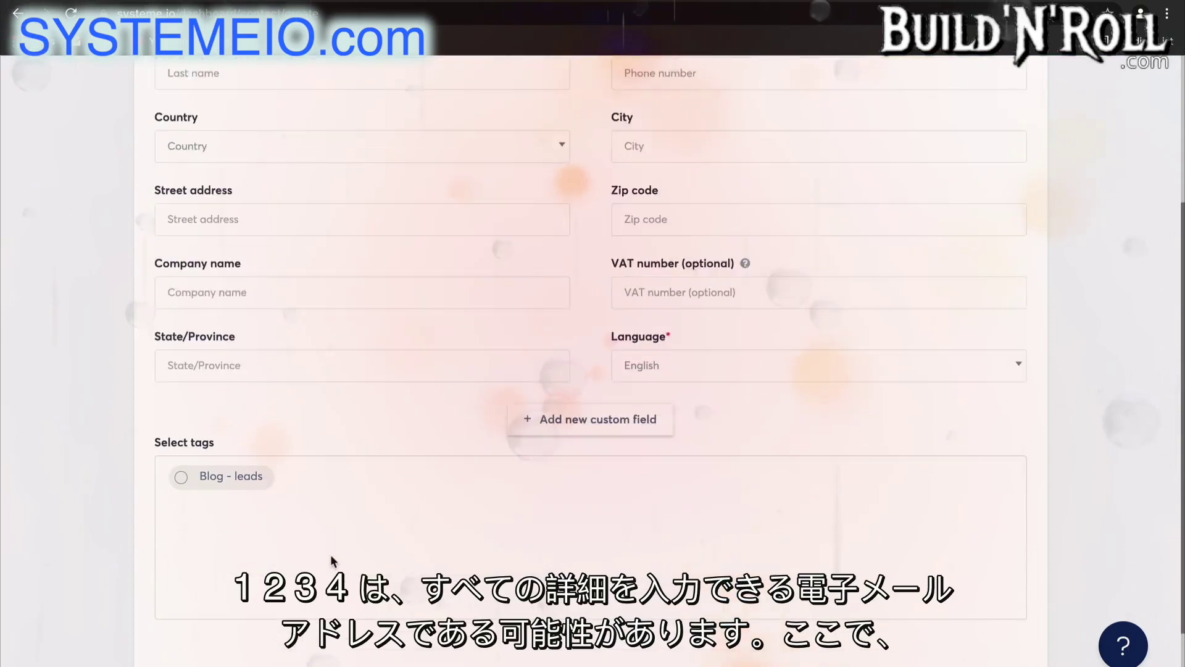
left_click(254, 449)
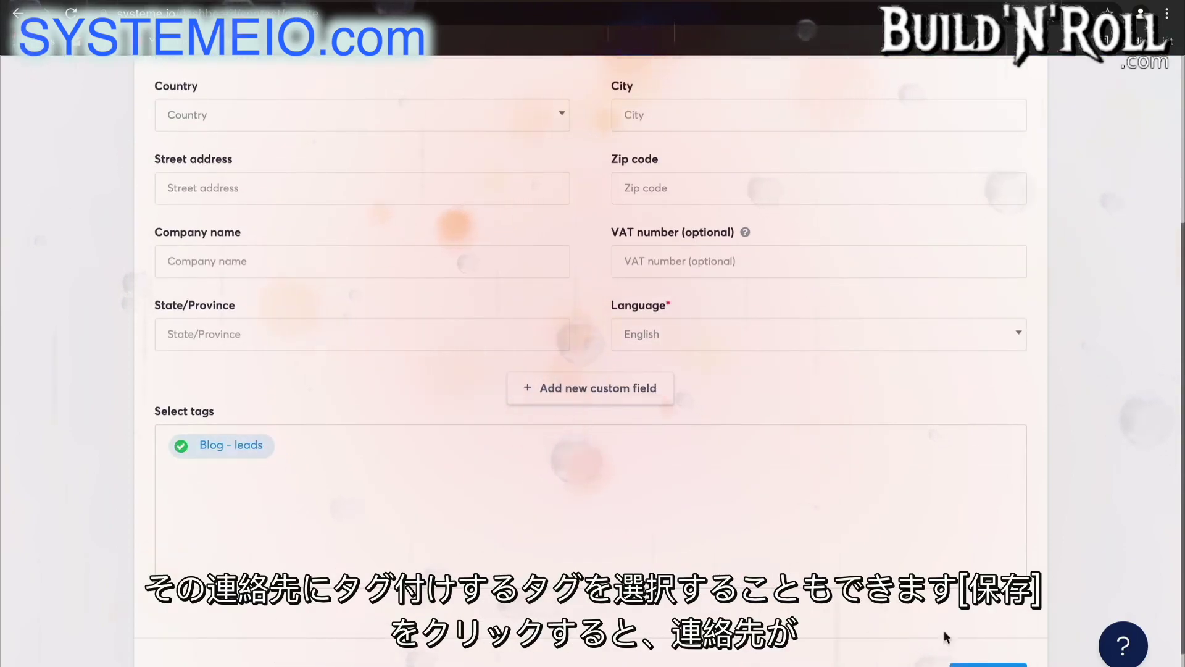
left_click(987, 665)
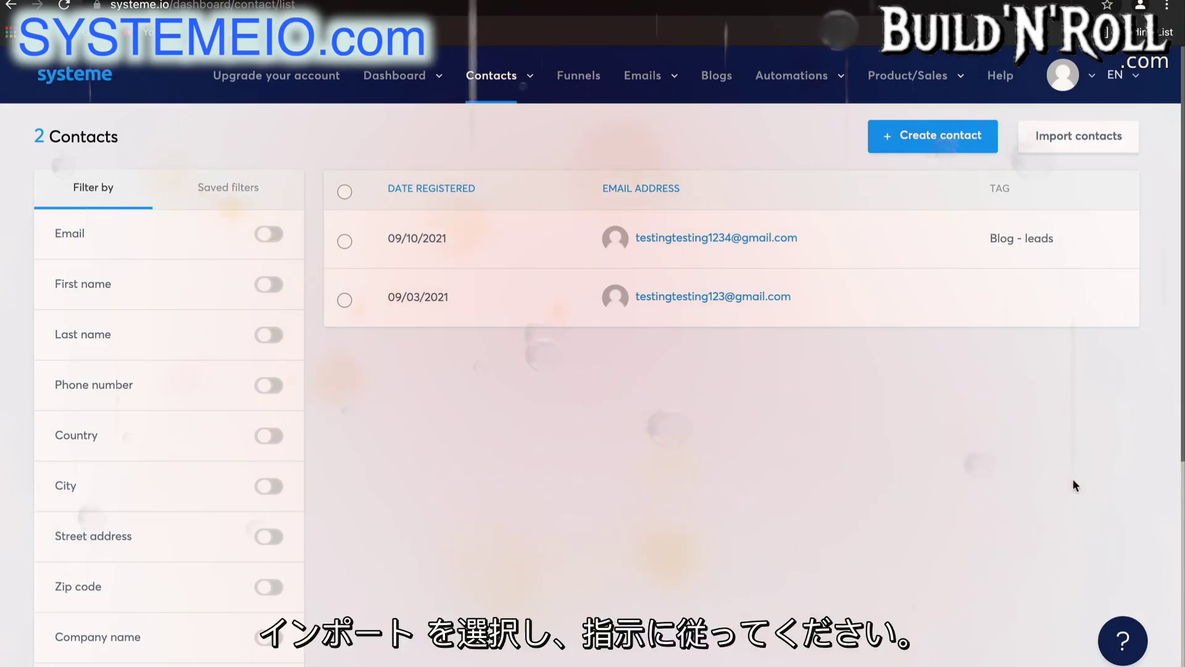
- Review the contact import instructions, CSV settings and email campaign options, and return to the contacts list
left_click(1081, 152)
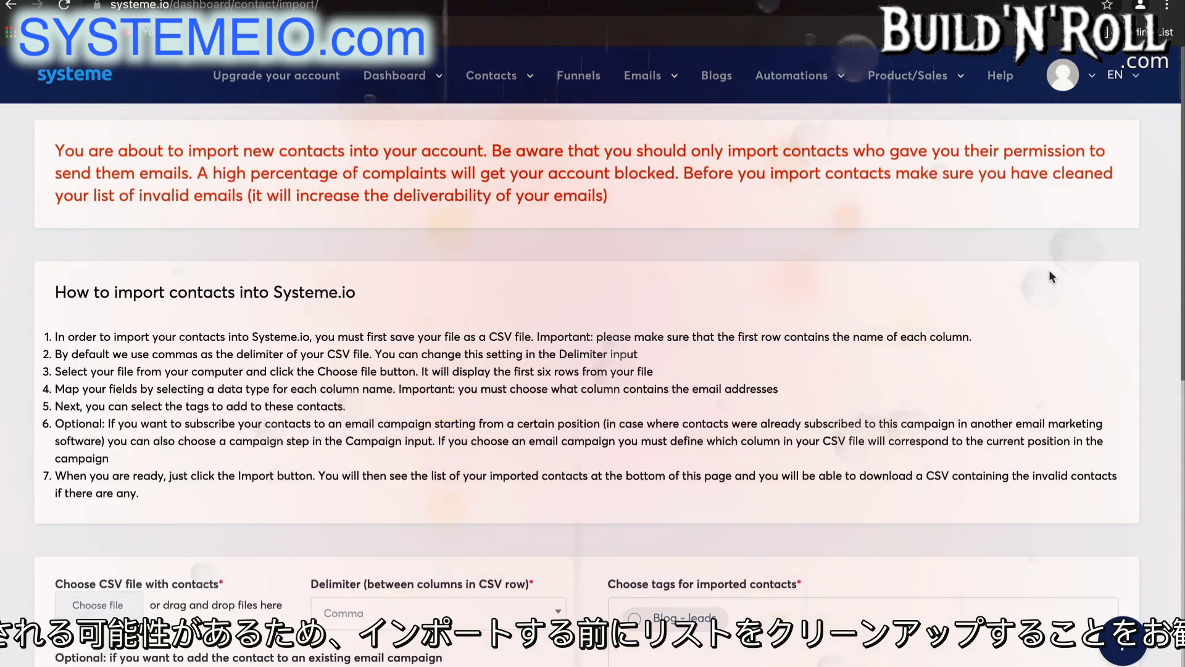
scroll(1049, 272, "down", 3)
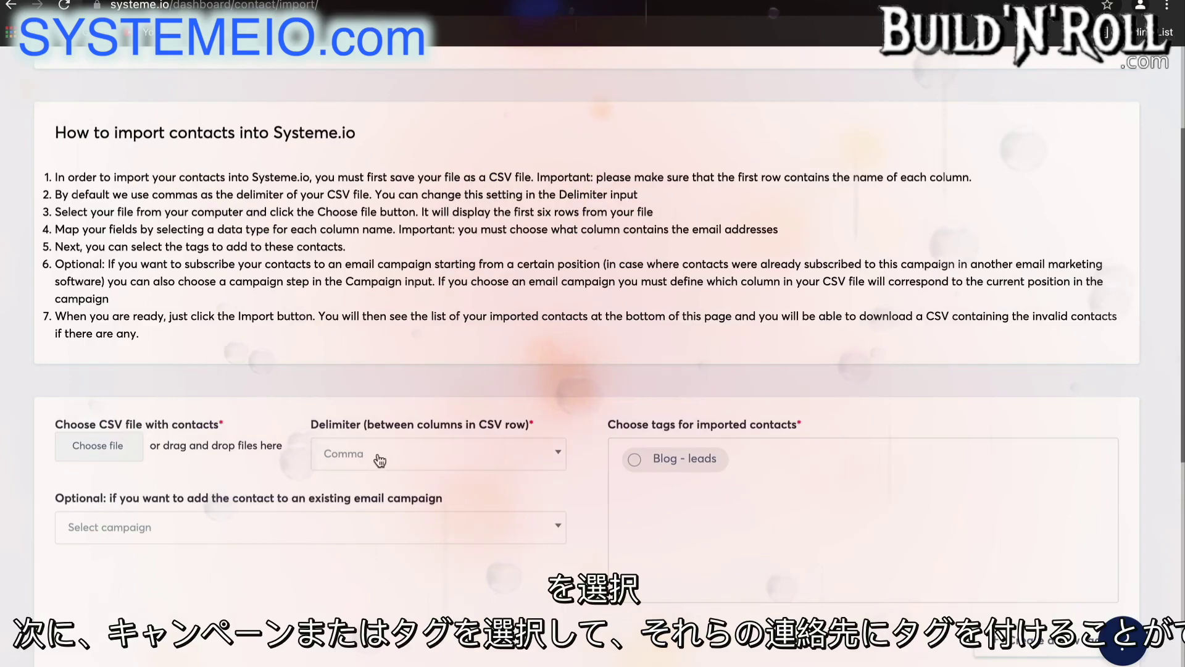
left_click(370, 532)
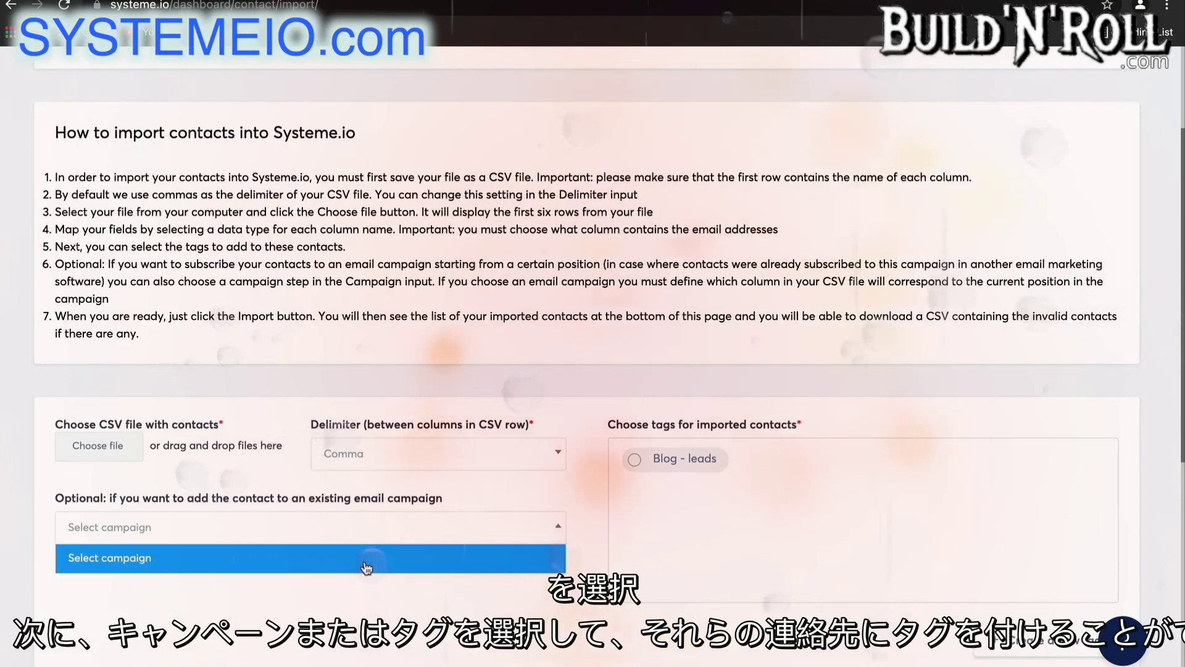
left_click(366, 565)
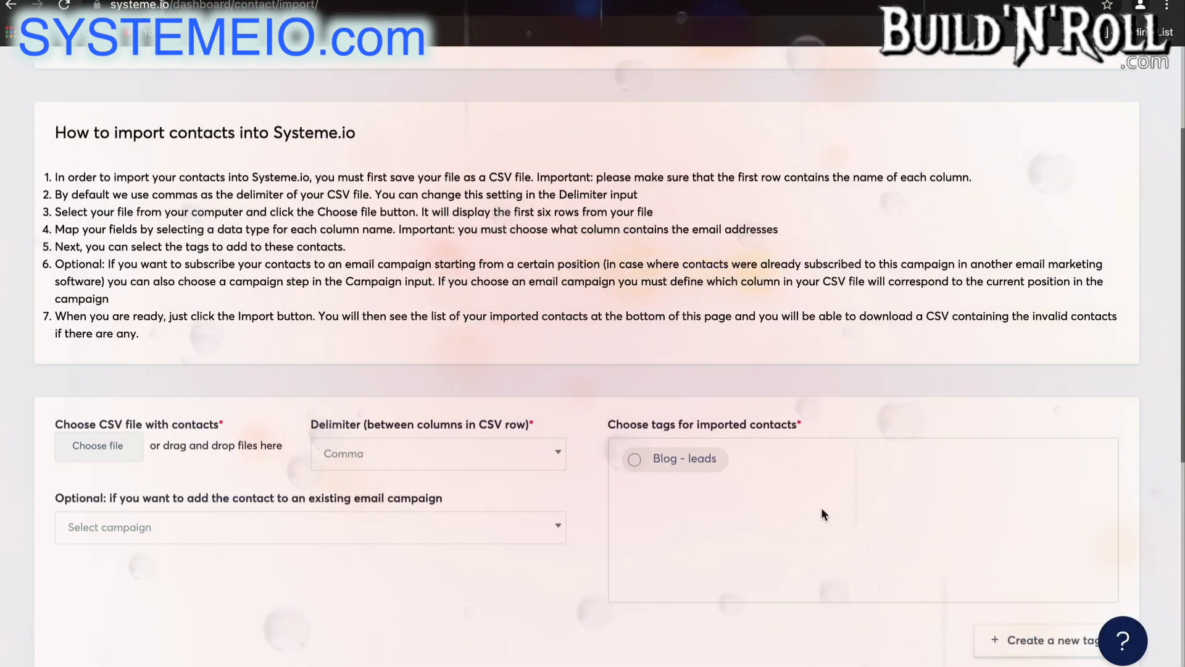
scroll(815, 503, "up", 3)
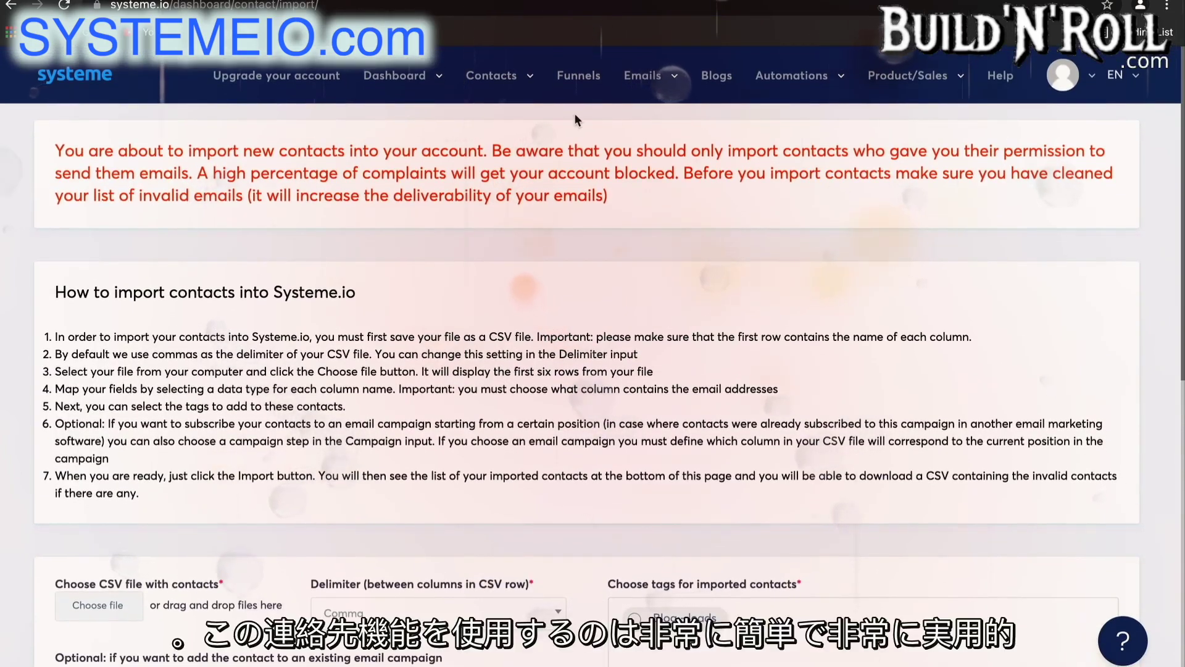
mouse_move(514, 82)
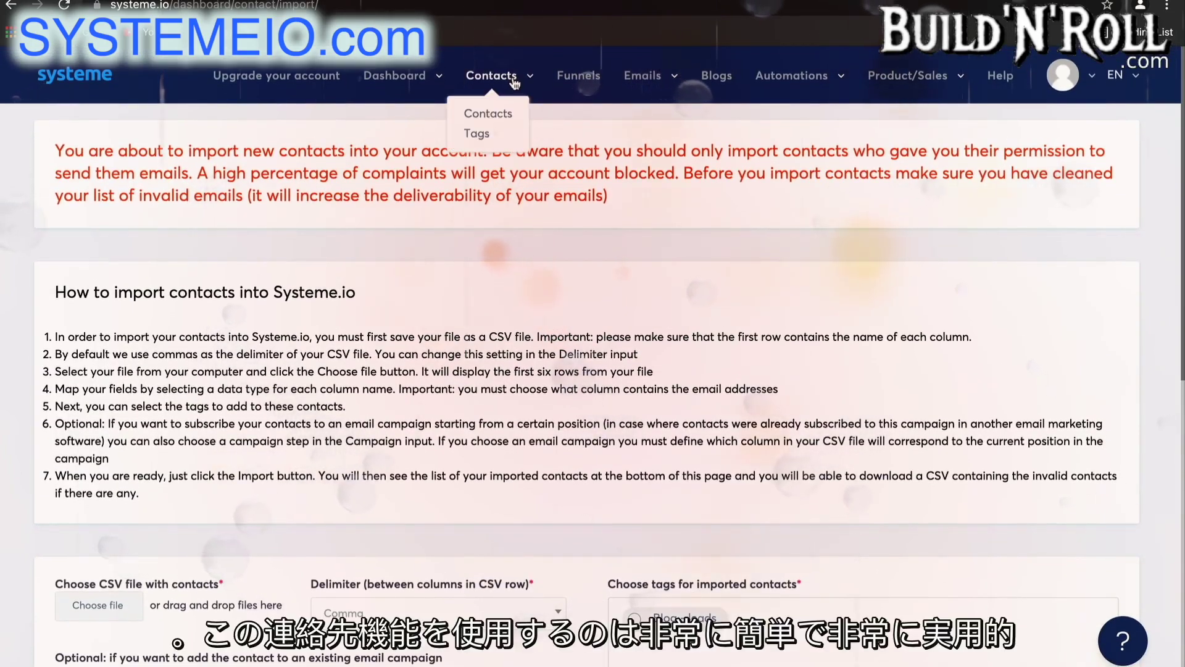
left_click(488, 113)
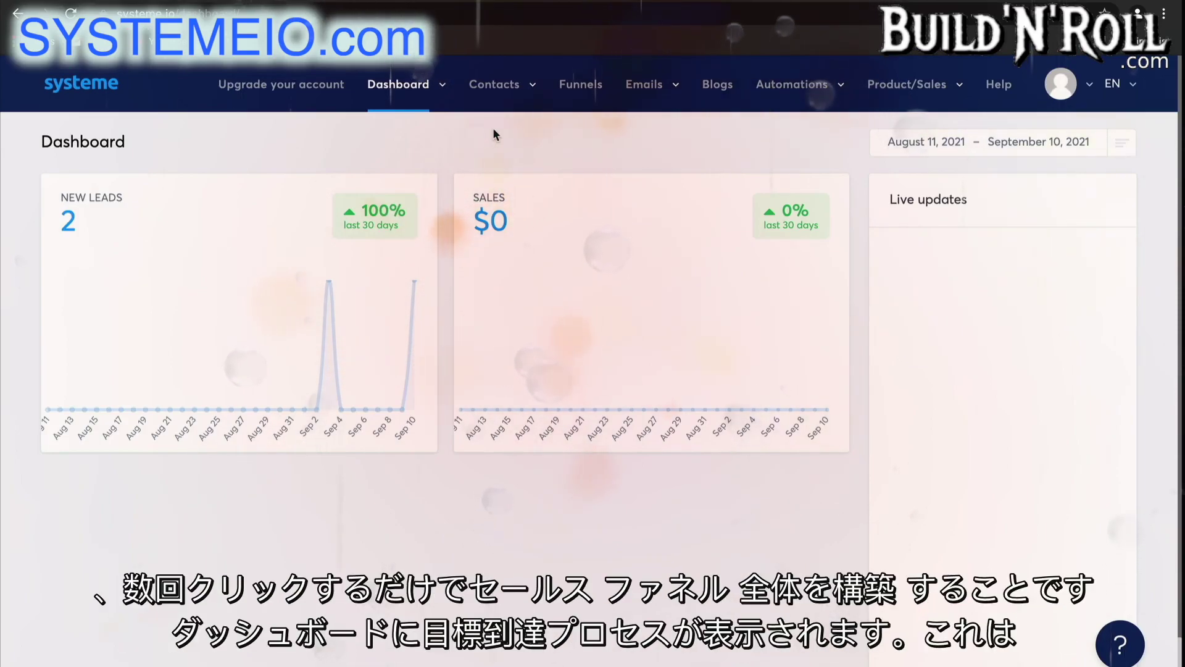
- Open the funnels list and check the available status filter options without changing the filter
left_click(602, 90)
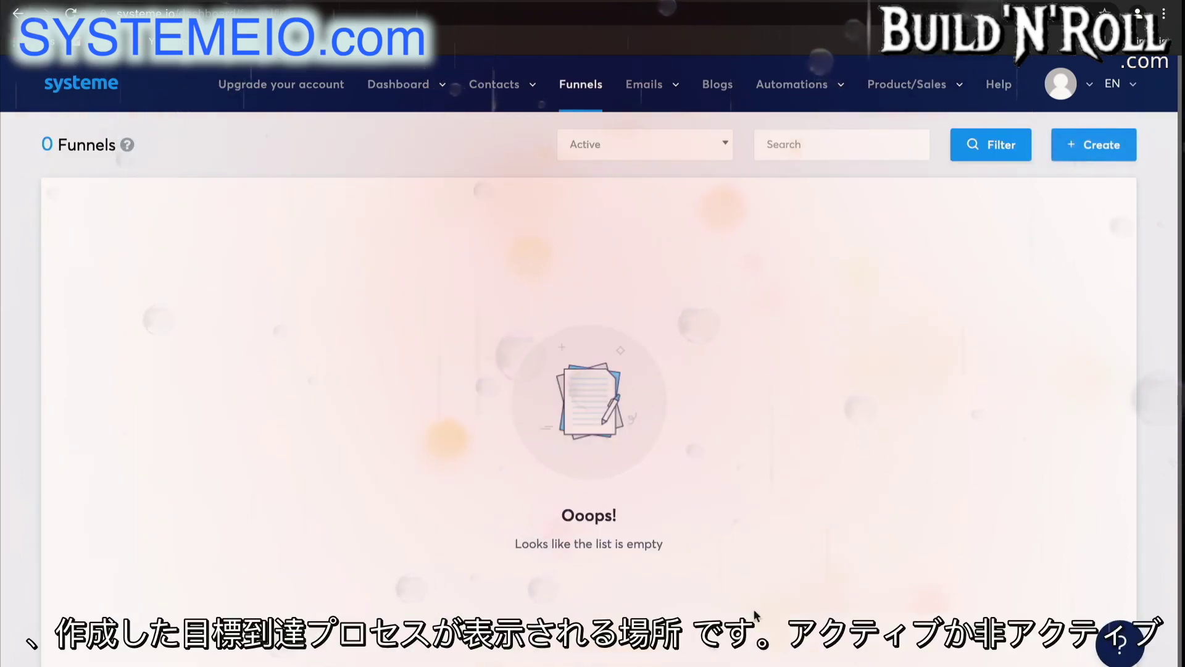
left_click(723, 150)
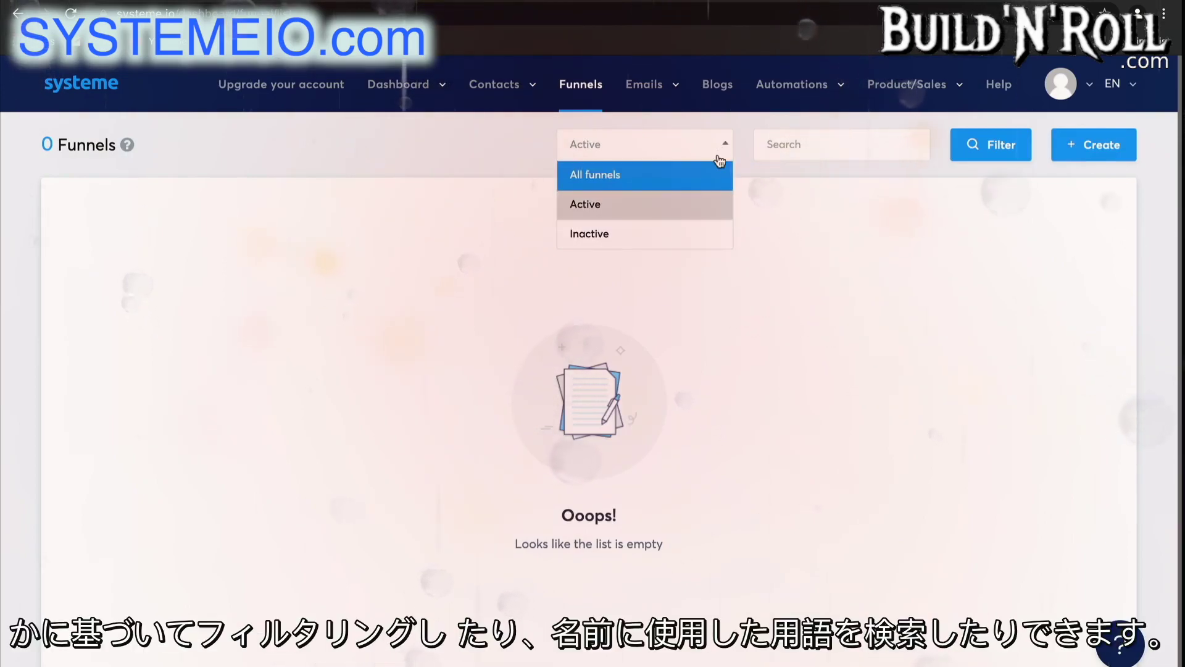
left_click(726, 153)
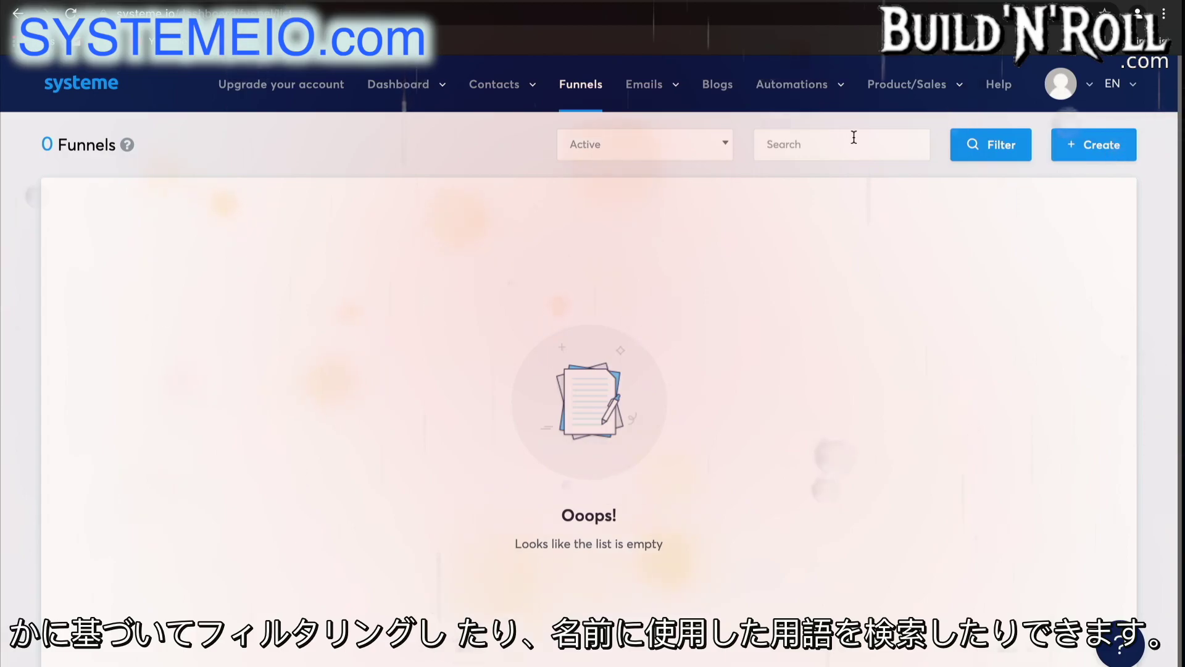
- Start a new funnel named "Test Funnel" and choose the Custom funnel type
left_click(1106, 155)
left_click(656, 271)
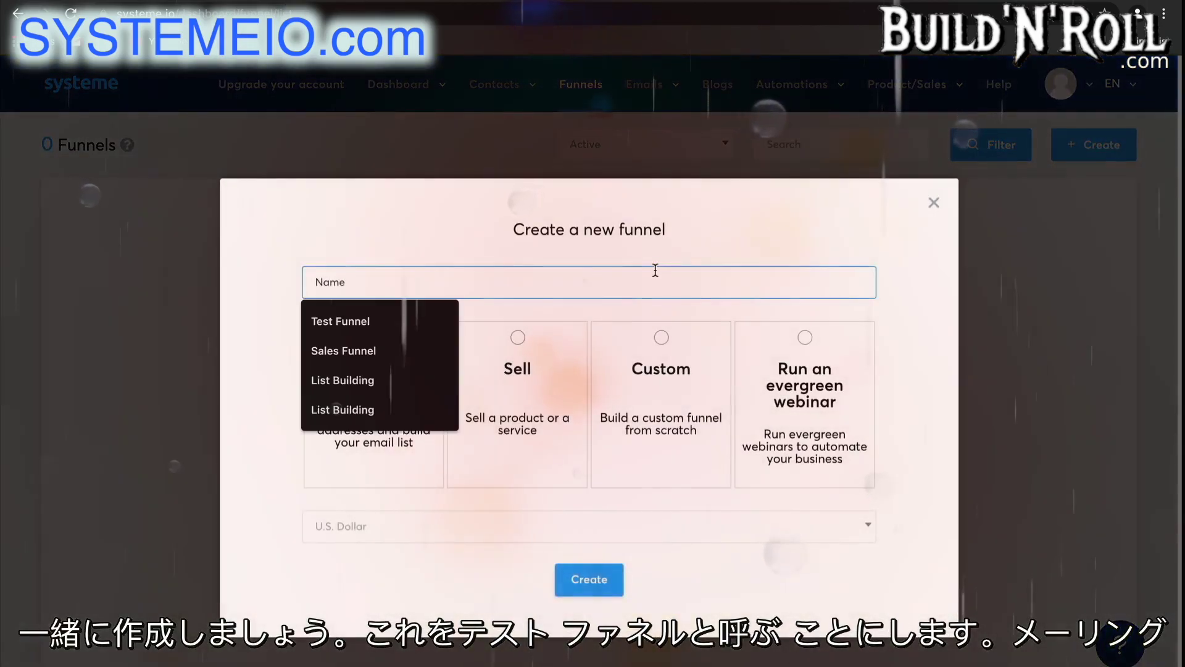
type("Test Funnel")
left_click(346, 321)
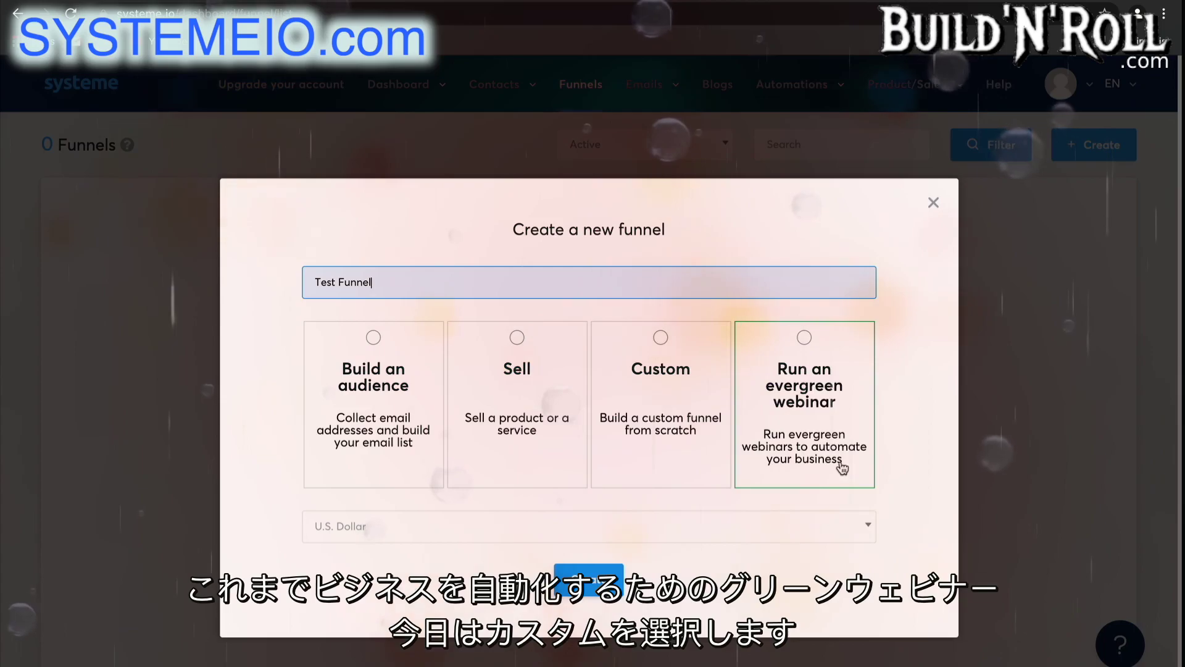
left_click(663, 440)
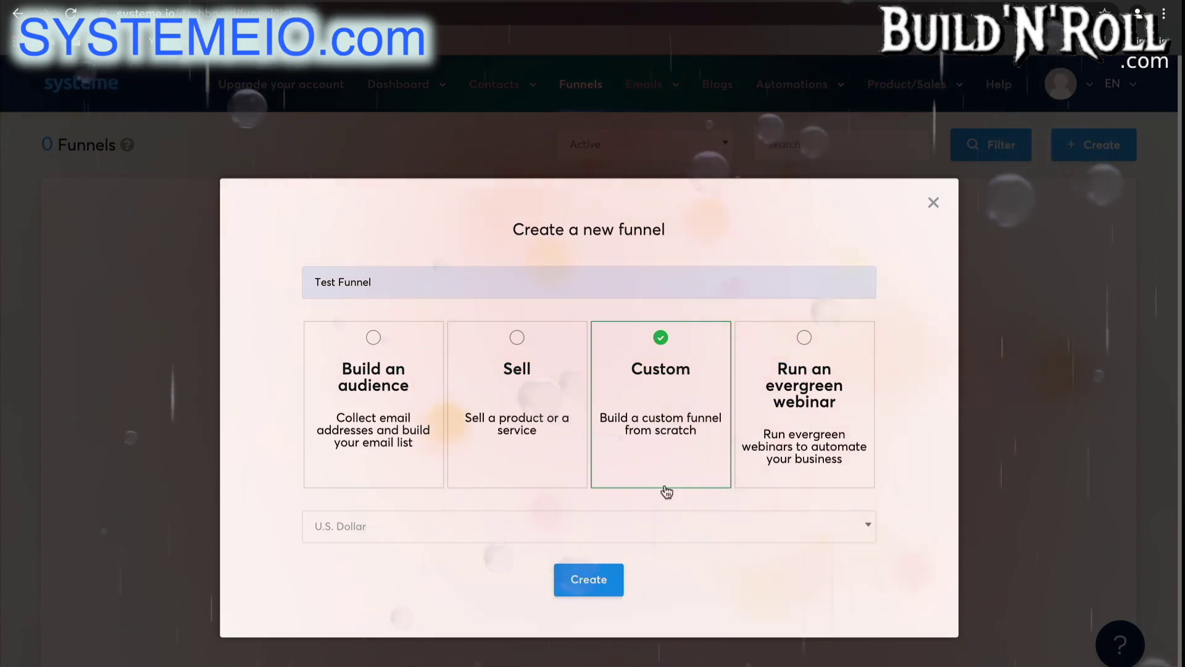
- Look through the currency options, keep U.S. Dollar, and create the funnel
left_click(687, 532)
scroll(635, 453, "down", 15)
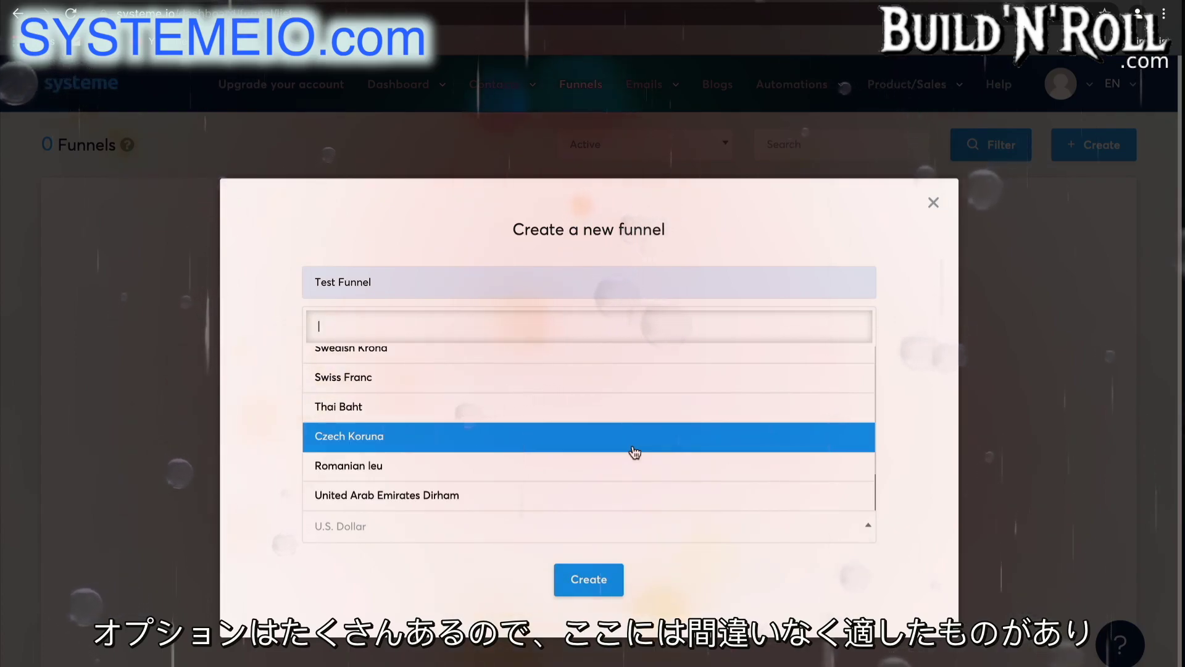
scroll(634, 451, "up", 15)
left_click(590, 363)
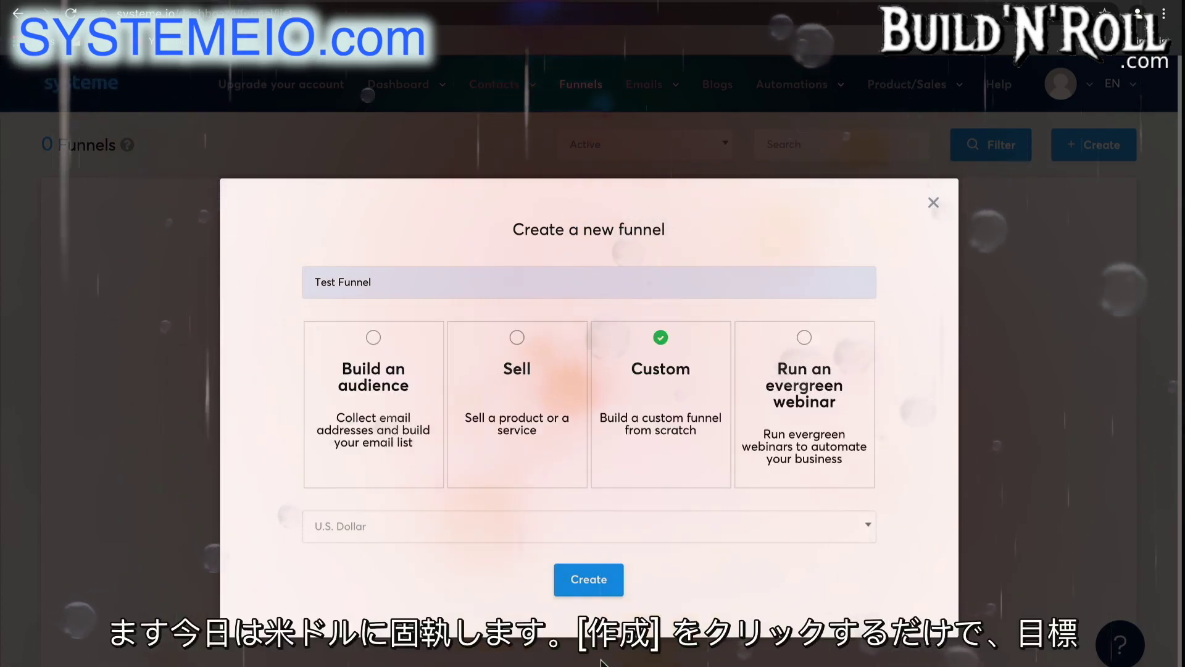
left_click(599, 587)
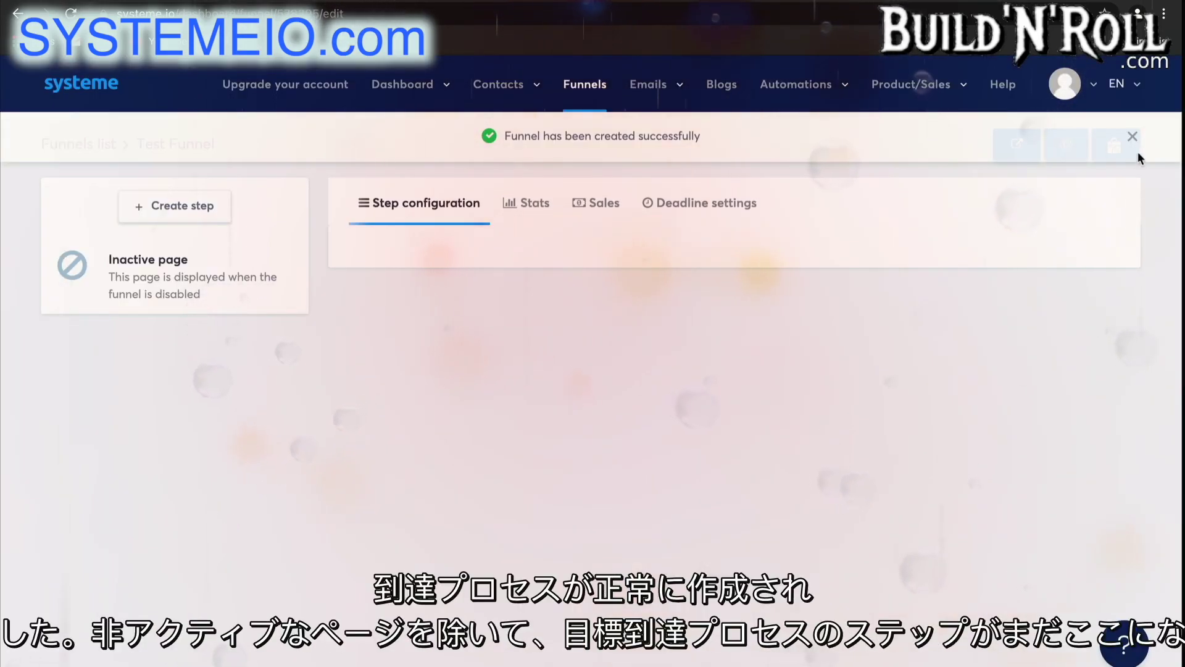
left_click(1133, 137)
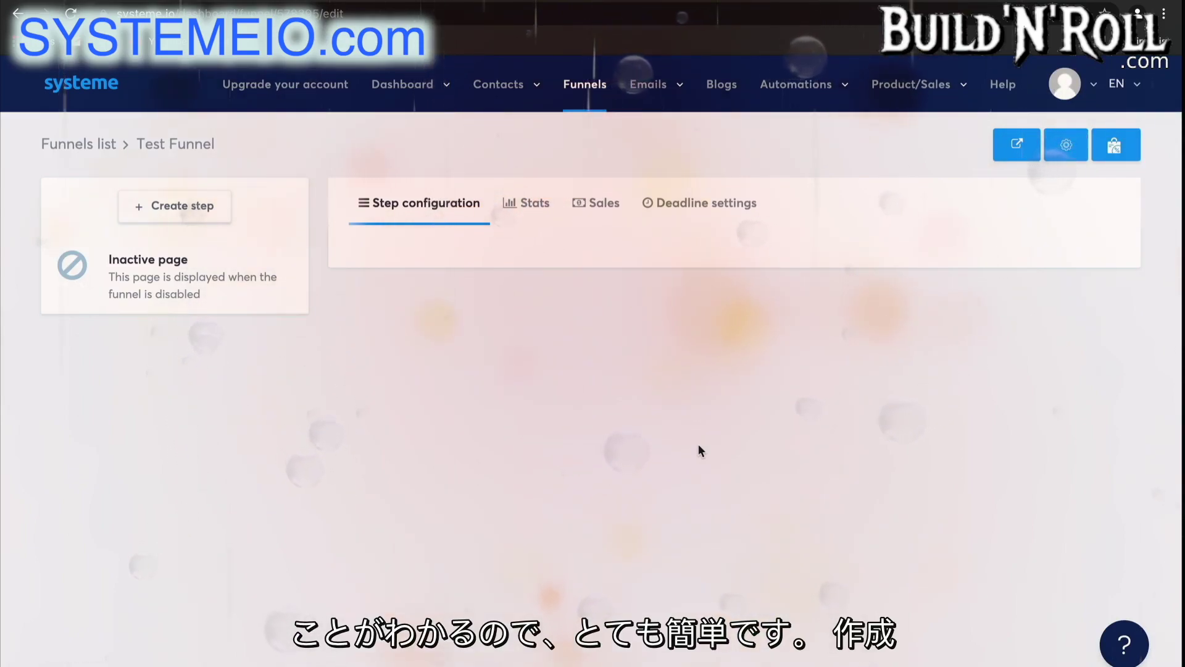
- Add a funnel step named "Squeeze page" with the Squeeze page type and save it
left_click(209, 210)
type("Squeeze page")
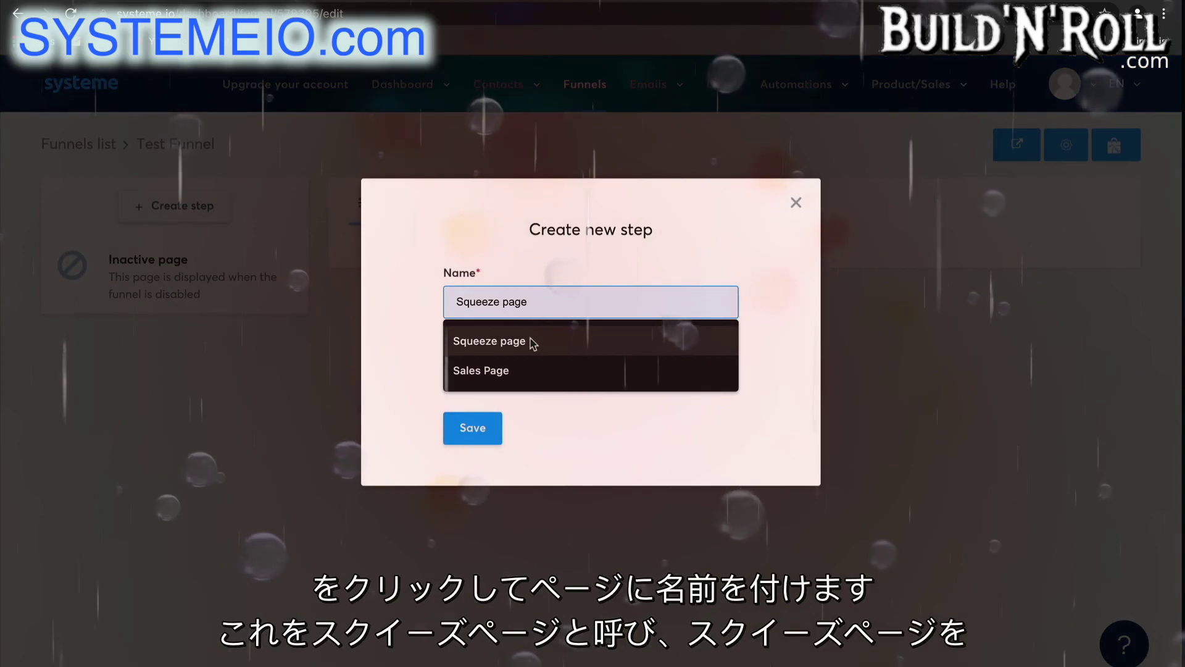
left_click(531, 340)
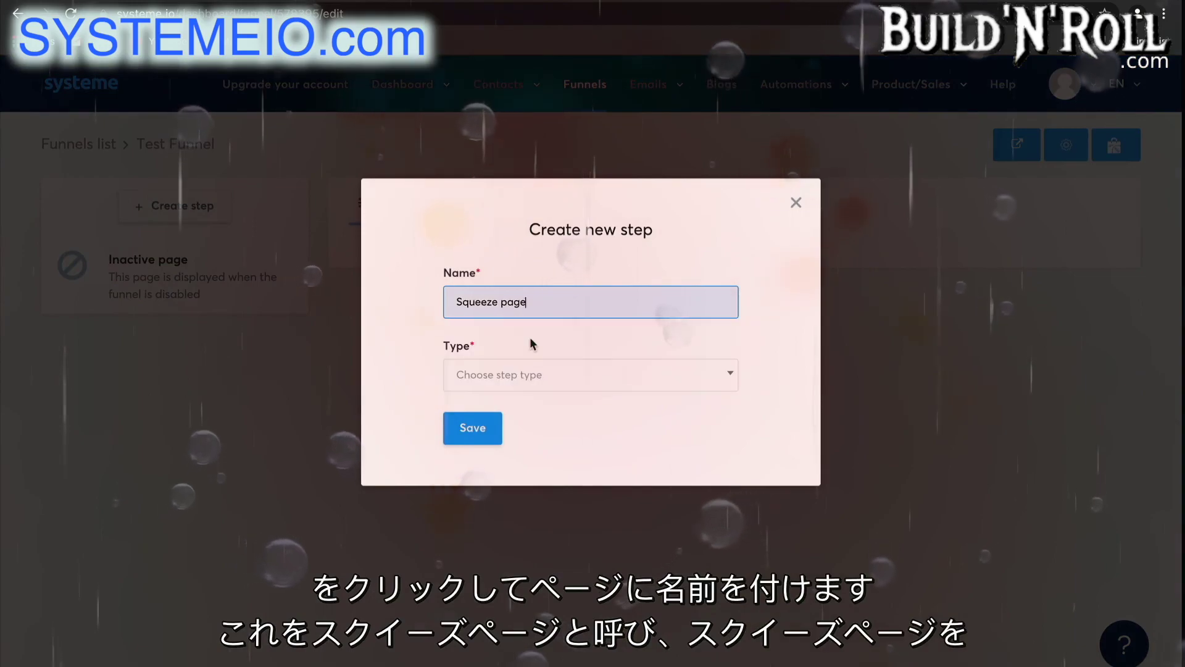
left_click(549, 380)
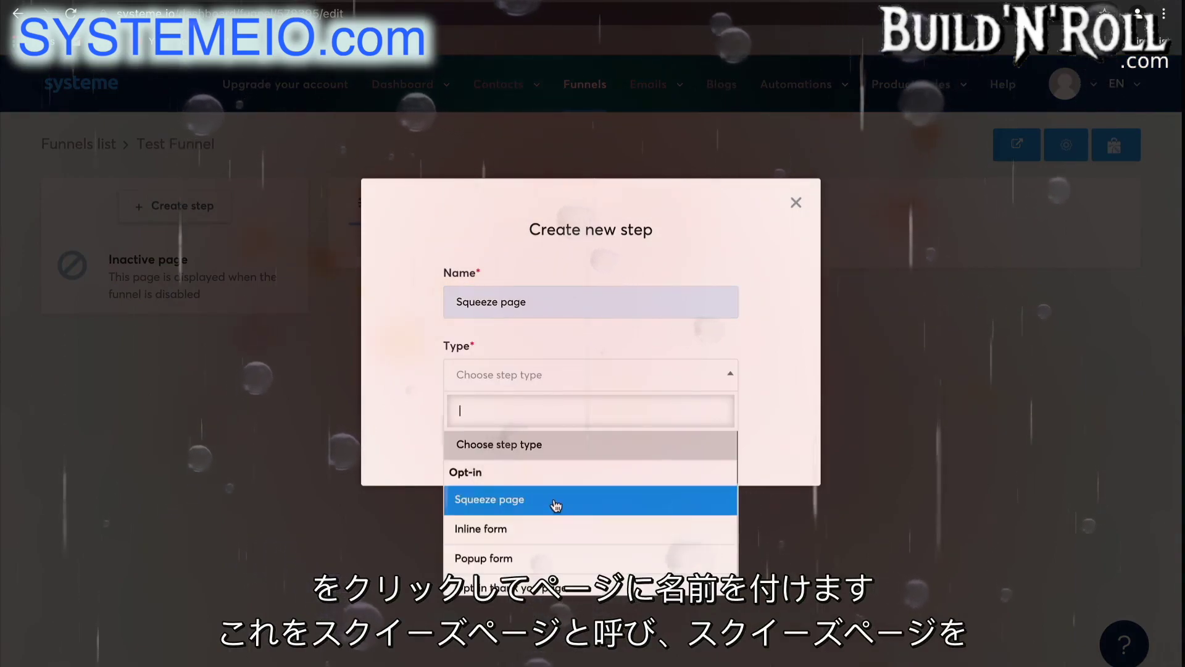
left_click(555, 499)
left_click(476, 432)
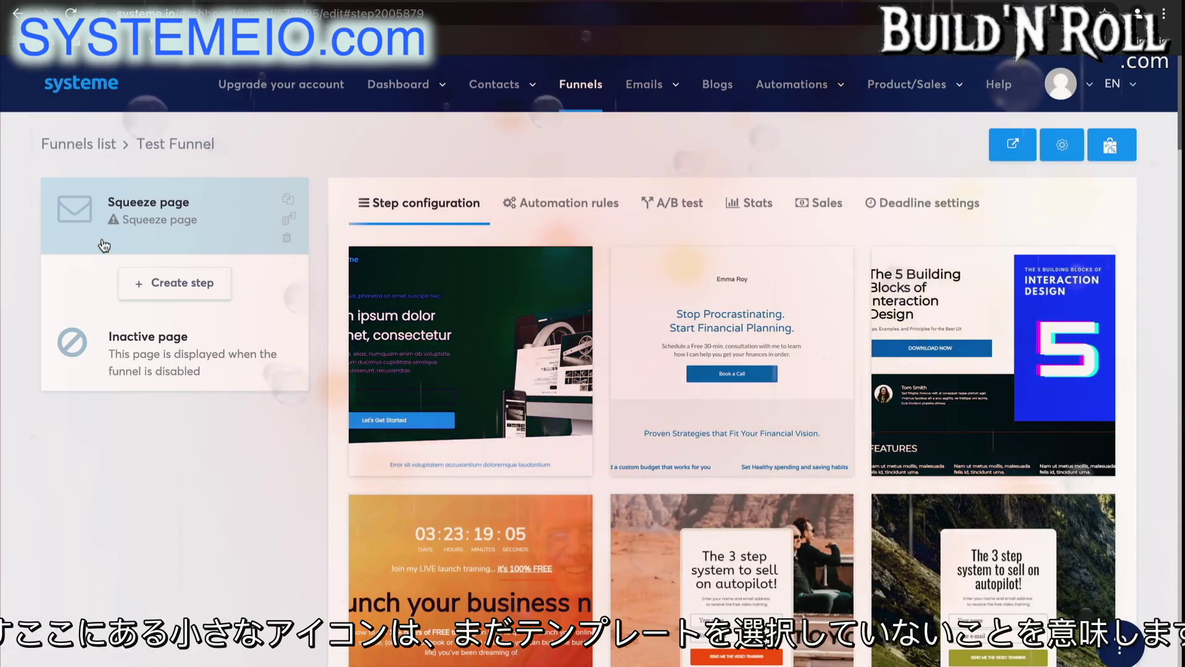
- Browse the squeeze page templates and select the "8 week online program" template with the woman's portrait
scroll(902, 513, "down", 10)
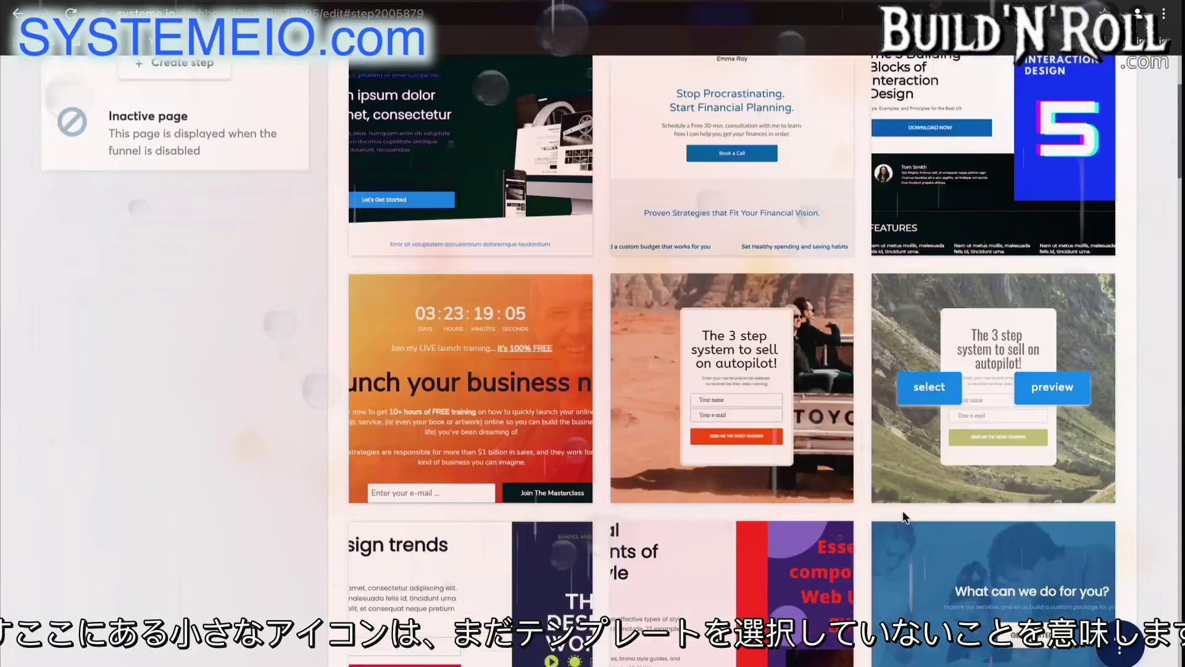
scroll(904, 518, "down", 15)
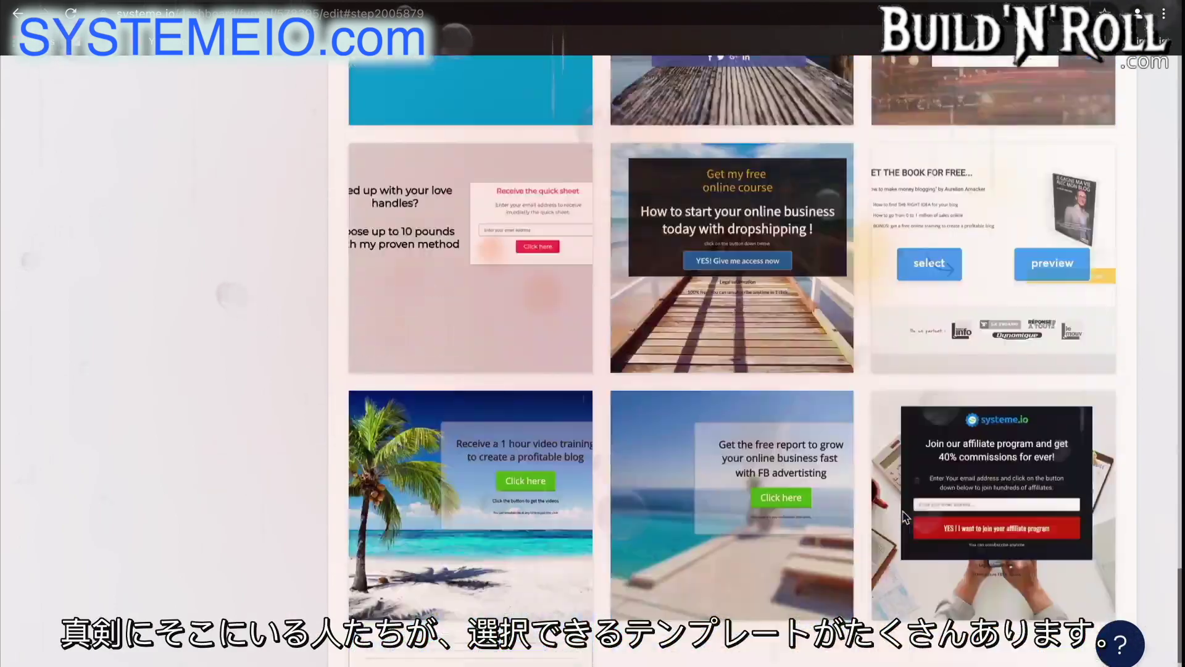
scroll(903, 512, "down", 3)
mouse_move(454, 519)
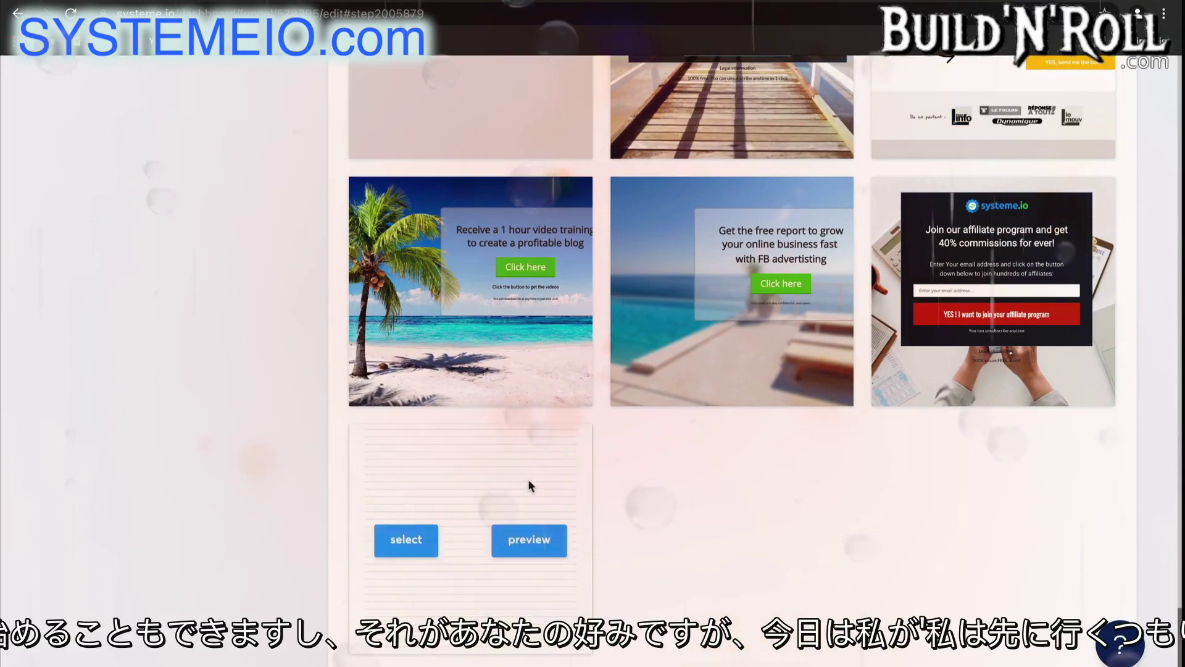
scroll(831, 549, "up", 5)
scroll(835, 547, "up", 8)
mouse_move(933, 321)
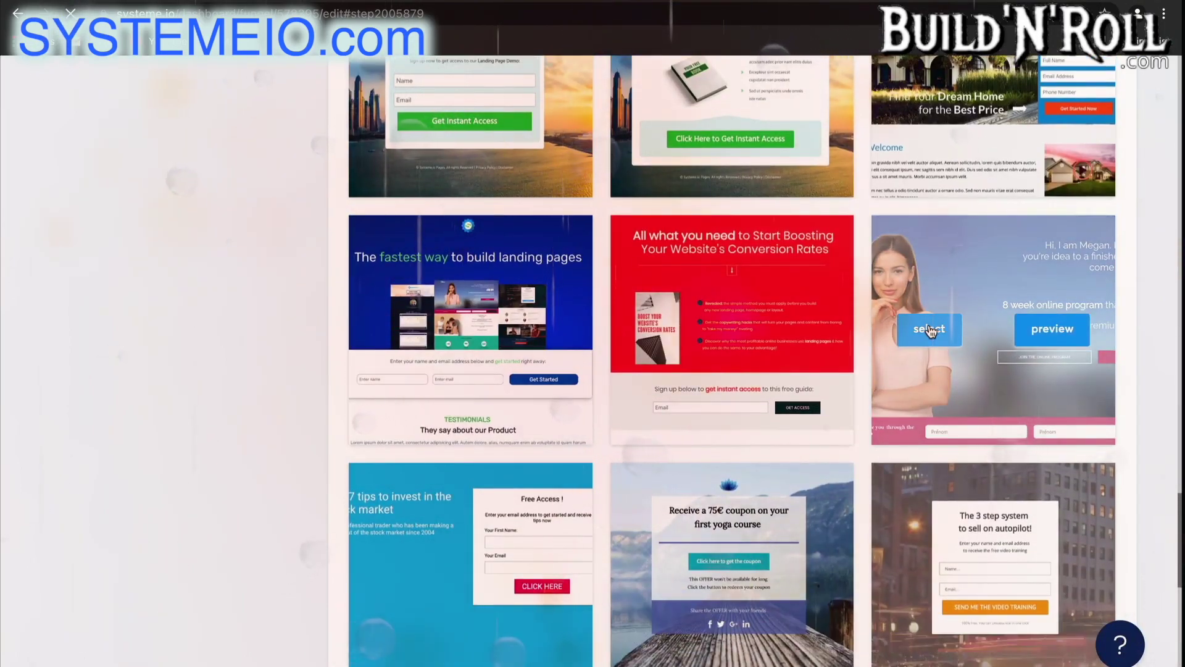
left_click(931, 330)
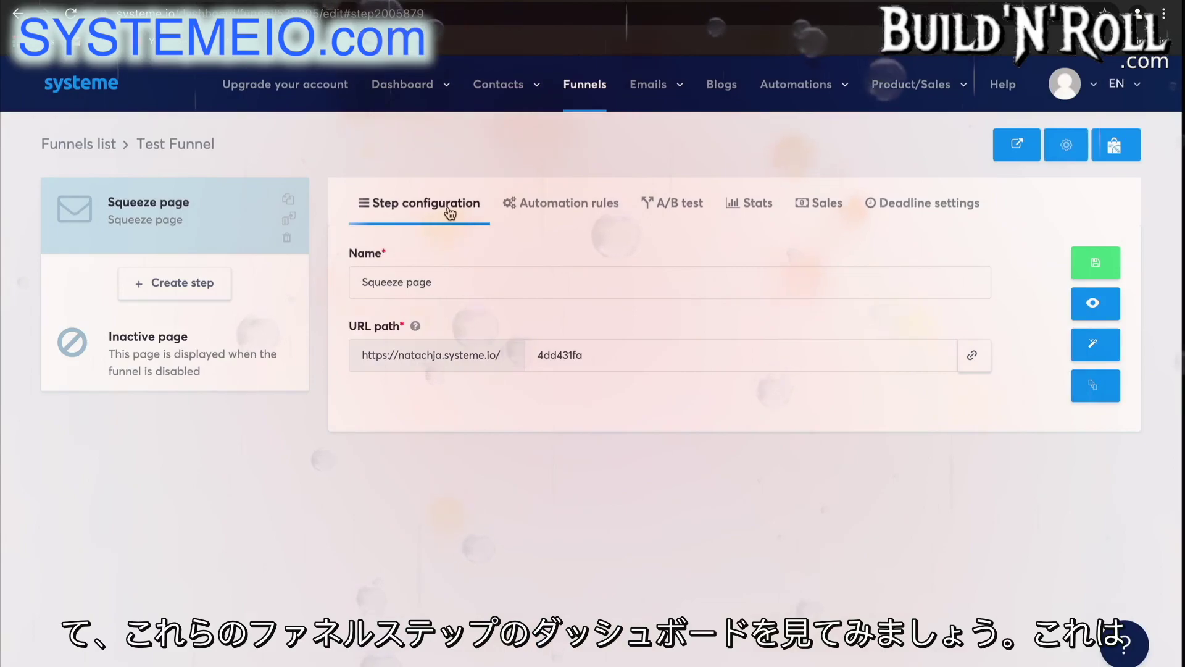
- Copy the squeeze page's URL and review its automation rules, A/B test, stats, sales and deadline settings
left_click(529, 284)
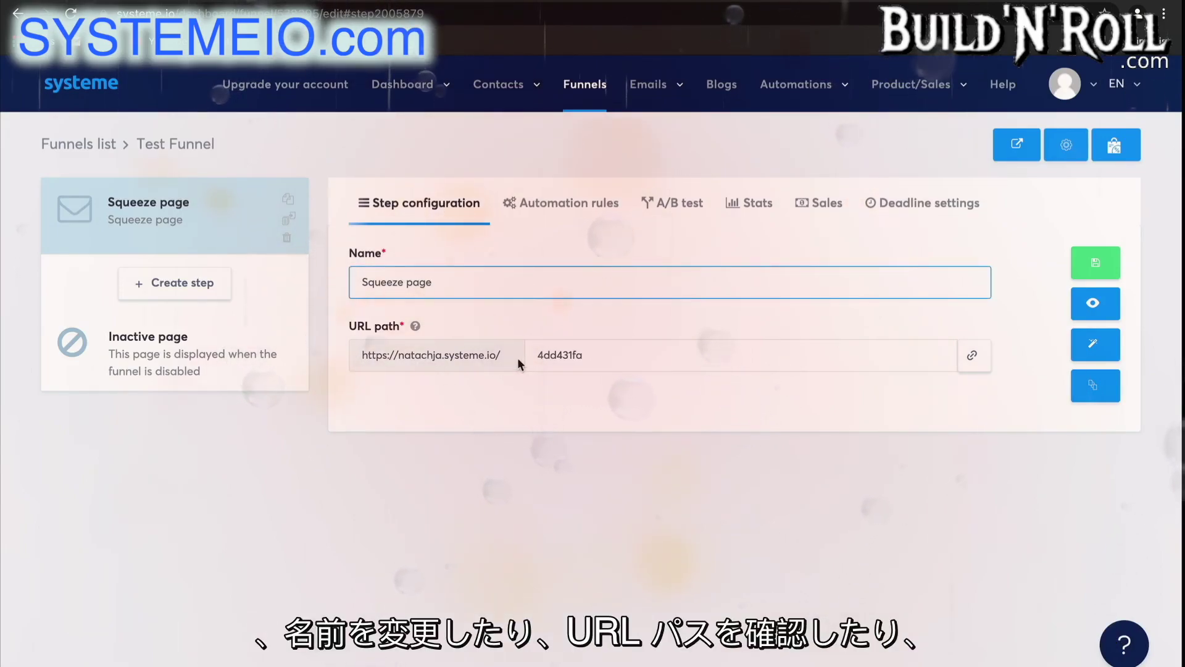
left_click(974, 364)
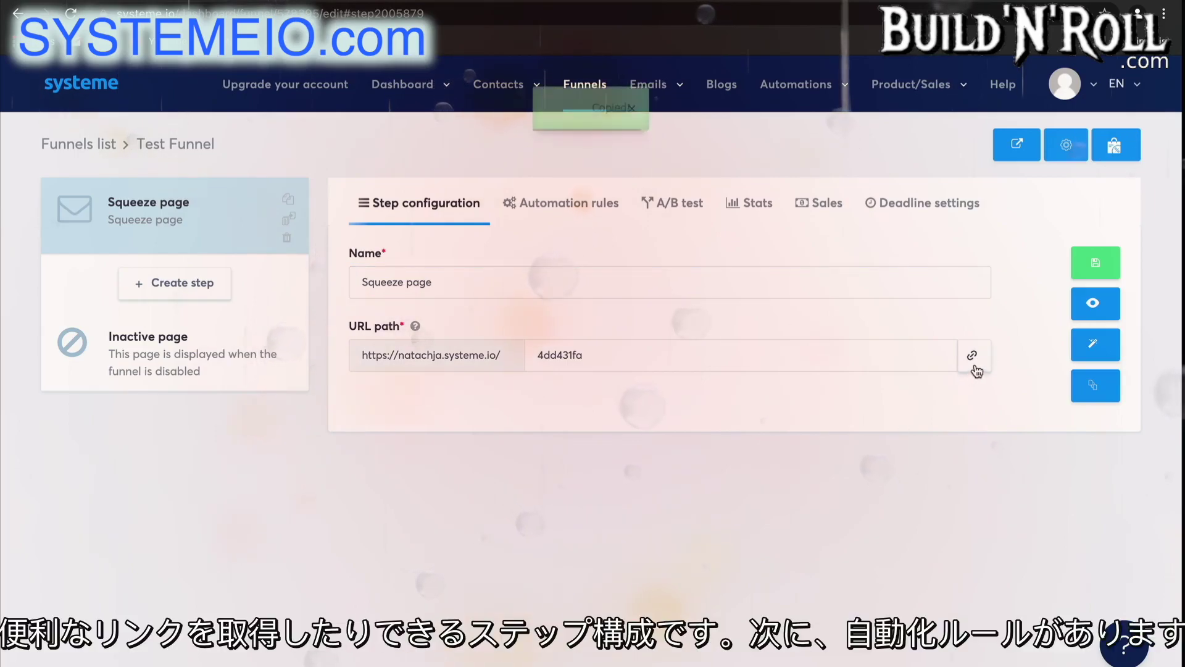
left_click(592, 223)
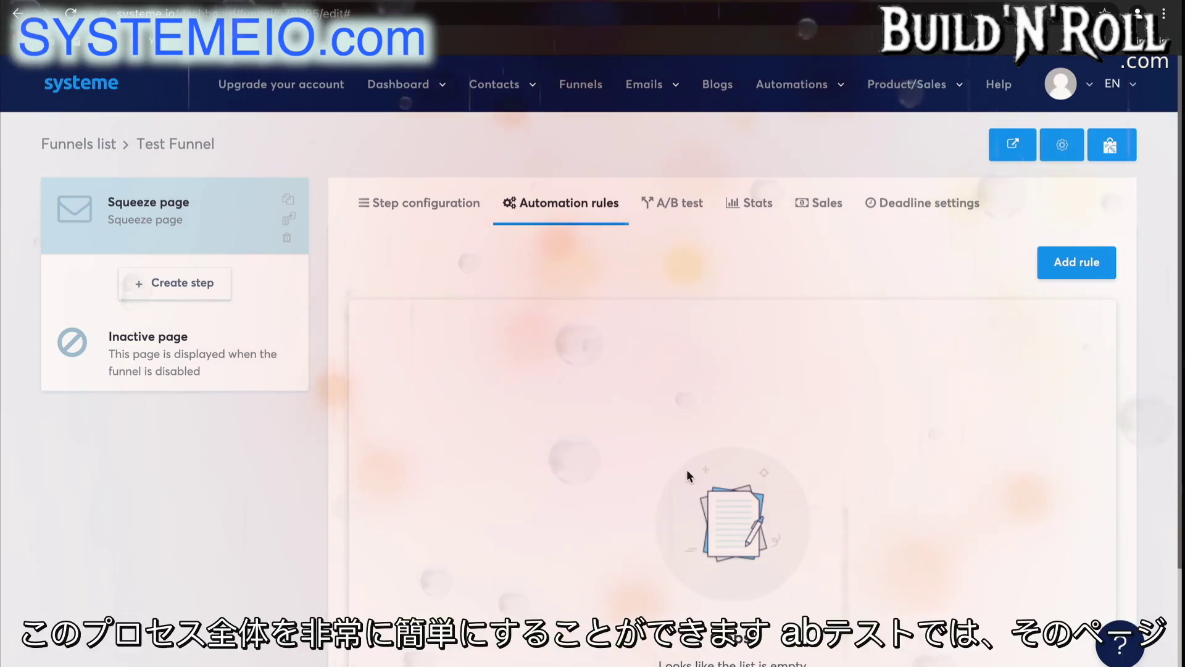
left_click(684, 202)
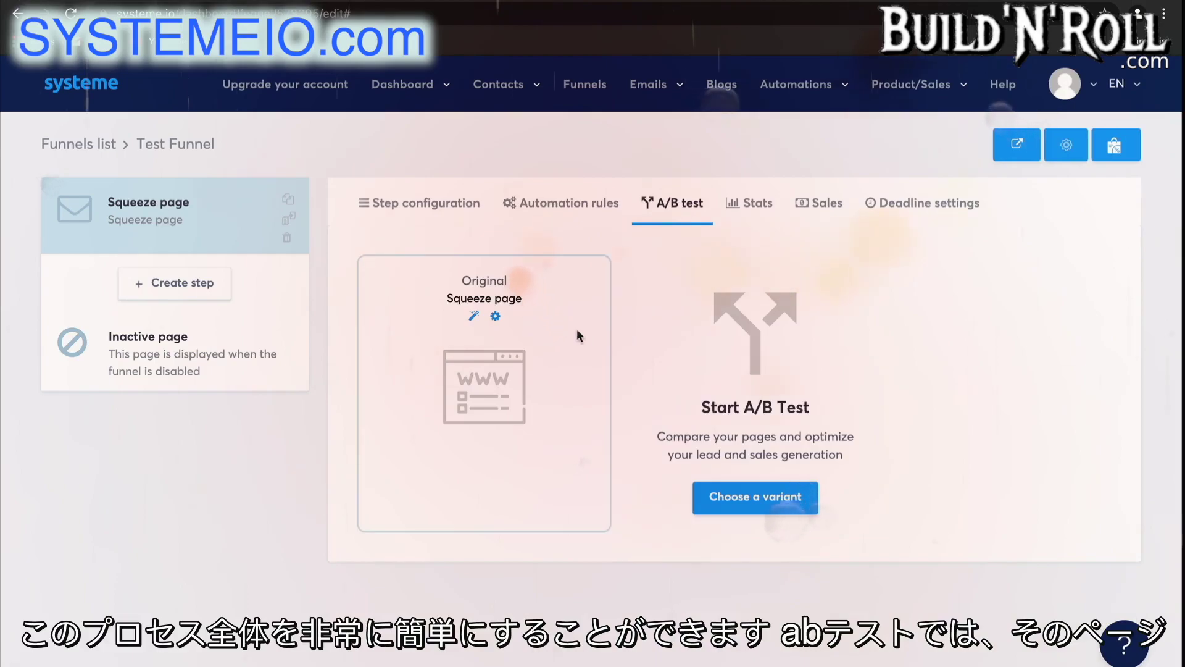
left_click(758, 207)
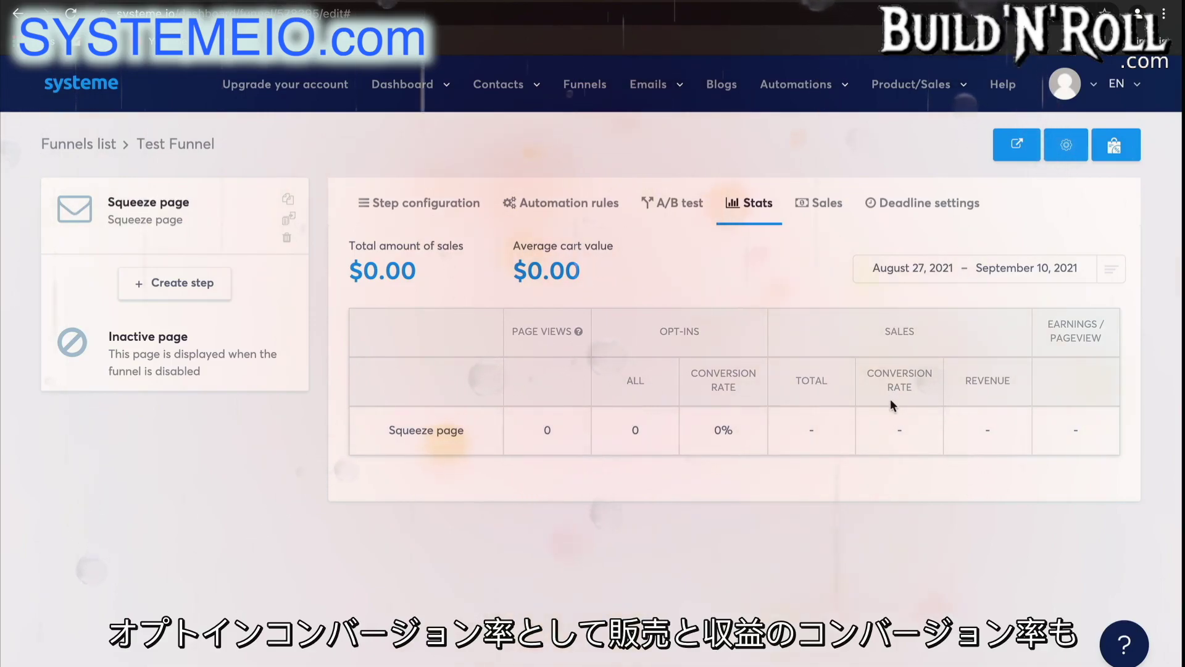
left_click(828, 203)
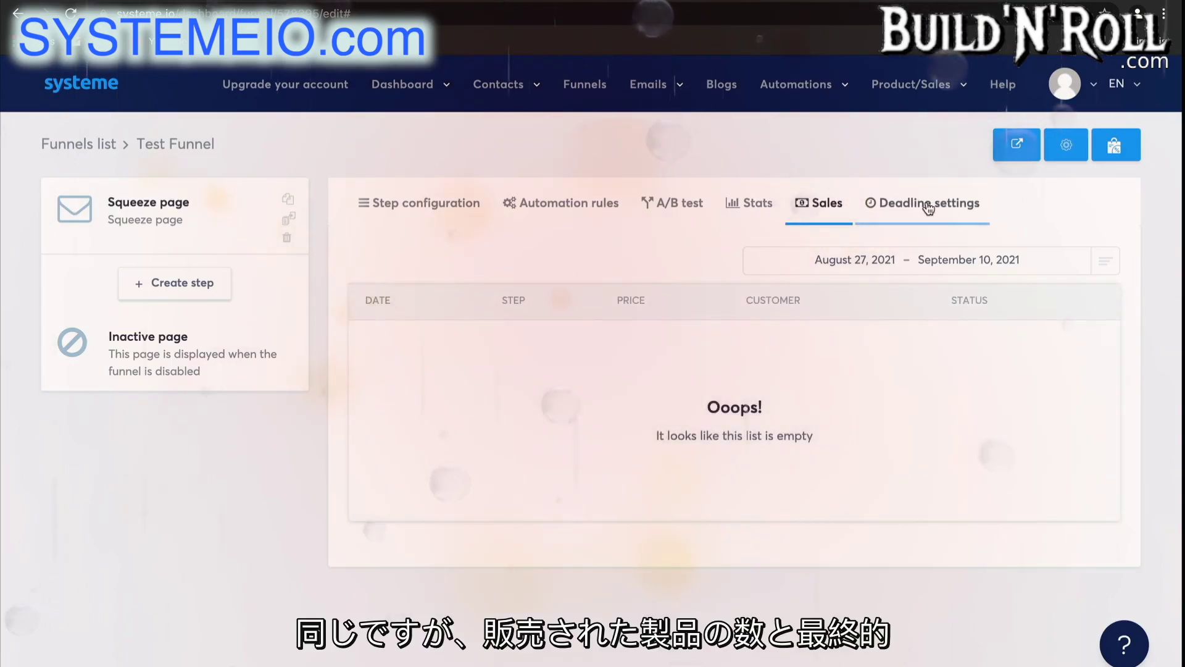
left_click(928, 206)
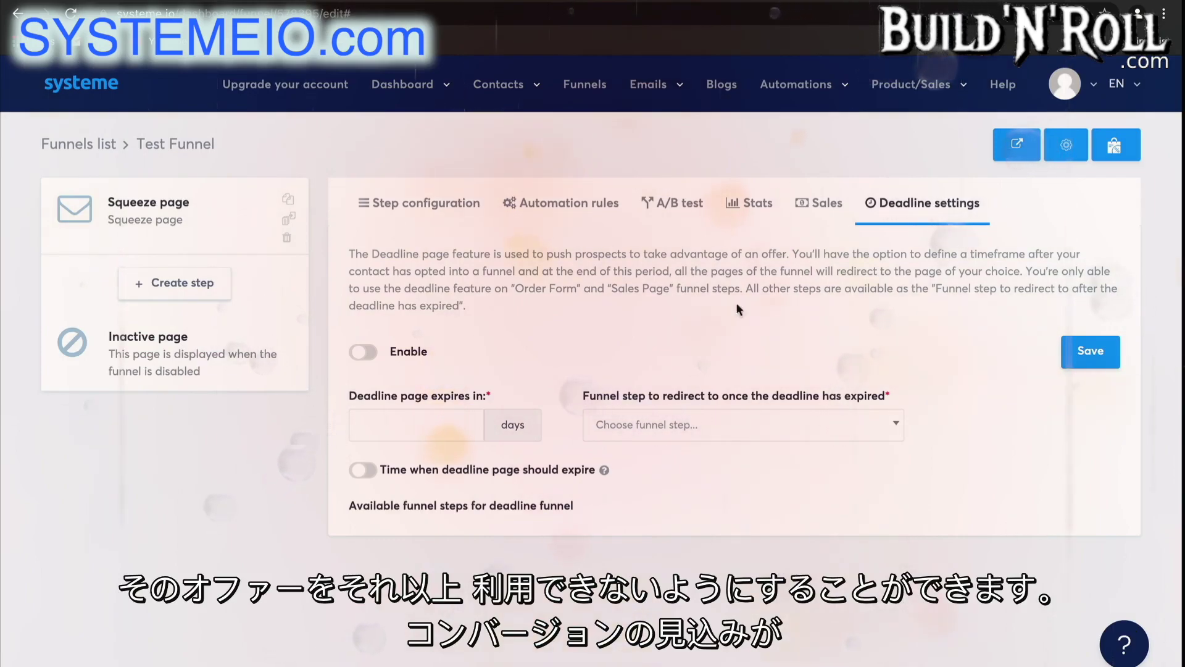
- Add a funnel step named "Thank you page" with the Opt-in thank you page type and save it
left_click(211, 283)
left_click(517, 297)
type("t")
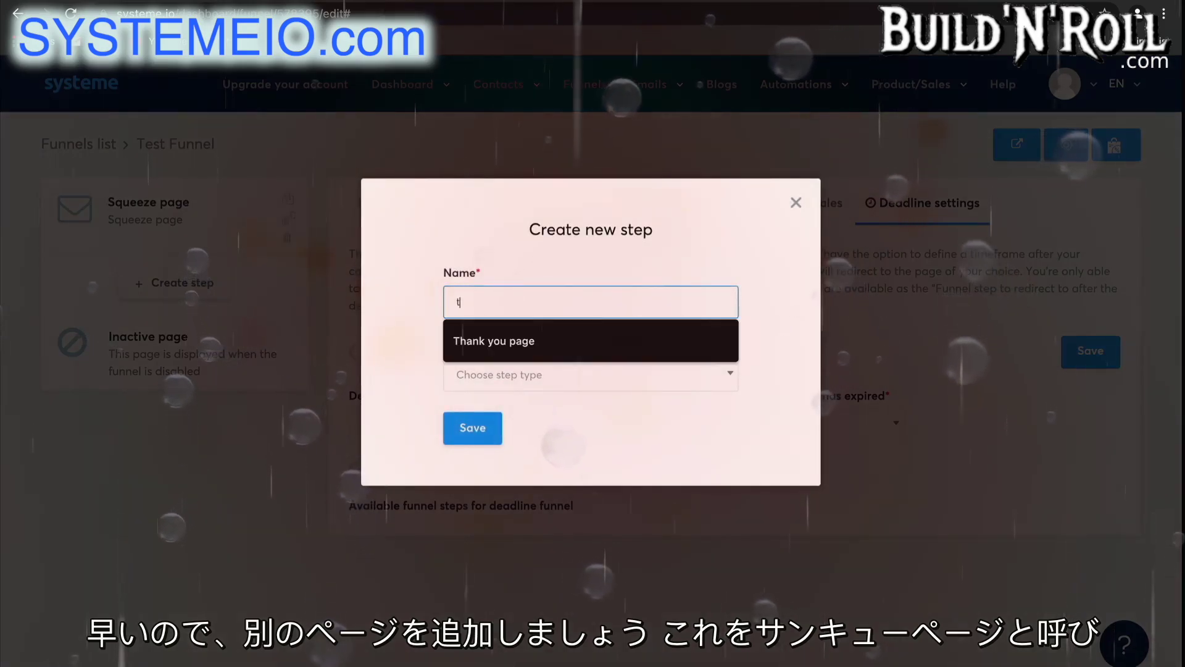
left_click(543, 339)
left_click(561, 378)
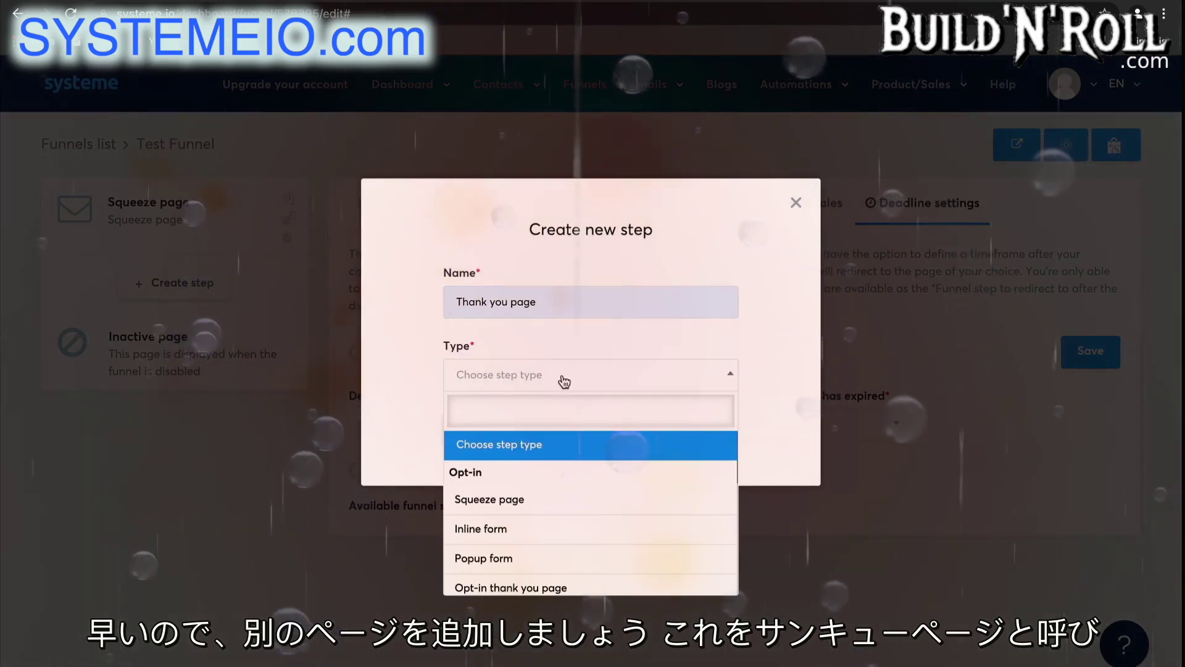
scroll(544, 556, "down", 1)
left_click(543, 549)
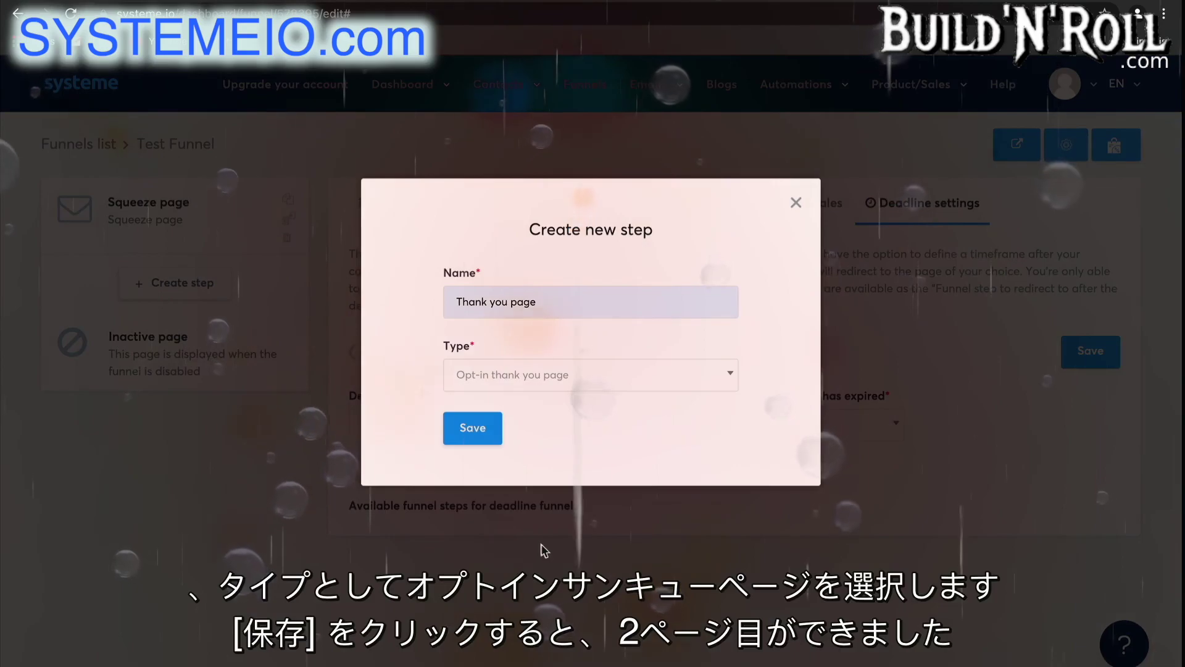
left_click(482, 432)
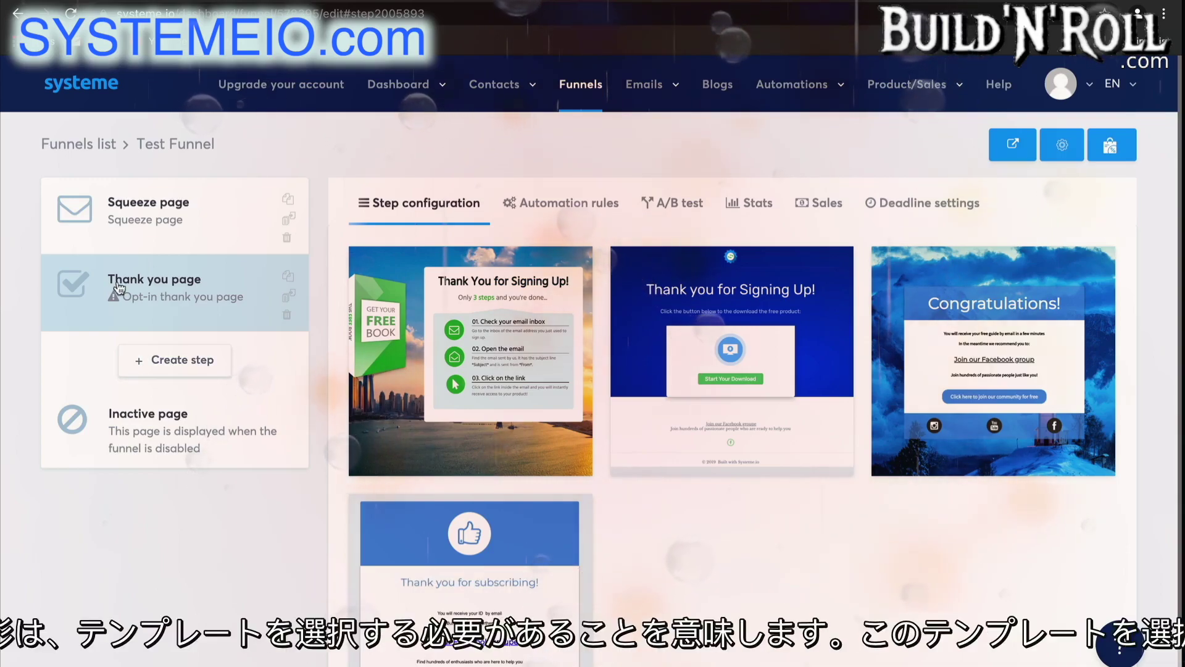
- Select the "Thank you for subscribing!" template for the thank you page and try moving the step within the funnel order
mouse_move(424, 567)
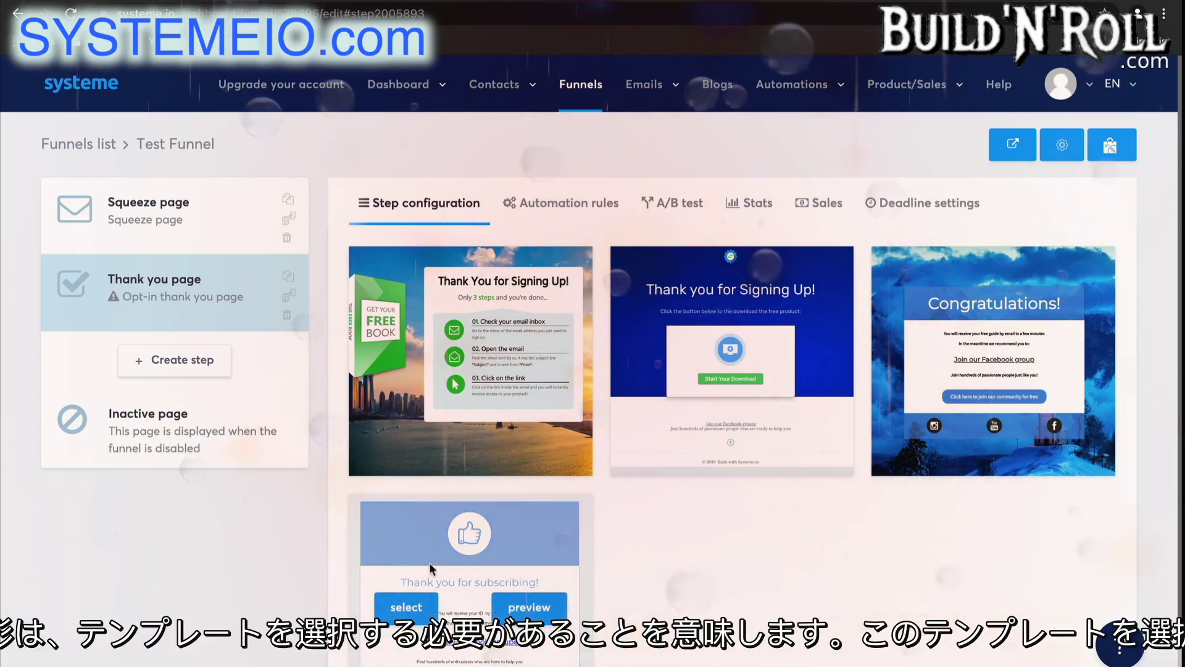
scroll(423, 564, "down", 1)
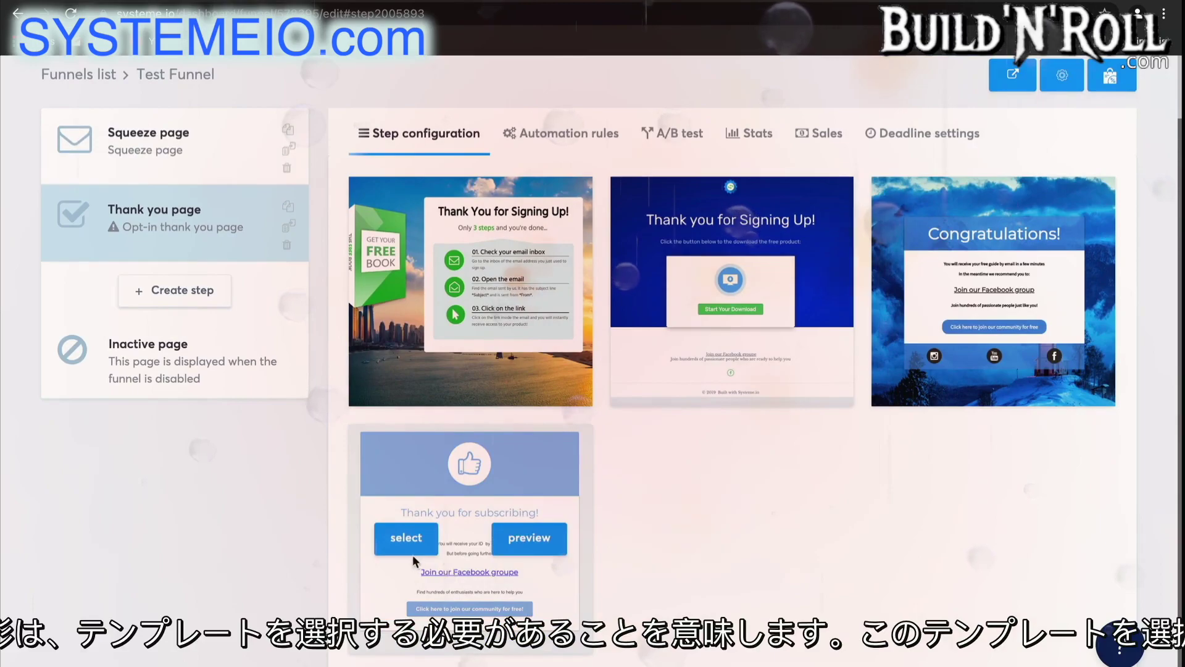
left_click(411, 548)
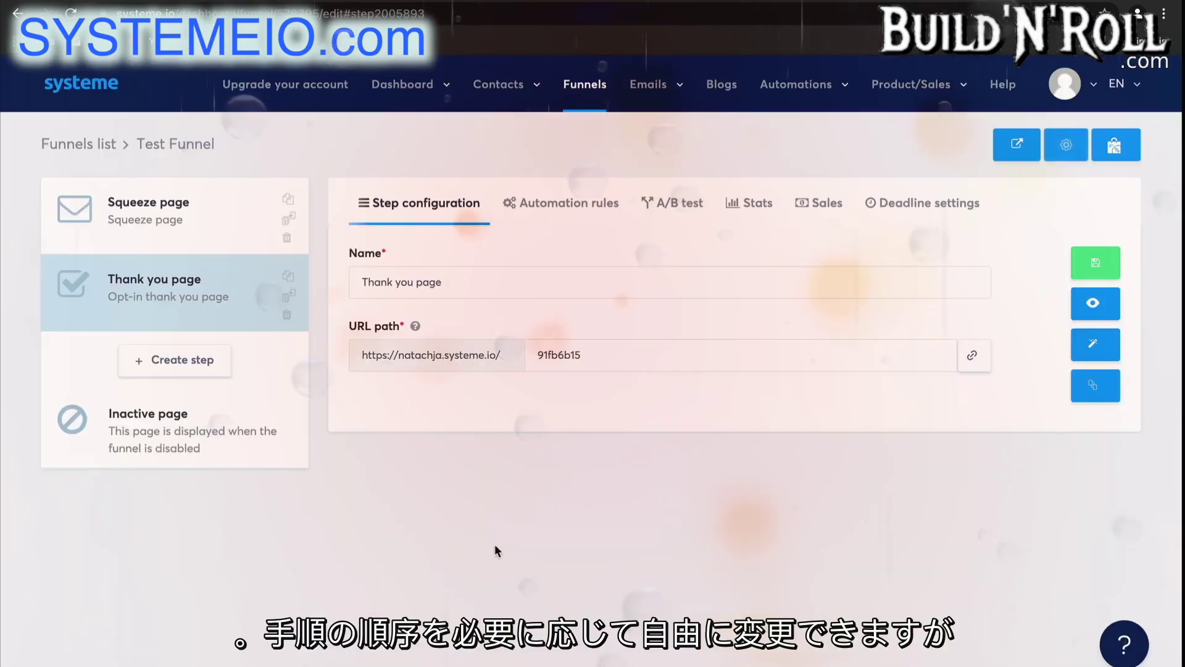
left_click_drag(239, 278, 233, 303)
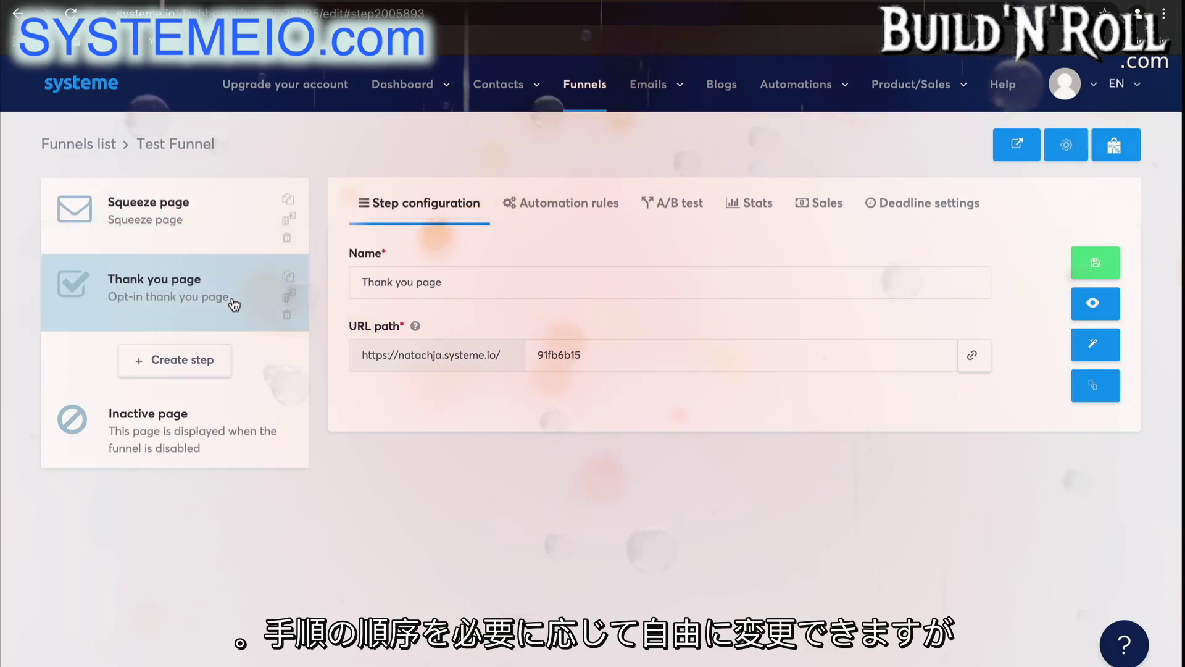
- Open the inactive page in the page editor, save its changes and exit back to the funnel
left_click(266, 458)
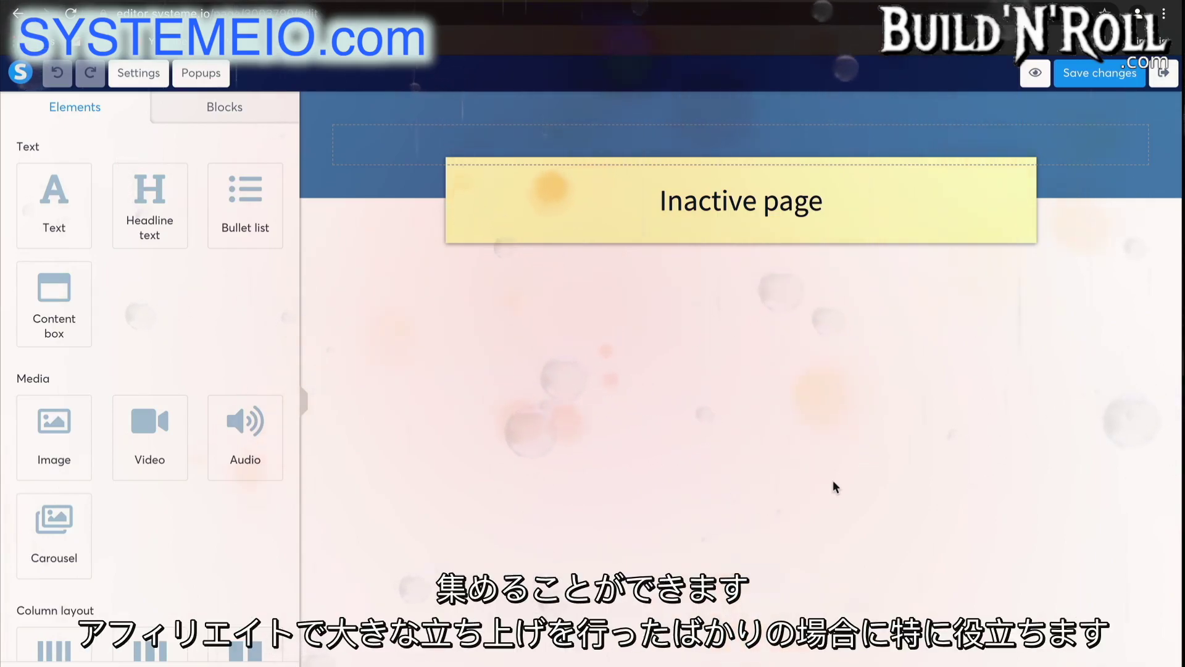
left_click(1133, 79)
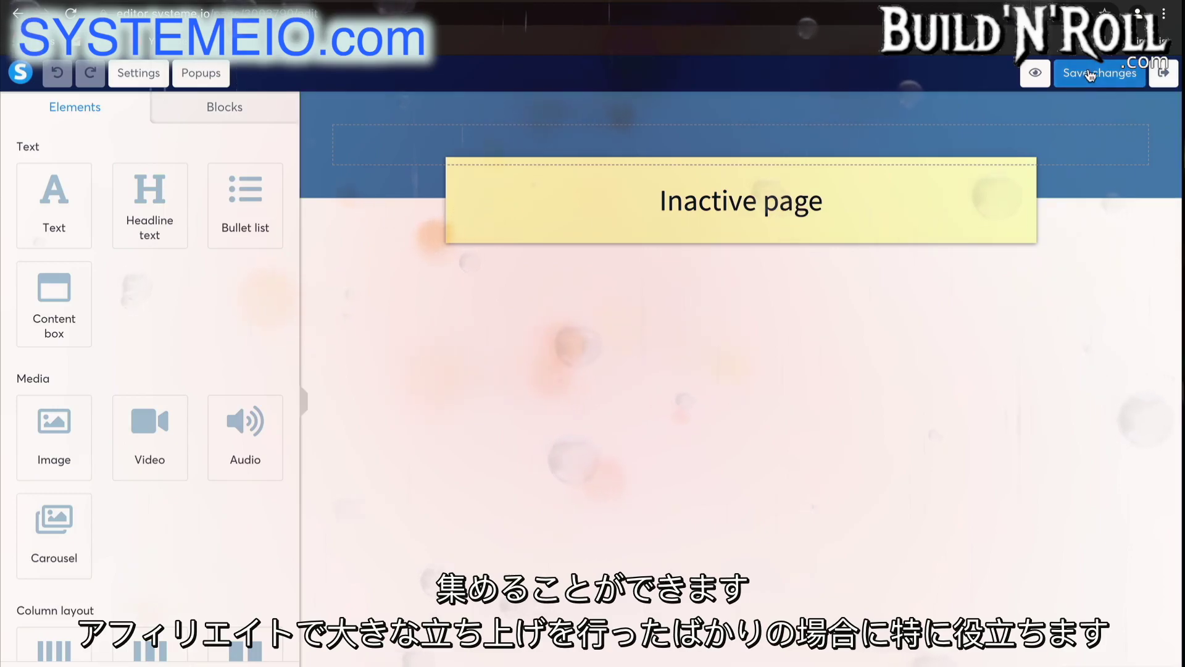
left_click(1165, 73)
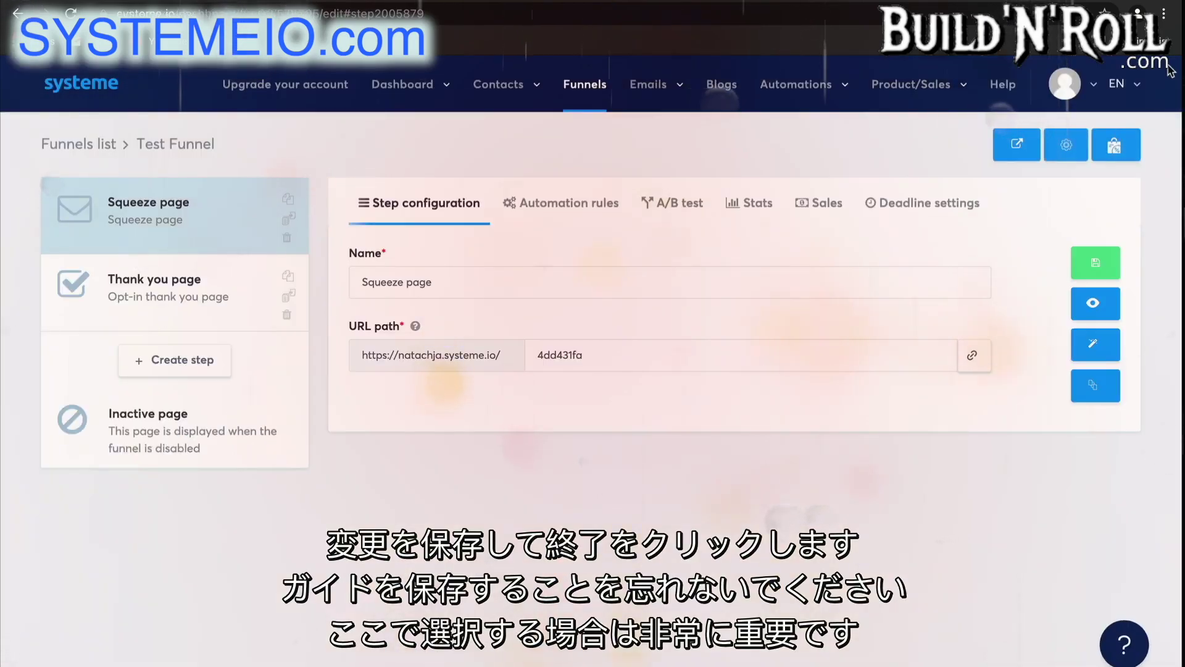
- Review the Test Funnel's name, domain, currency and payment method settings, save them, and look at the account menu's options
left_click(1074, 153)
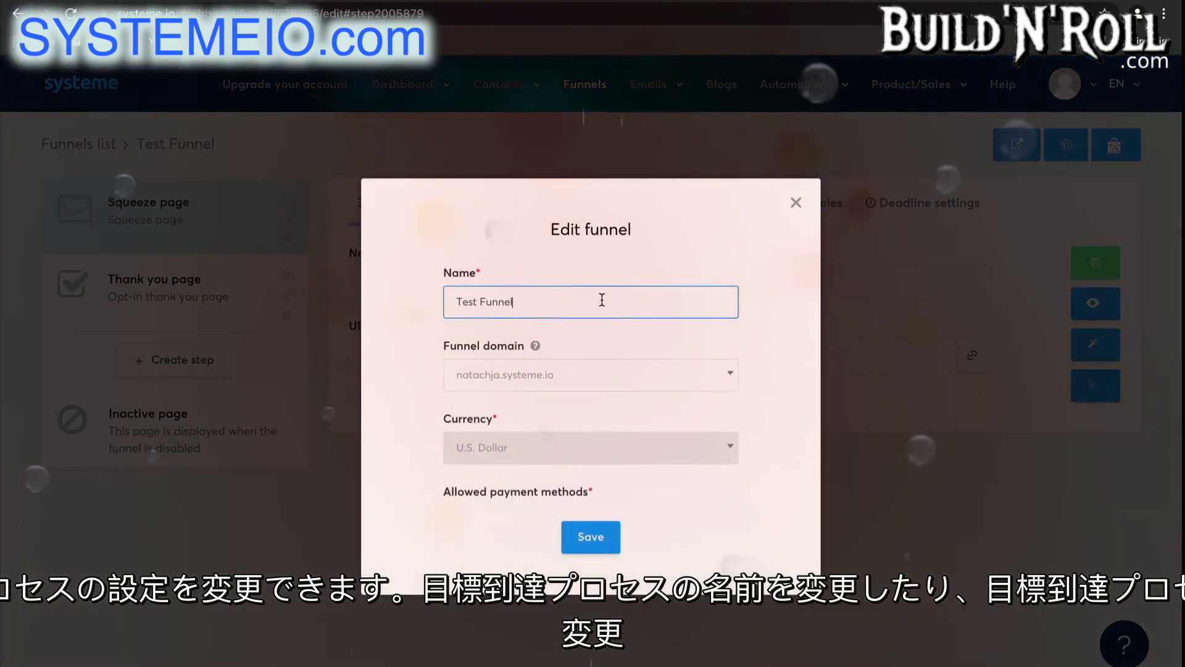
left_click(624, 375)
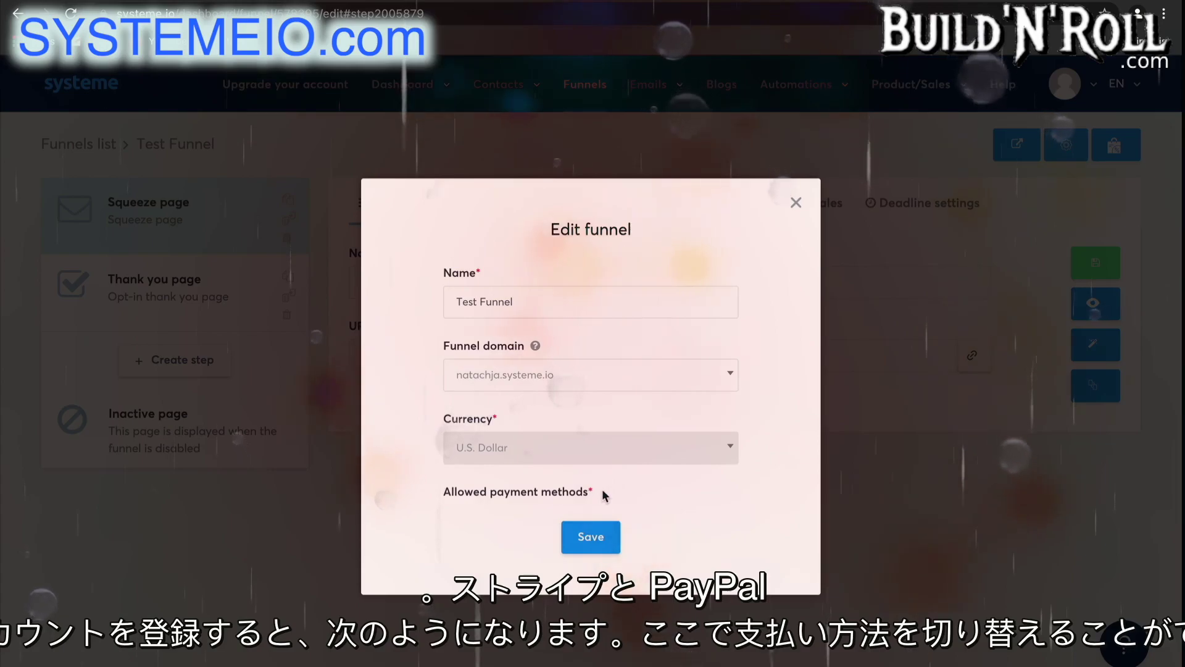
left_click(603, 541)
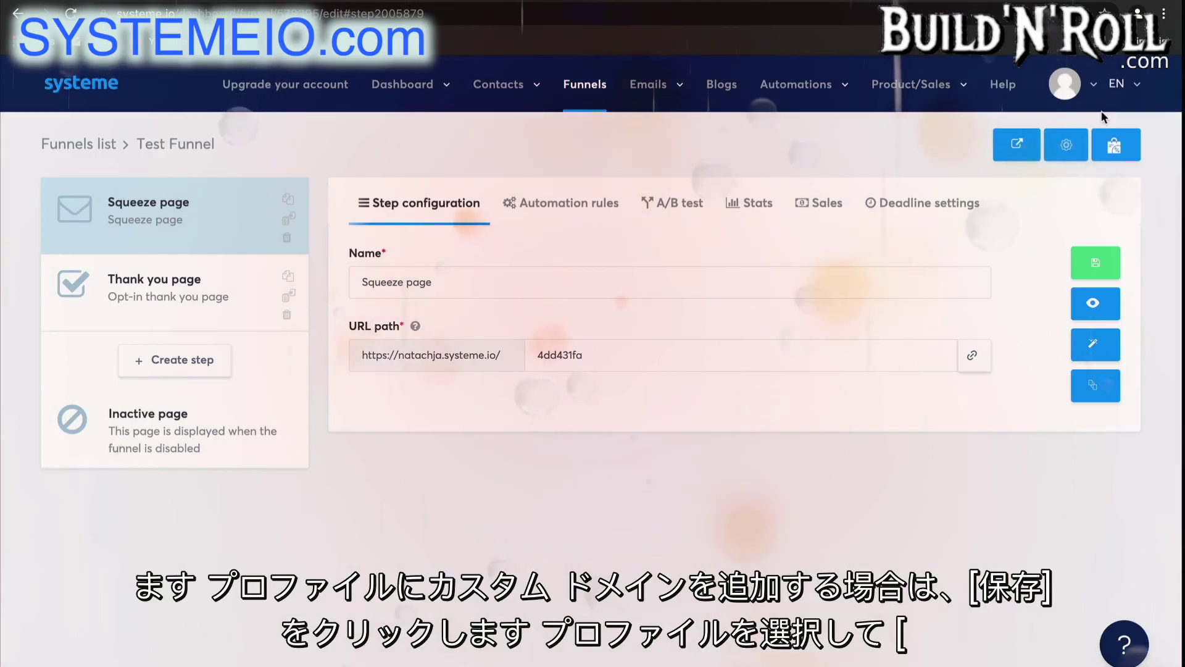
left_click(1066, 86)
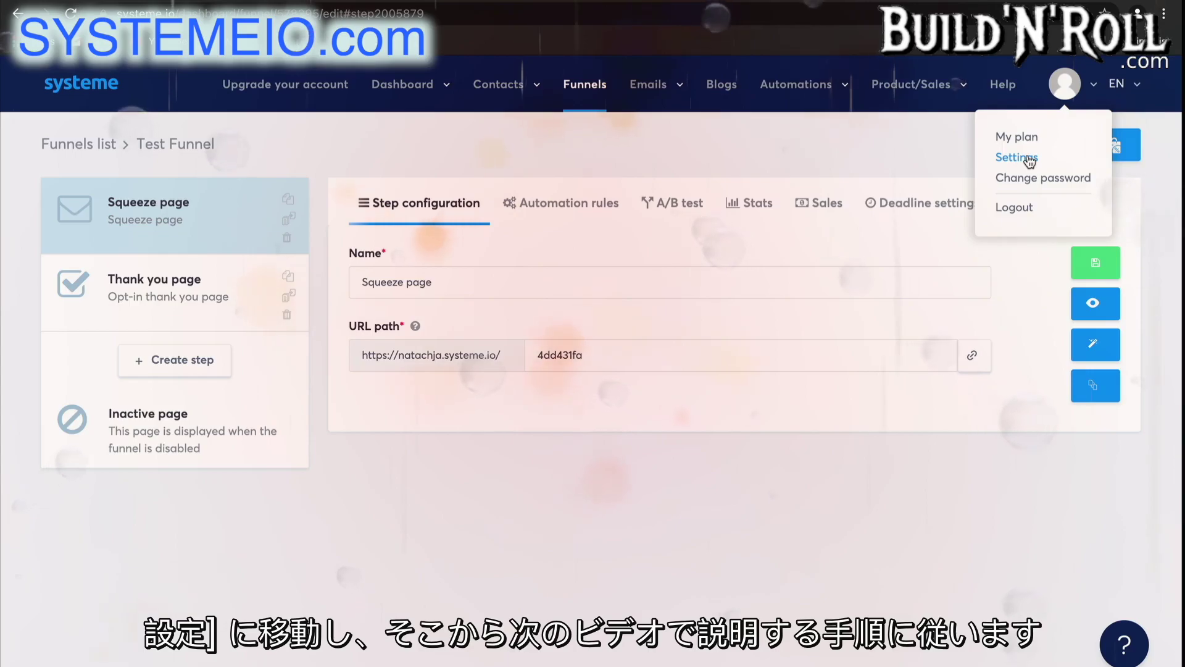
left_click(898, 484)
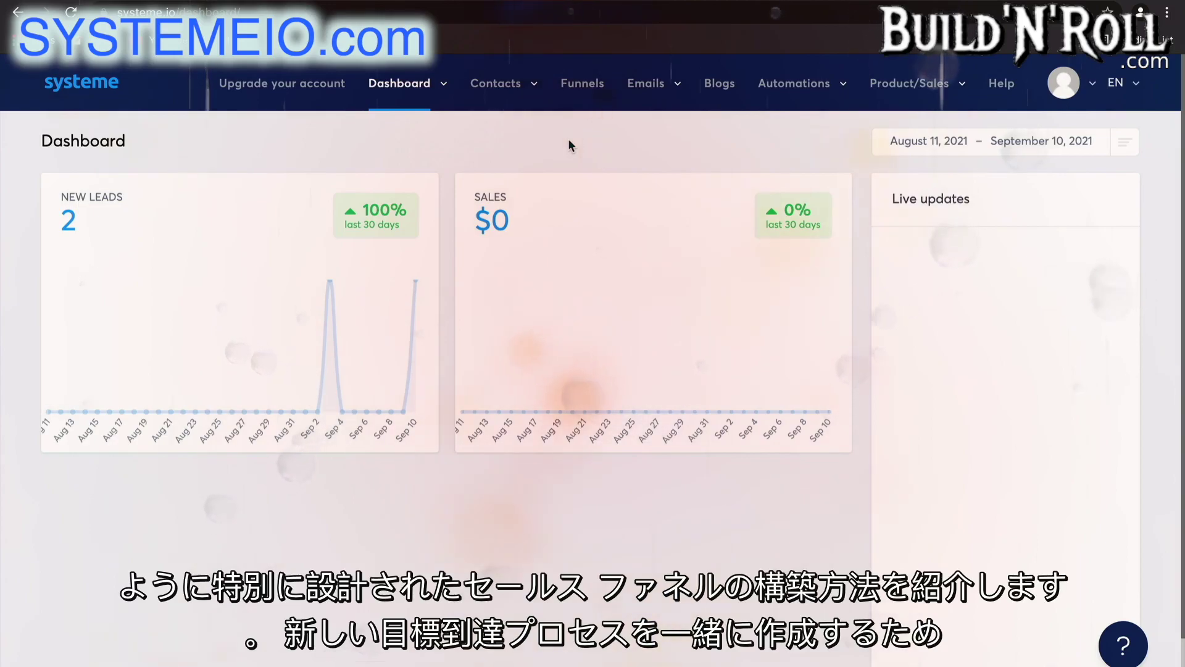
- Create a new funnel named "List Building" with the Build an audience goal and U.S. Dollar as its currency
left_click(592, 84)
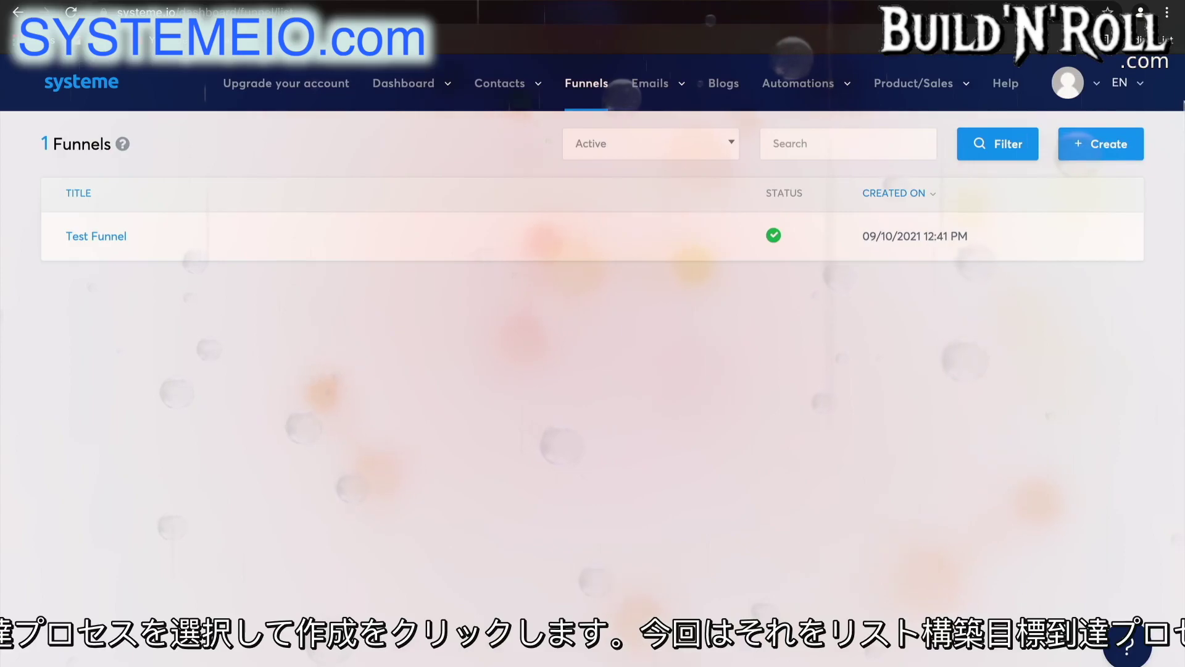
left_click(1096, 145)
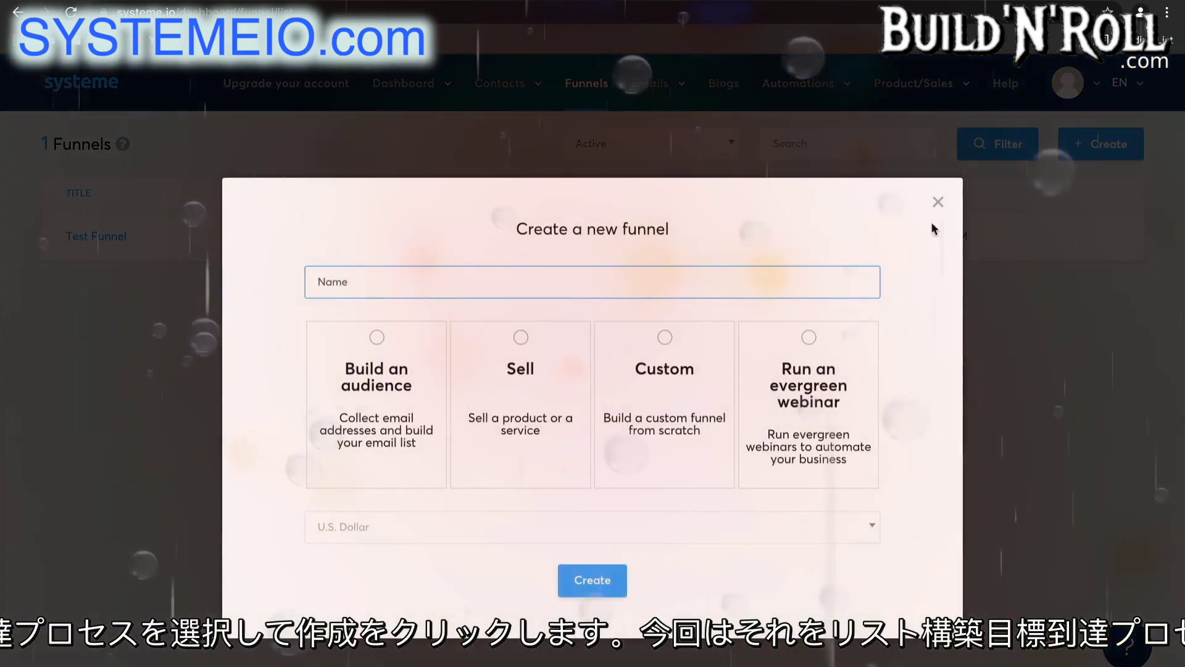
left_click(659, 289)
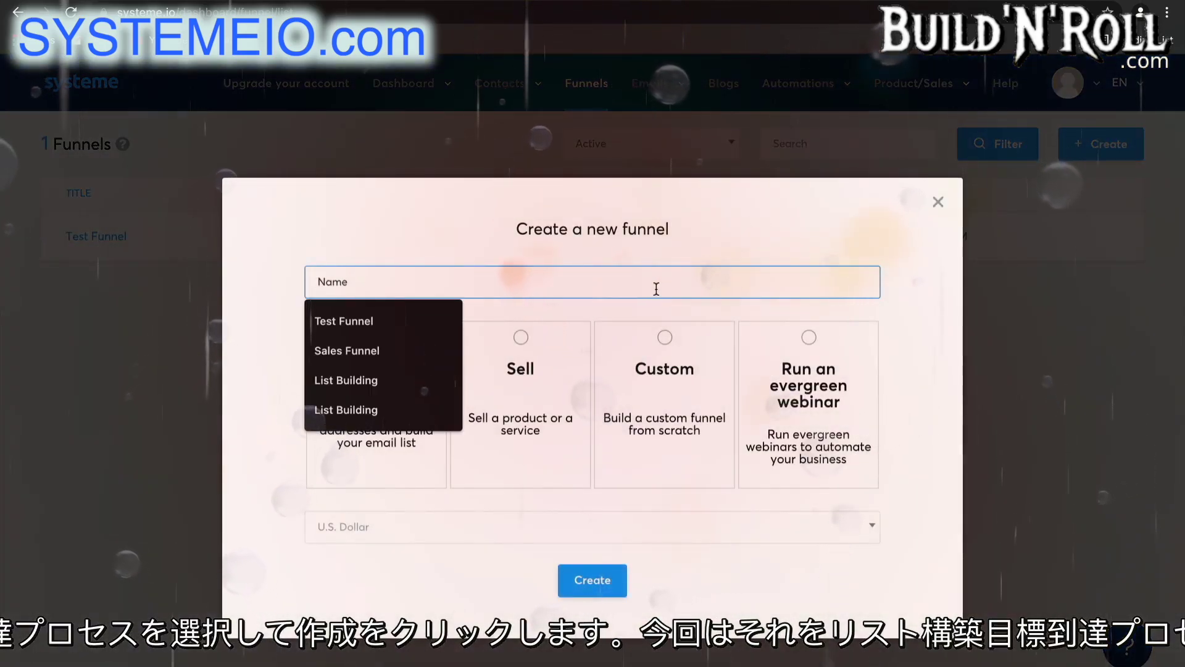
type("List Building")
left_click(397, 325)
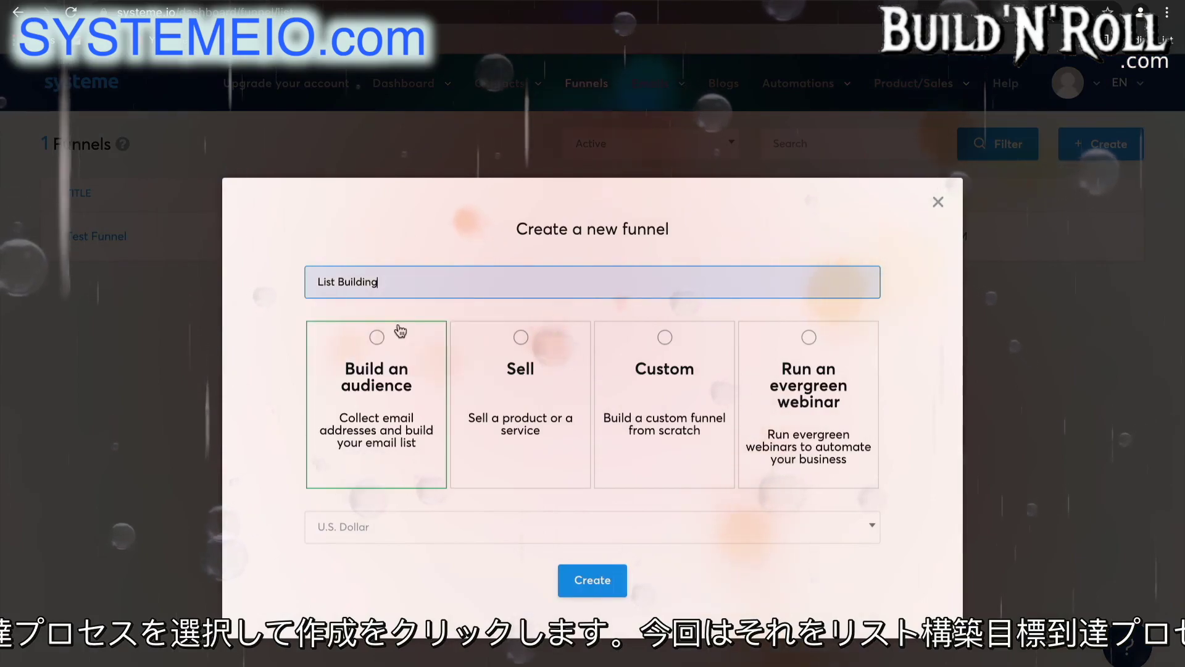
left_click(395, 402)
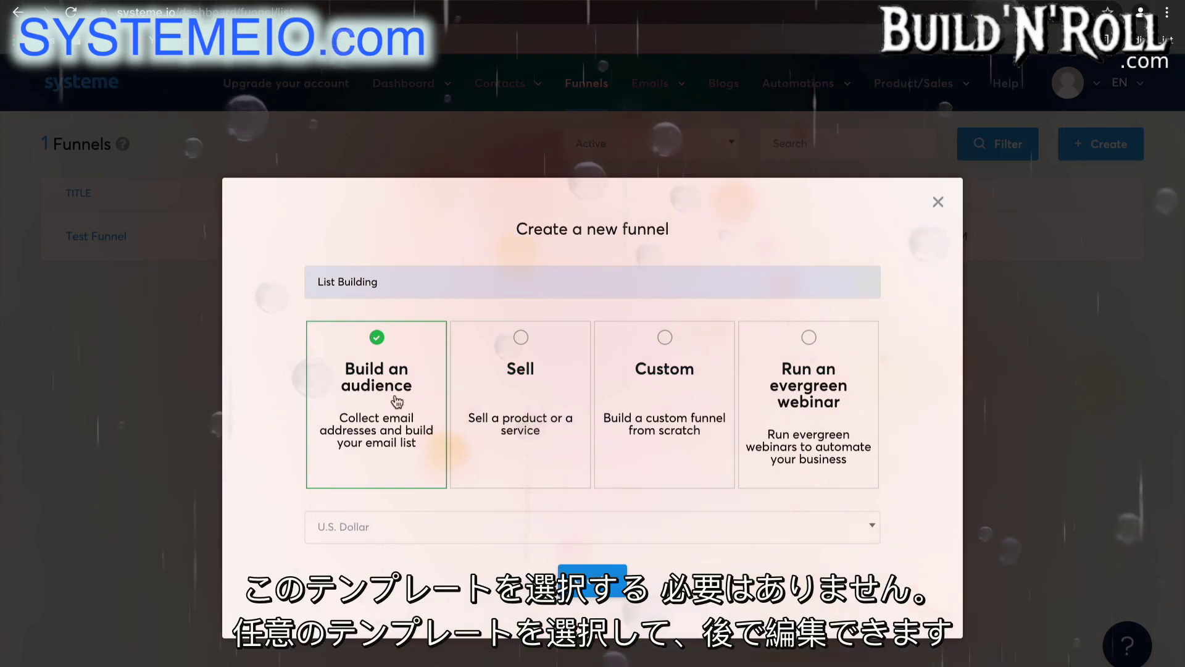
left_click(463, 518)
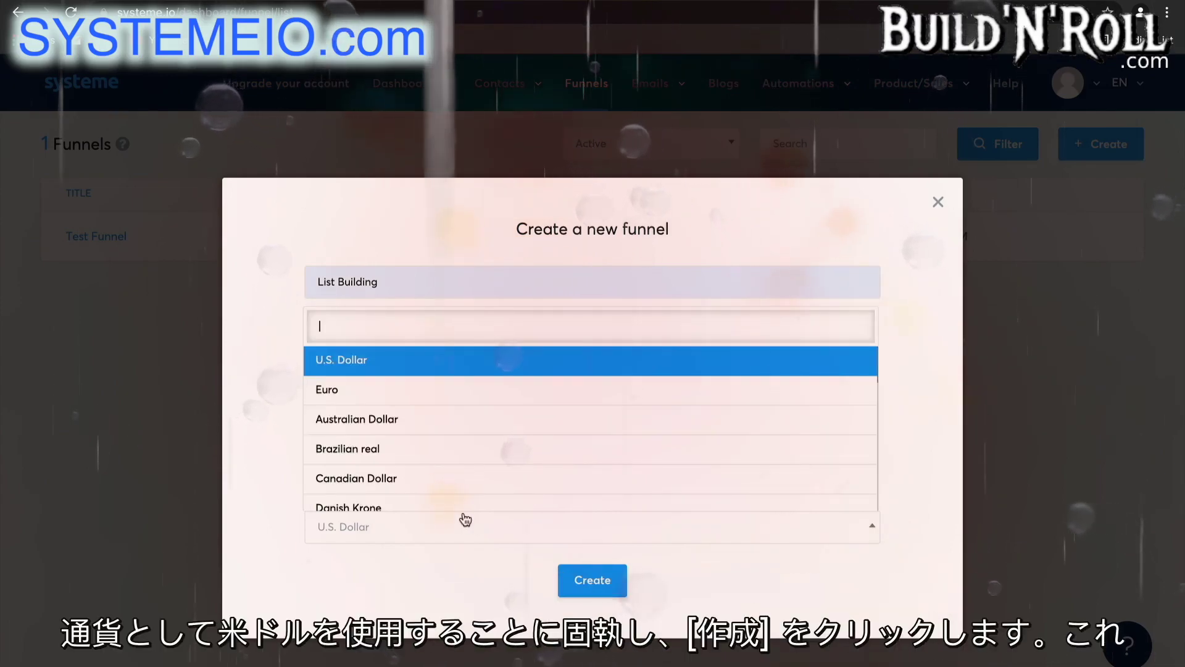
left_click(454, 370)
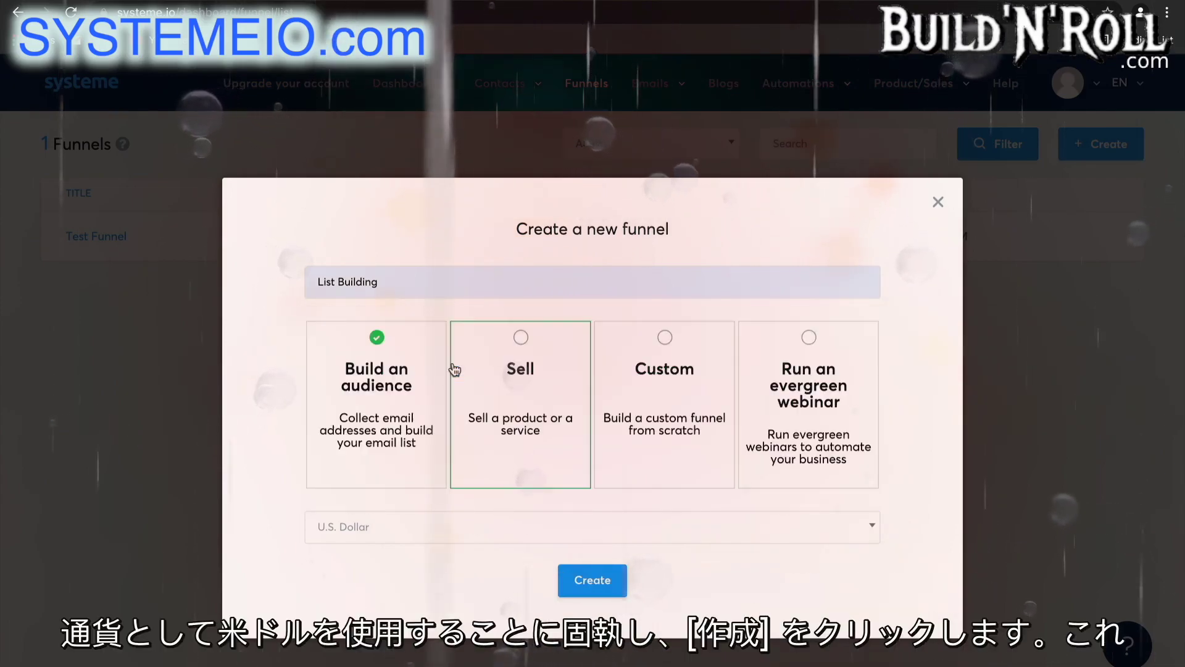
left_click(603, 591)
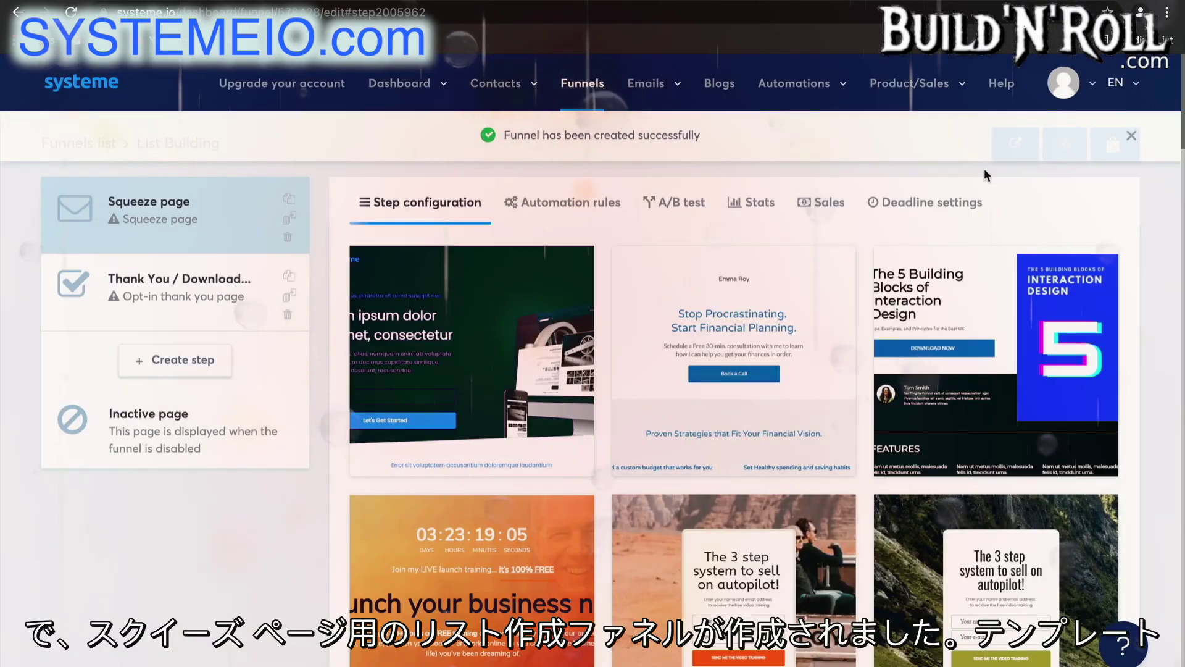
left_click(1133, 137)
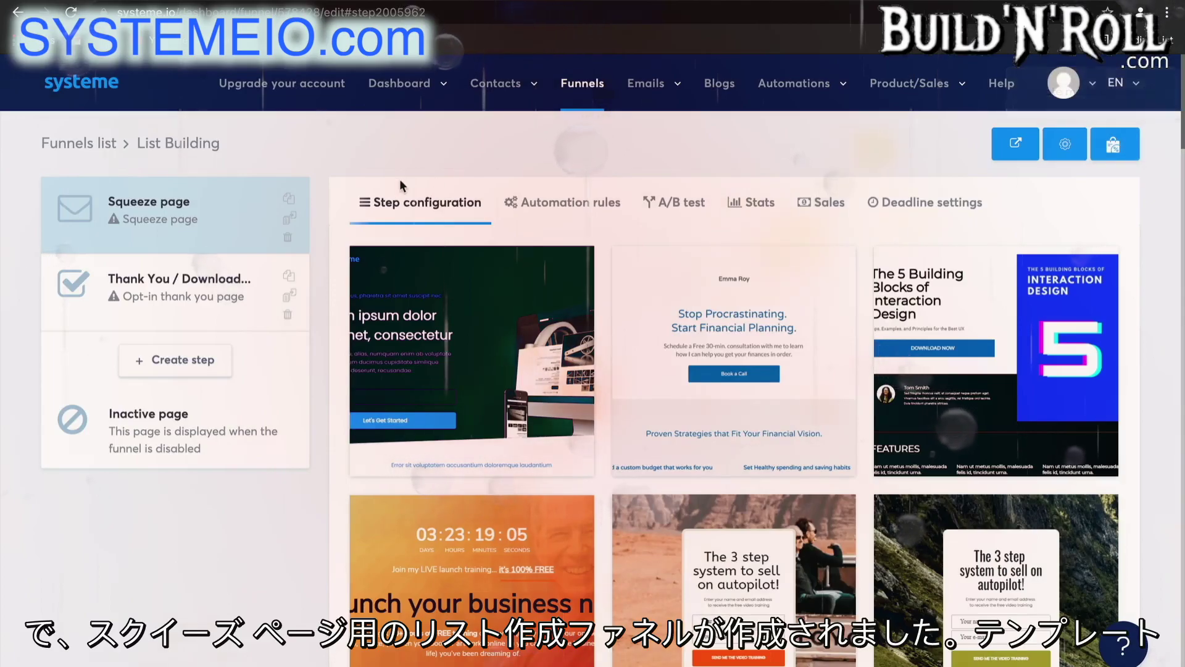
- Select the "Get my free online course" dropshipping template for the squeeze page and the "Thank you for subscribing!" template for the thank you page
scroll(917, 401, "down", 12)
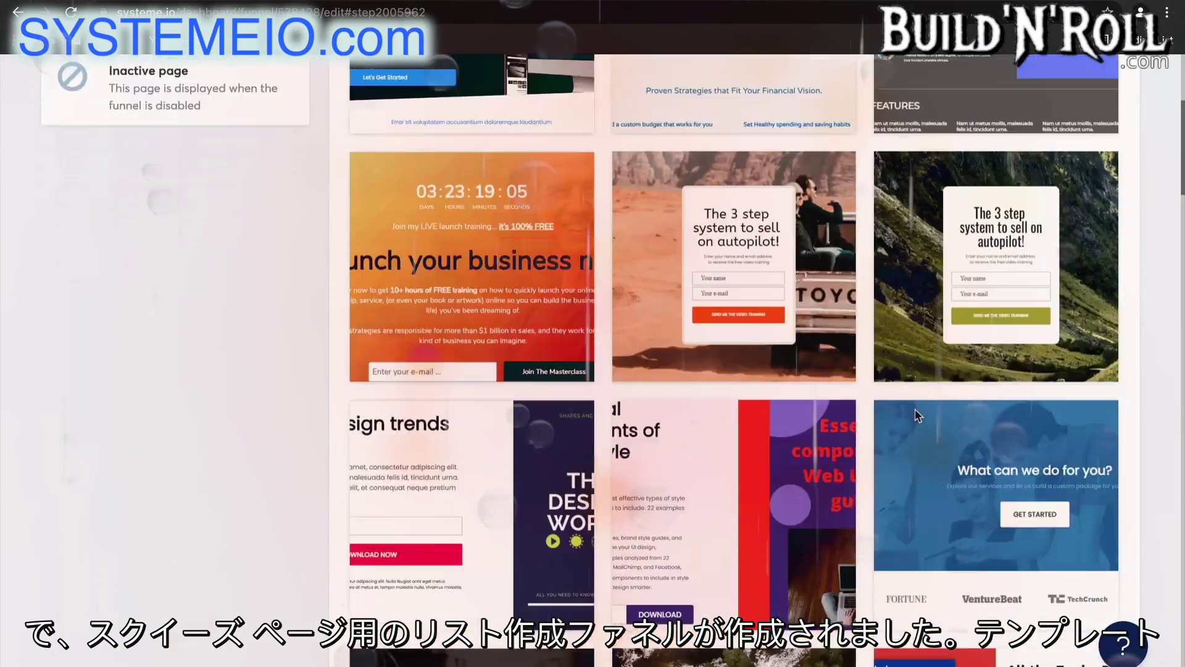
scroll(917, 414, "down", 20)
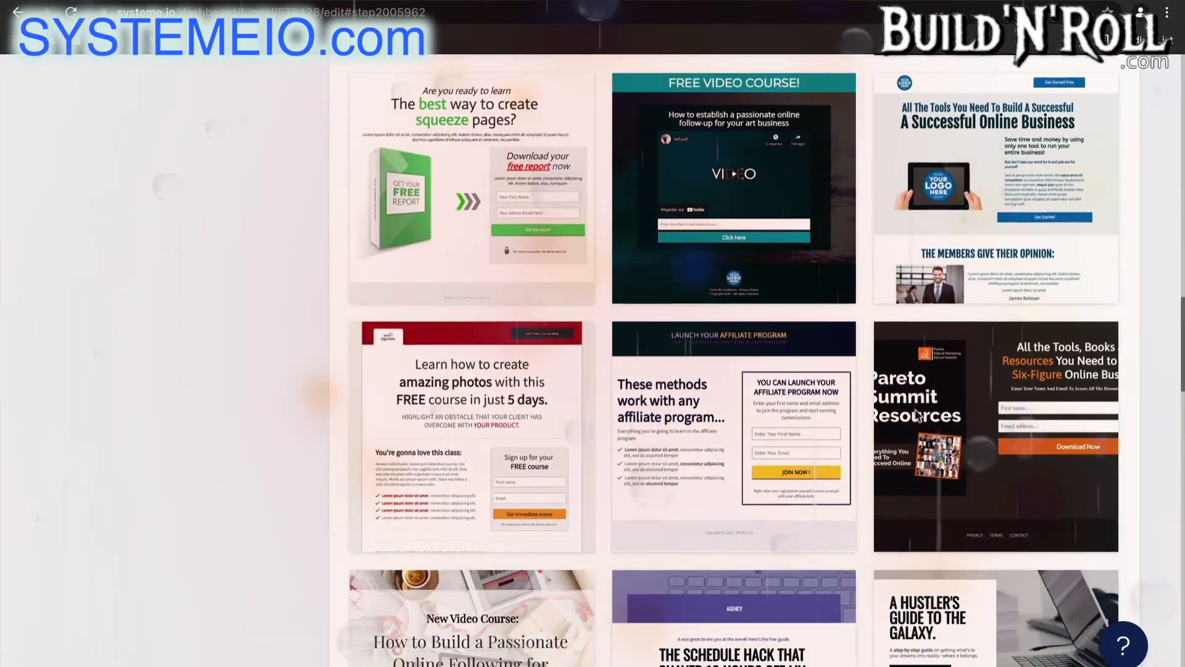
scroll(915, 409, "down", 10)
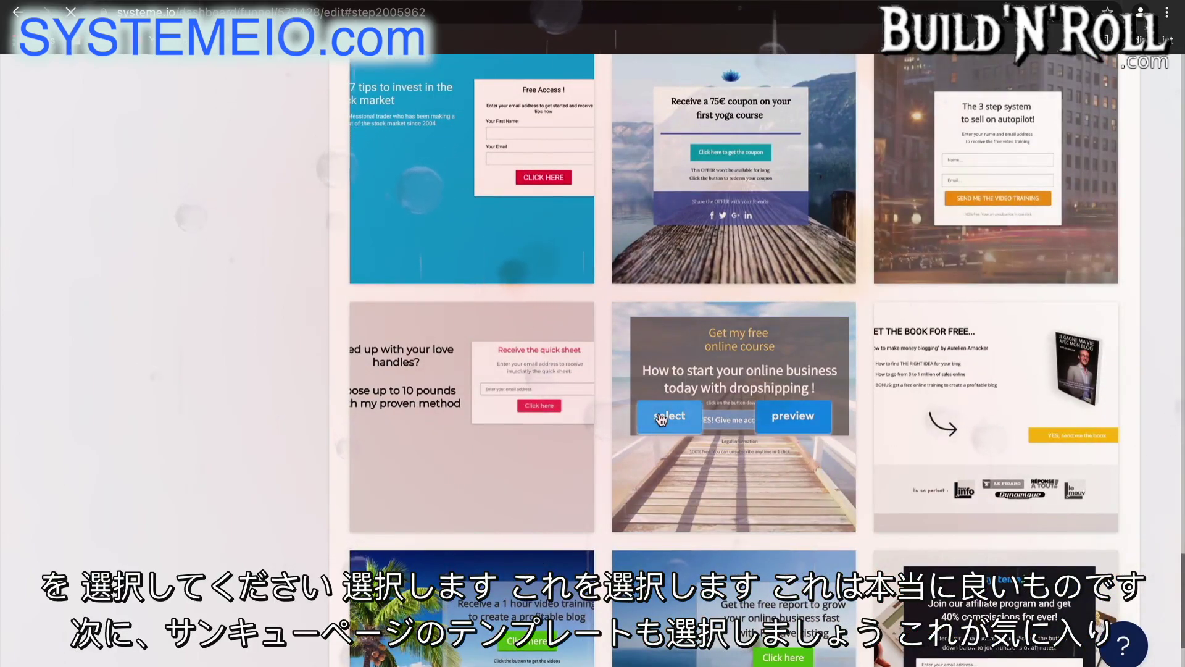
left_click(661, 418)
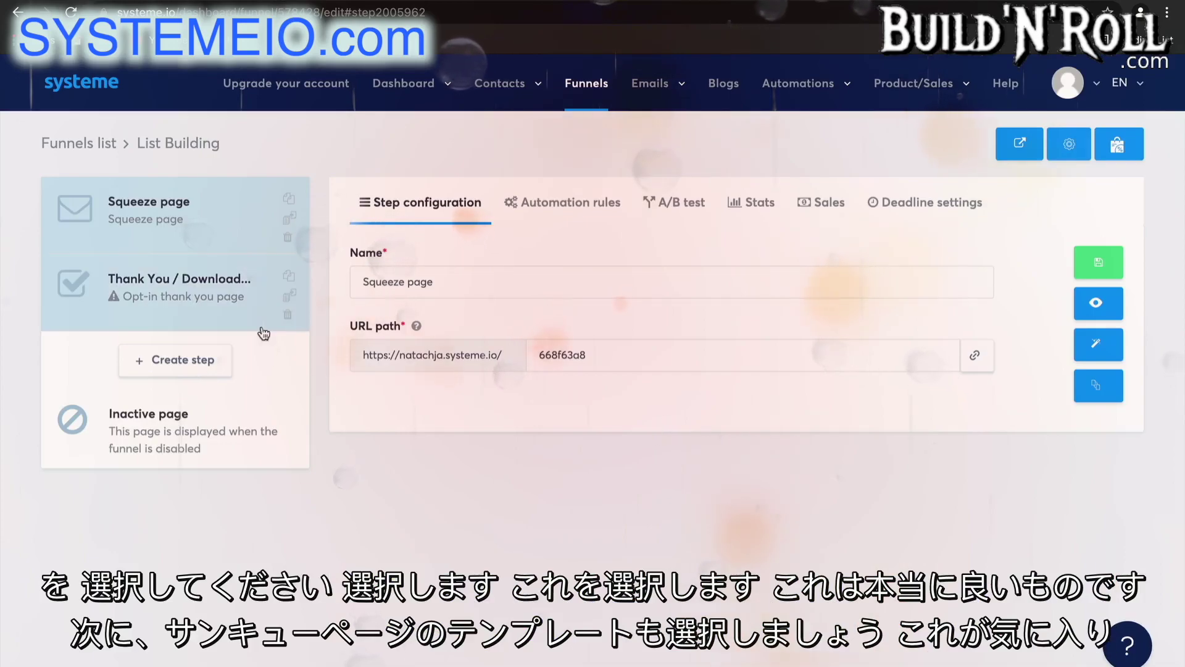
left_click(215, 308)
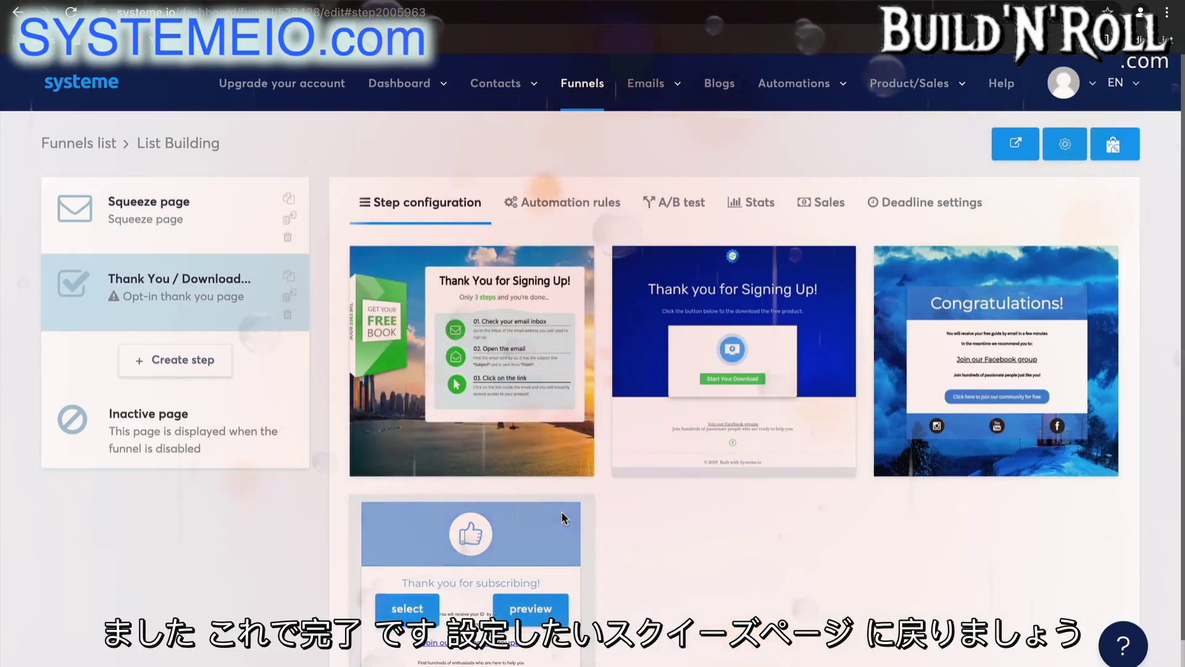
left_click(415, 614)
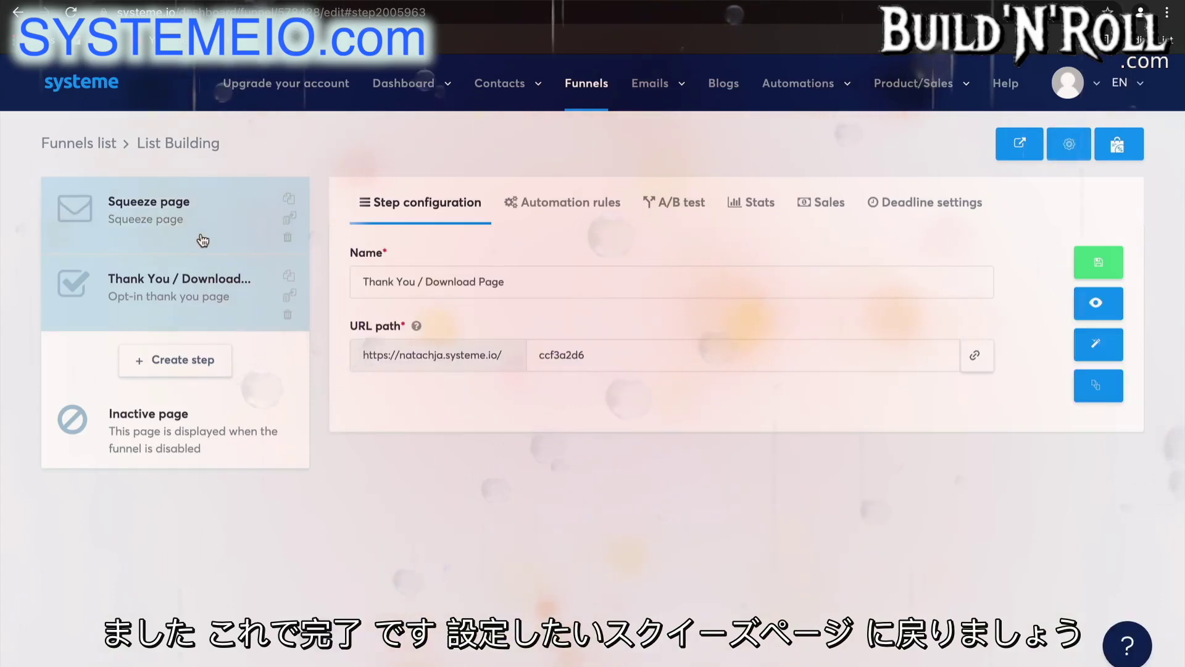
- Add and save a squeeze page automation rule that adds the "Blog - leads" tag on the Funnel step form subscribed trigger
left_click(203, 240)
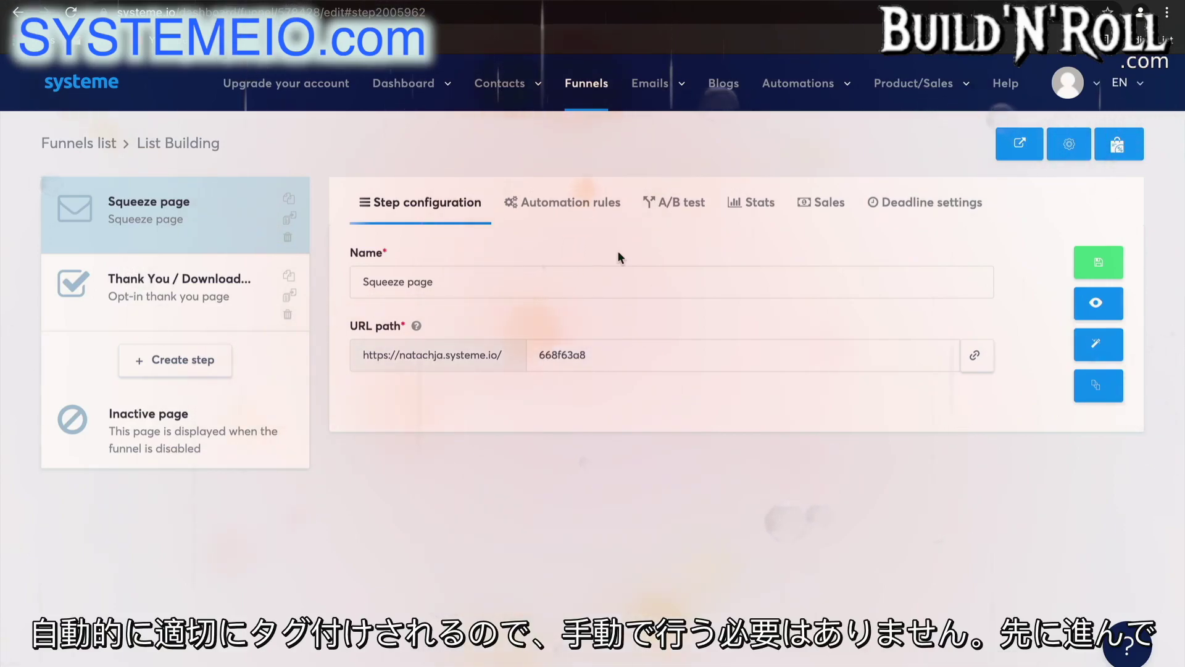
left_click(598, 209)
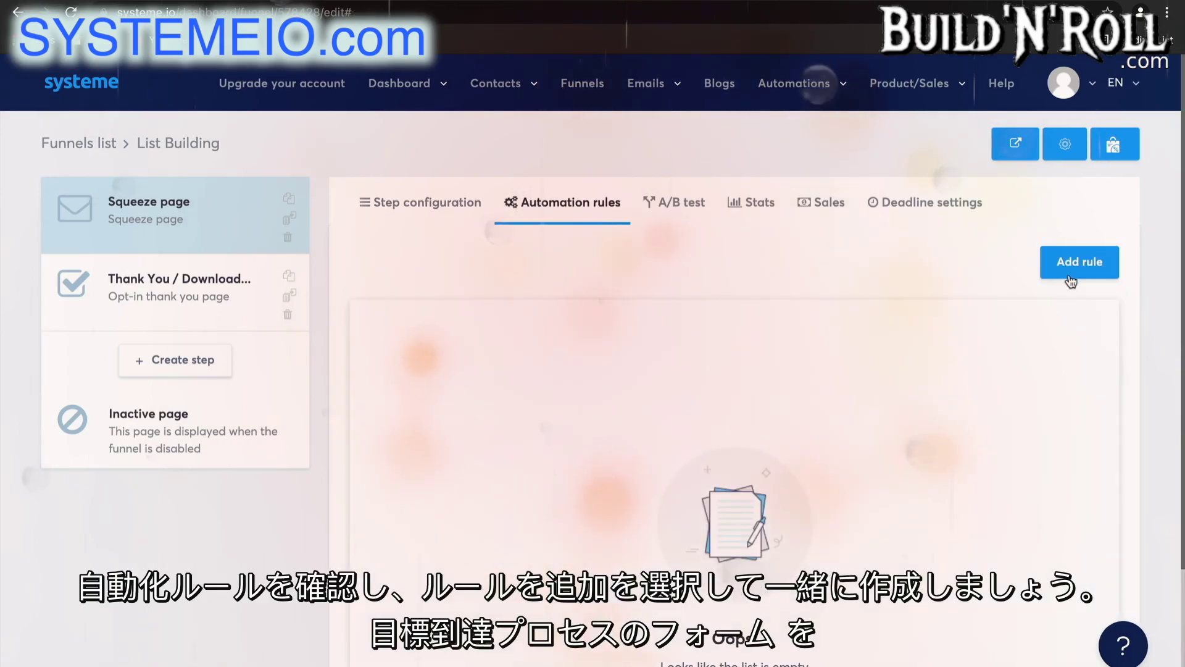
left_click(1077, 272)
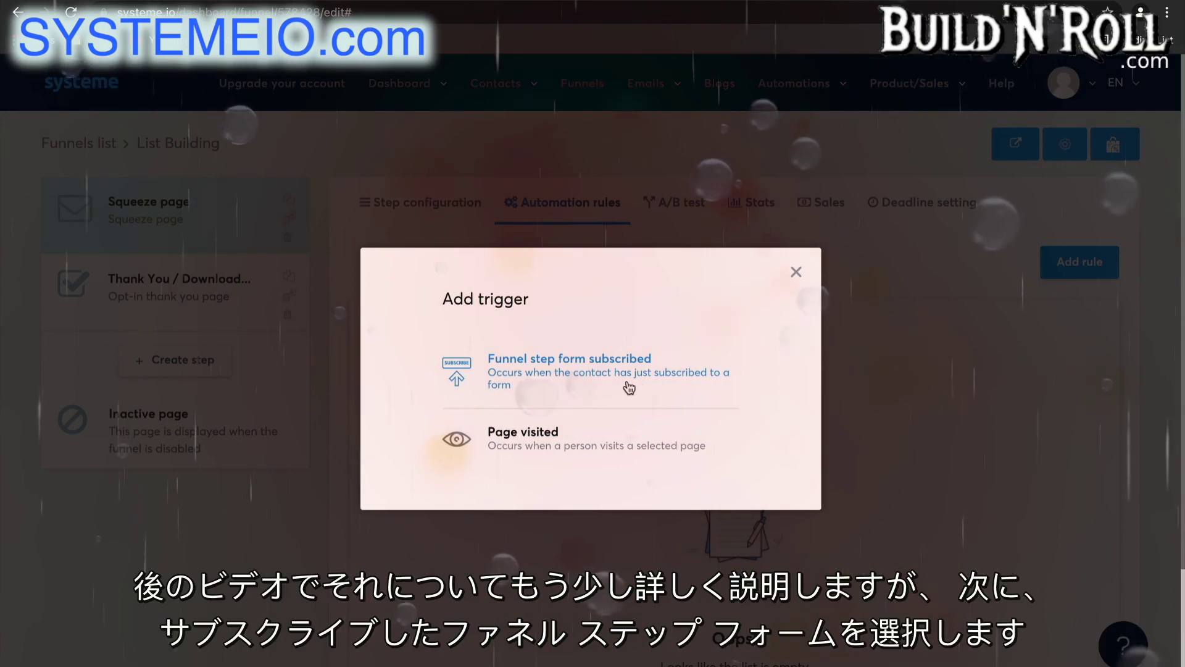
left_click(602, 372)
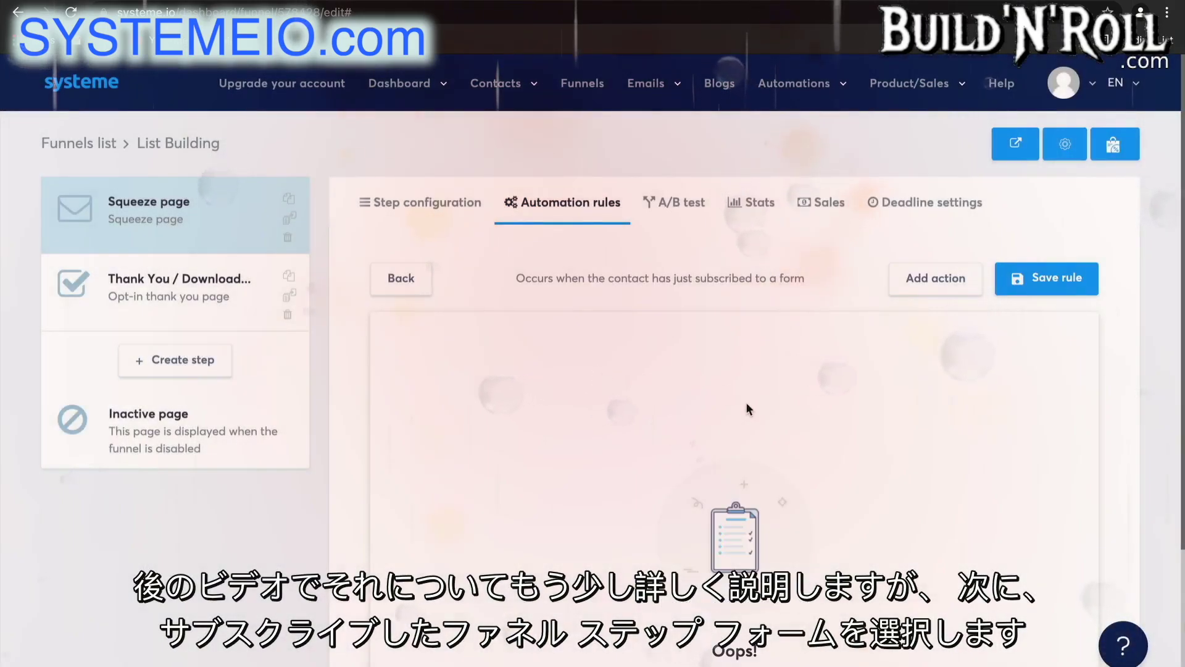
scroll(747, 409, "down", 1)
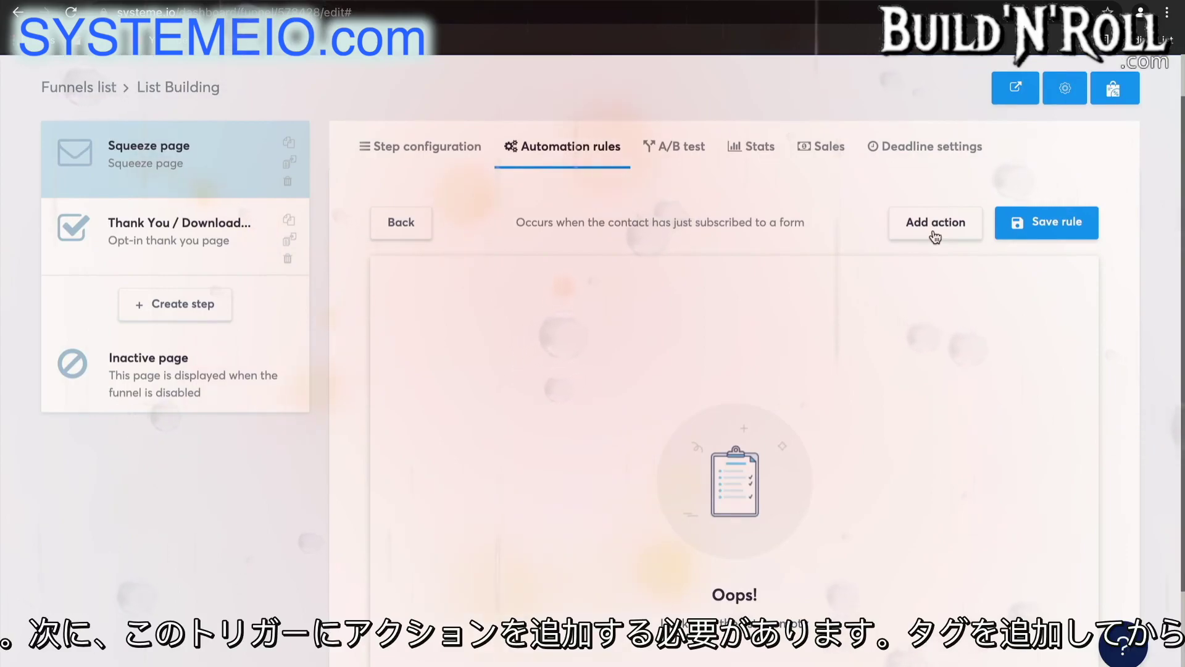
left_click(936, 237)
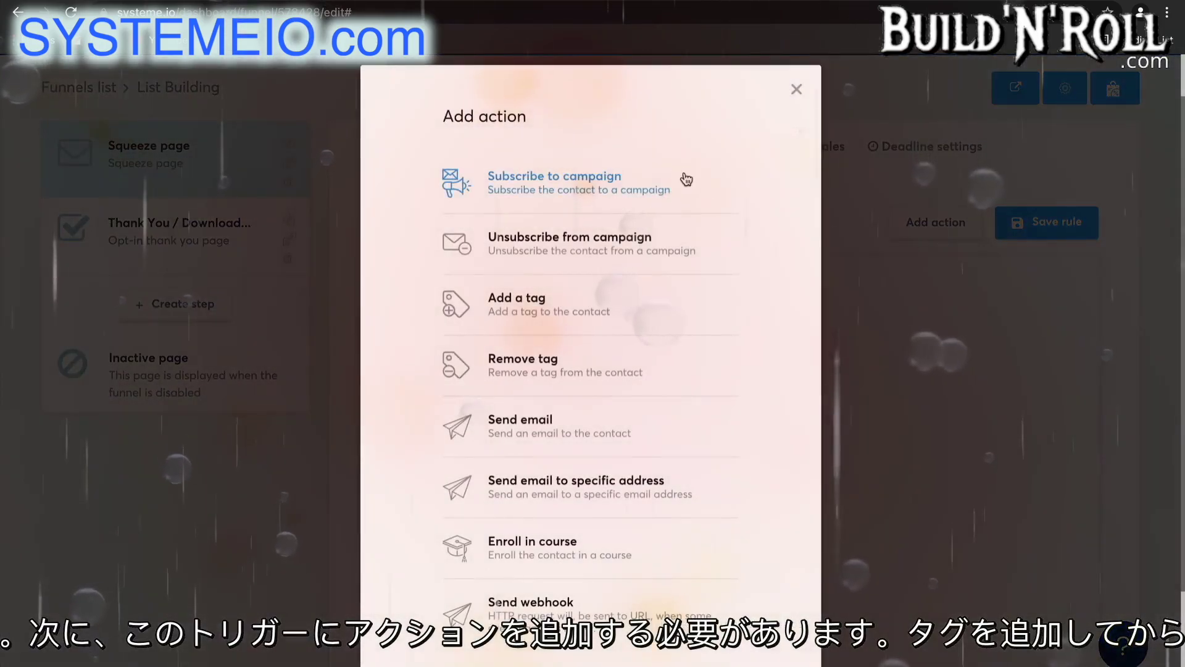
left_click(616, 312)
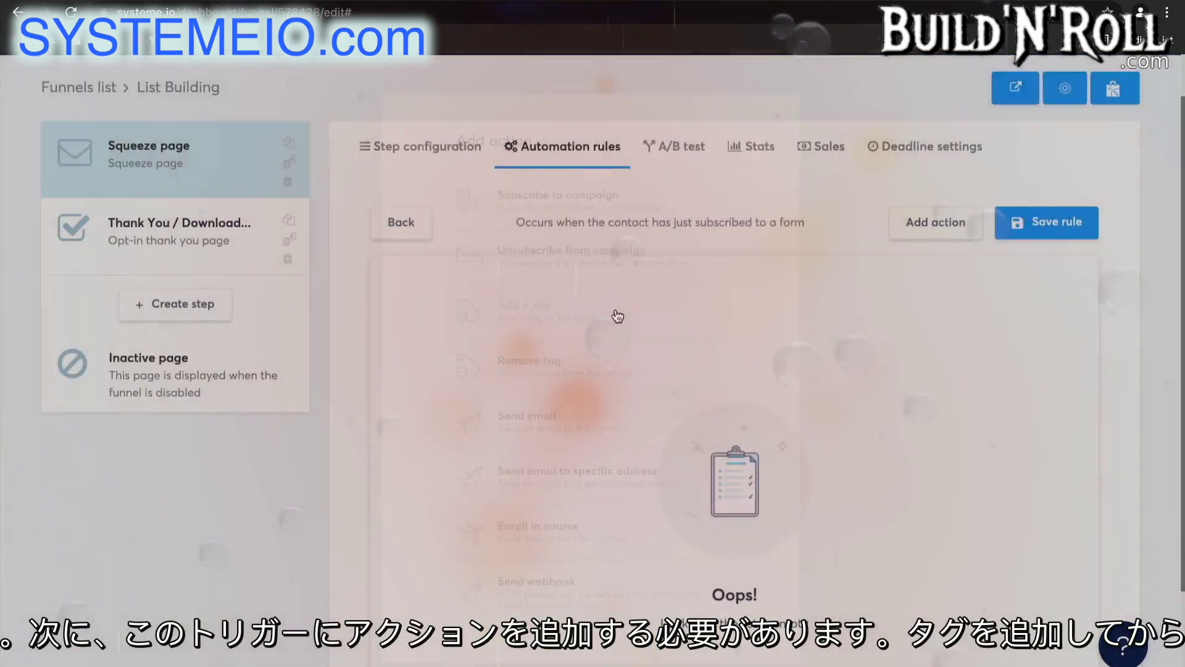
left_click(770, 388)
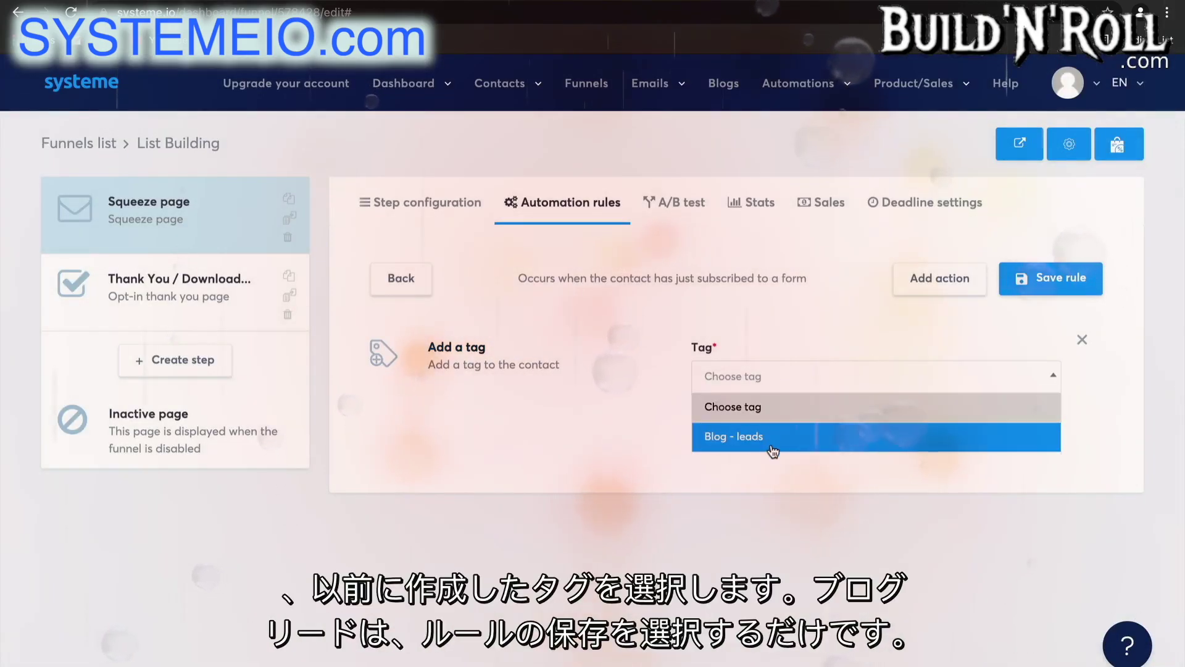
left_click(776, 443)
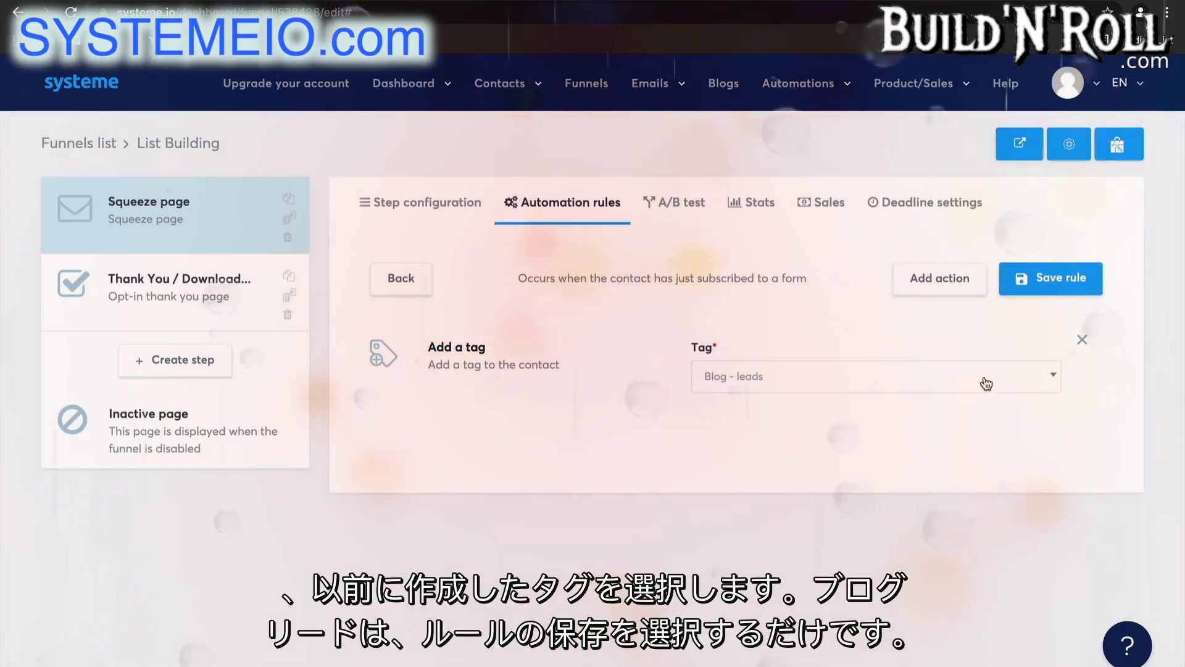
left_click(1030, 281)
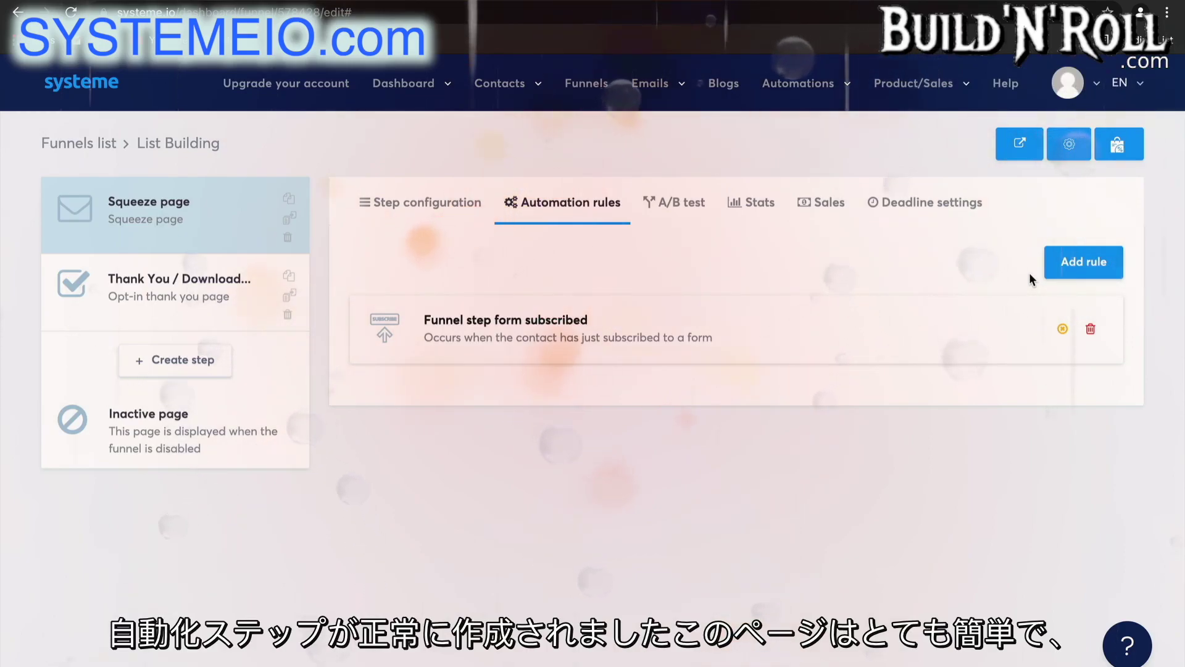
- Create a new step in the List Building funnel named "Opt in form" with the type Inline form
mouse_move(834, 106)
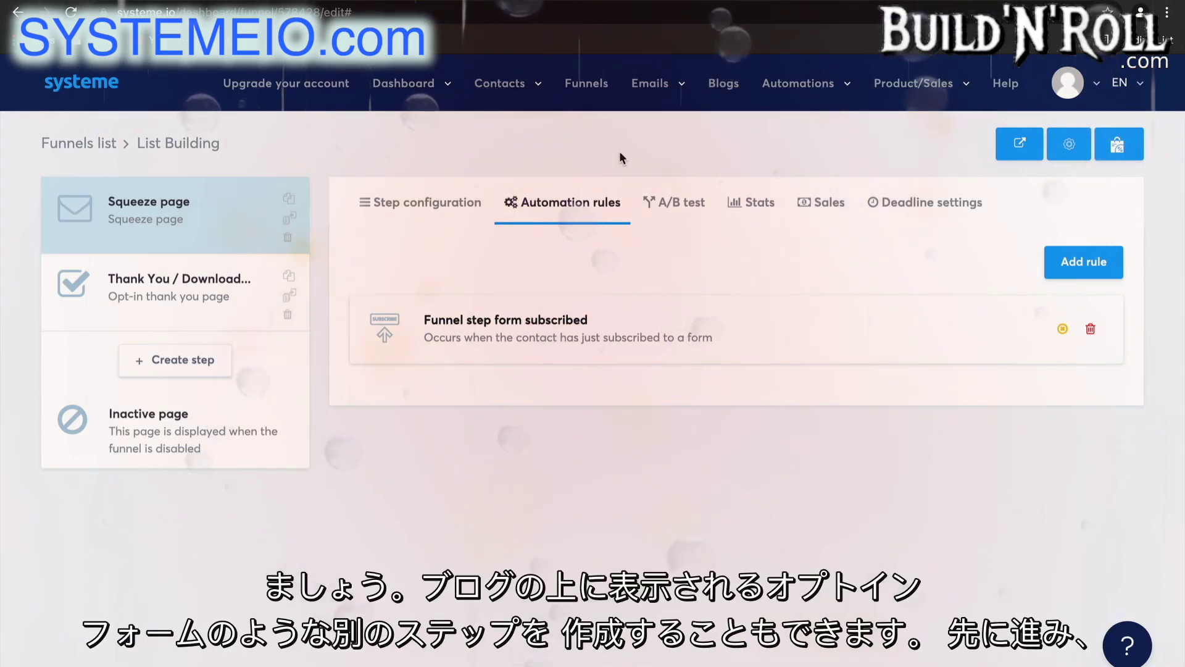
left_click(158, 365)
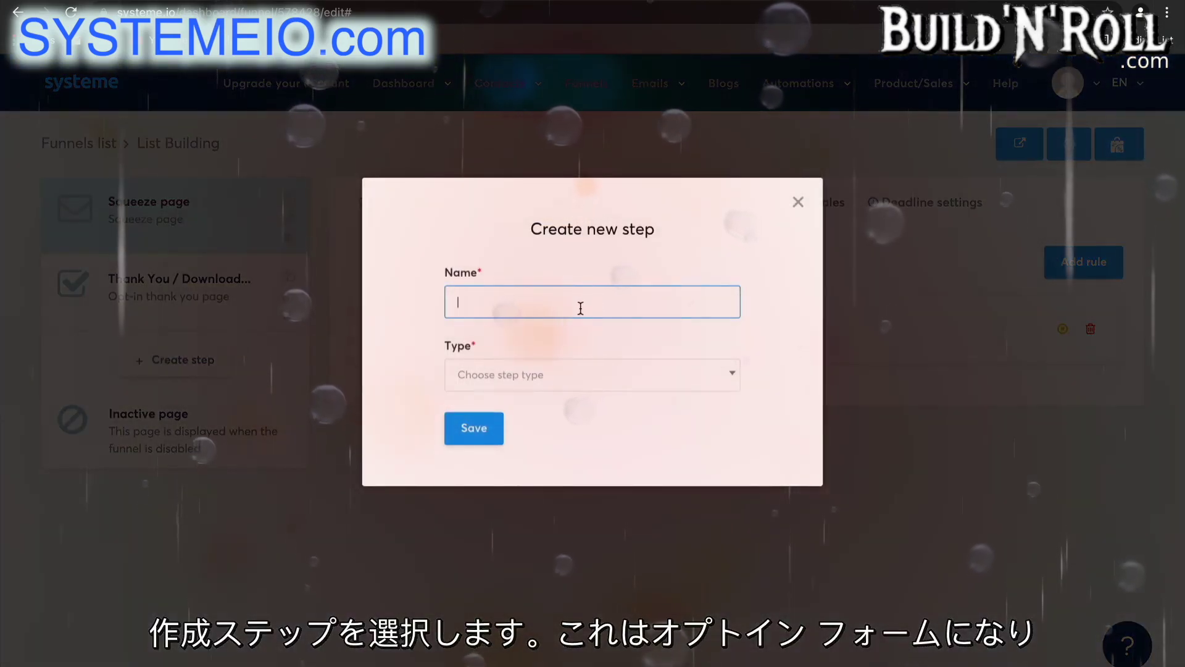
left_click(580, 308)
type("o")
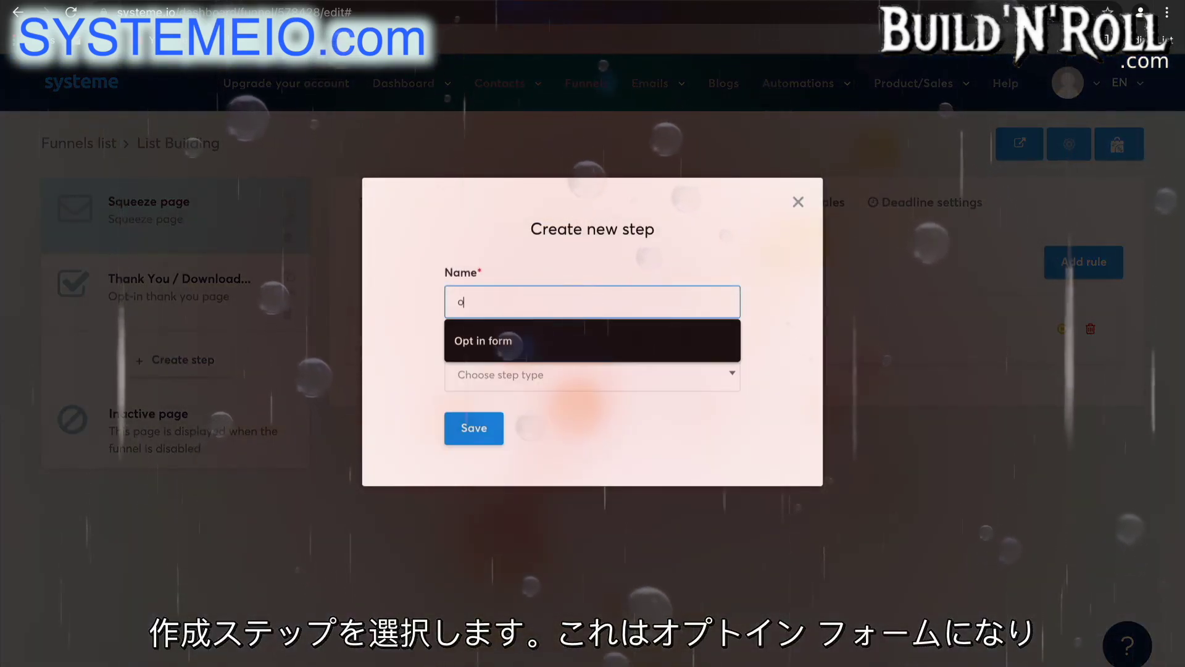
left_click(580, 333)
left_click(585, 384)
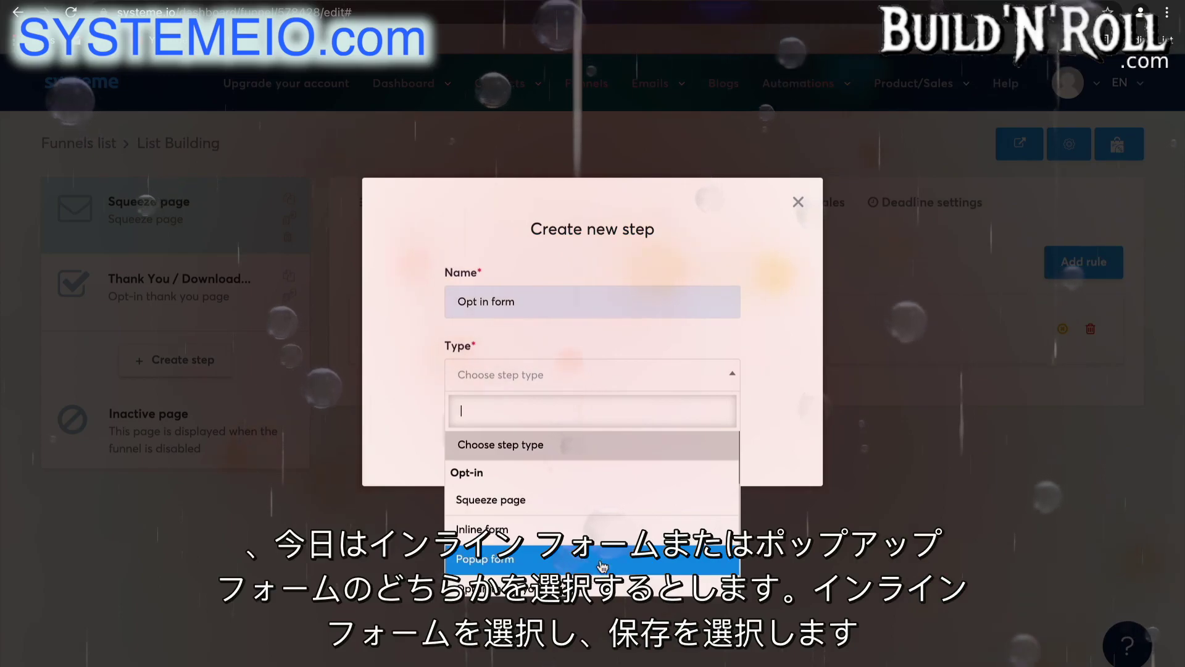
left_click(593, 535)
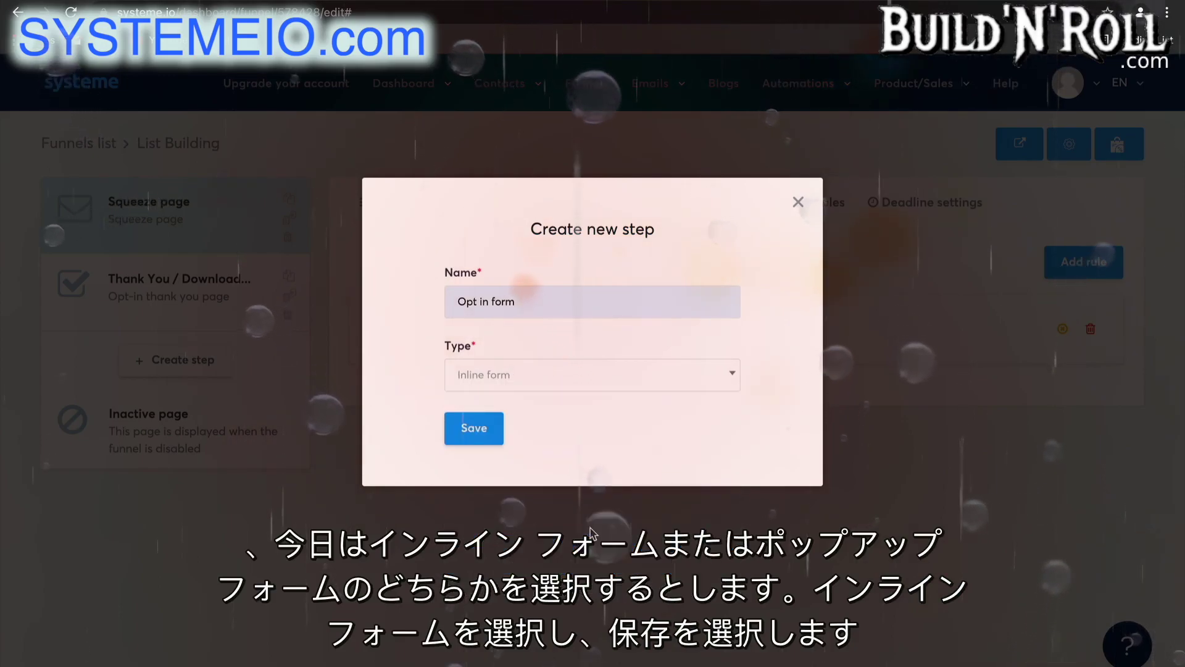
left_click(469, 429)
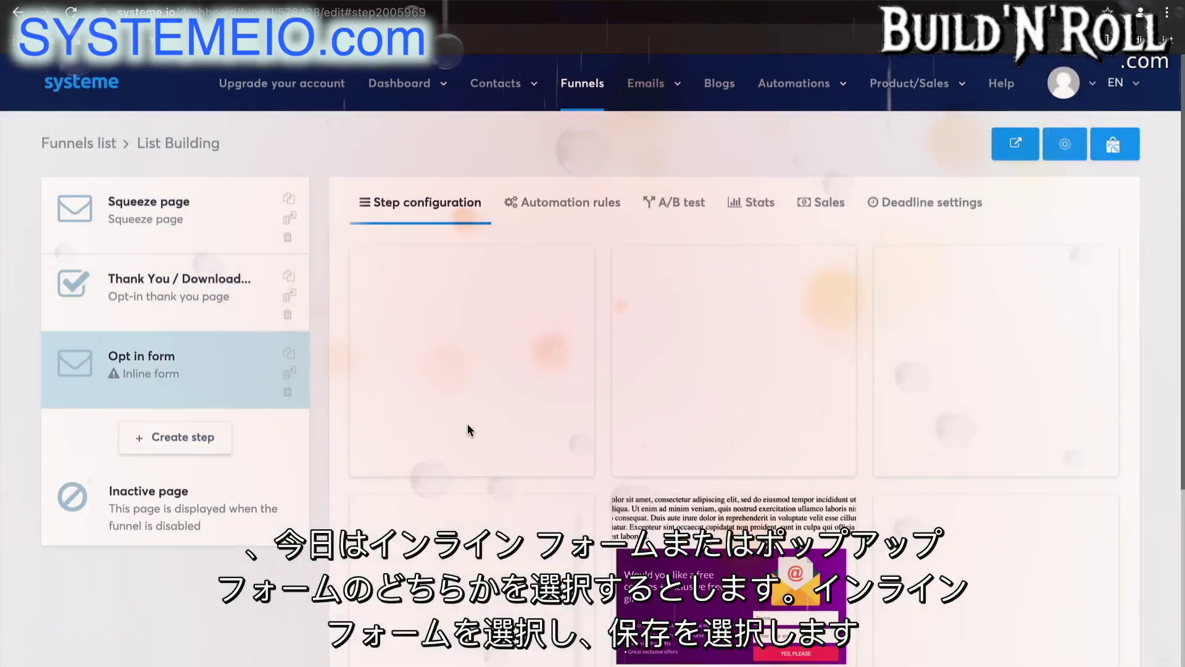
- Select the green "Receive my tips by email" template for the opt-in form and open it in the page editor
scroll(988, 321, "down", 5)
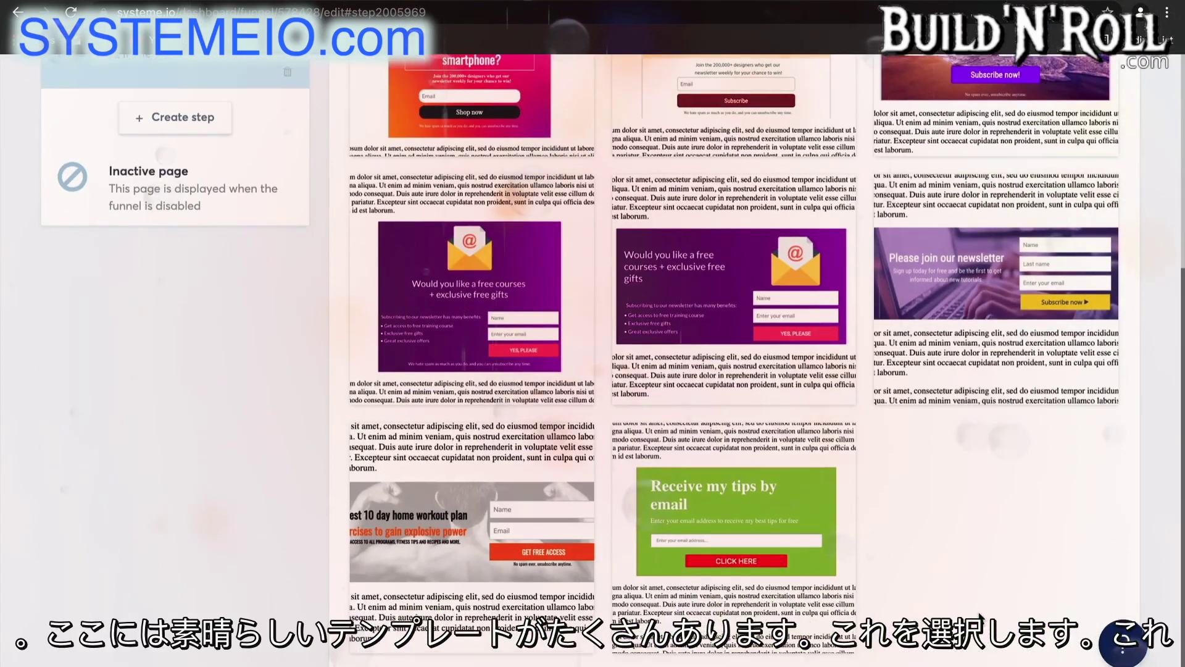
mouse_move(674, 551)
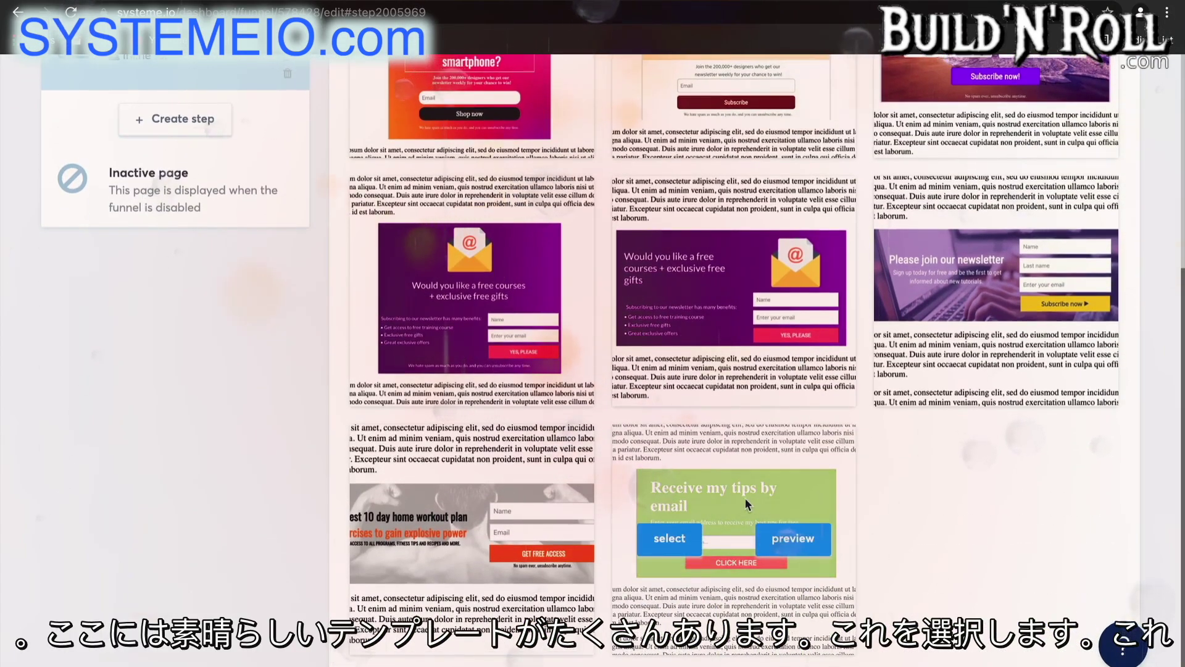
left_click(670, 539)
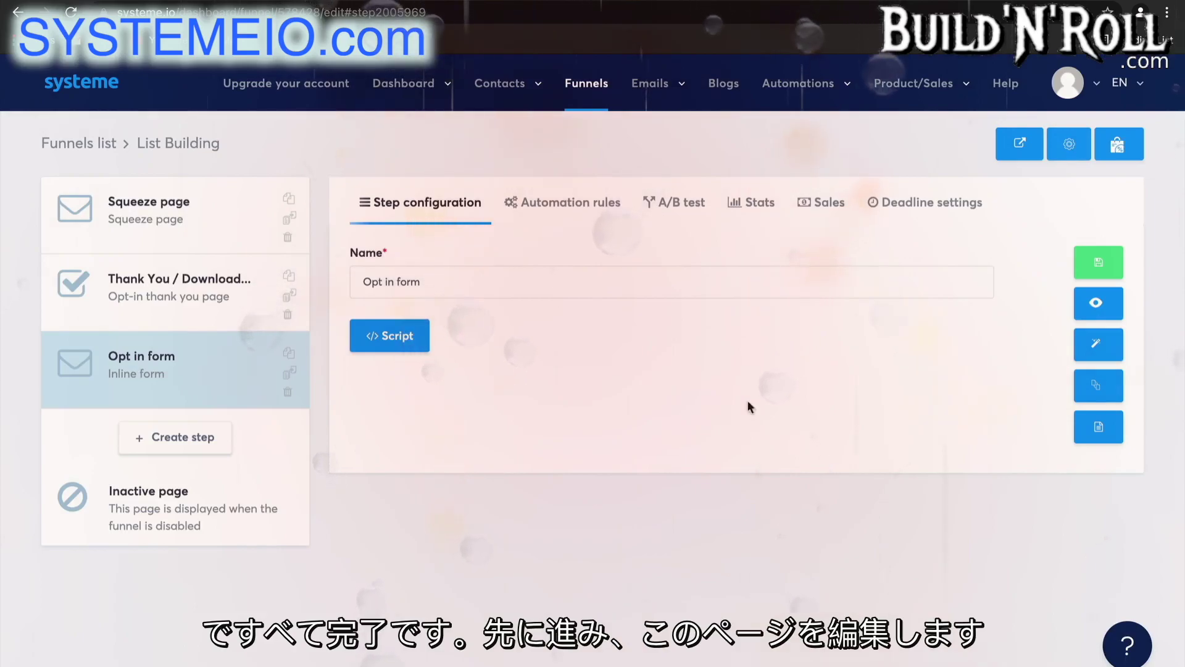
left_click(1094, 347)
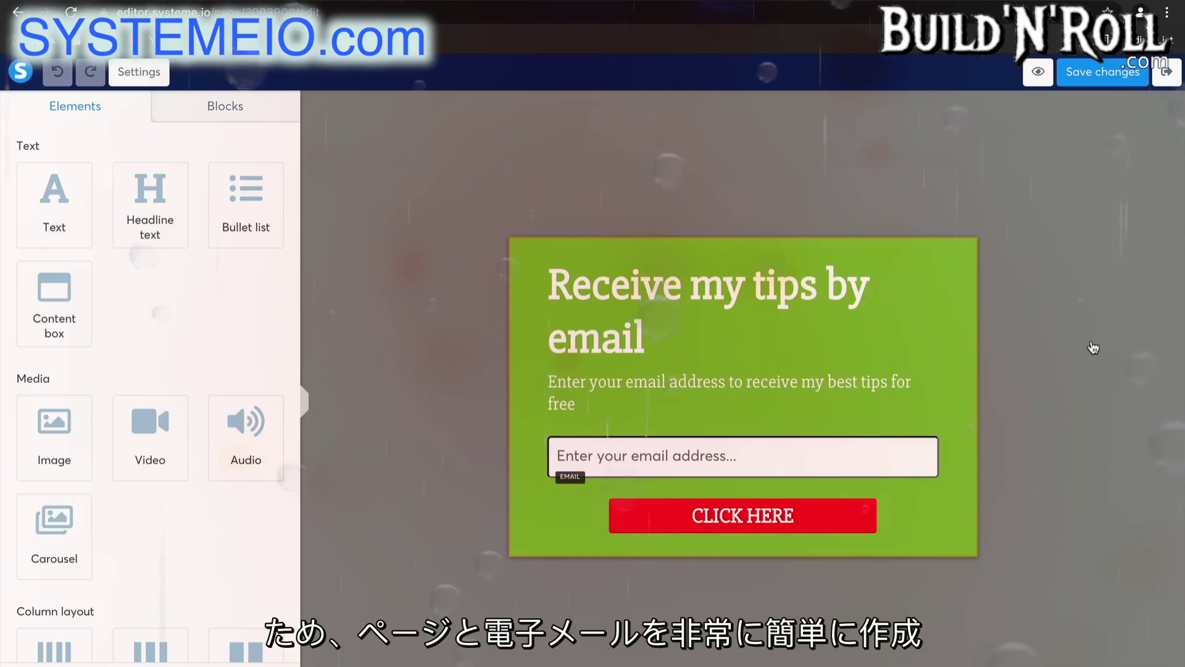
- Center-align the form's headline and the subtitle text below it
left_click(810, 321)
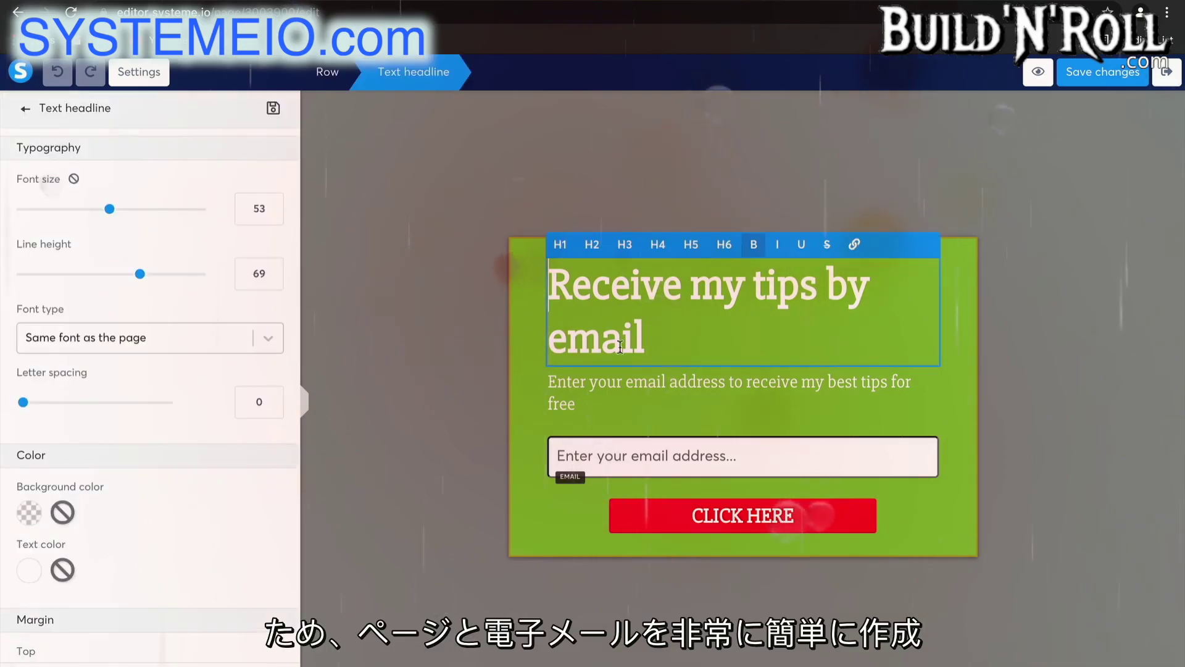
scroll(183, 413, "down", 8)
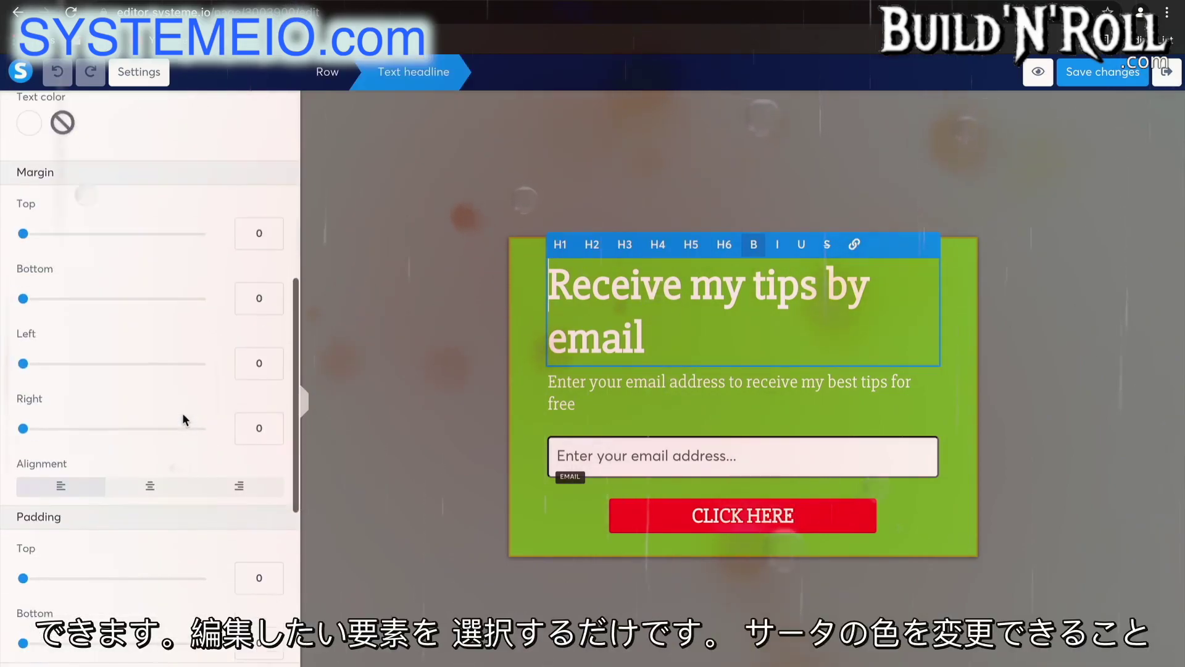
left_click(149, 415)
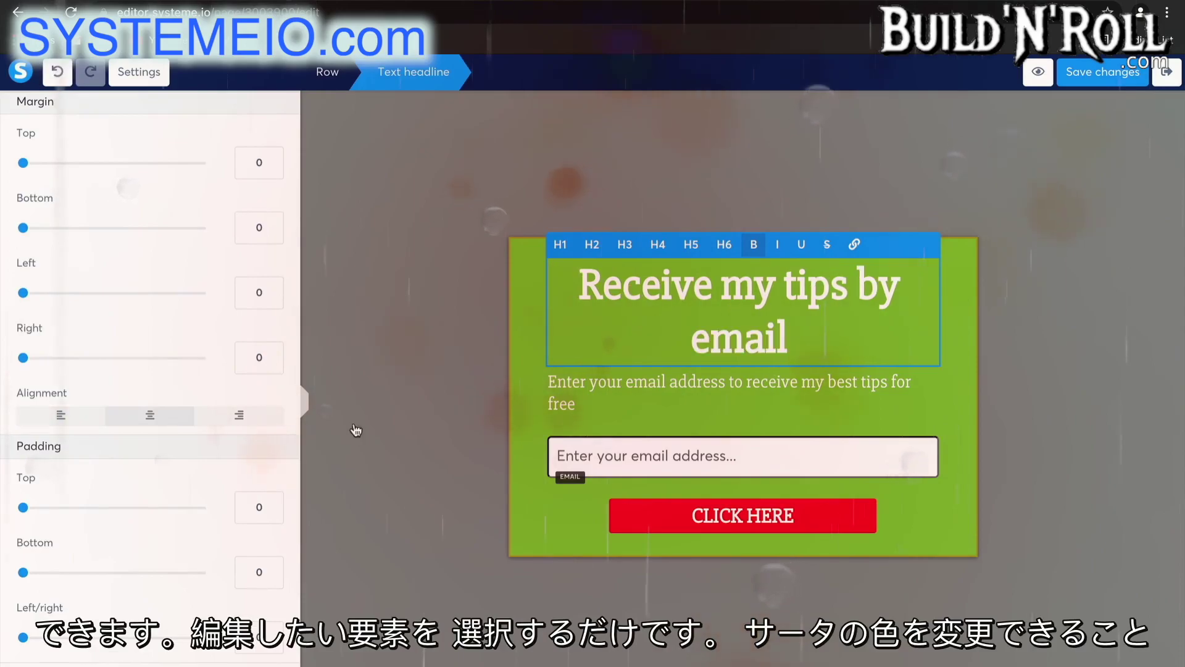
left_click(651, 384)
left_click(636, 388)
scroll(163, 491, "down", 8)
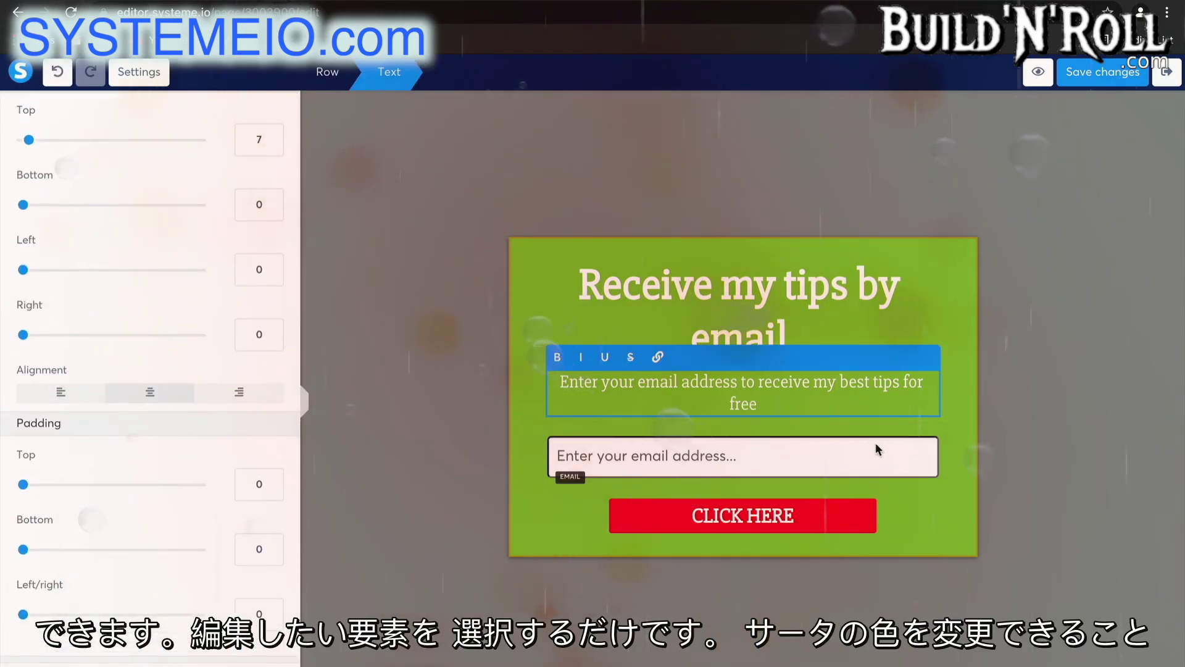
- Change the "CLICK HERE" button's background color to the default yellow
left_click(807, 526)
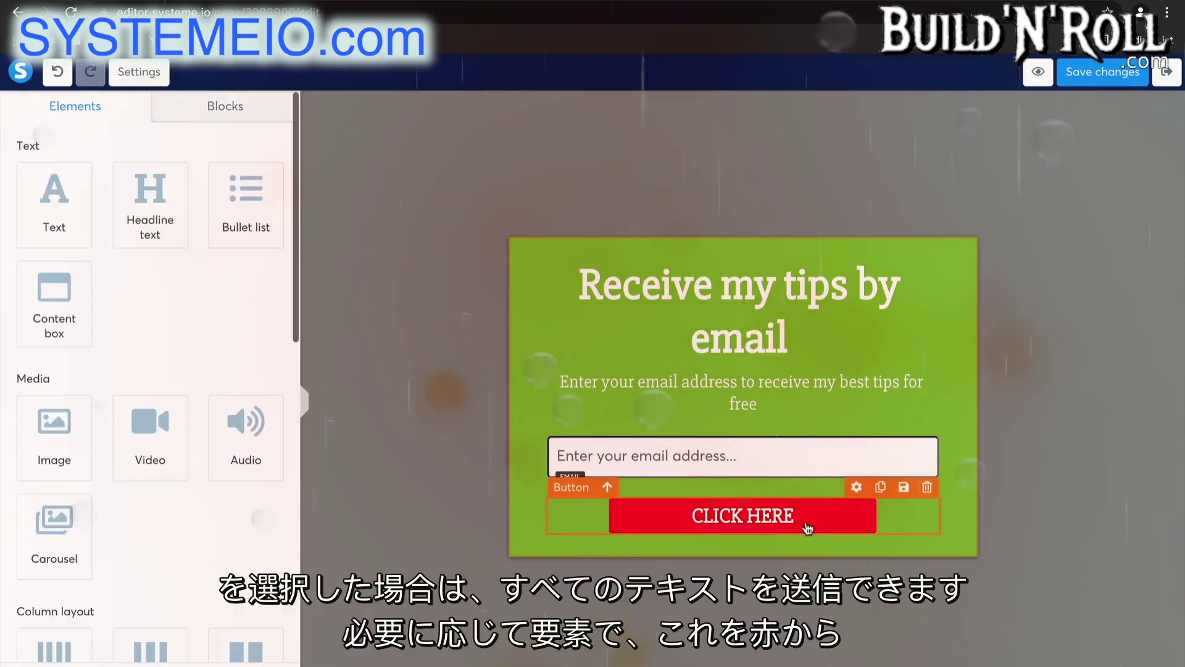
left_click(809, 528)
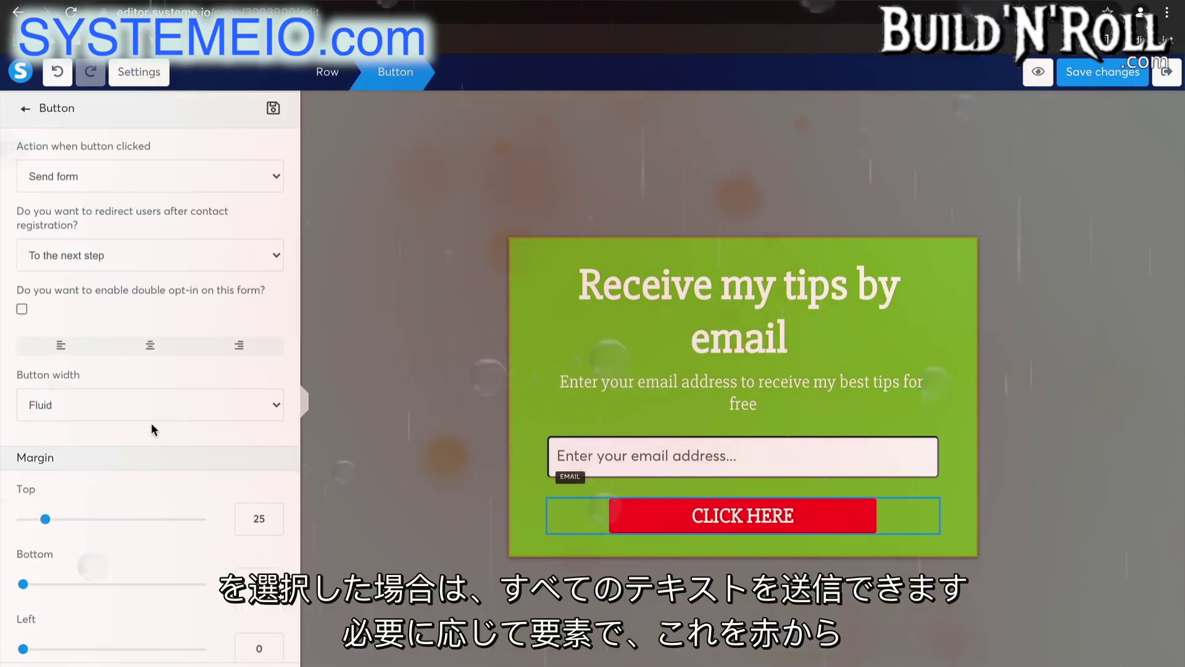
scroll(150, 423, "down", 10)
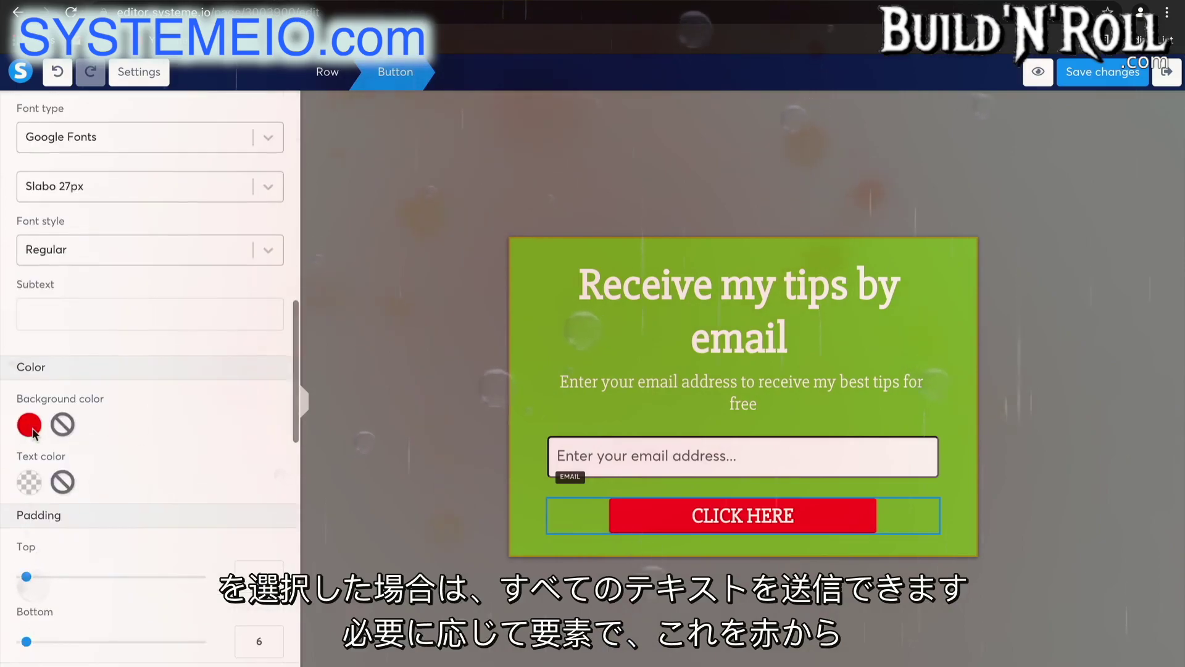
left_click(29, 426)
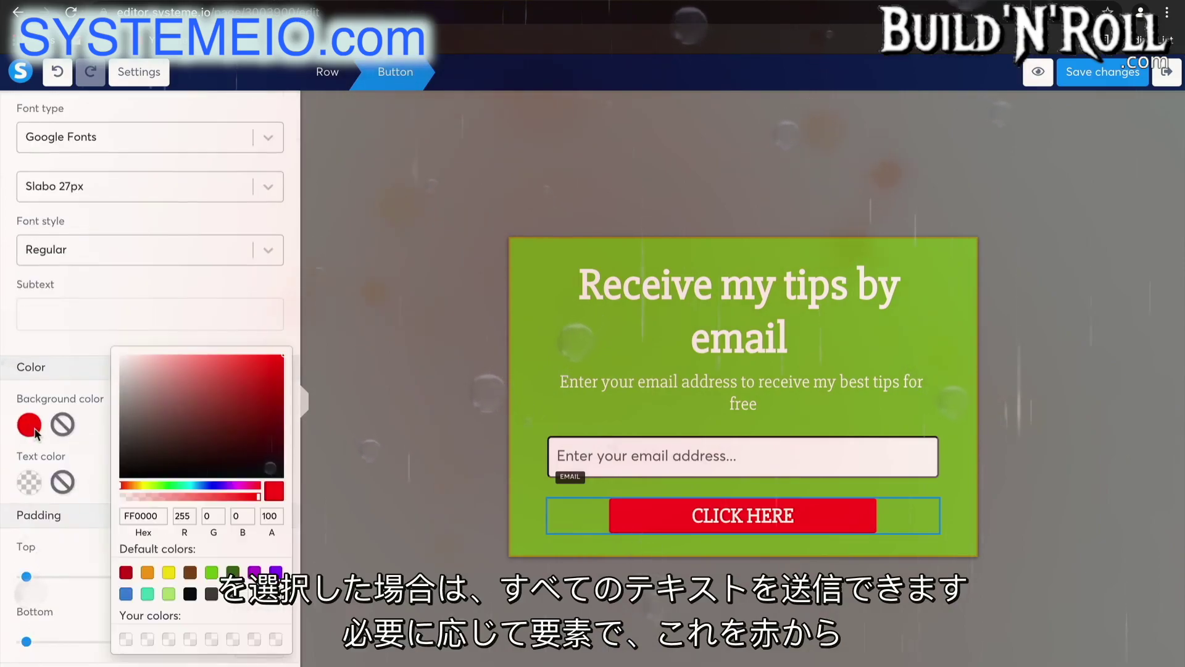
left_click(168, 573)
left_click(335, 544)
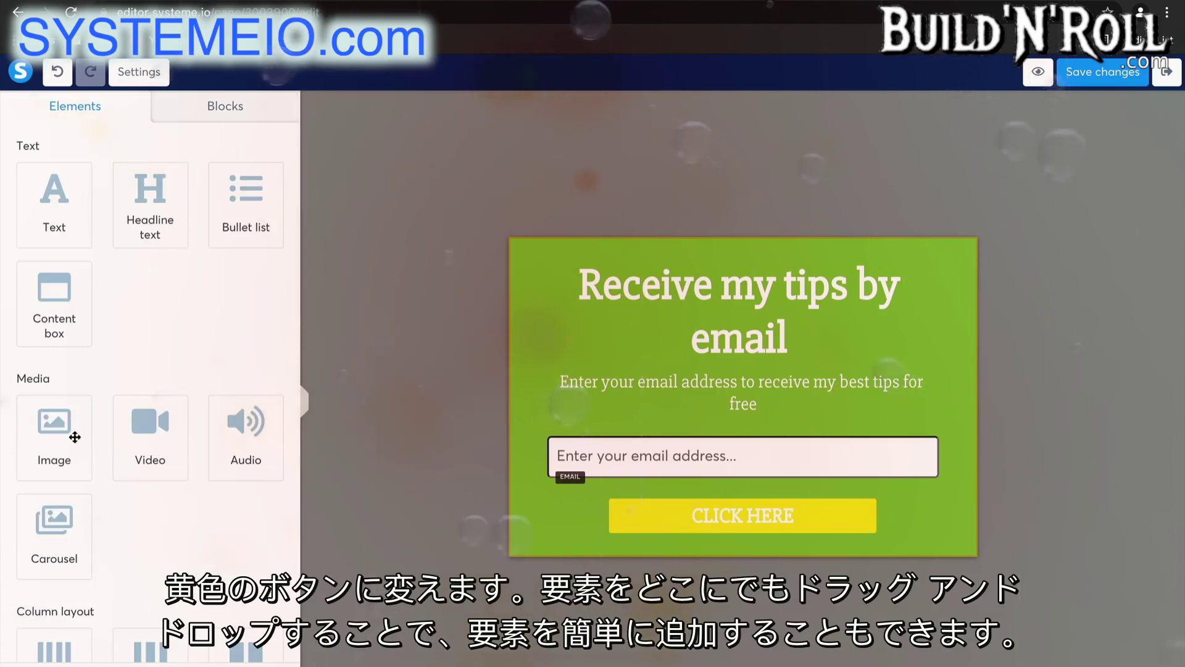
- Try an image element between the subtitle and the email field without choosing a file, and delete it from the form
left_click_drag(75, 437, 751, 402)
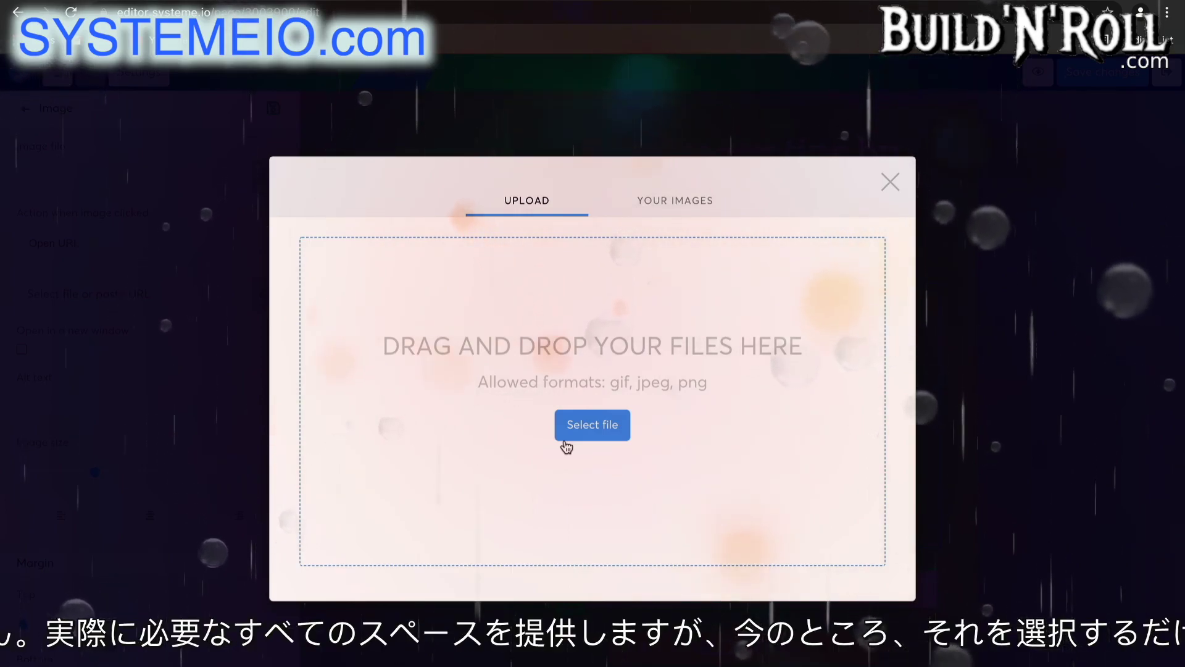
left_click(885, 181)
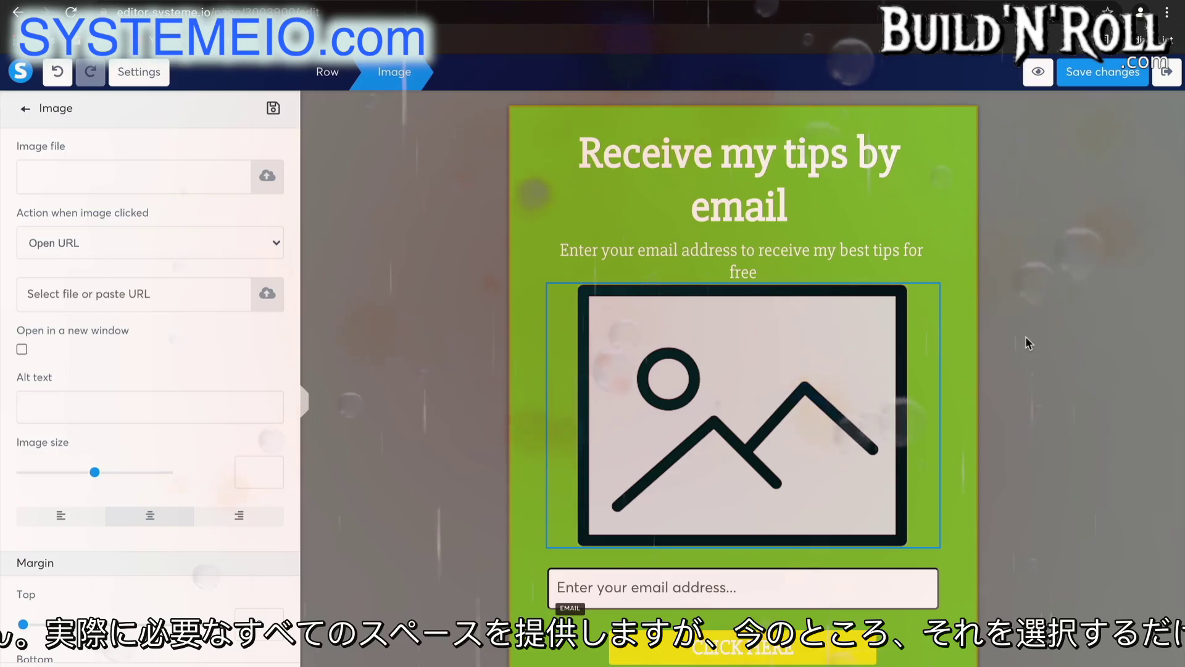
left_click(818, 404)
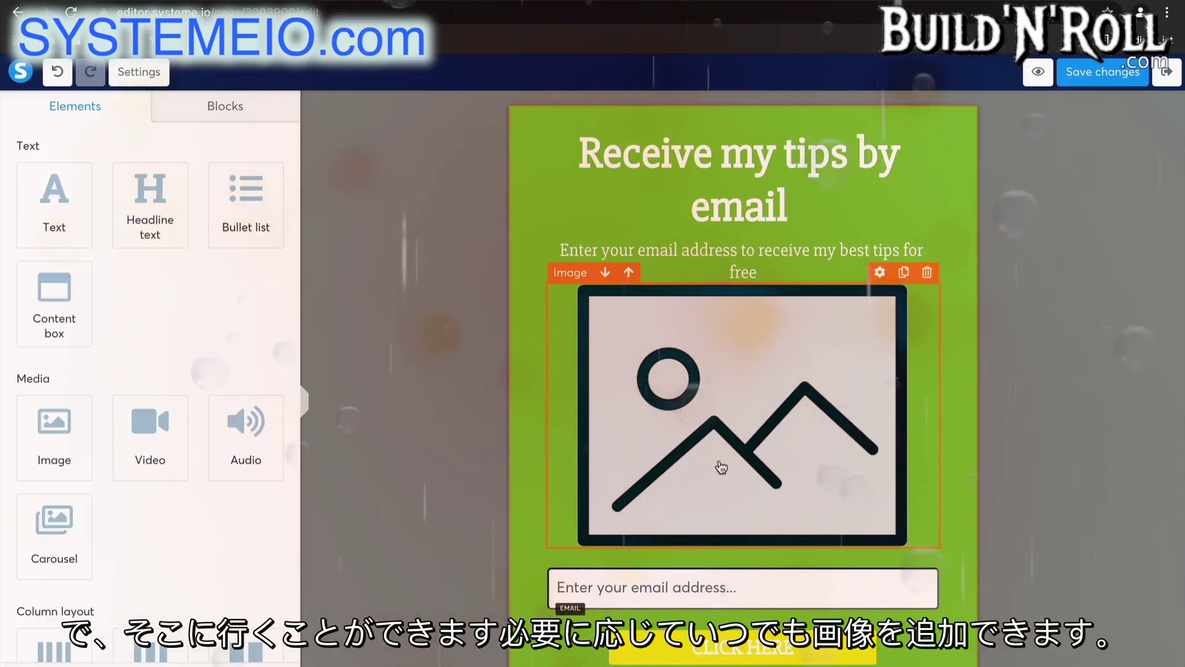
left_click(927, 272)
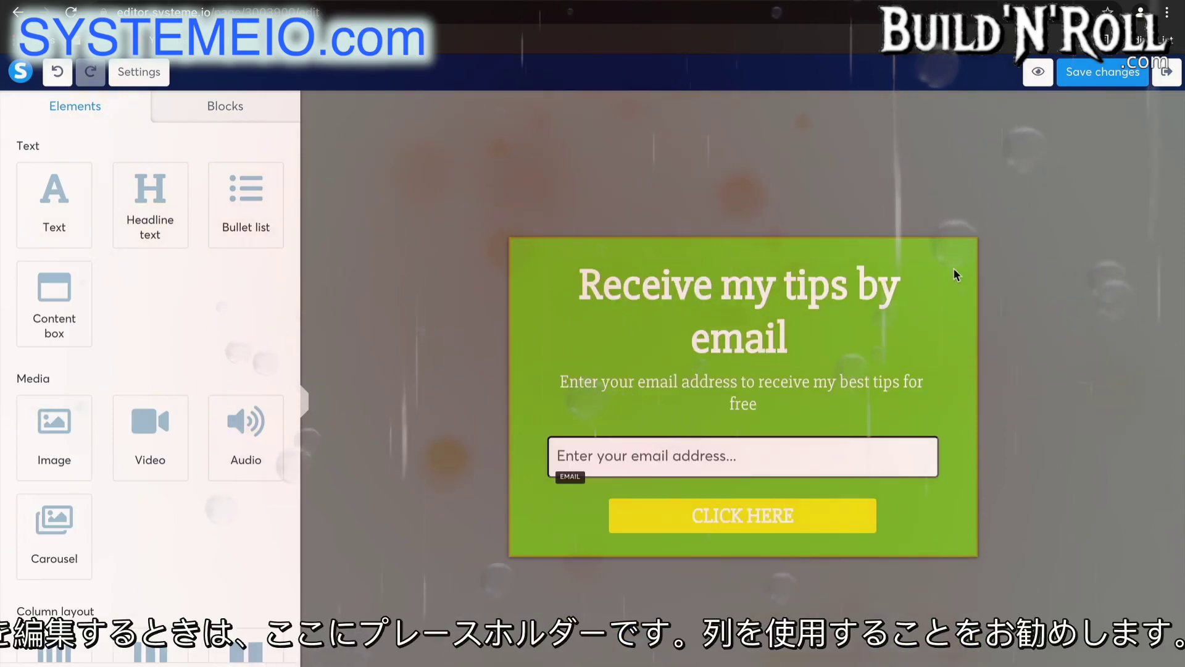
- Add a 2 columns layout above the email field, with the headline in its first column and the subtitle in its second
scroll(140, 579, "down", 2)
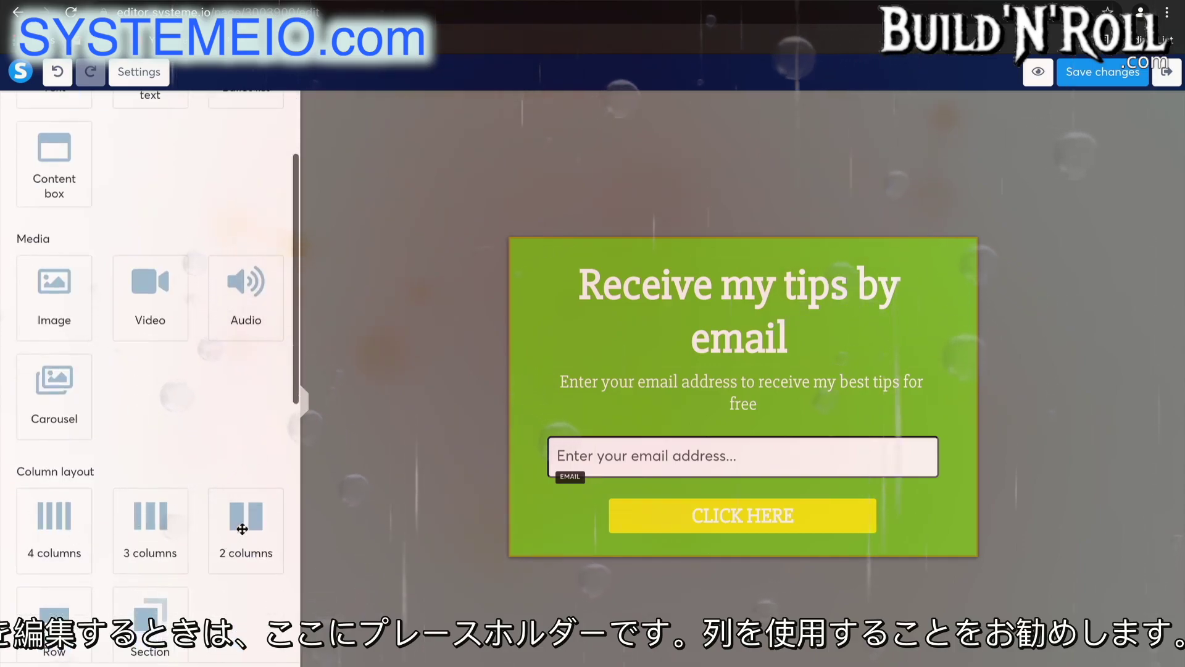
left_click_drag(243, 524, 672, 362)
left_click_drag(710, 272, 671, 363)
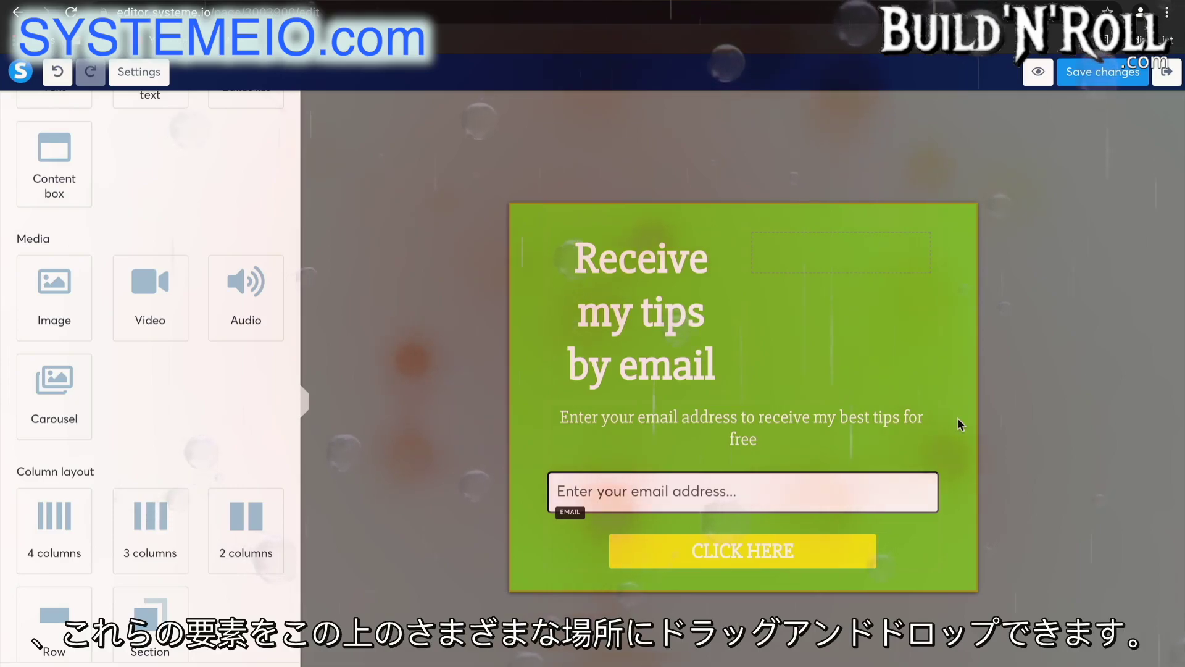
mouse_move(881, 424)
left_click_drag(881, 424, 867, 242)
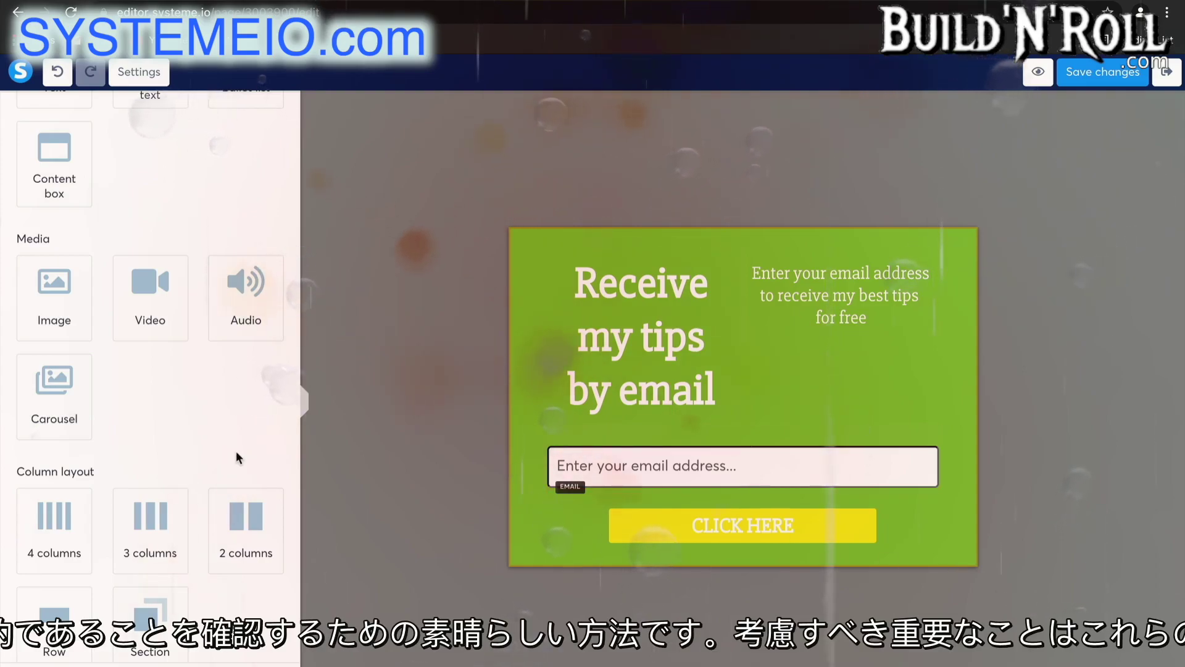
- Look through the remaining form, social and other elements, and review the headline's alignment, padding, display delay and device visibility settings
scroll(236, 454, "down", 9)
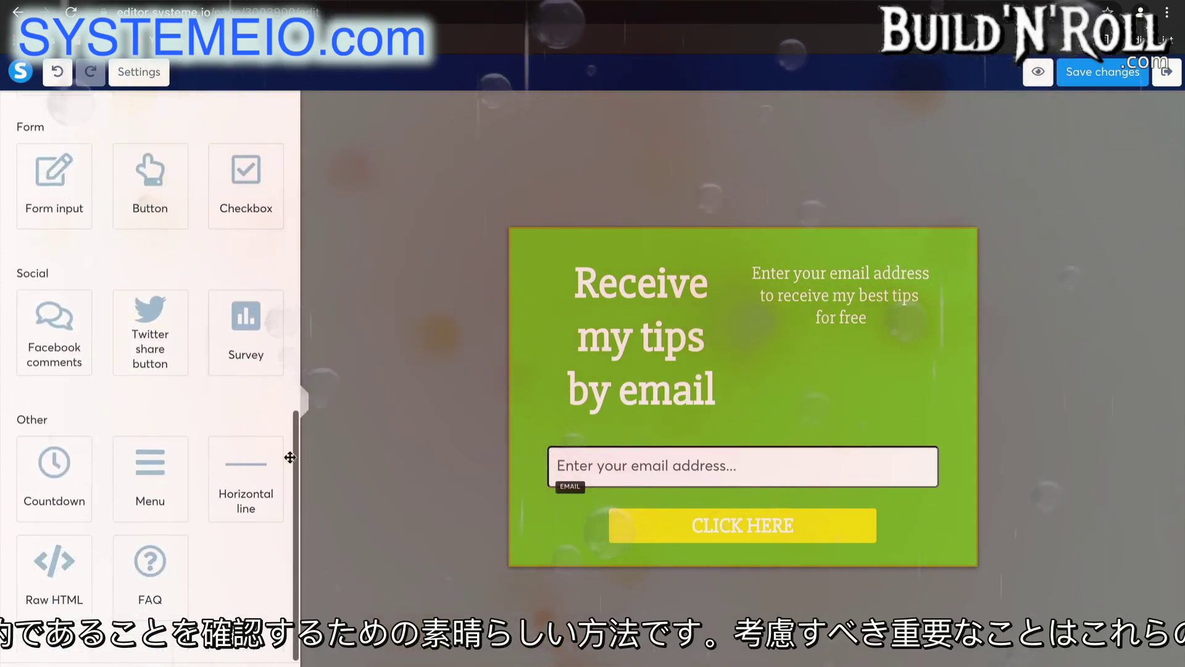
left_click(577, 284)
scroll(198, 463, "down", 4)
scroll(201, 491, "down", 8)
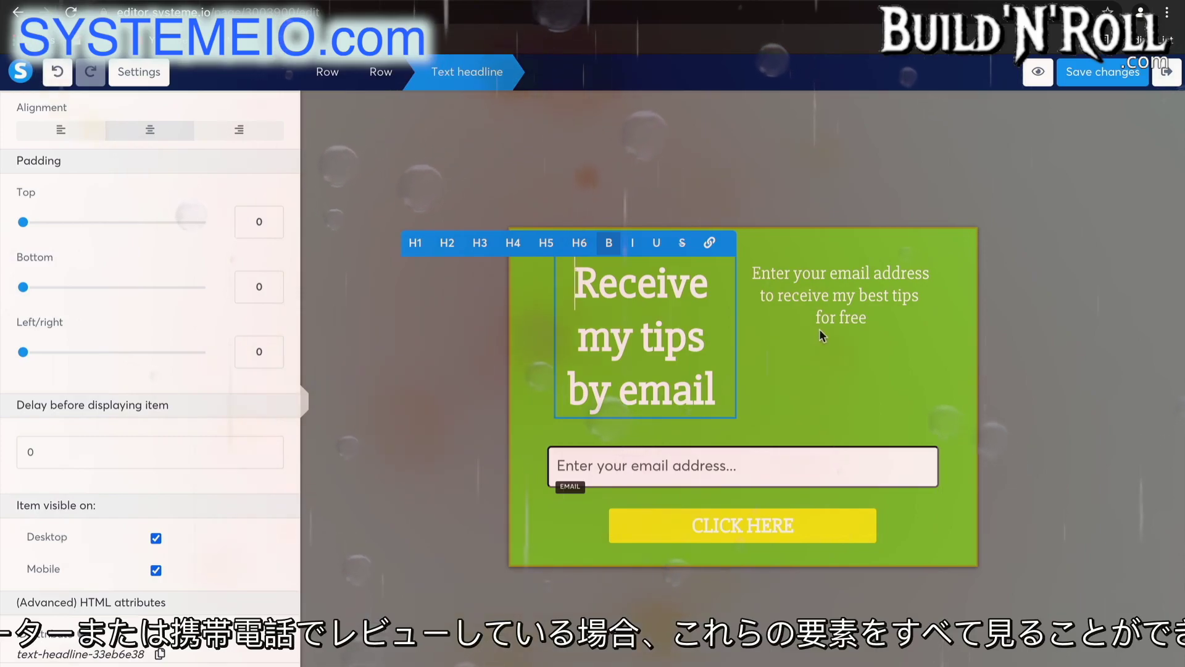
left_click(826, 368)
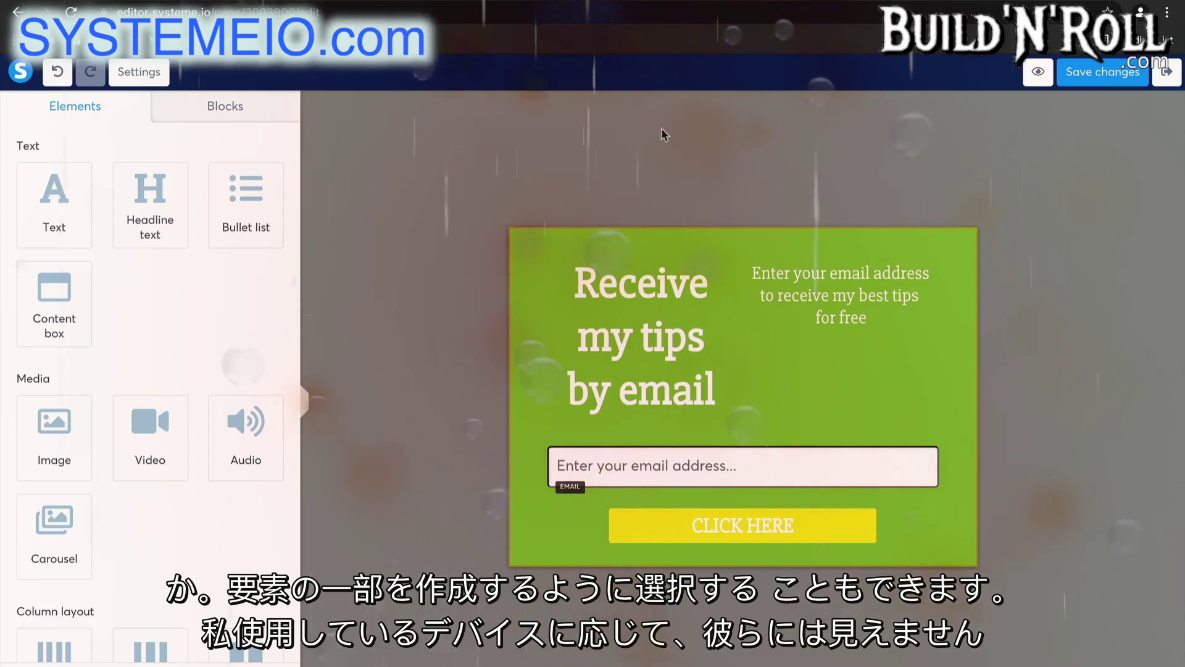
- Save the opt-in form's changes and exit the page editor
left_click(1114, 71)
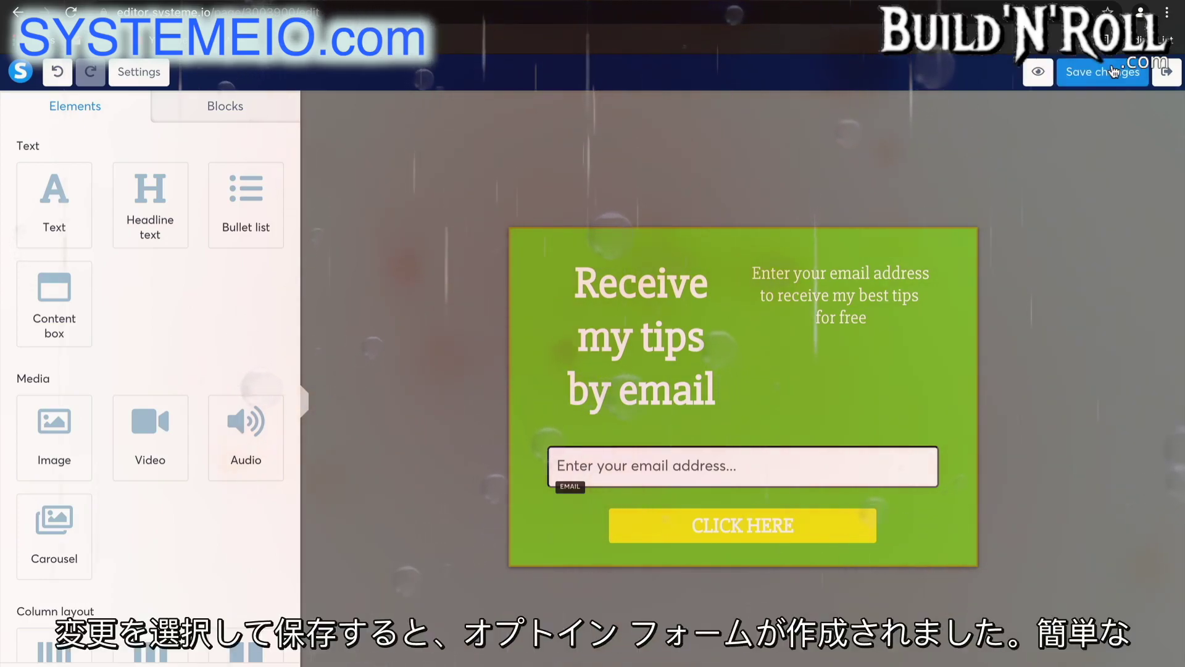
left_click(1168, 74)
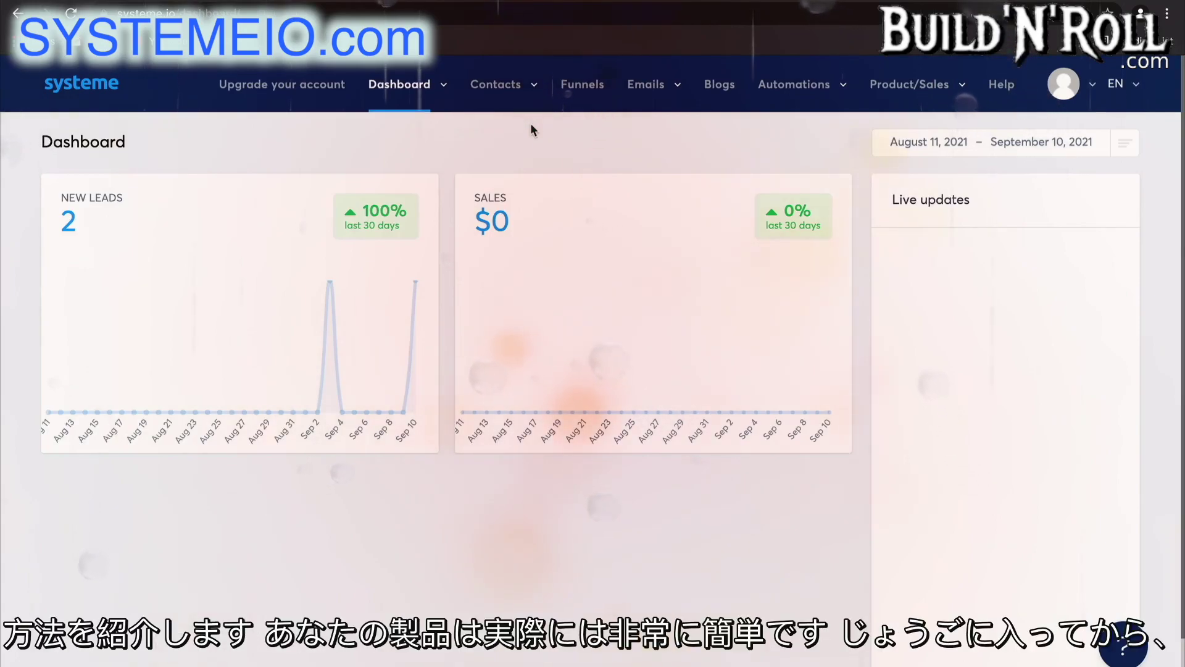
- Create a new funnel named Sales Funnel with the Sell goal and U.S. Dollar as its currency
left_click(581, 82)
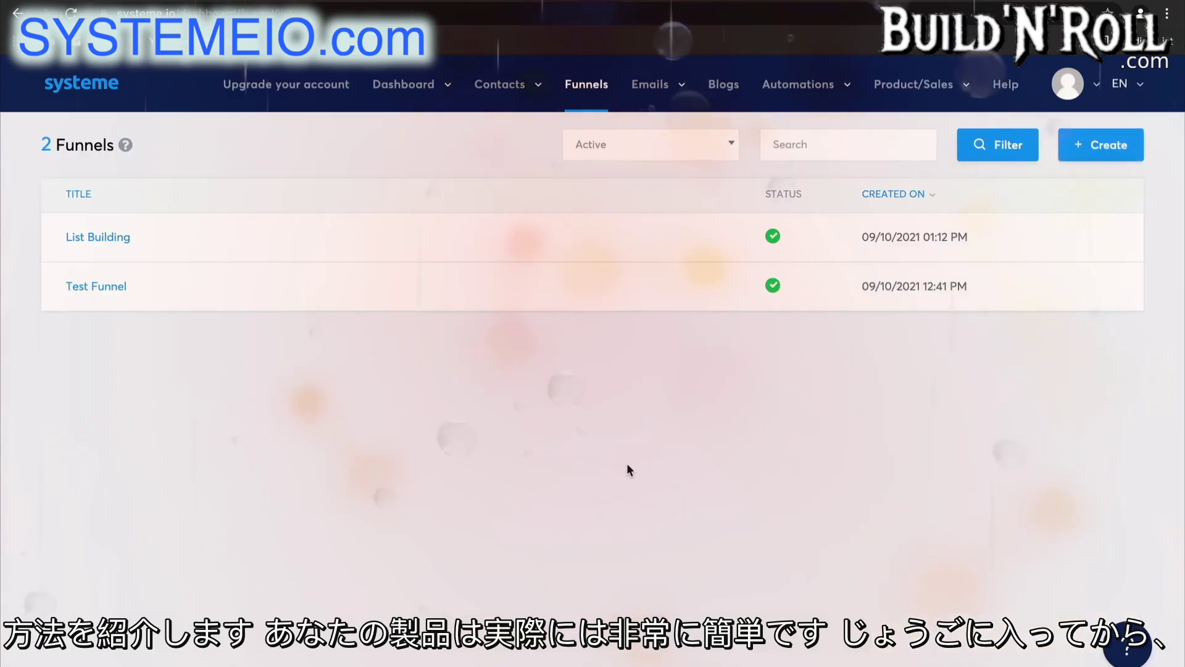
left_click(1105, 146)
left_click(734, 268)
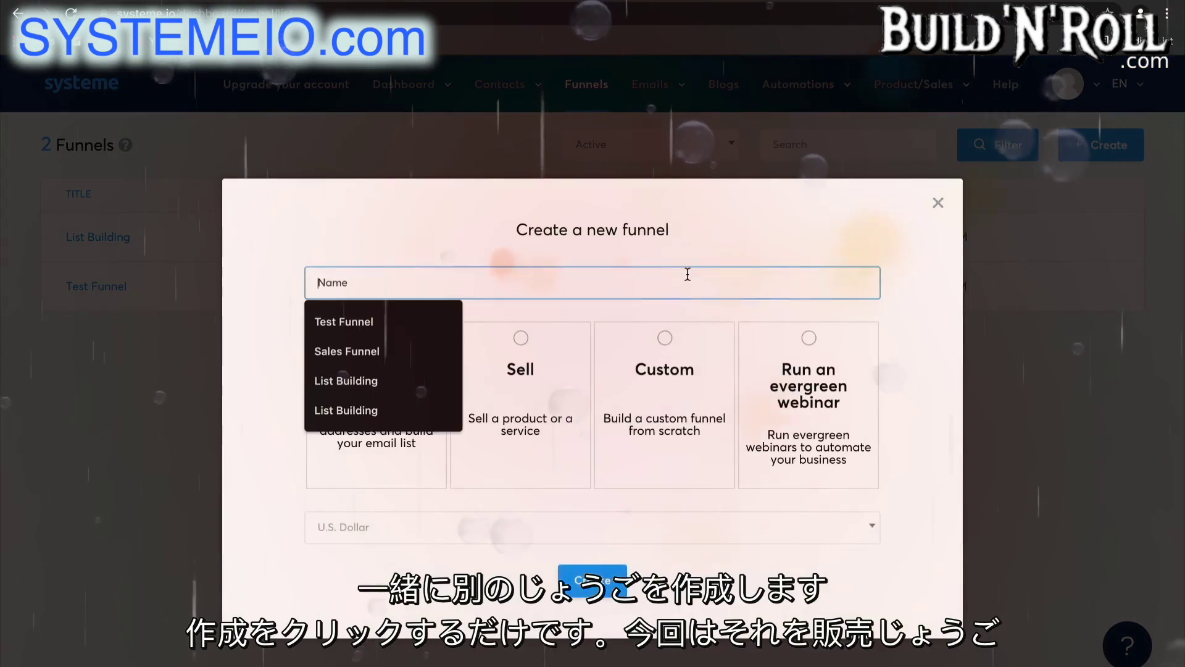
type("s Funnel")
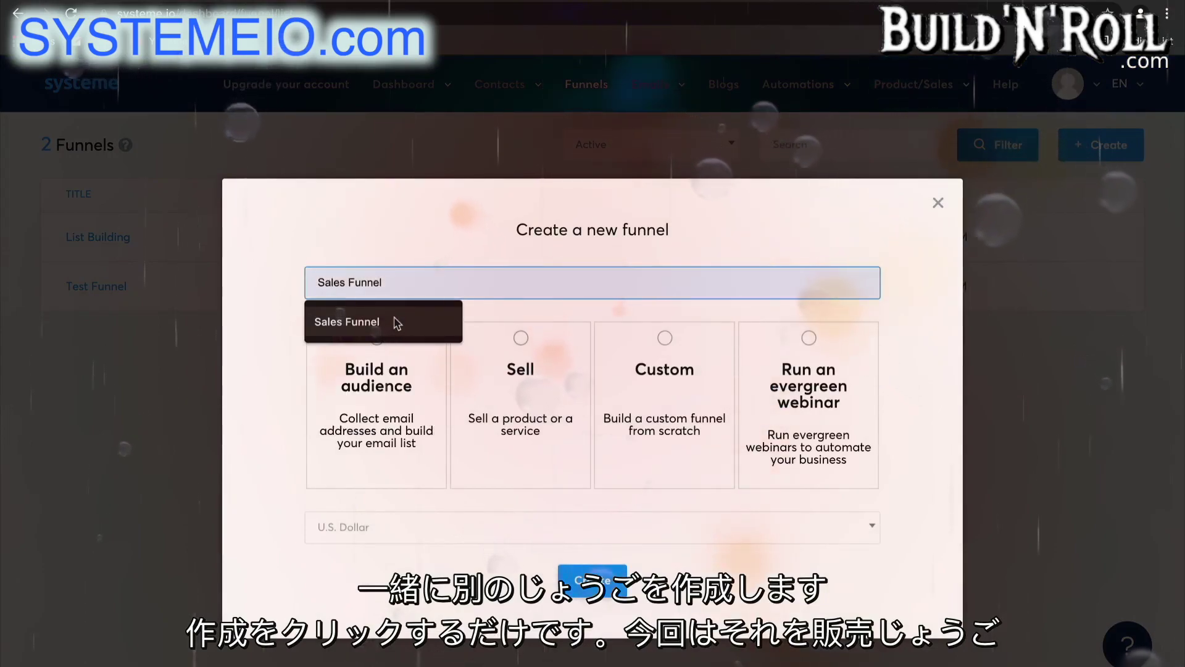
left_click(396, 322)
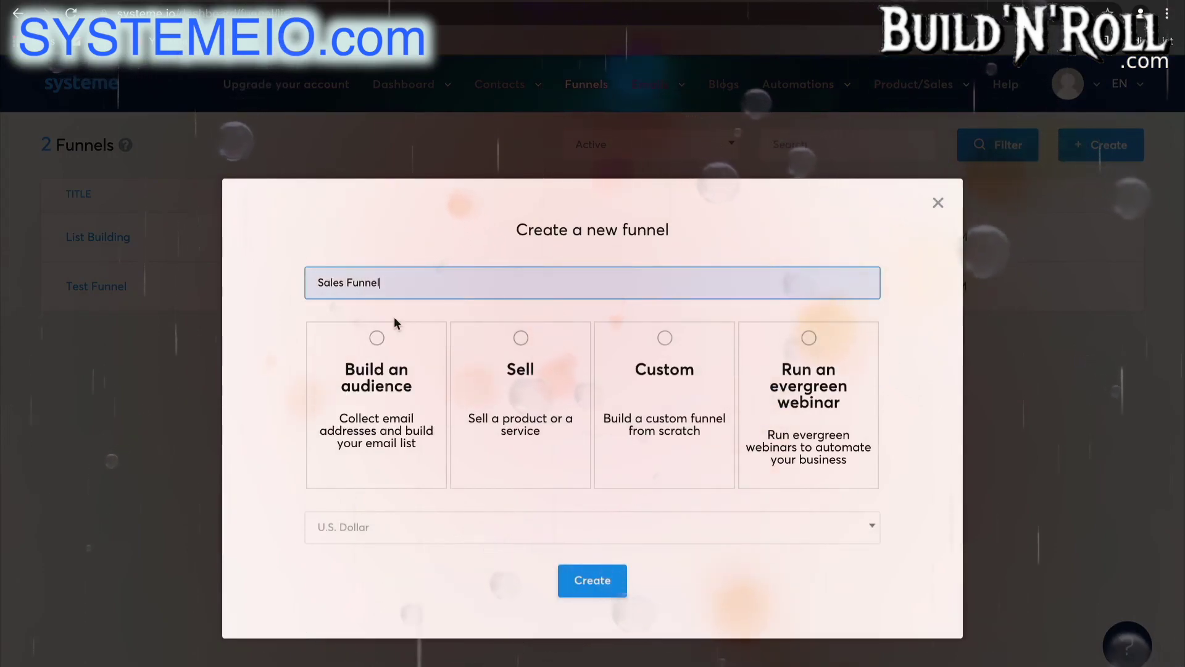
left_click(530, 401)
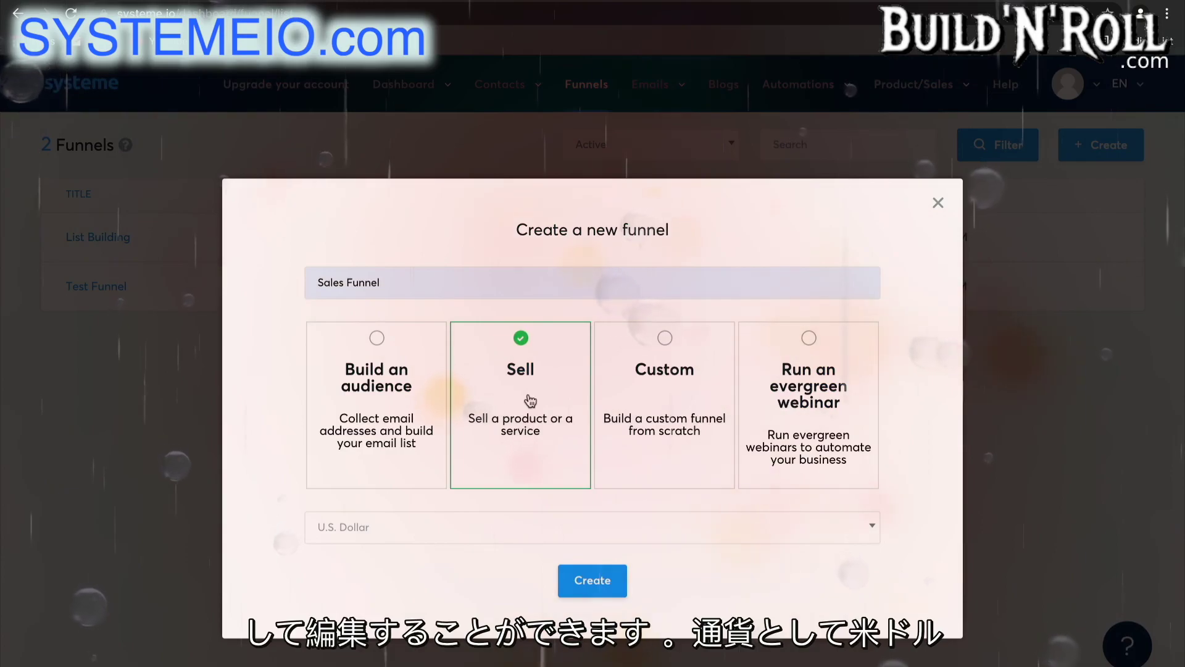
left_click(541, 528)
left_click(507, 355)
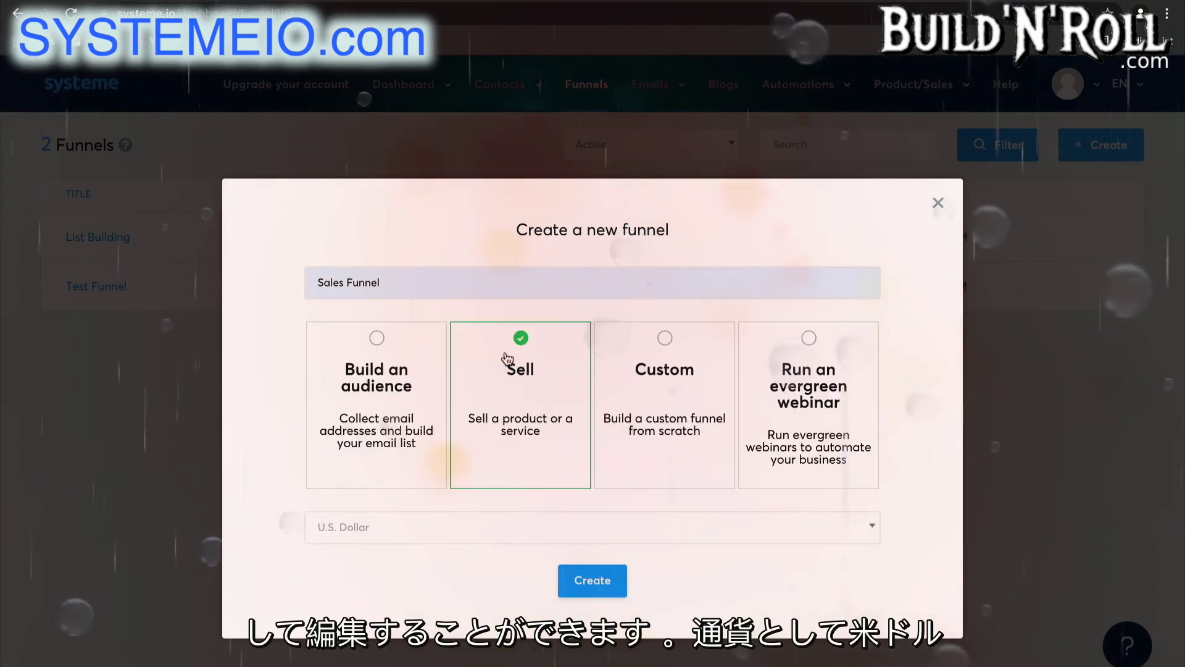
left_click(599, 585)
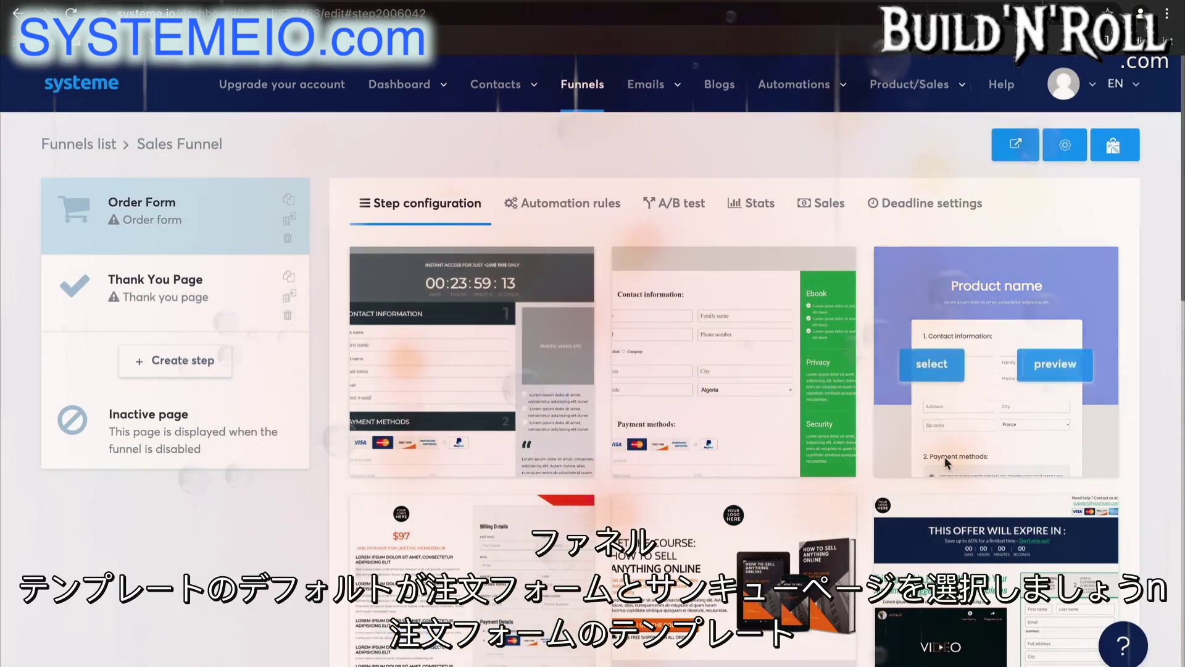
- Choose the "You are about to receive.." template for the Order Form step of the Sales Funnel
scroll(947, 460, "down", 1)
scroll(947, 462, "down", 10)
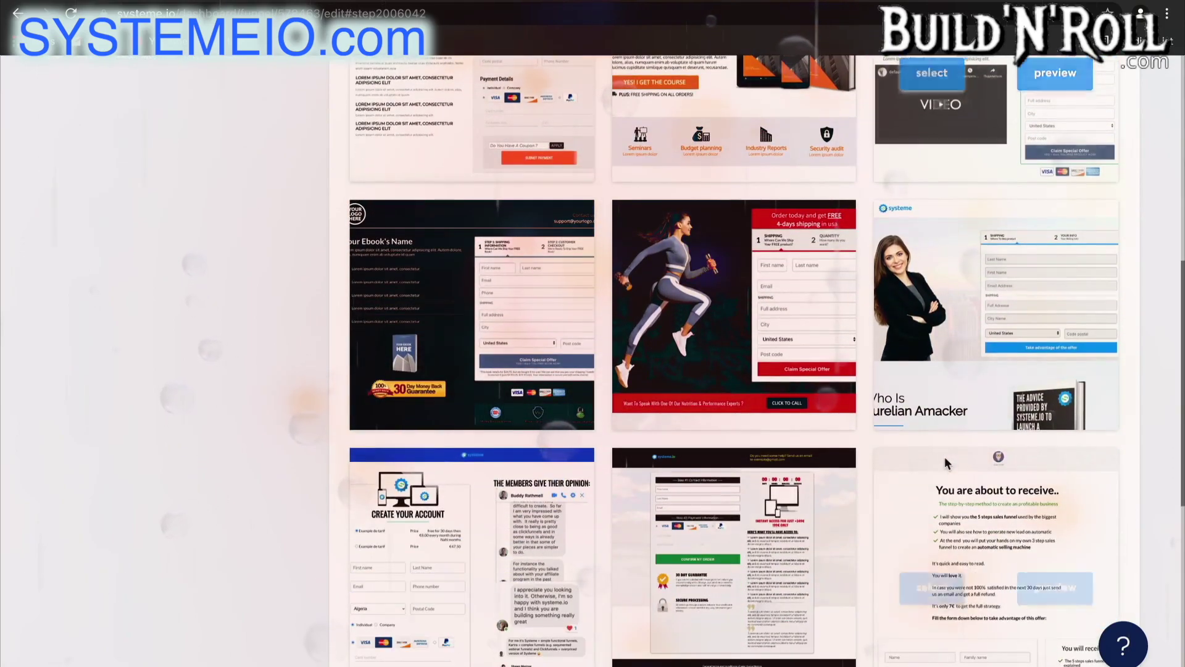
scroll(945, 457, "down", 1)
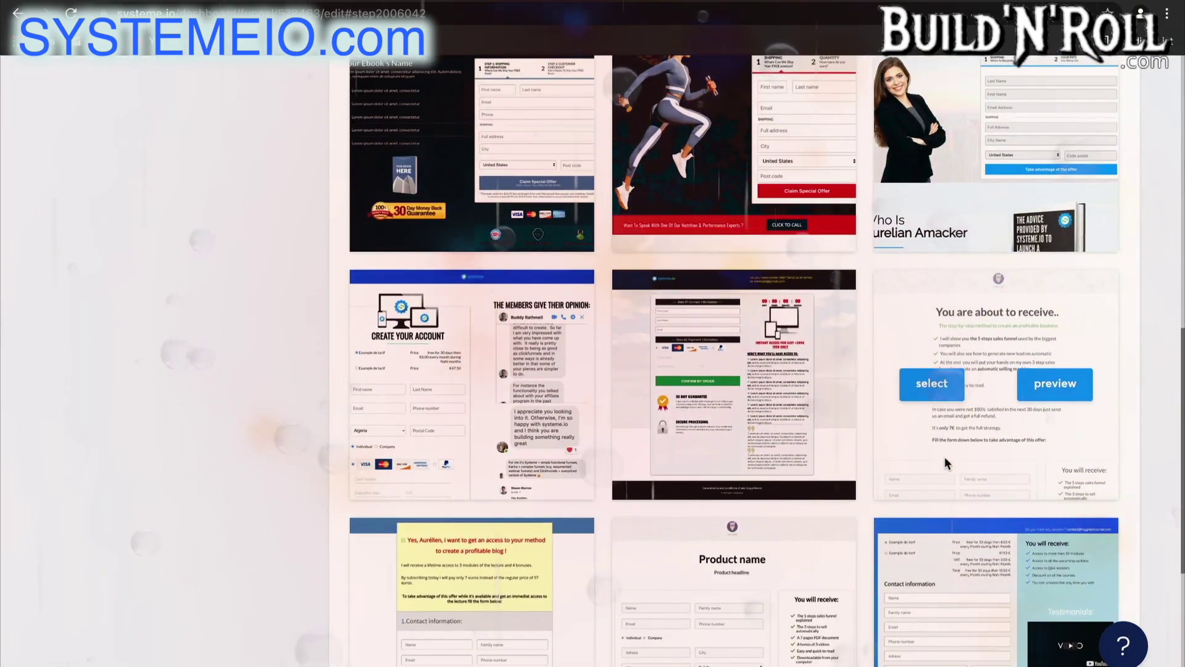
left_click(930, 394)
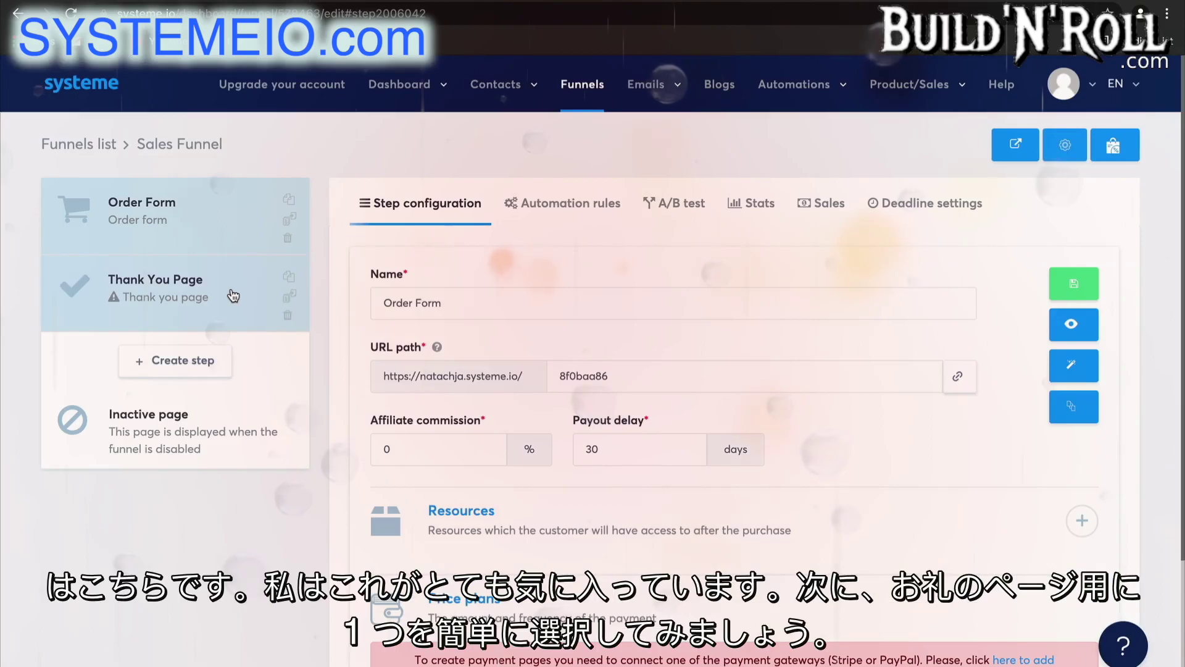
- Choose the blue "Thank you for your order!" template with the thumbs-up for the Thank You Page step
left_click(266, 309)
scroll(443, 509, "down", 1)
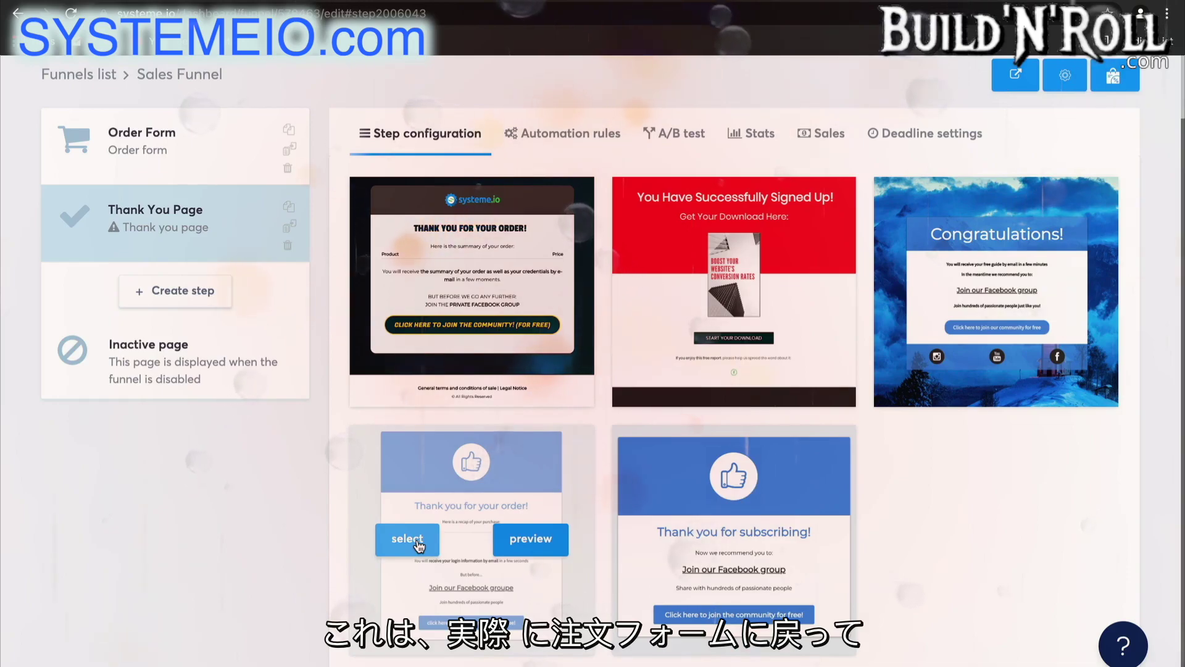
left_click(417, 543)
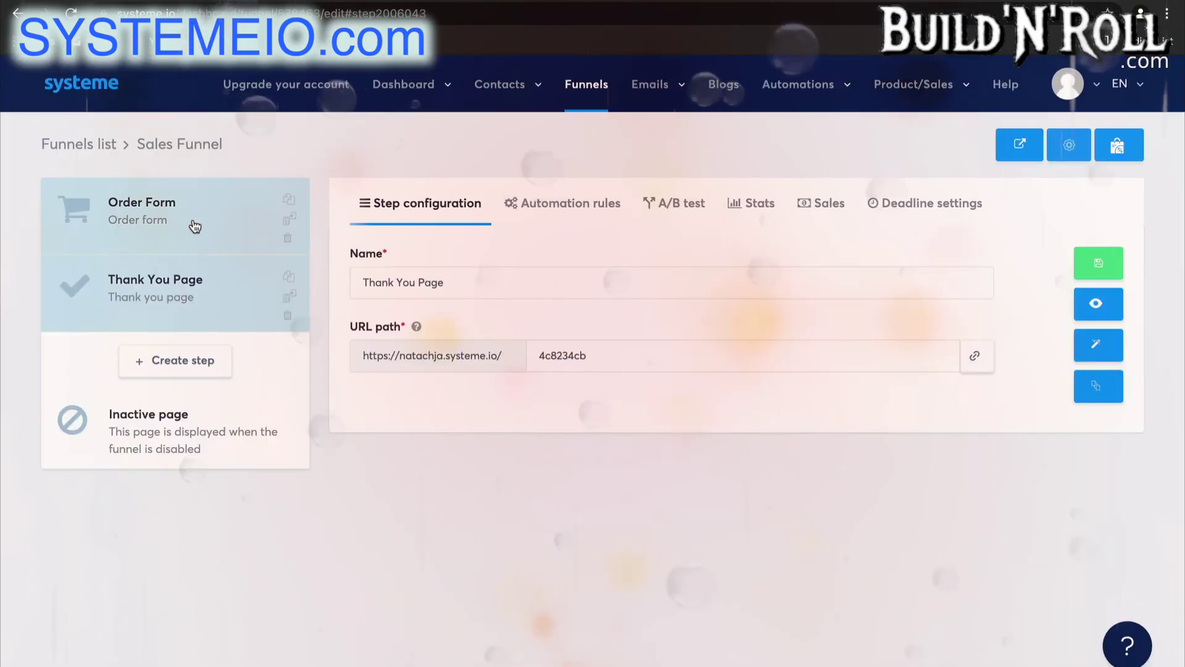
- Review the Order Form step's resources, price plans and coupons, and check the profile menu for payment gateway settings
left_click(197, 232)
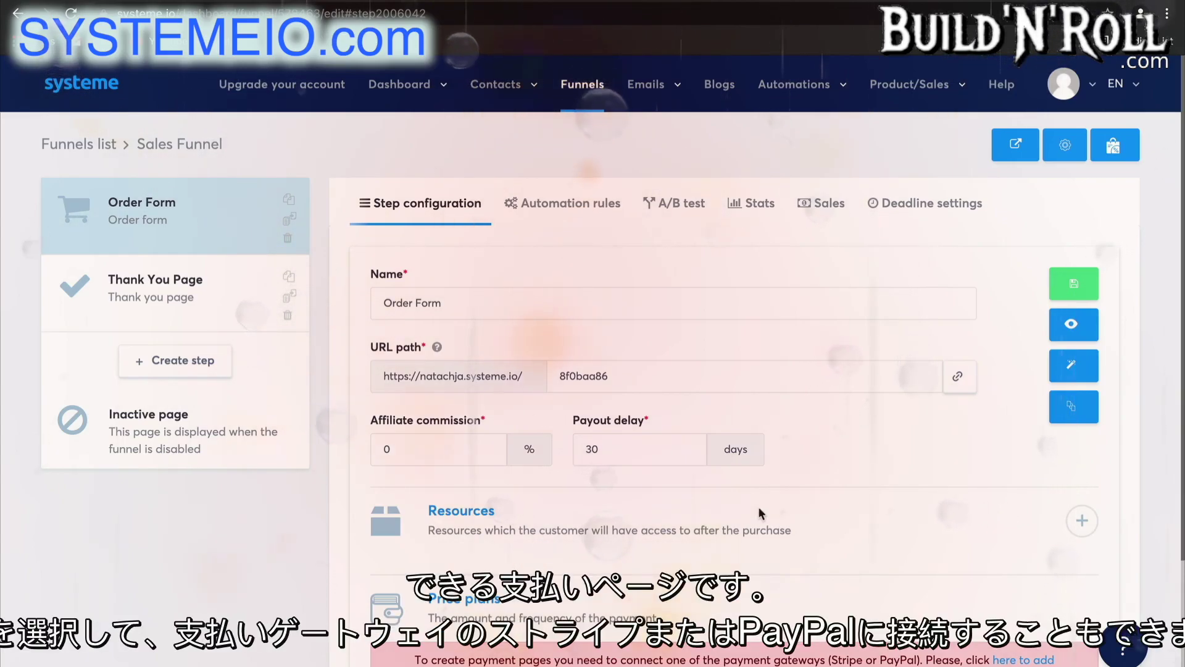
scroll(806, 550, "down", 2)
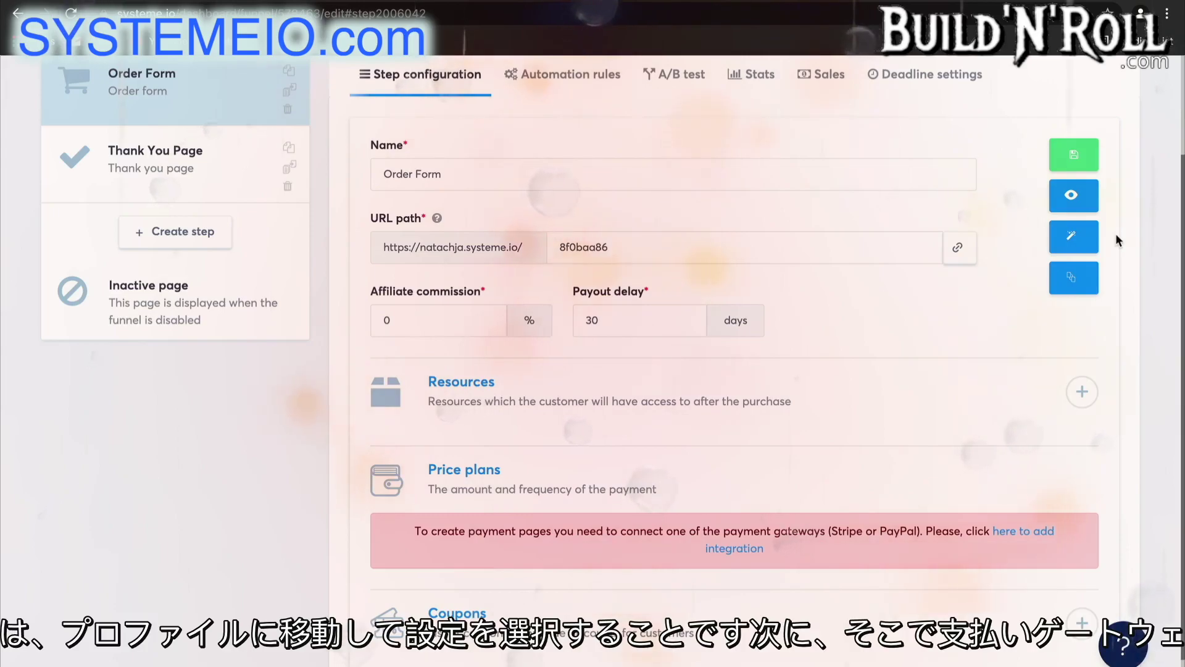
scroll(1117, 233, "up", 2)
left_click(1090, 87)
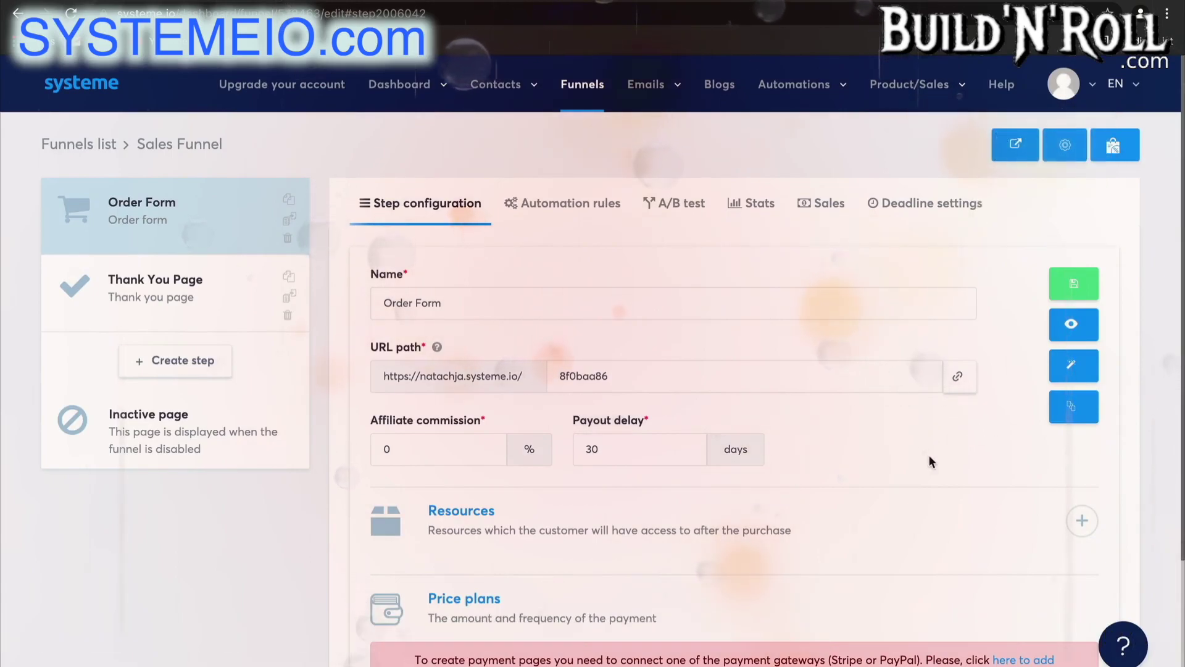
scroll(929, 455, "down", 3)
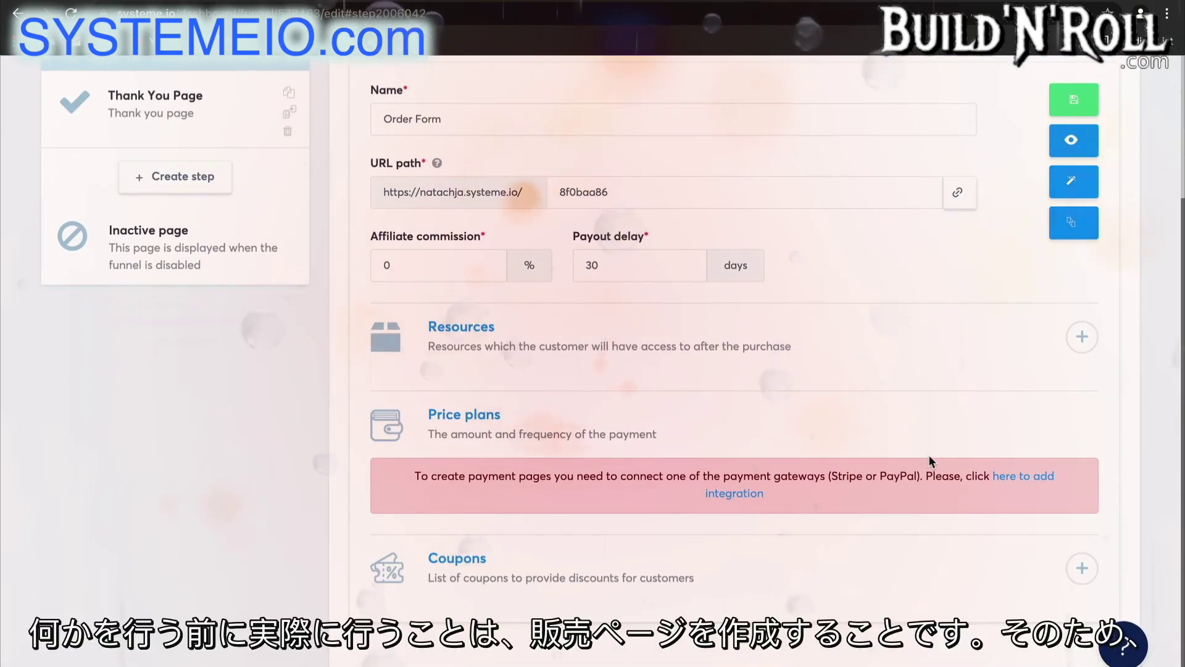
scroll(929, 455, "up", 3)
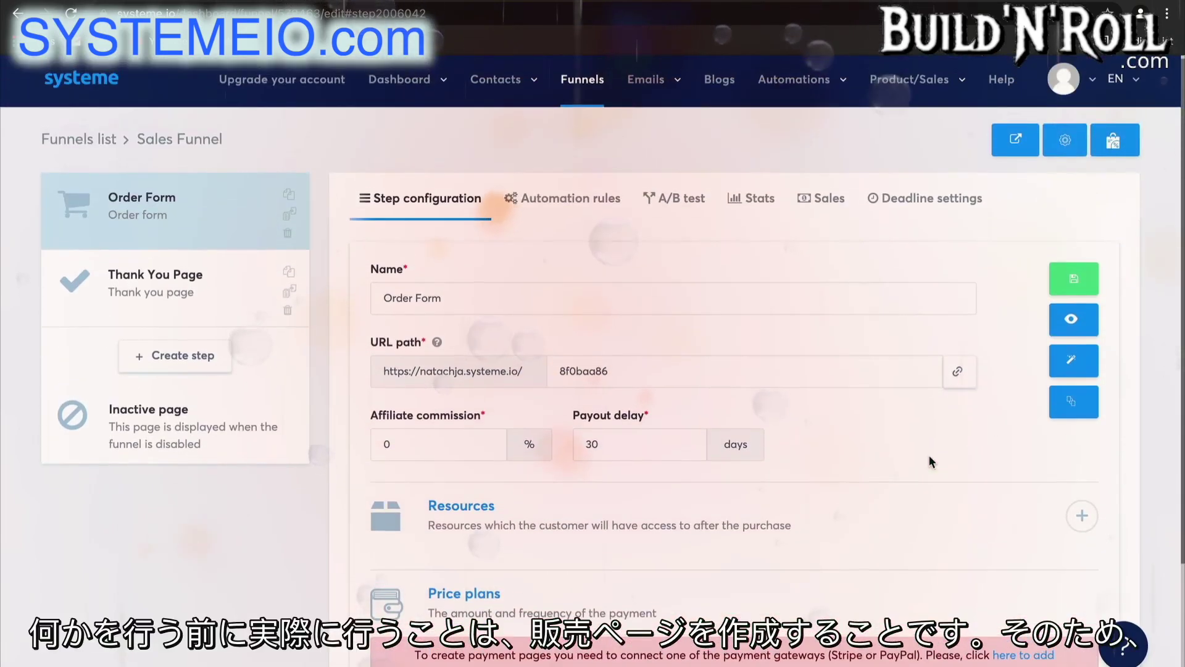
- Create a funnel step named Sales Page with the type Sales page, and move it above the Order Form step
left_click(196, 366)
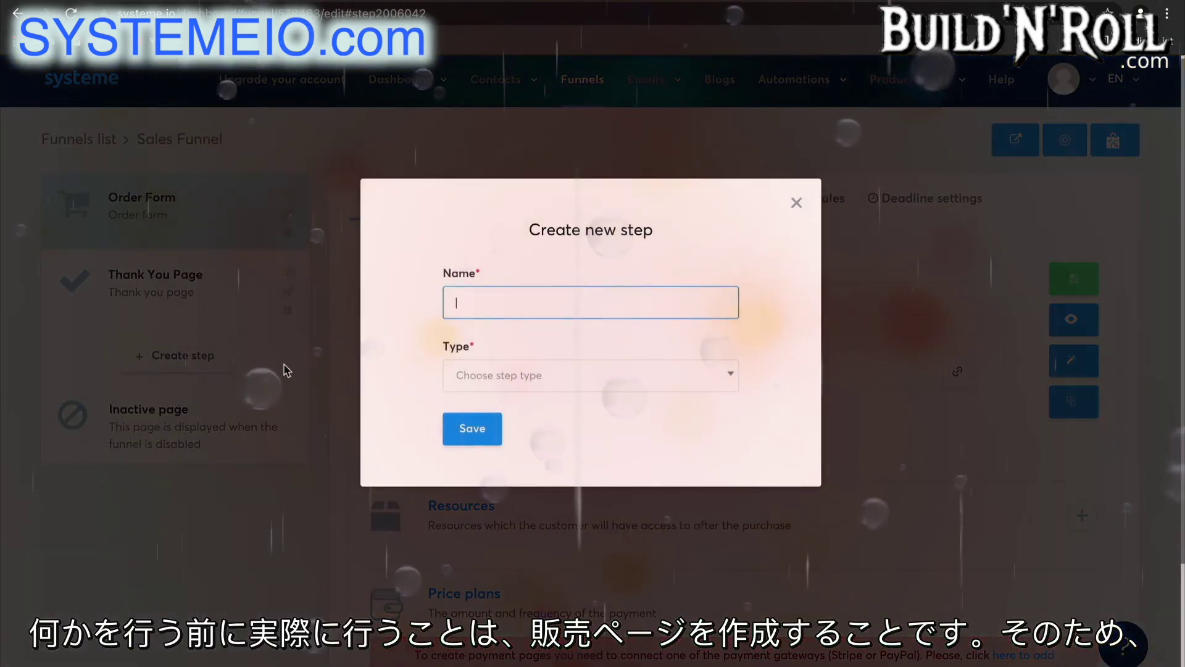
type("Sales Page")
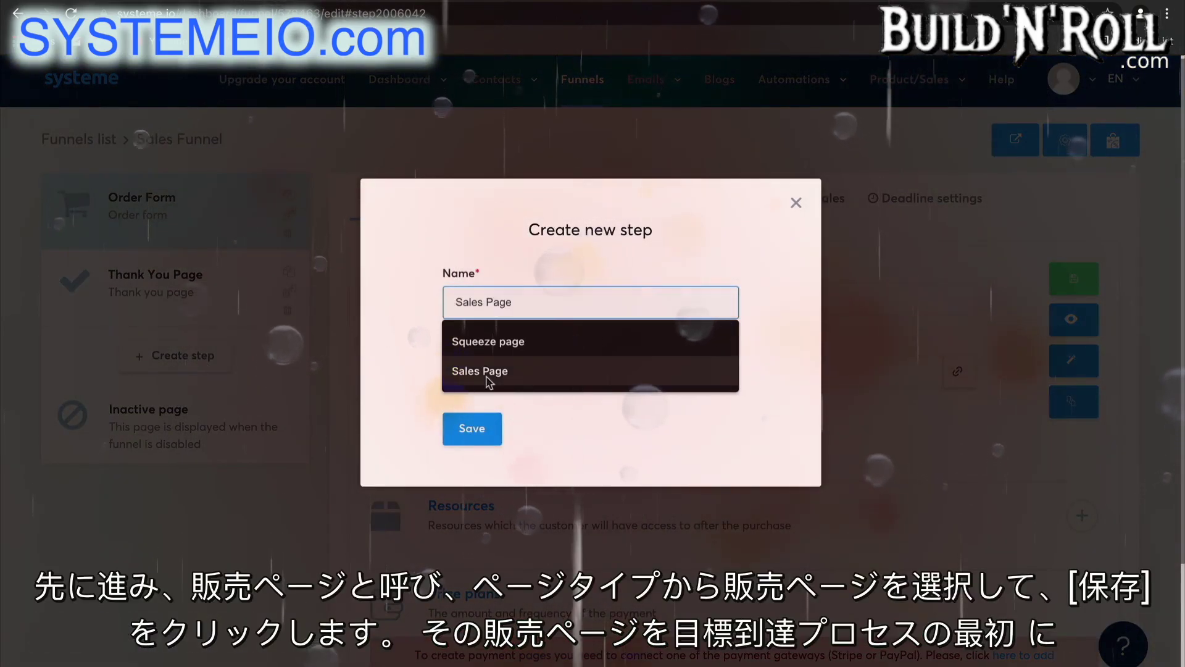
left_click(484, 370)
left_click(488, 377)
scroll(531, 513, "down", 3)
left_click(535, 472)
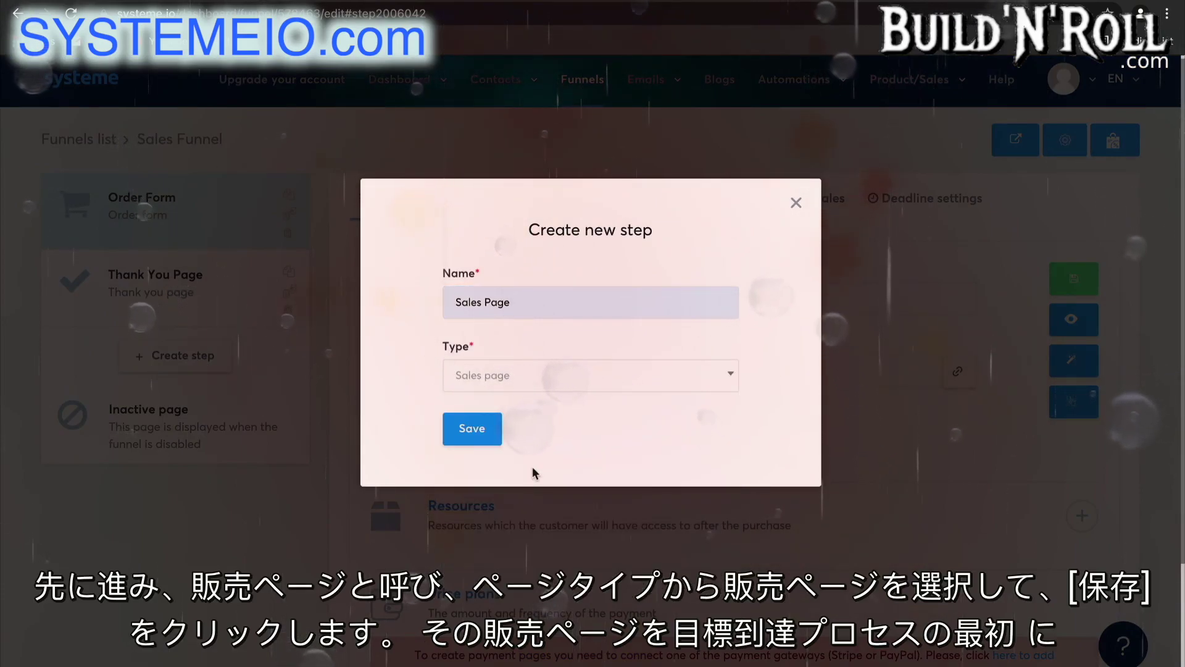
left_click(476, 432)
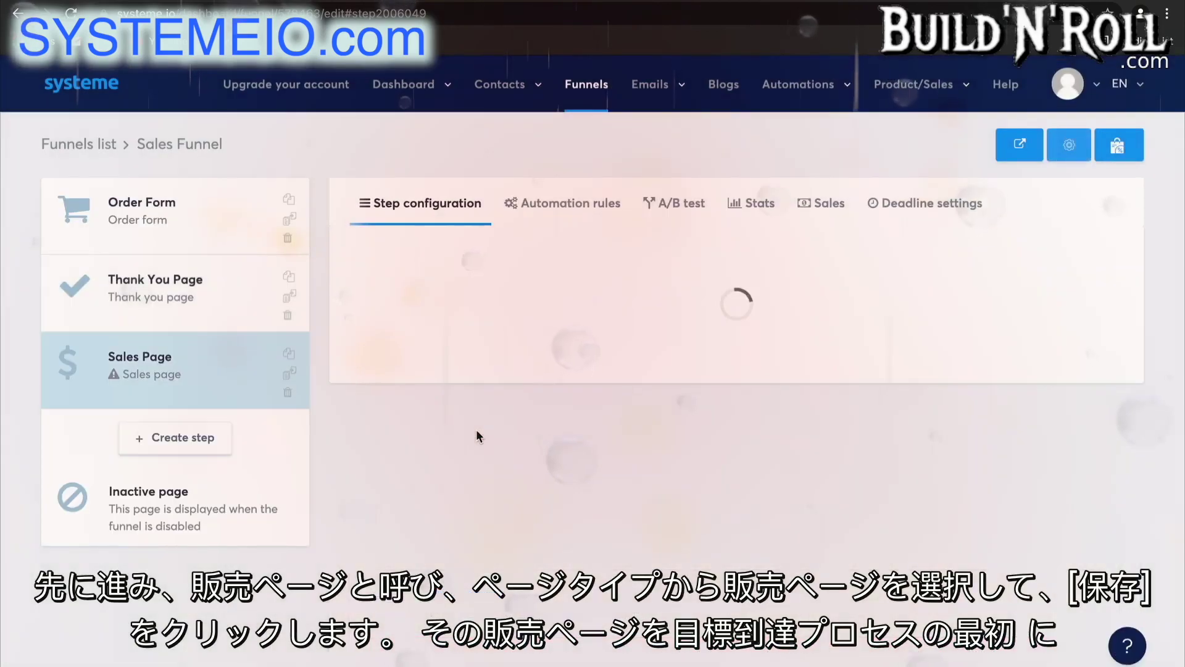
left_click_drag(249, 408, 229, 240)
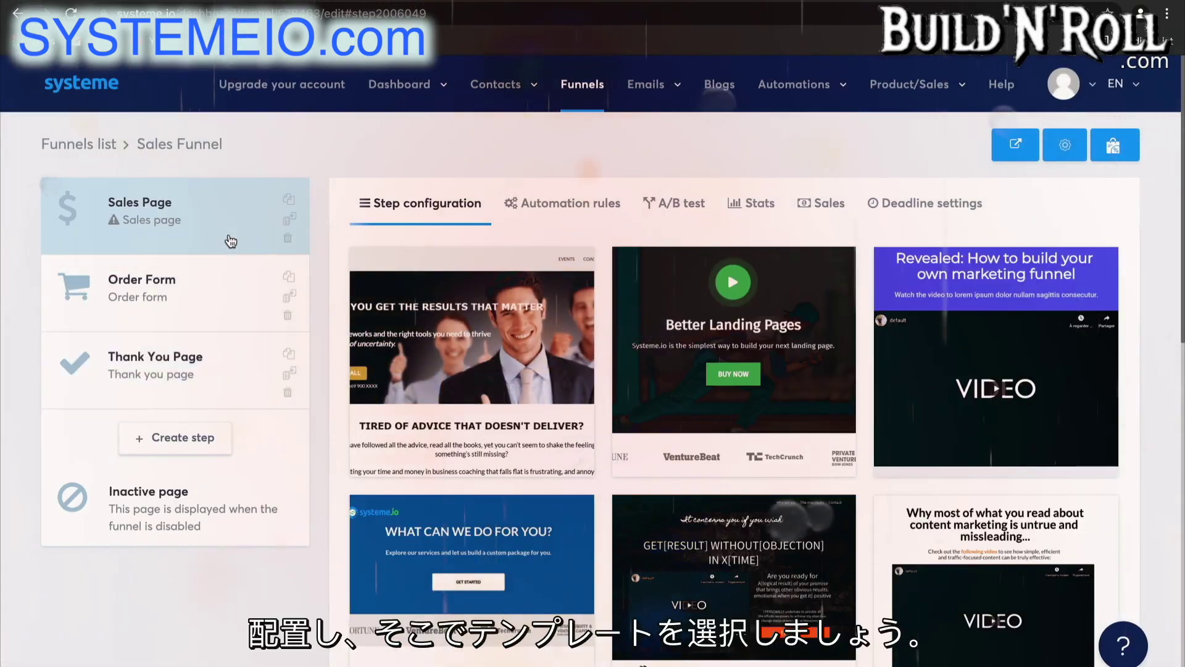
- Choose the "Headline (sub headline)" template with the revenue chart for the Sales Page step
scroll(771, 371, "down", 6)
scroll(796, 382, "down", 3)
scroll(796, 382, "down", 4)
scroll(796, 383, "up", 3)
scroll(796, 382, "down", 3)
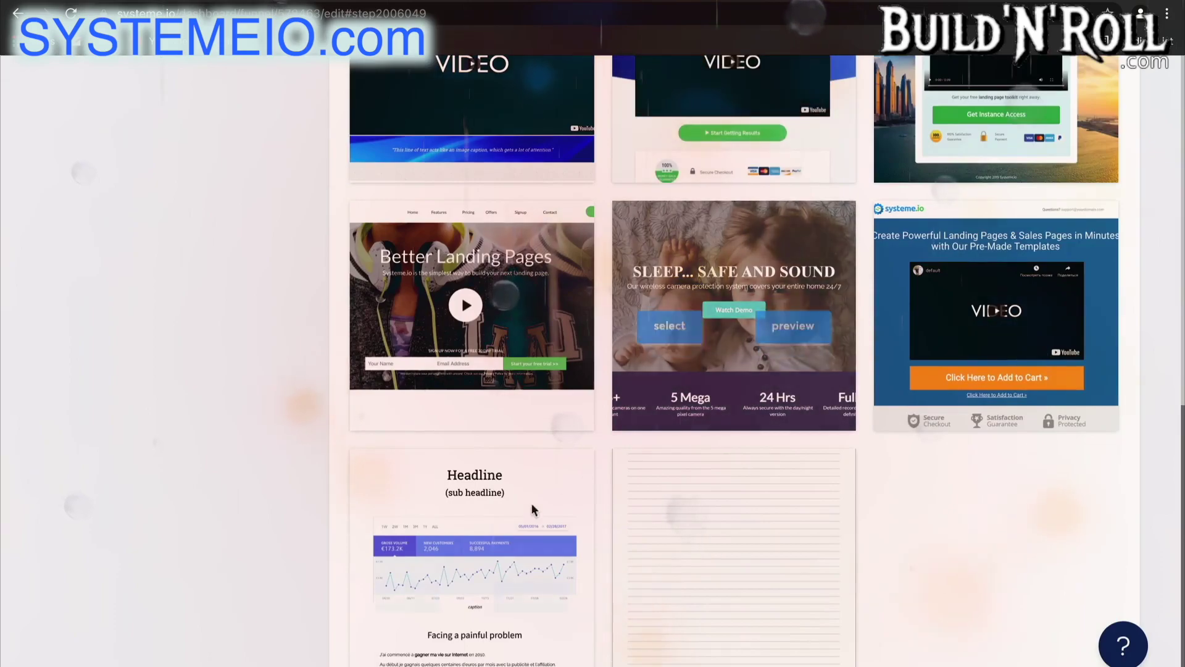
mouse_move(480, 546)
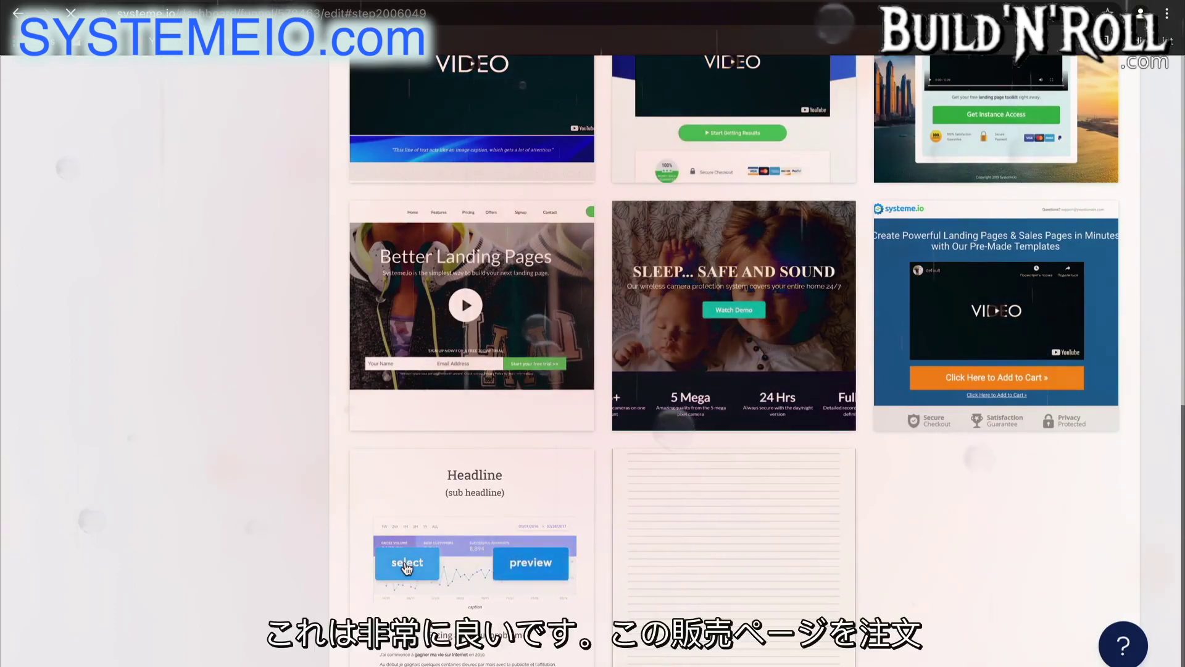
left_click(407, 563)
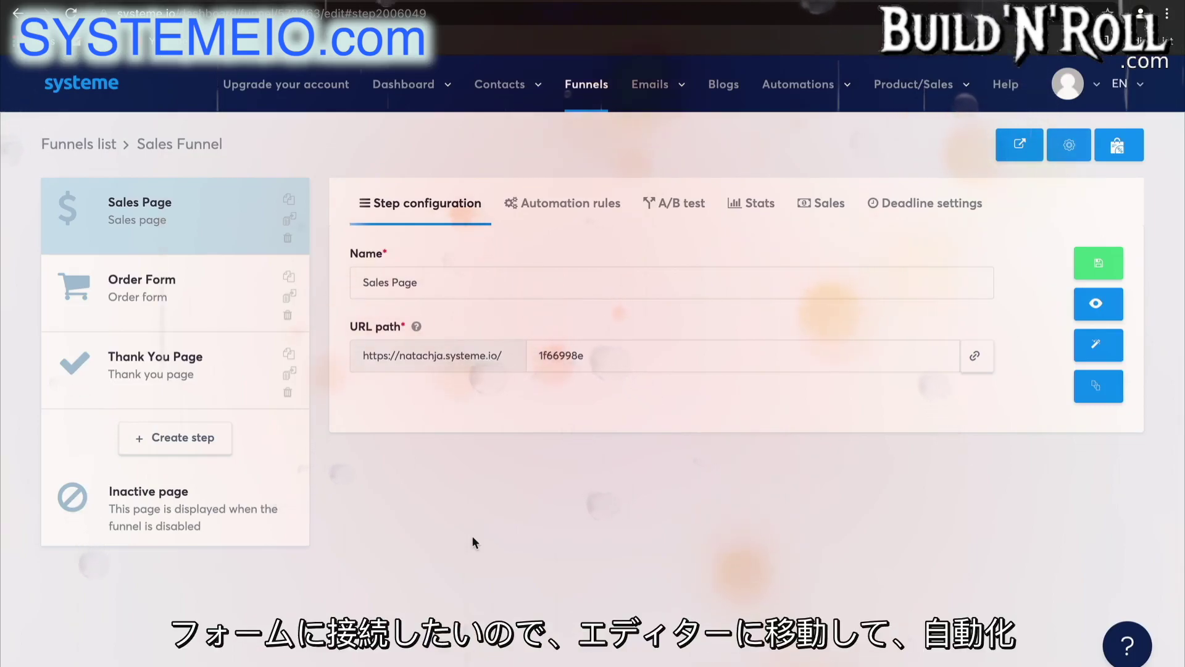
- Open the Sales Page in the page editor and set the 497 dollars offer's "Click here" button action to Next step URL
left_click(1100, 348)
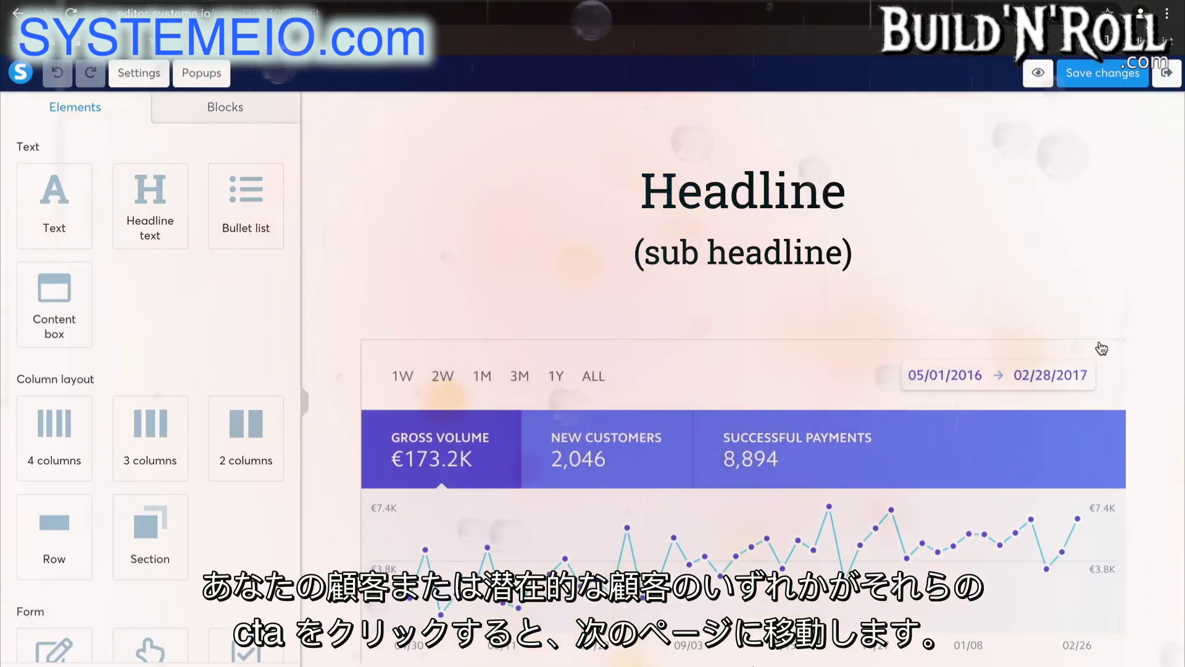
scroll(1102, 348, "down", 10)
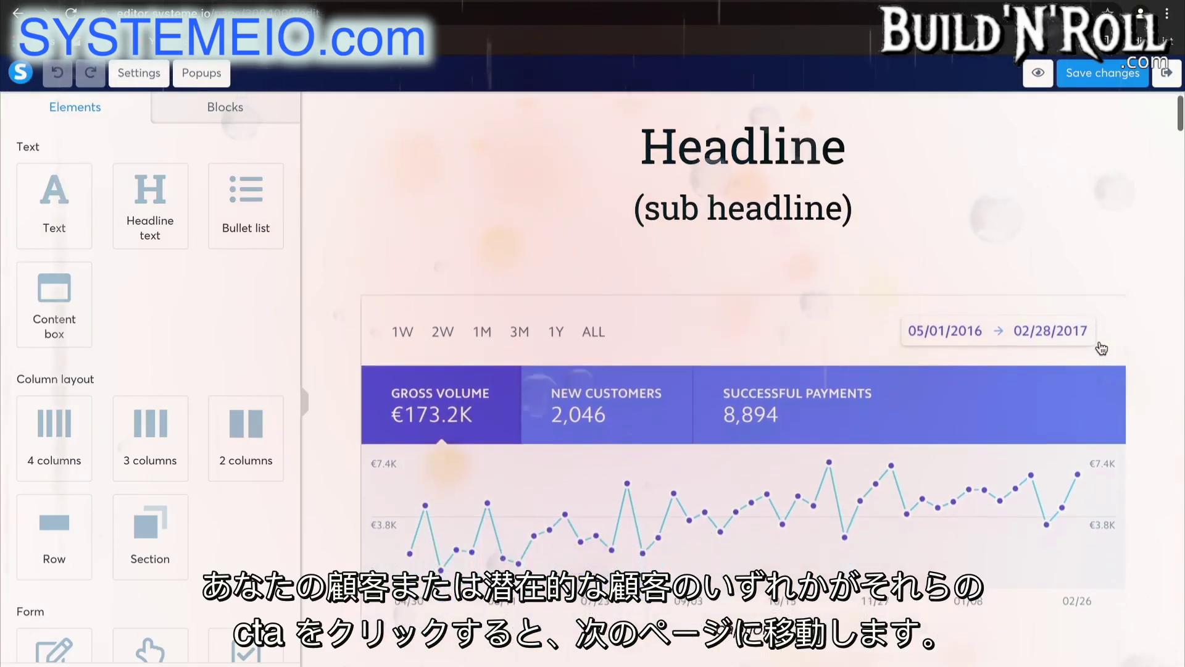
scroll(1102, 349, "down", 15)
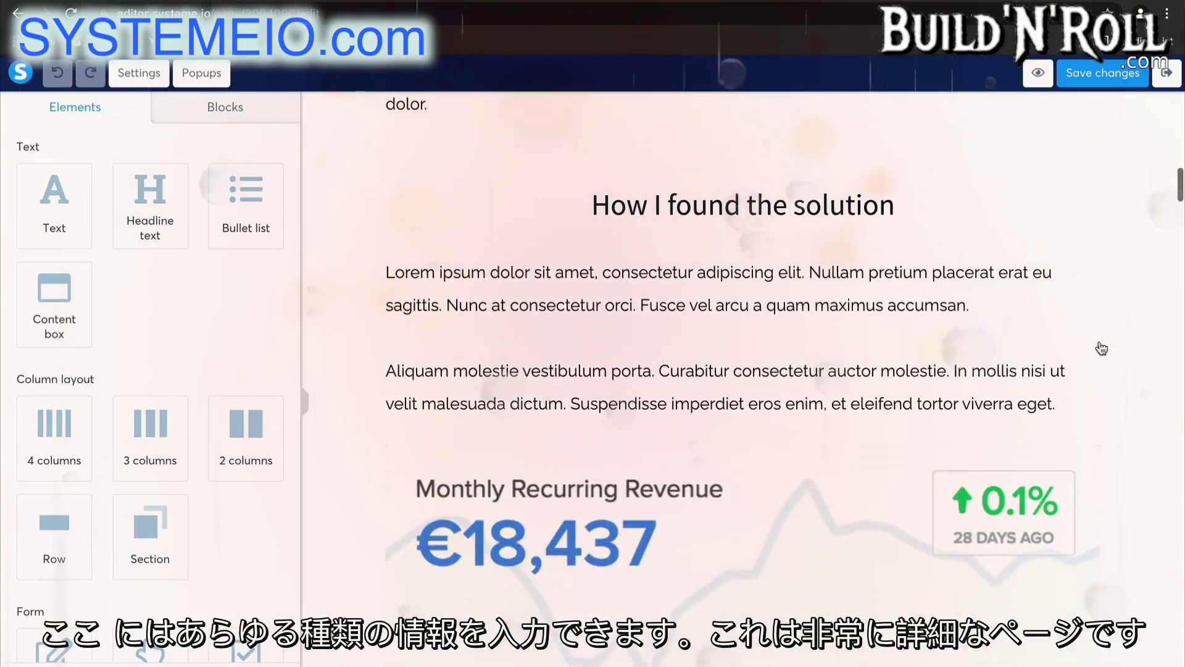
scroll(1102, 349, "down", 15)
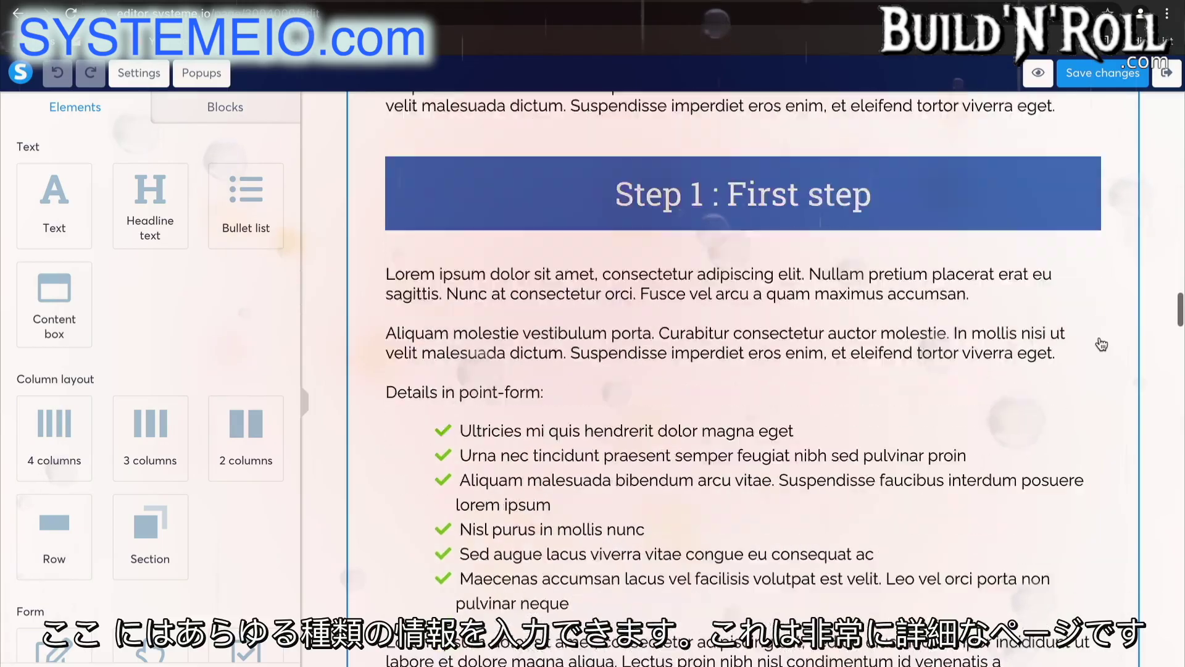
scroll(1102, 344, "down", 15)
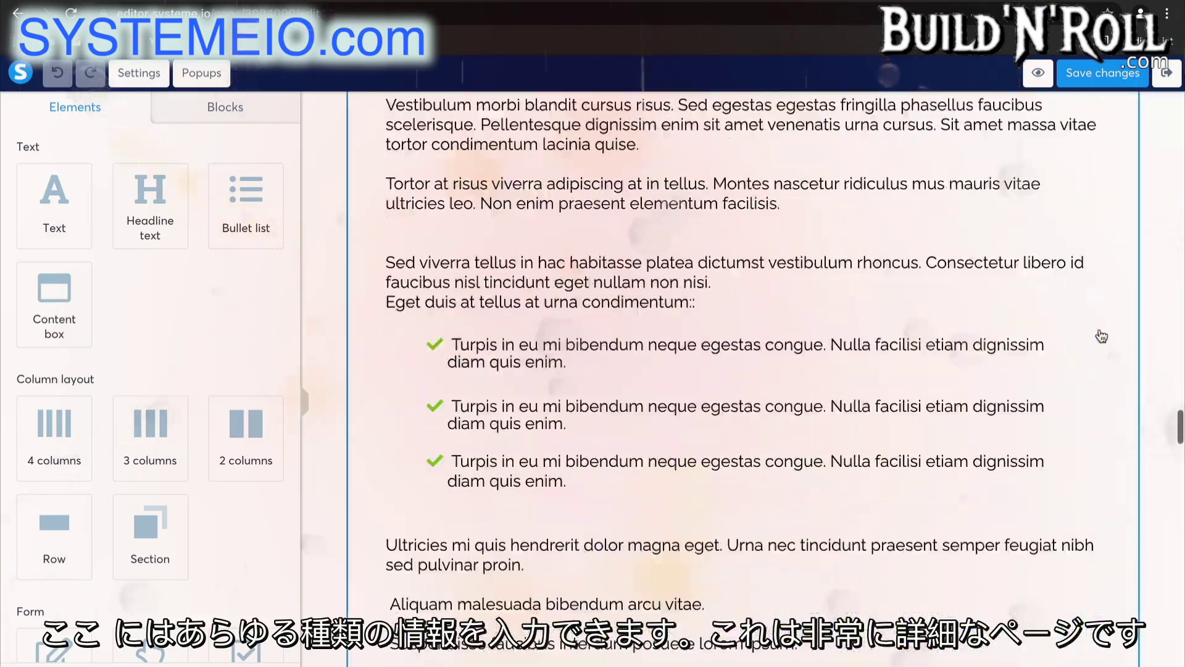
scroll(1102, 336, "down", 15)
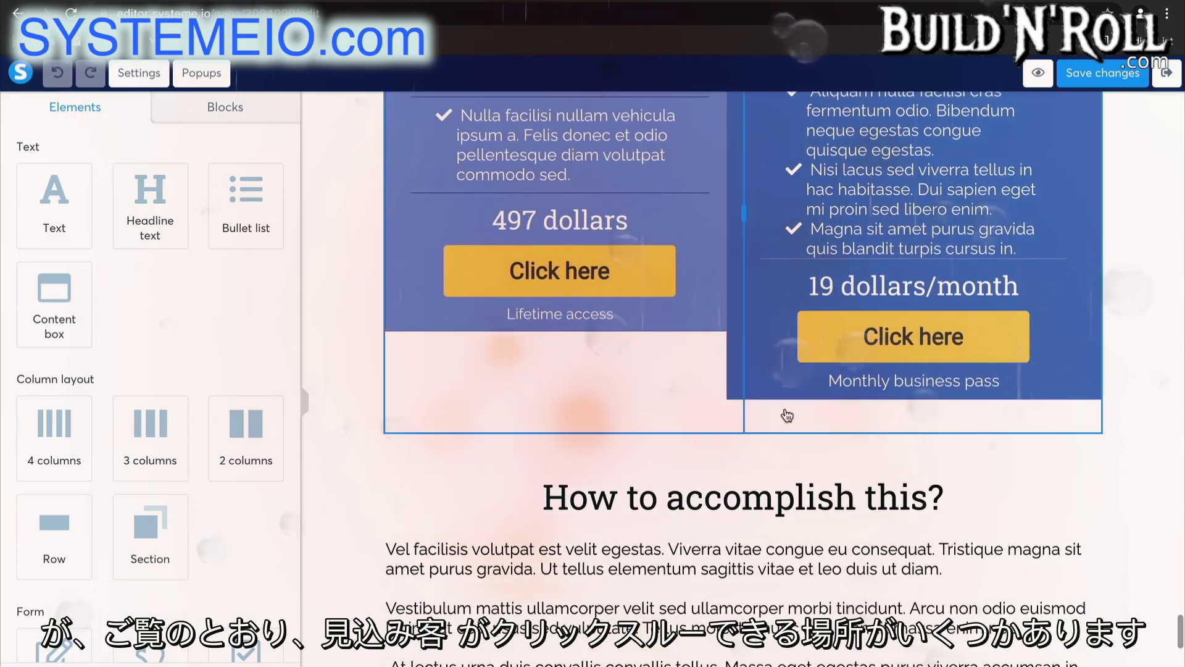
left_click(594, 279)
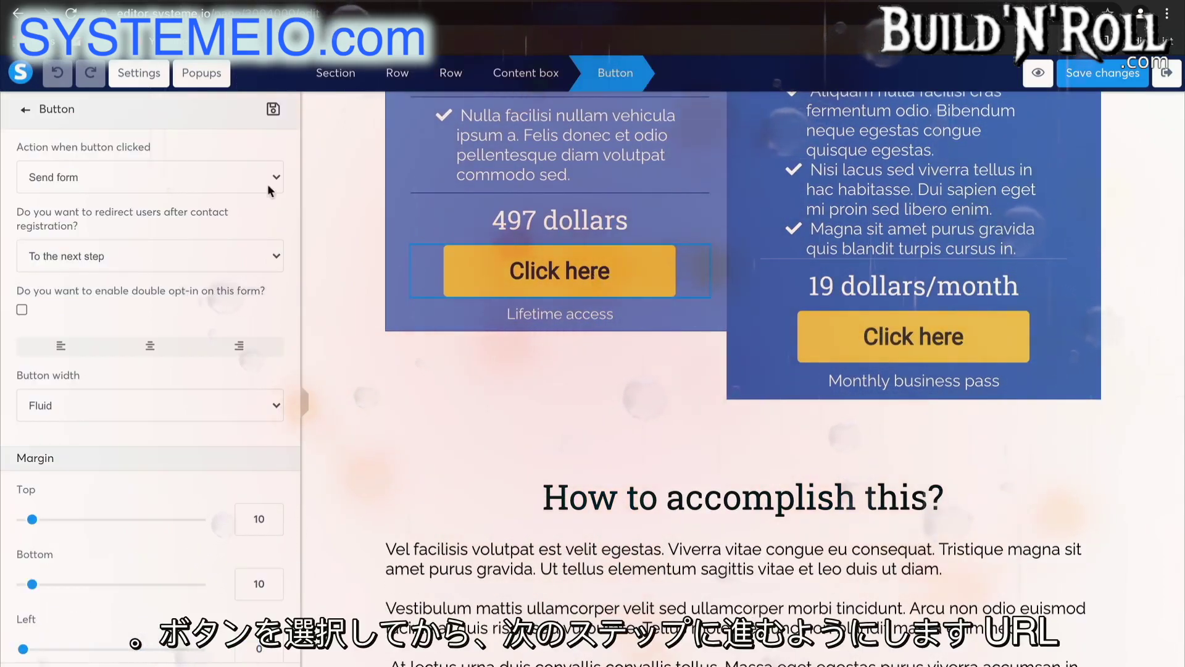
left_click(171, 178)
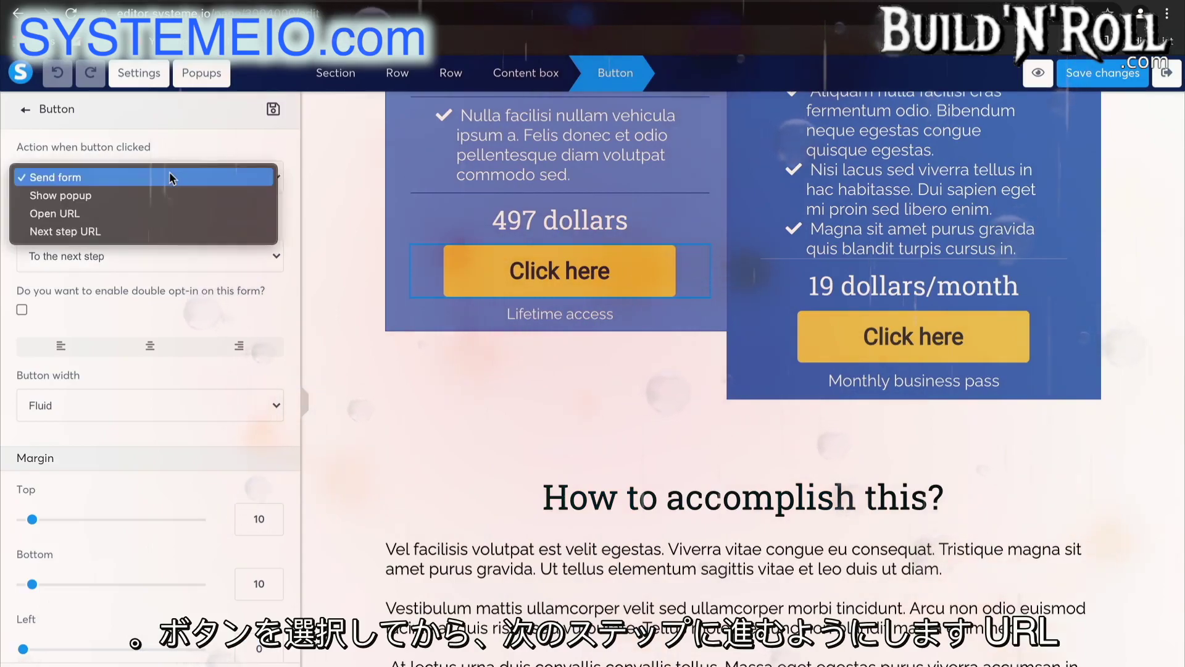
left_click(117, 232)
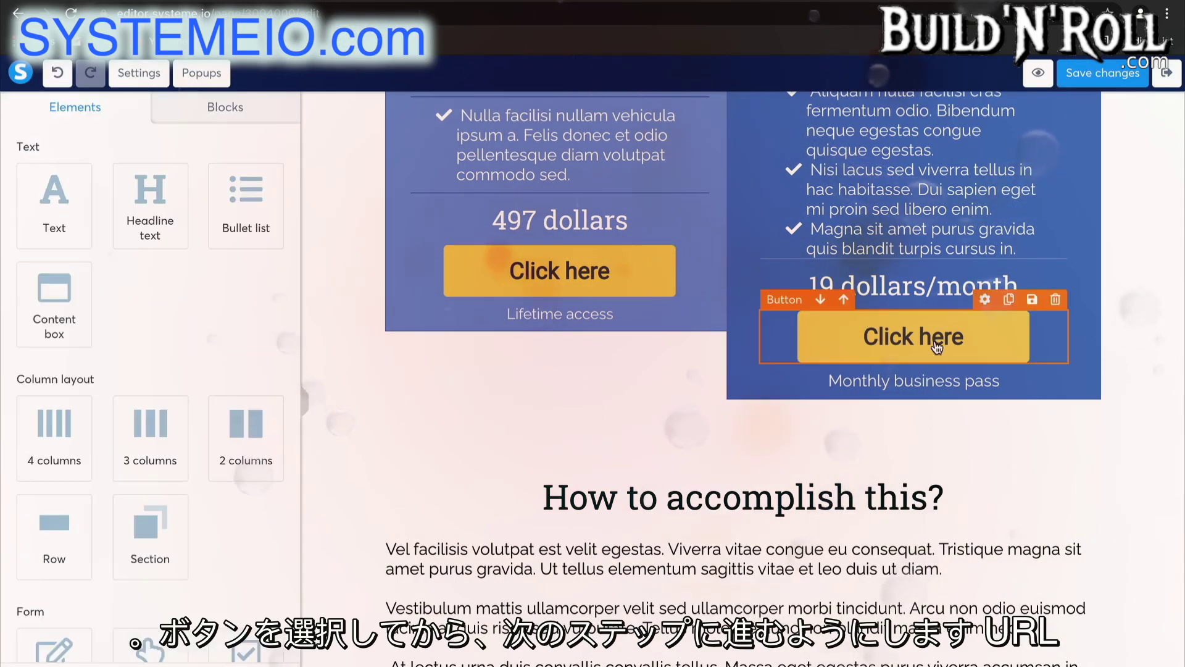
- Set the 19 dollars/month offer's "Click here" button action to Next step URL in the pricing block above "How to accomplish this?"
left_click(898, 338)
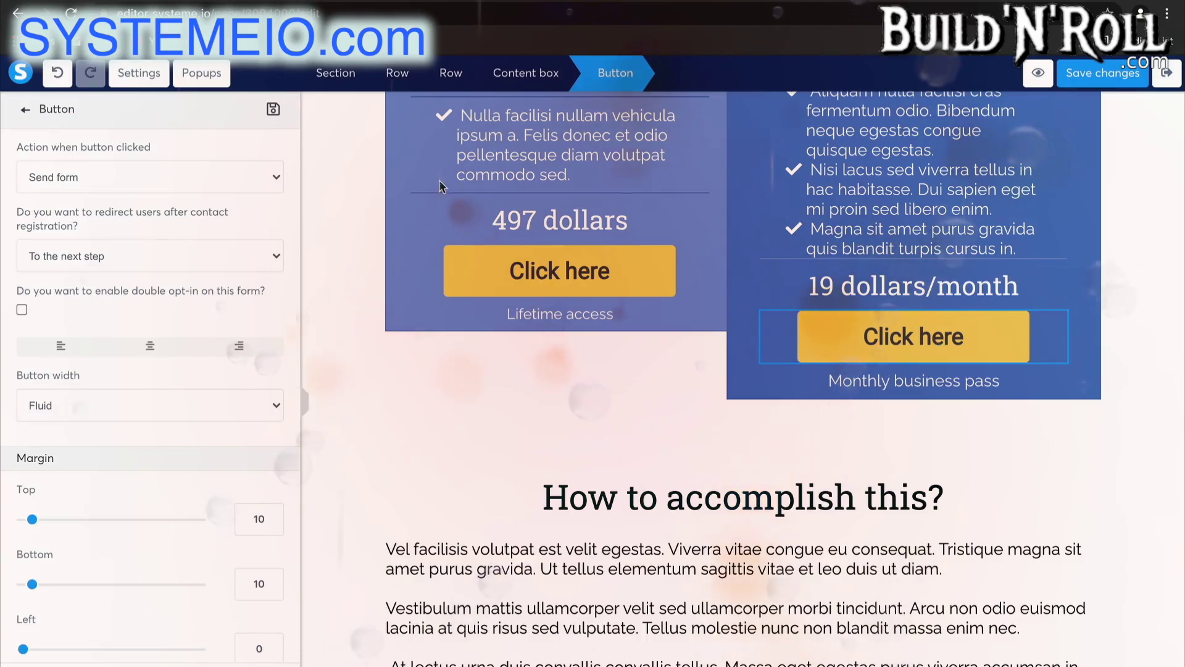
left_click(191, 178)
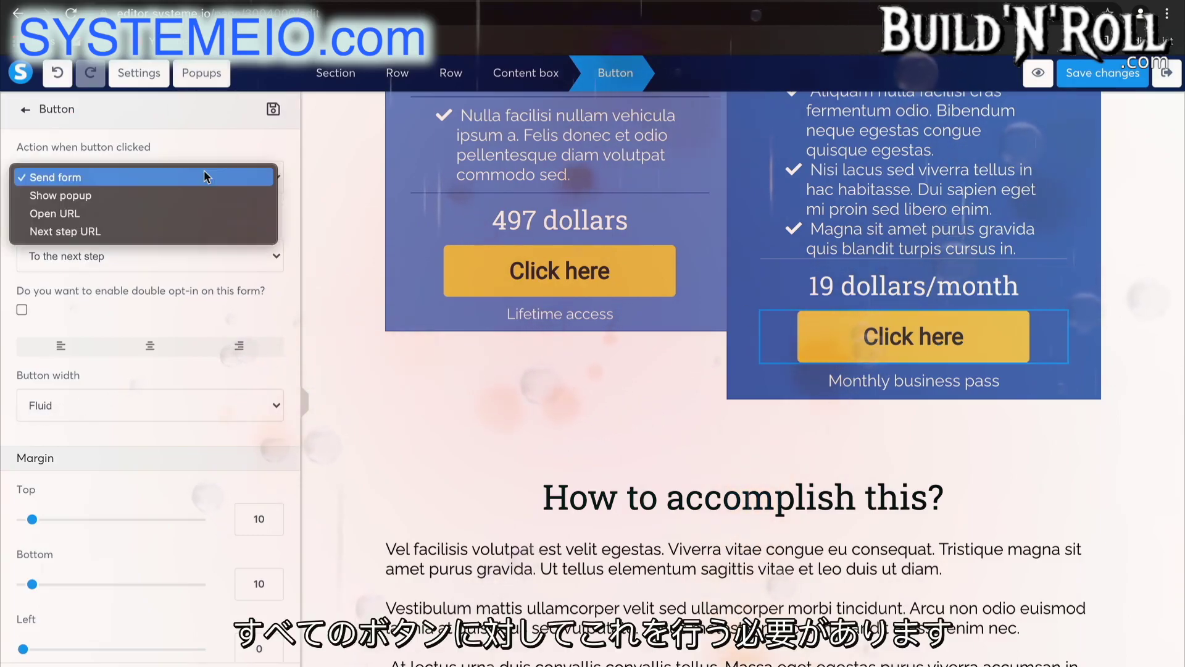
left_click(181, 232)
left_click(466, 467)
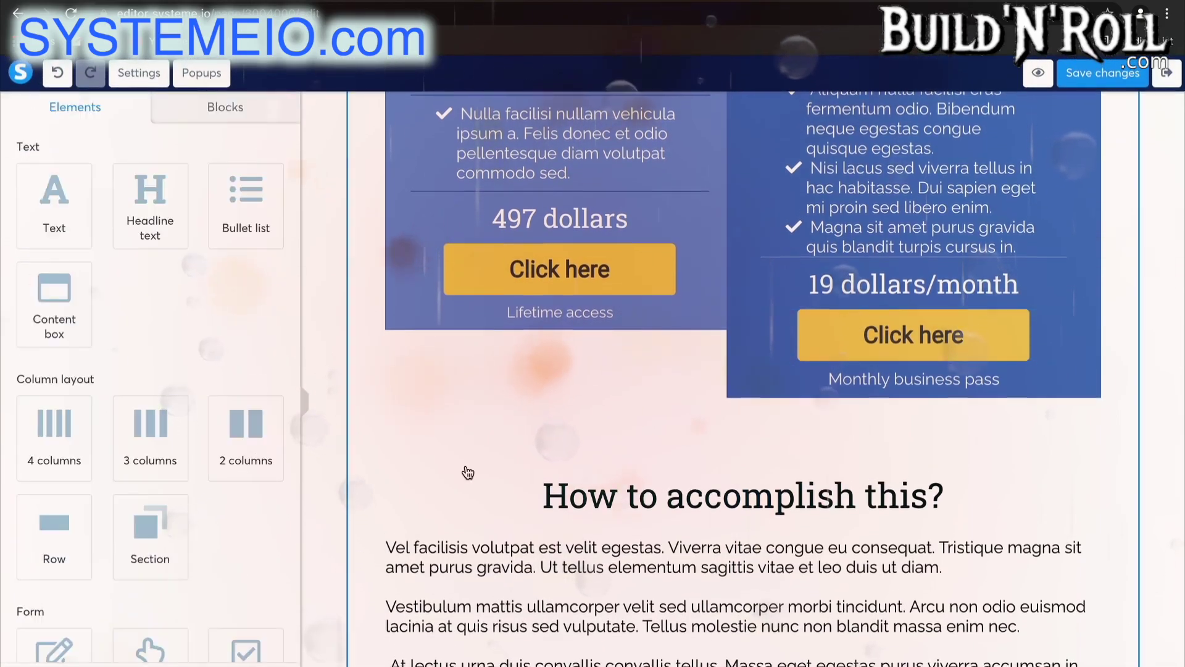
- Set both "Click here" buttons in the pricing block above the "JVelit euismod" paragraph to Next step URL, and save the page before leaving the editor
scroll(466, 469, "up", 3)
scroll(470, 464, "down", 2)
left_click(520, 369)
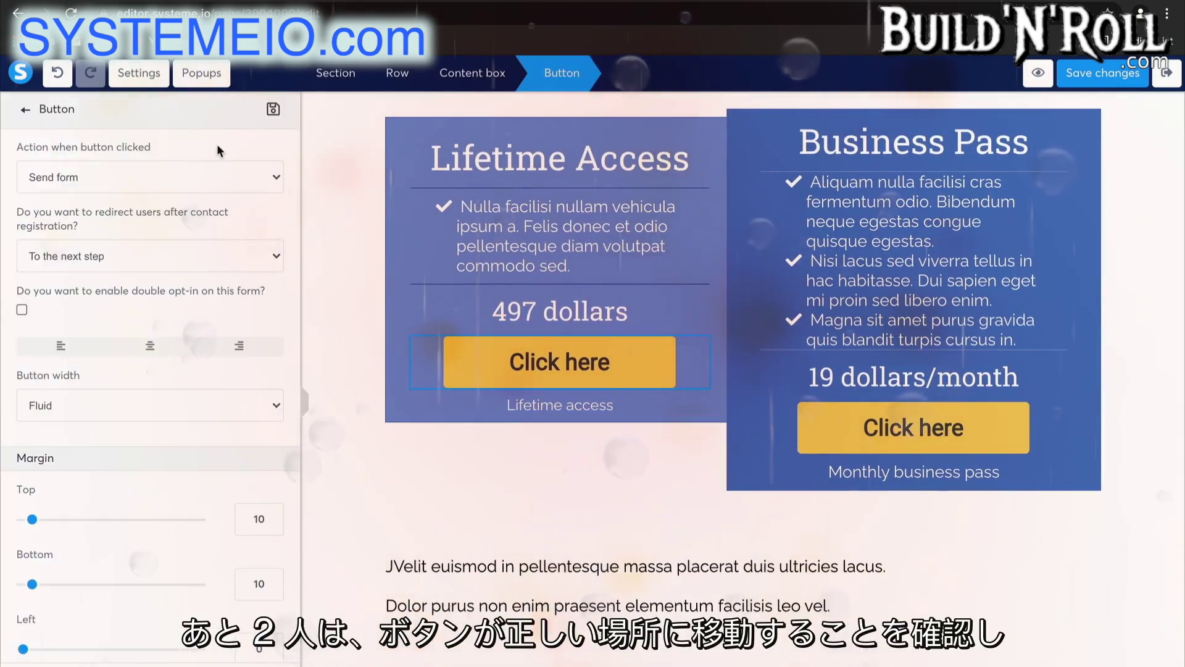
left_click(185, 178)
left_click(184, 232)
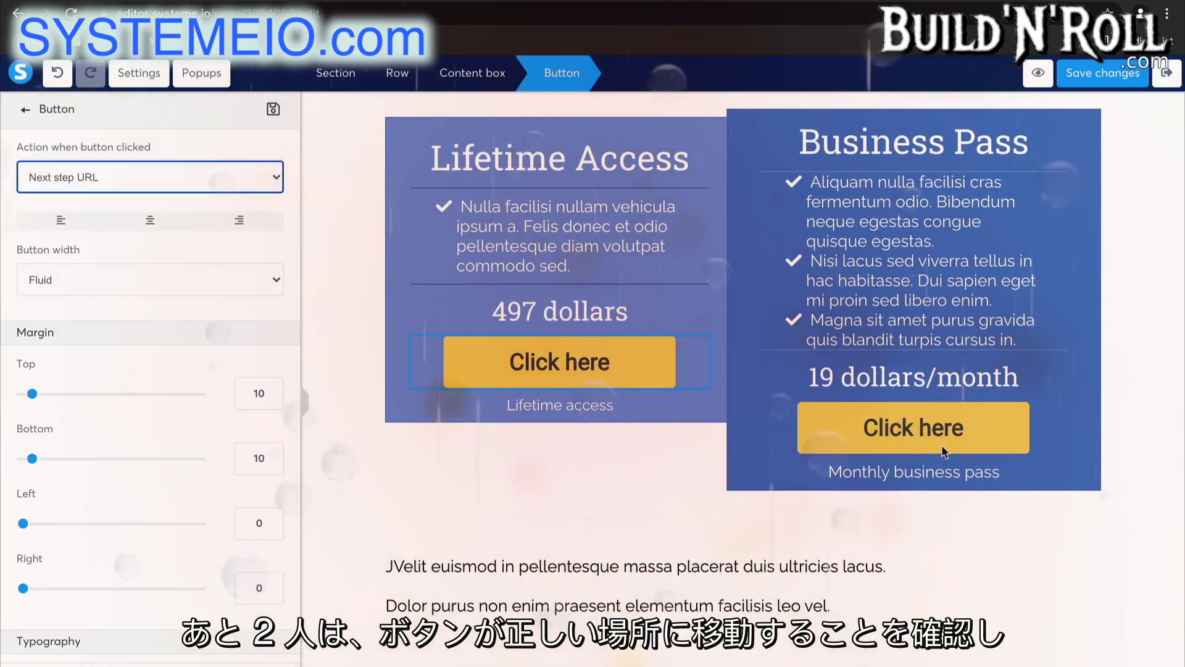
left_click(913, 427)
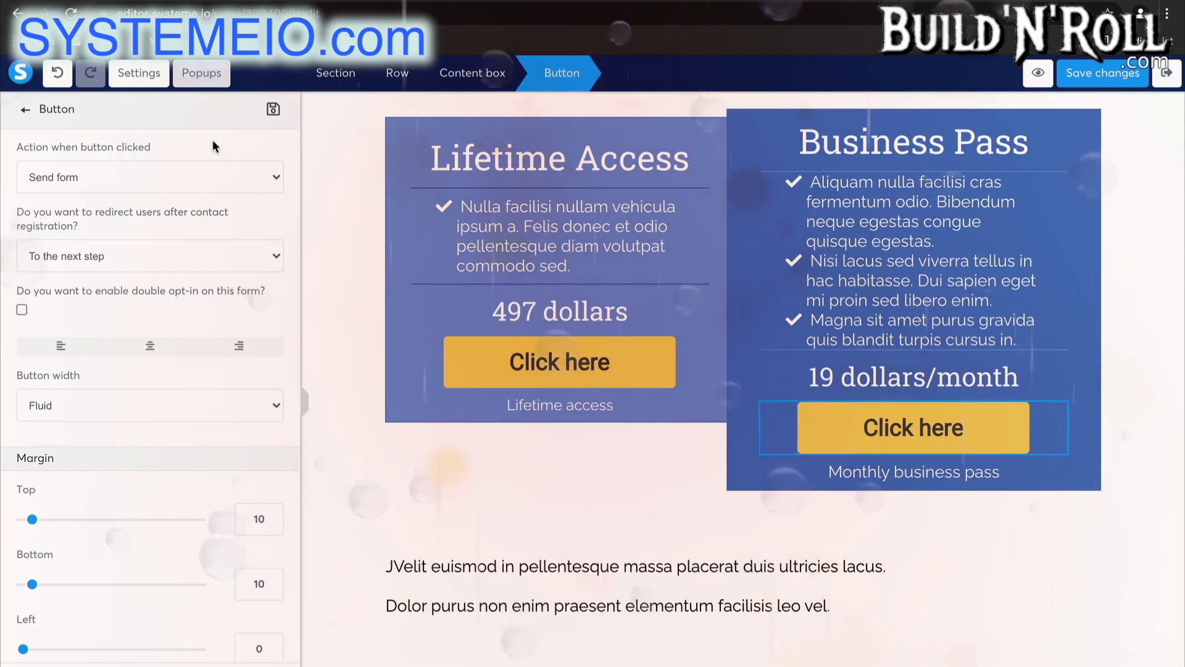
left_click(179, 178)
left_click(173, 232)
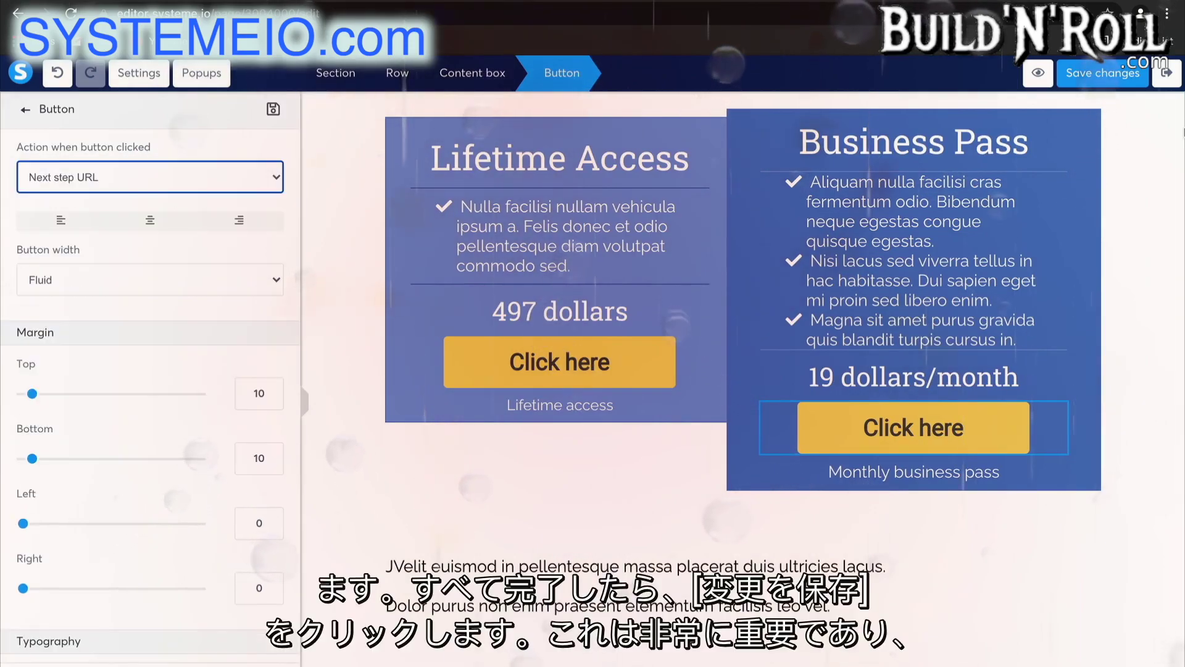
left_click(1105, 78)
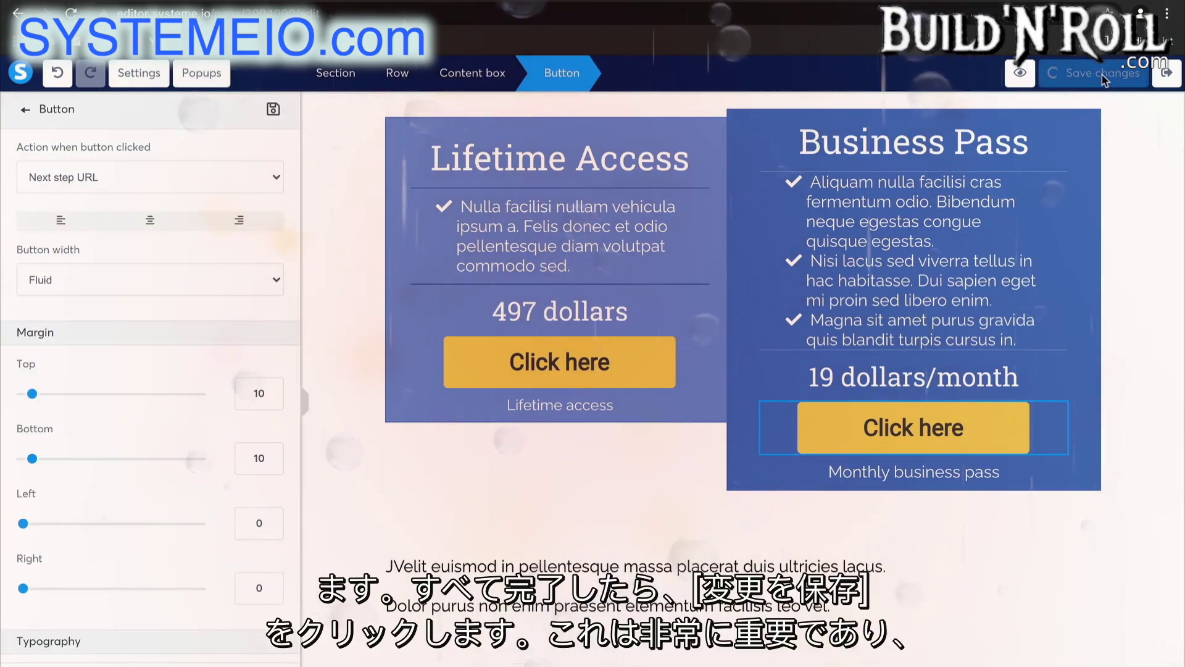
left_click(1173, 86)
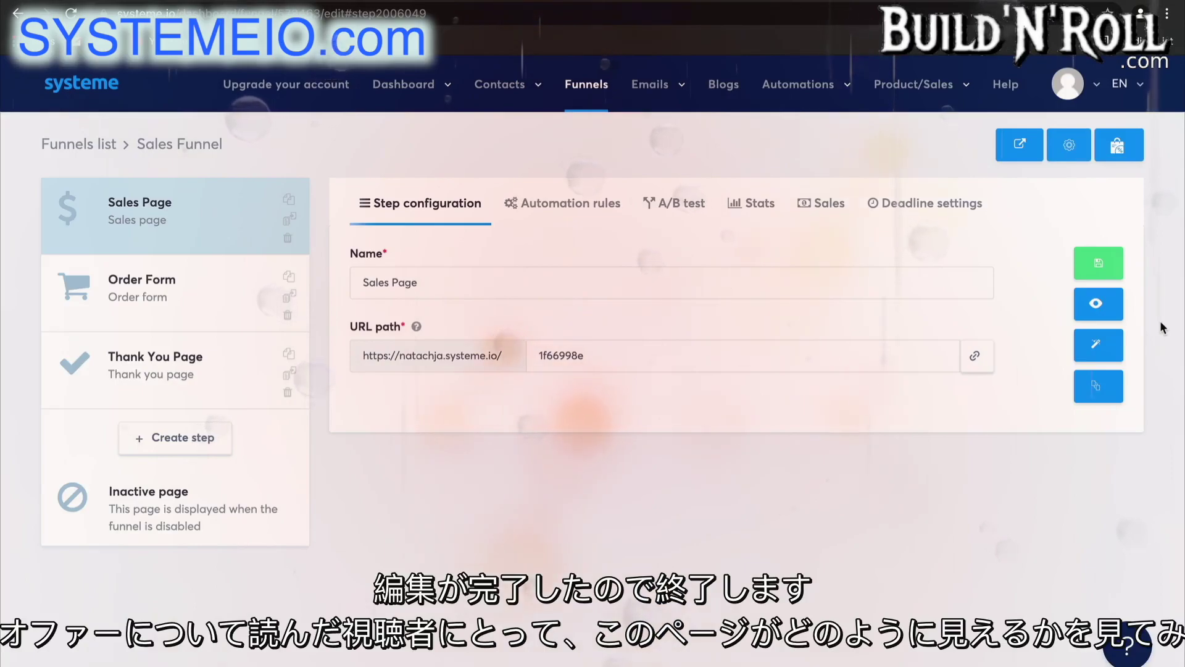
- Preview the Sales Page as a visitor and look through its content from the headline downwards
left_click(1098, 305)
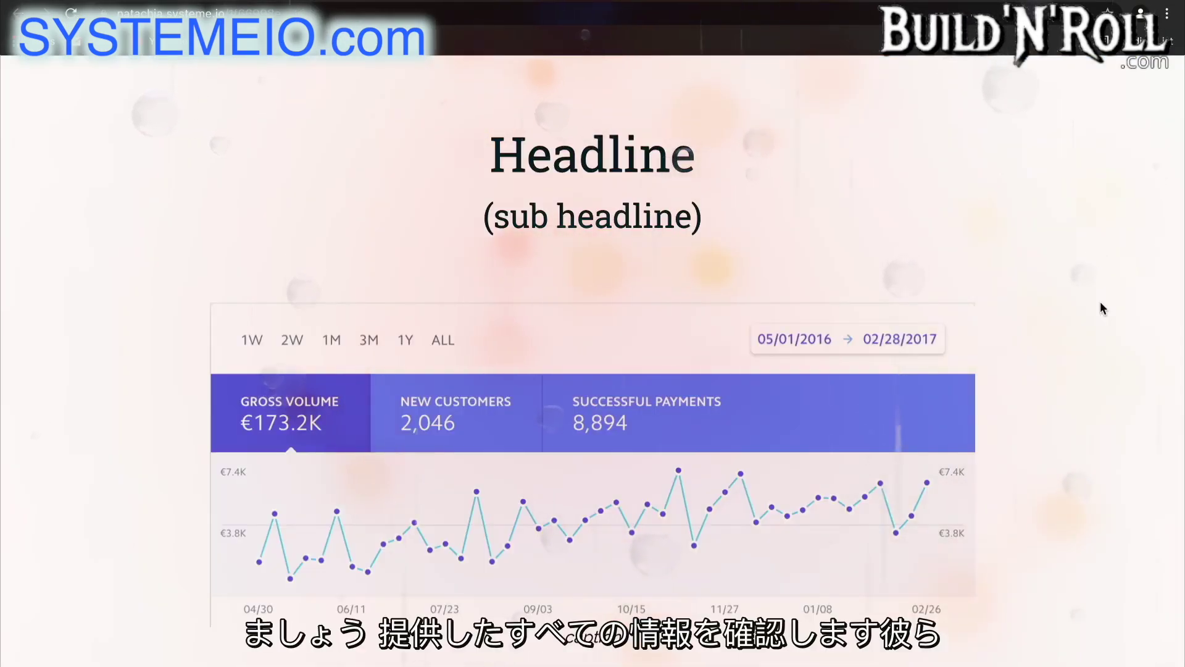
scroll(1100, 302, "down", 4)
scroll(1100, 302, "down", 15)
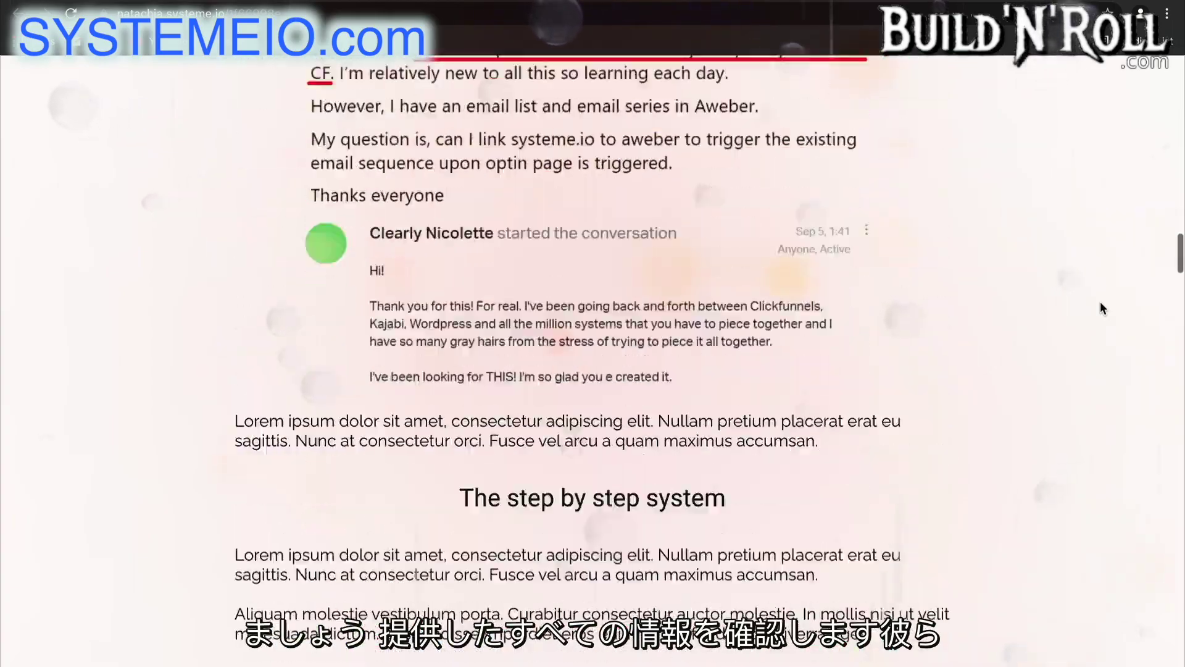
scroll(1101, 303, "down", 15)
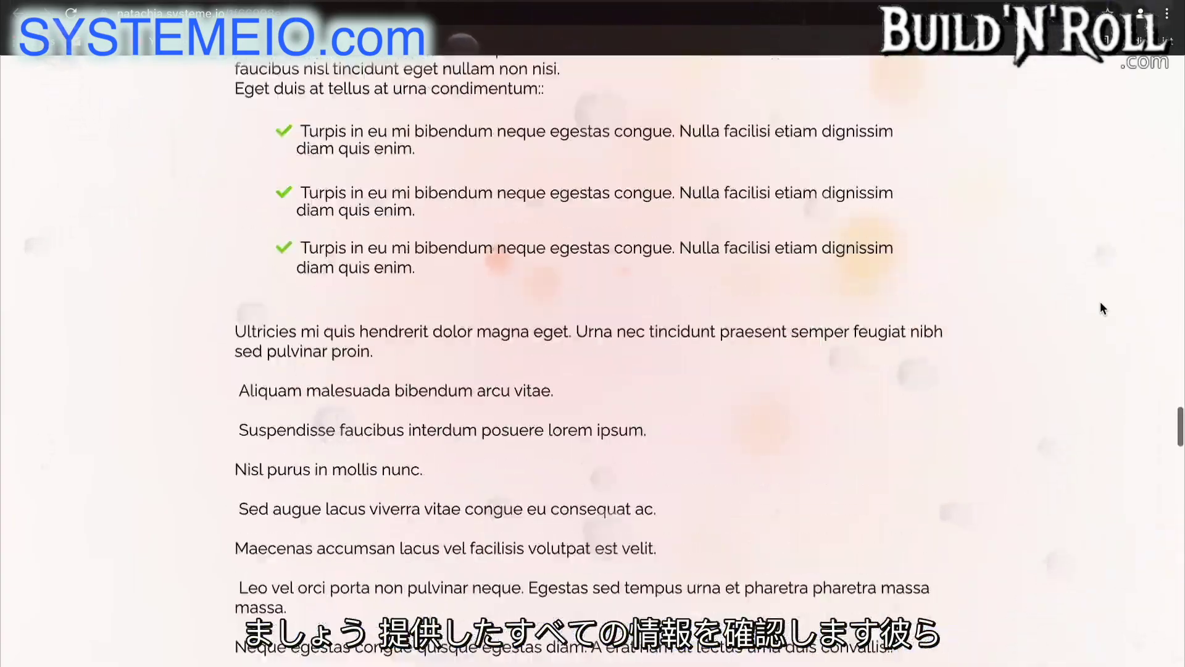
scroll(1102, 308, "down", 15)
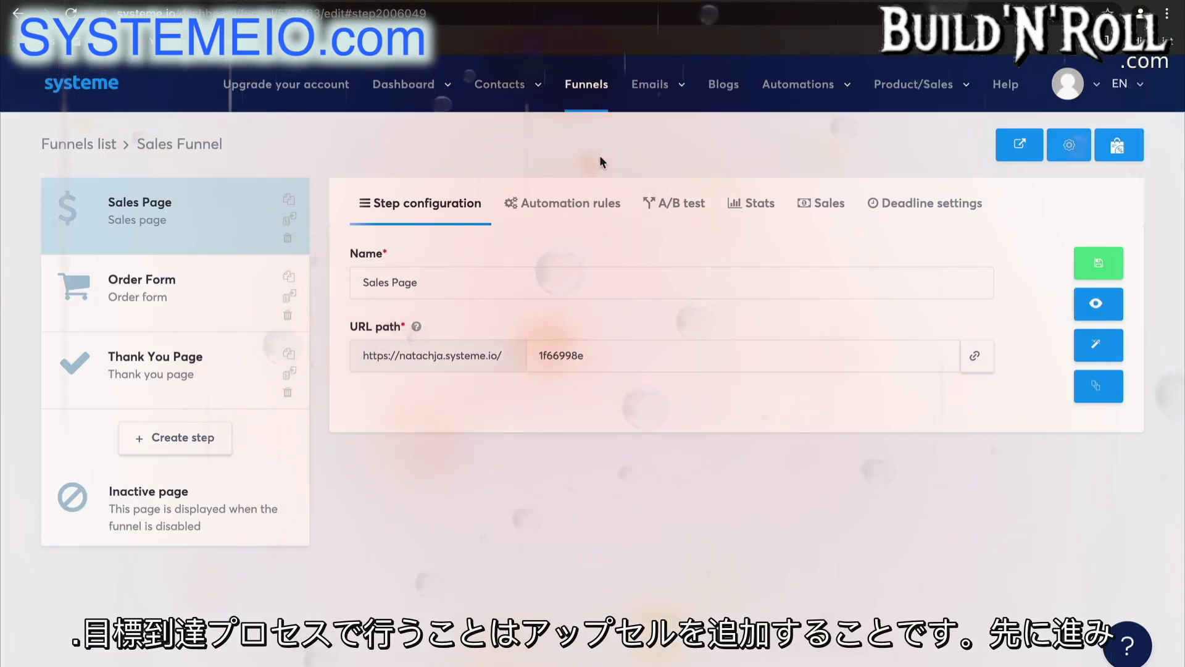
- Create a funnel step named Upsell 1 with the type Upsell
left_click(207, 436)
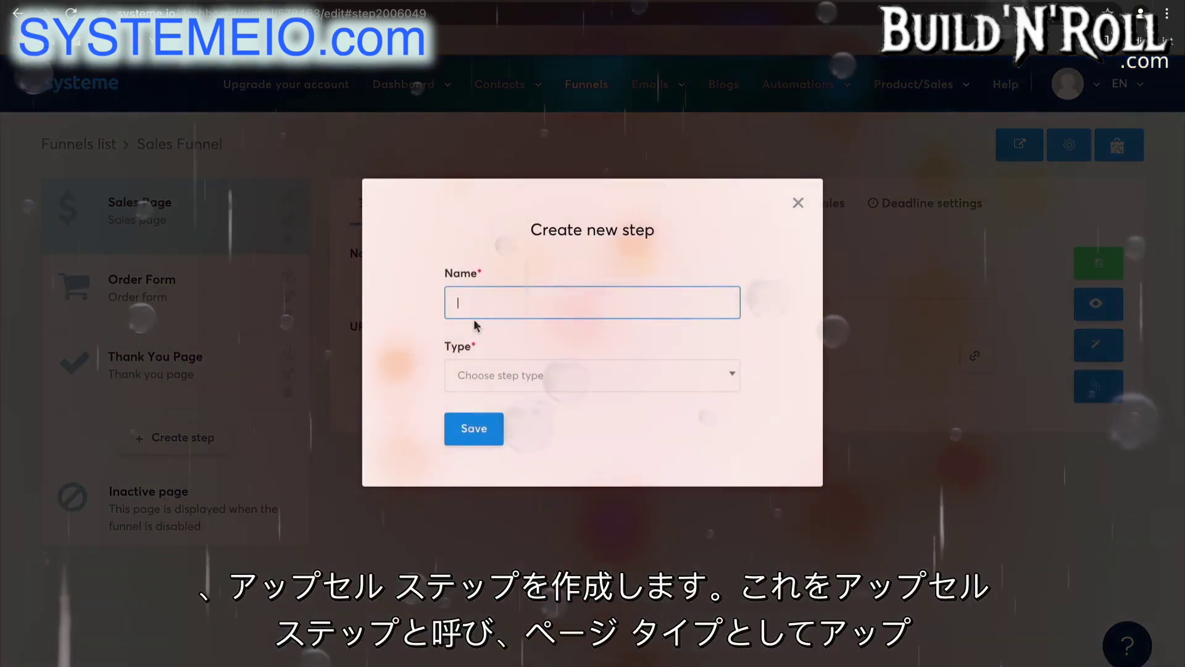
type("Up")
left_click(543, 338)
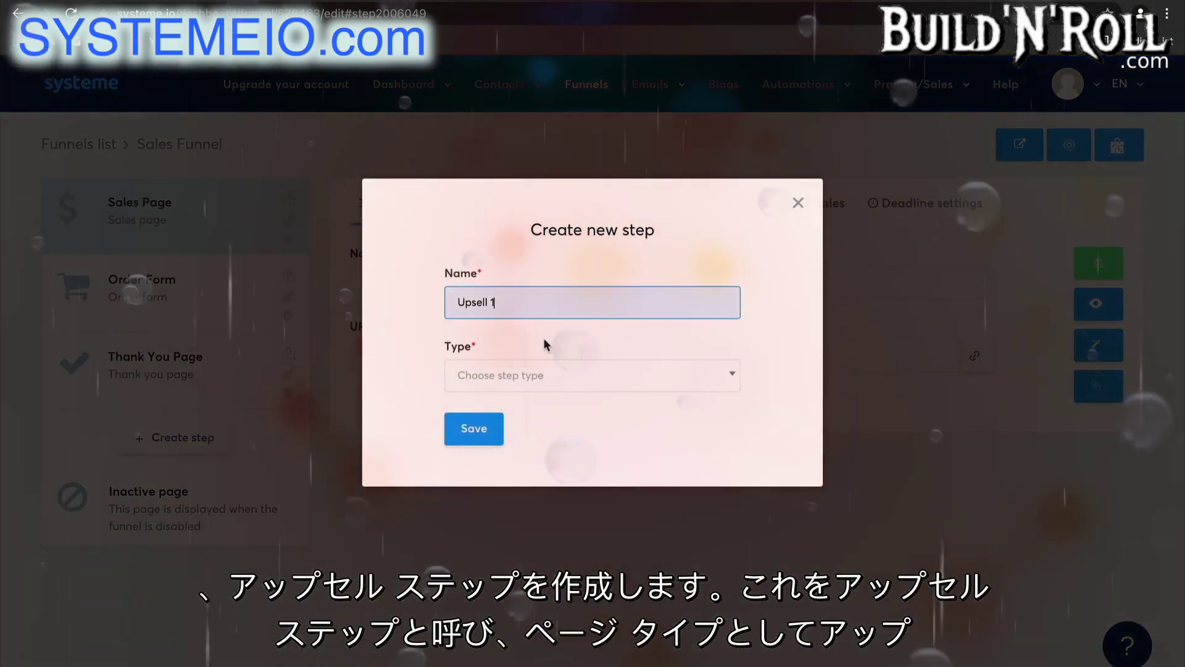
left_click(558, 375)
scroll(556, 556, "down", 5)
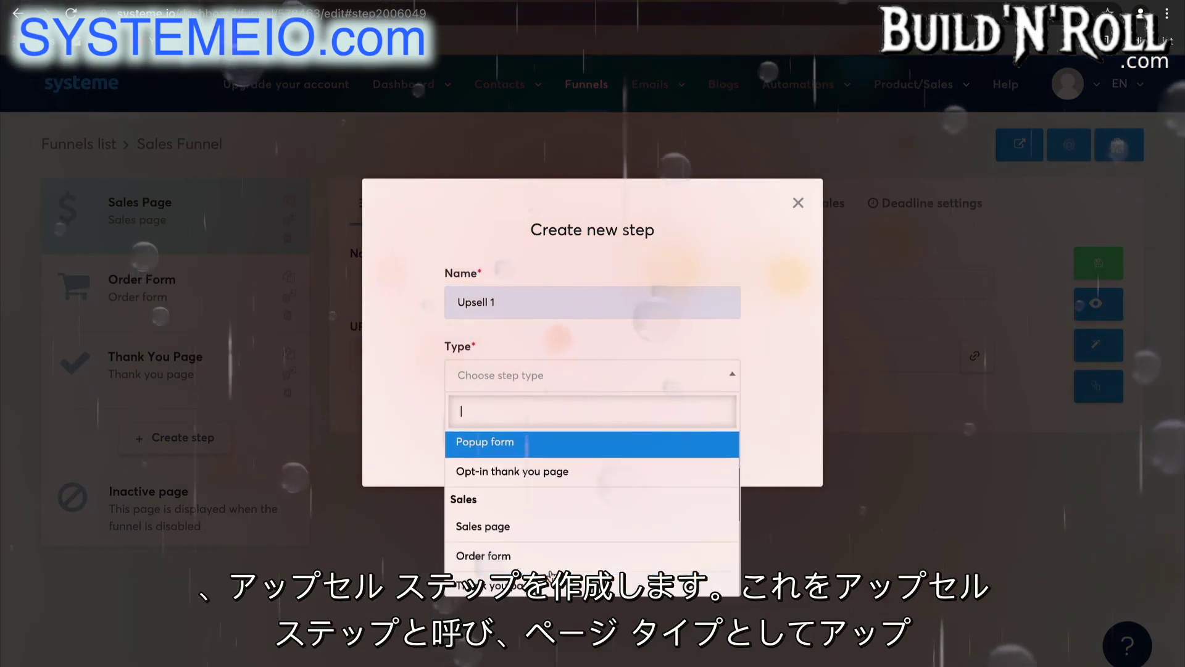
left_click(550, 571)
left_click(474, 432)
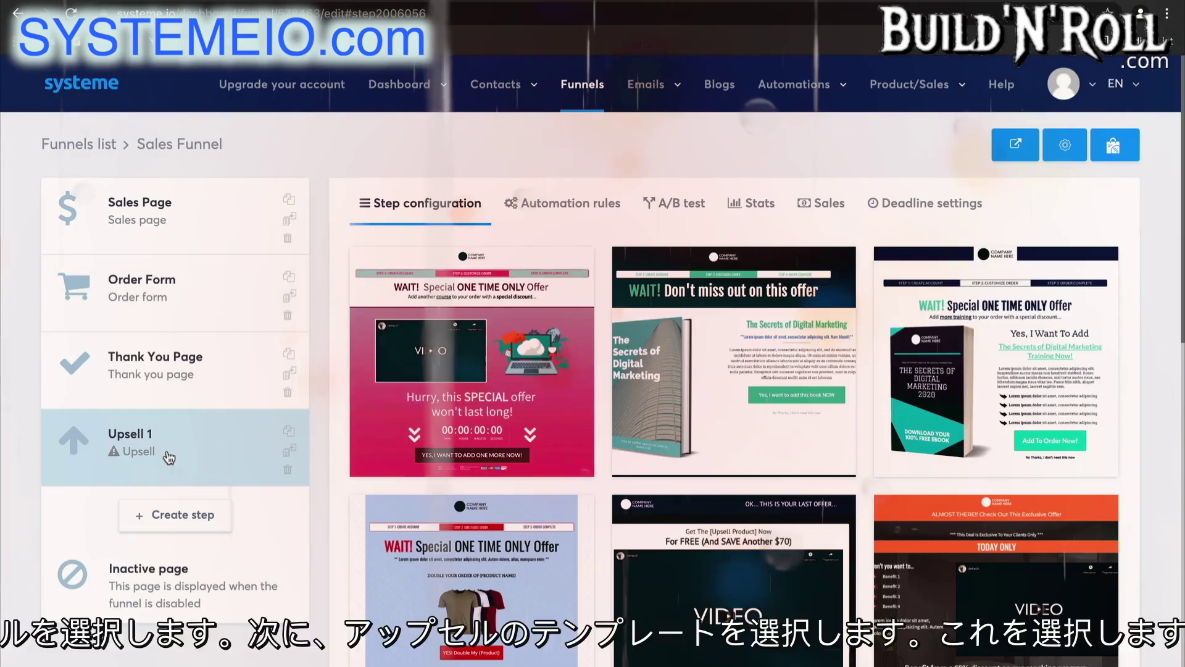
- Choose the "Customize your order" video template for Upsell 1 and move the step above the Thank You Page
scroll(746, 513, "down", 10)
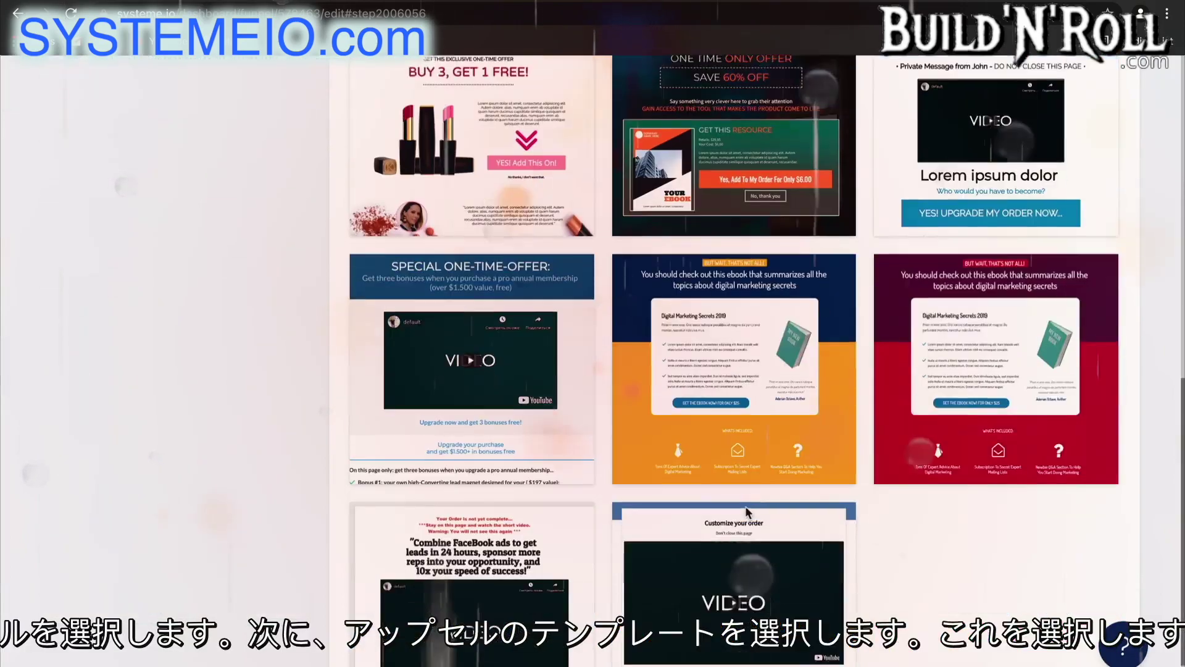
scroll(747, 511, "down", 1)
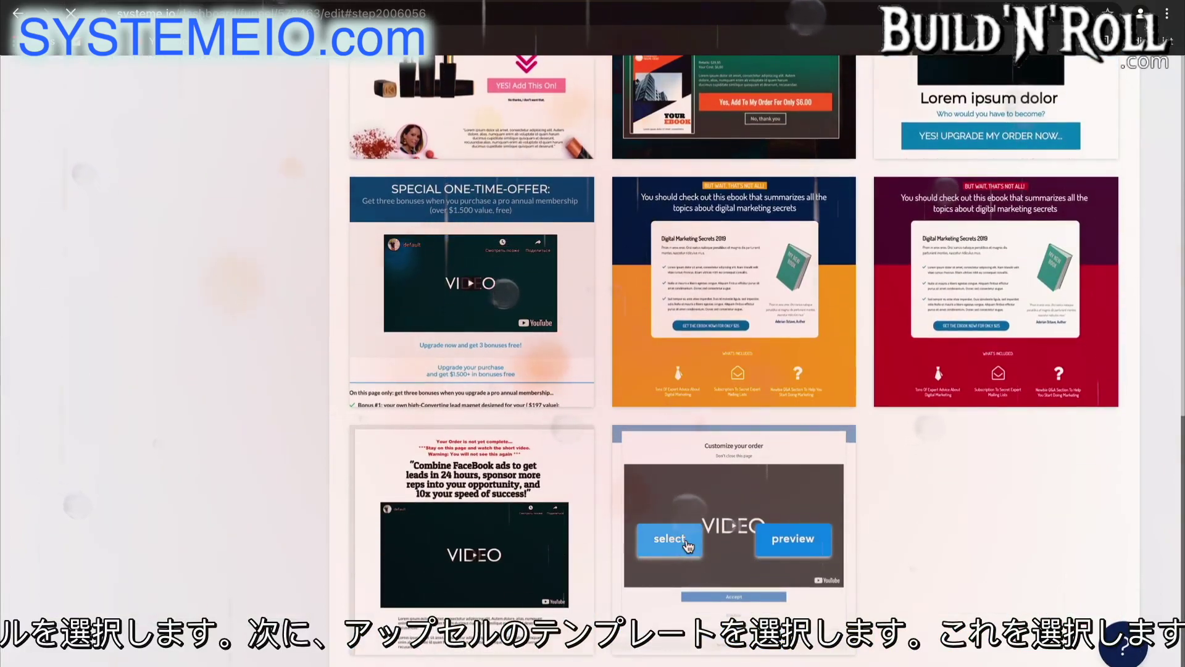
left_click(686, 543)
left_click_drag(181, 449, 177, 351)
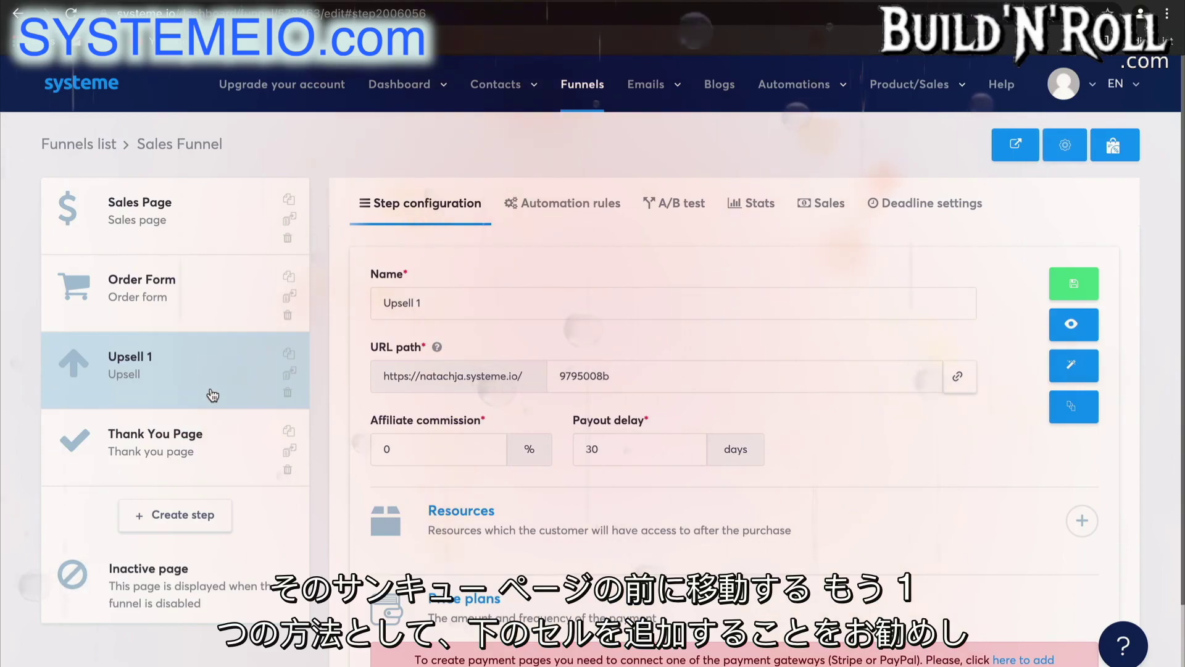
- Create a funnel step named Downsell with the type Downsell
left_click(213, 510)
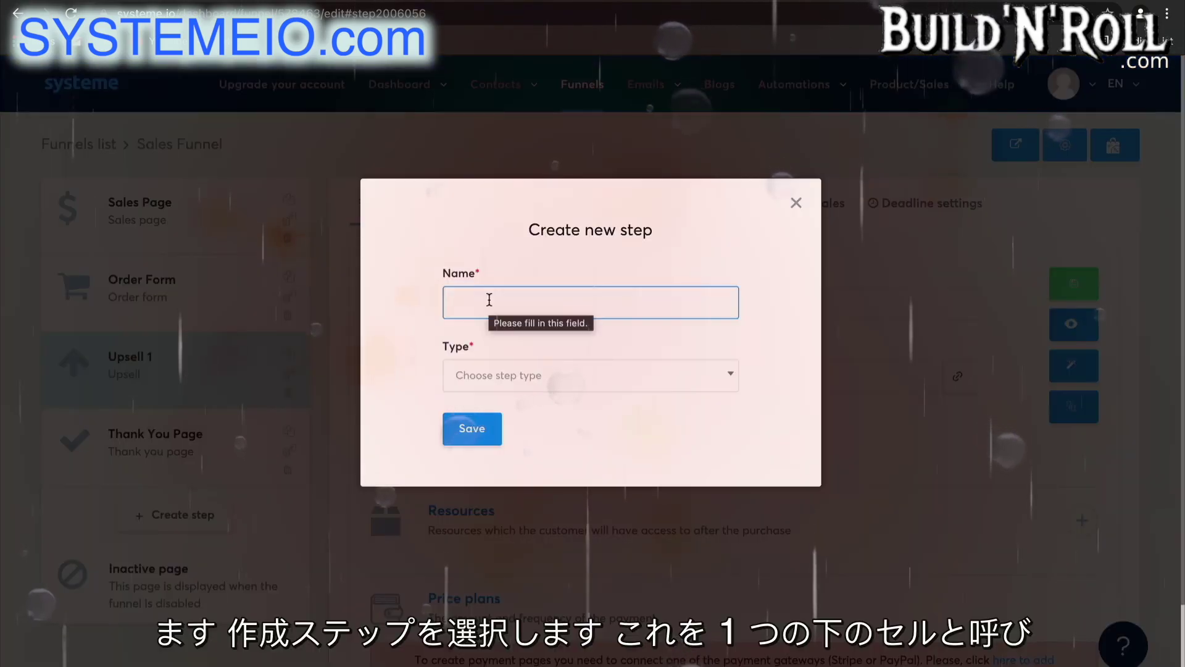
left_click(489, 301)
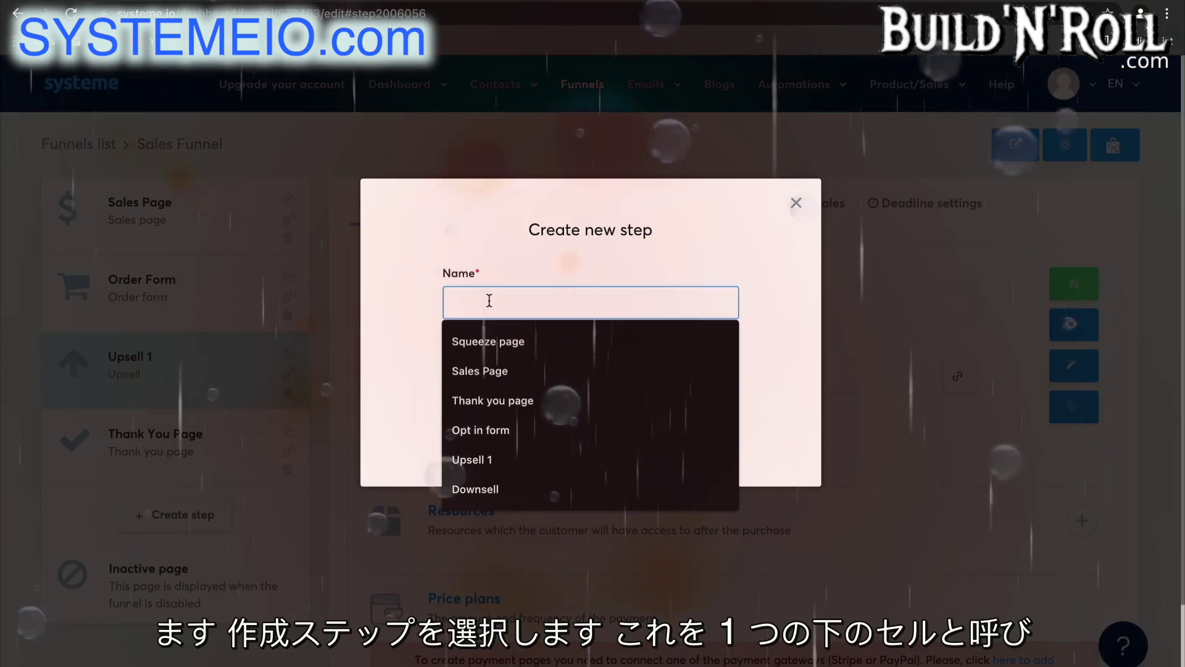
type("D")
left_click(521, 346)
left_click(525, 376)
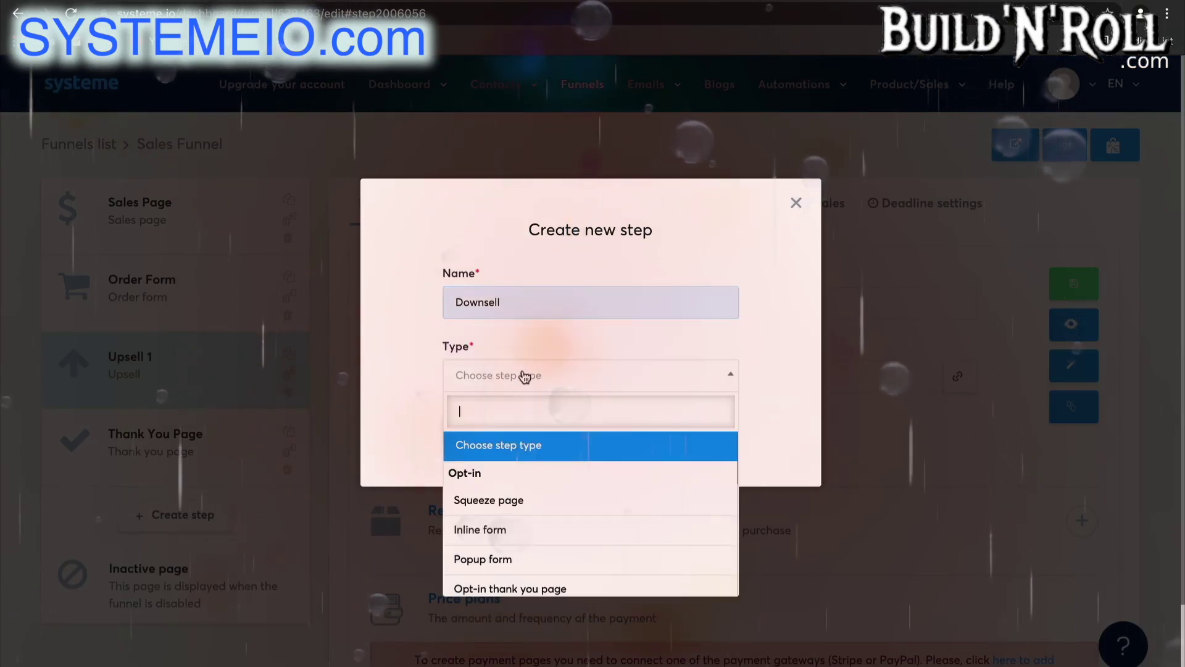
scroll(511, 543, "down", 3)
scroll(509, 548, "down", 2)
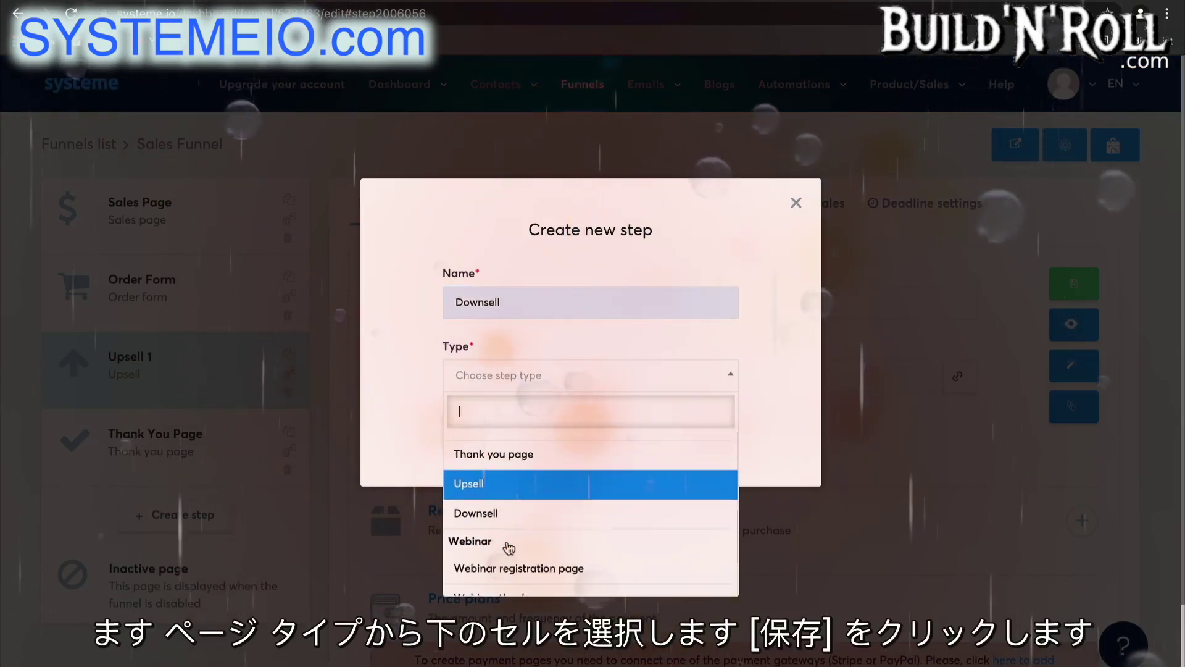
left_click(510, 503)
left_click(472, 415)
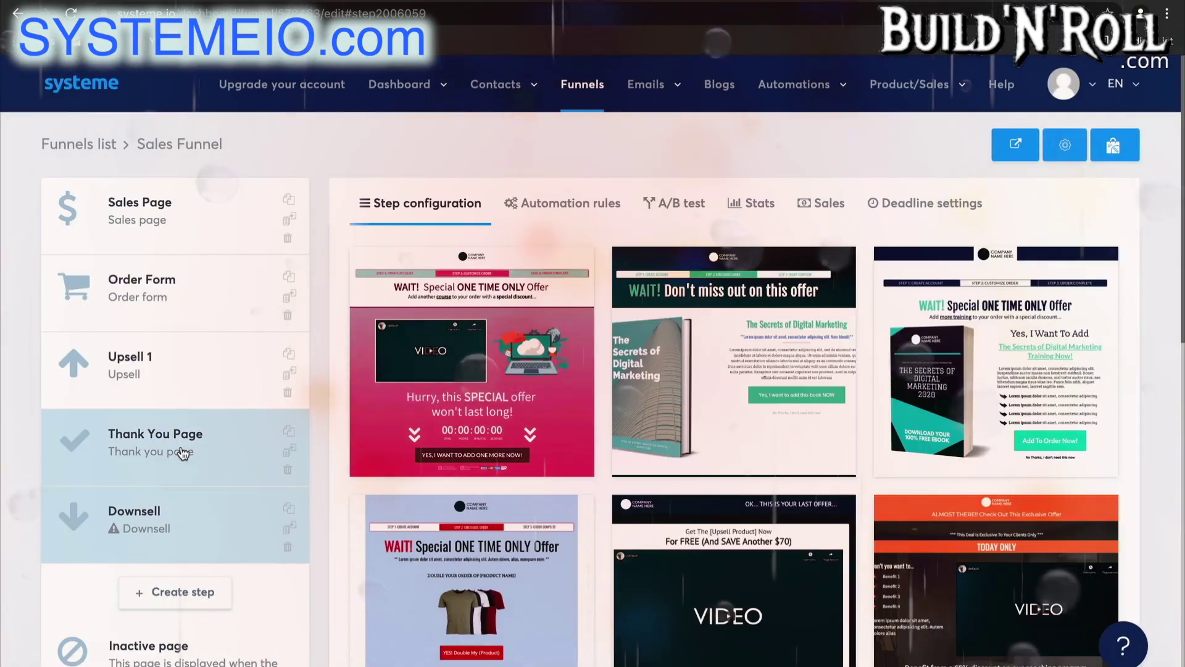
- Choose the "Customize your order" video template for the Downsell step and move it above the Thank You Page
left_click(183, 454)
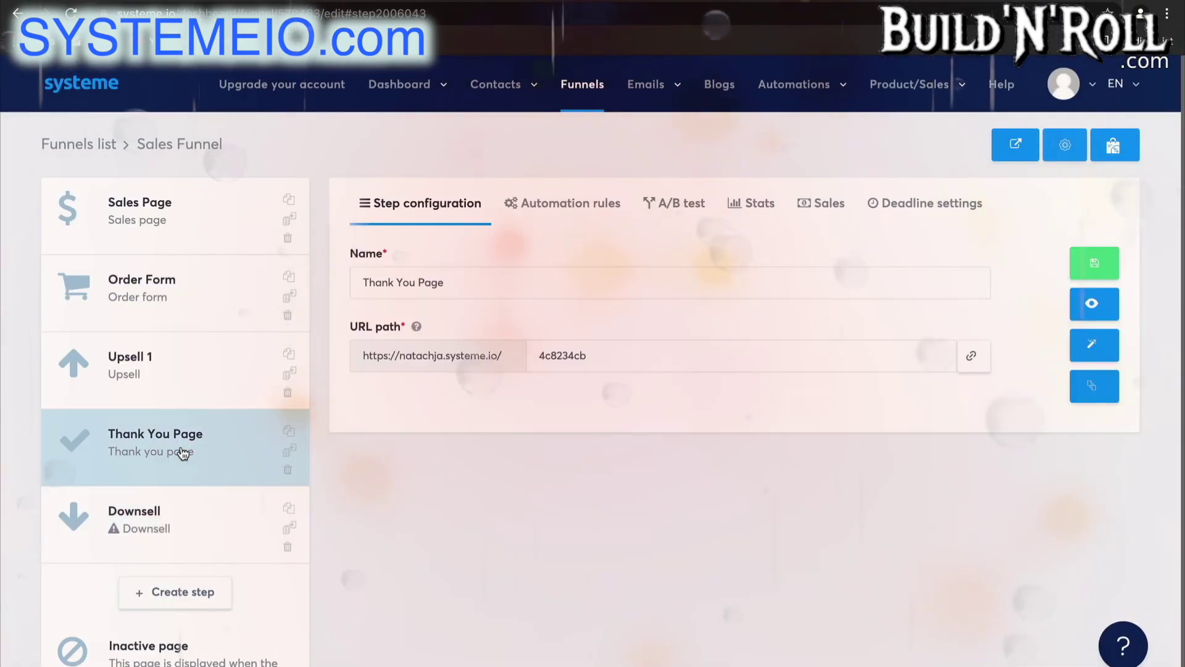
left_click(136, 516)
scroll(742, 572, "down", 3)
scroll(742, 572, "down", 10)
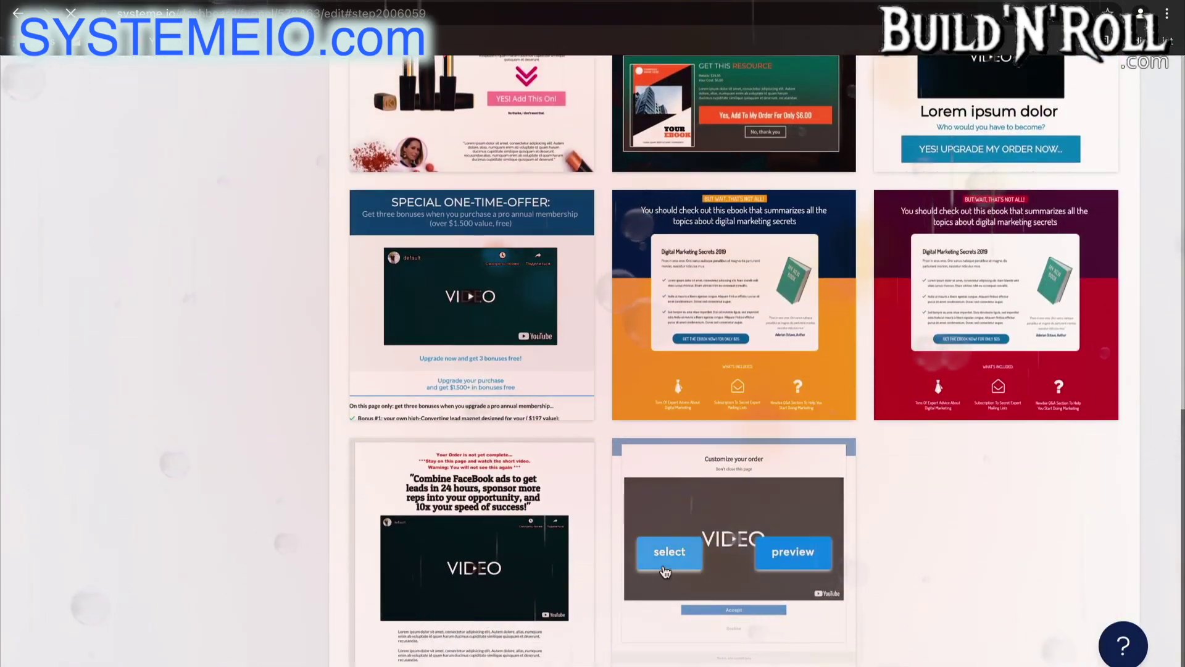
left_click(667, 559)
left_click_drag(180, 534, 180, 457)
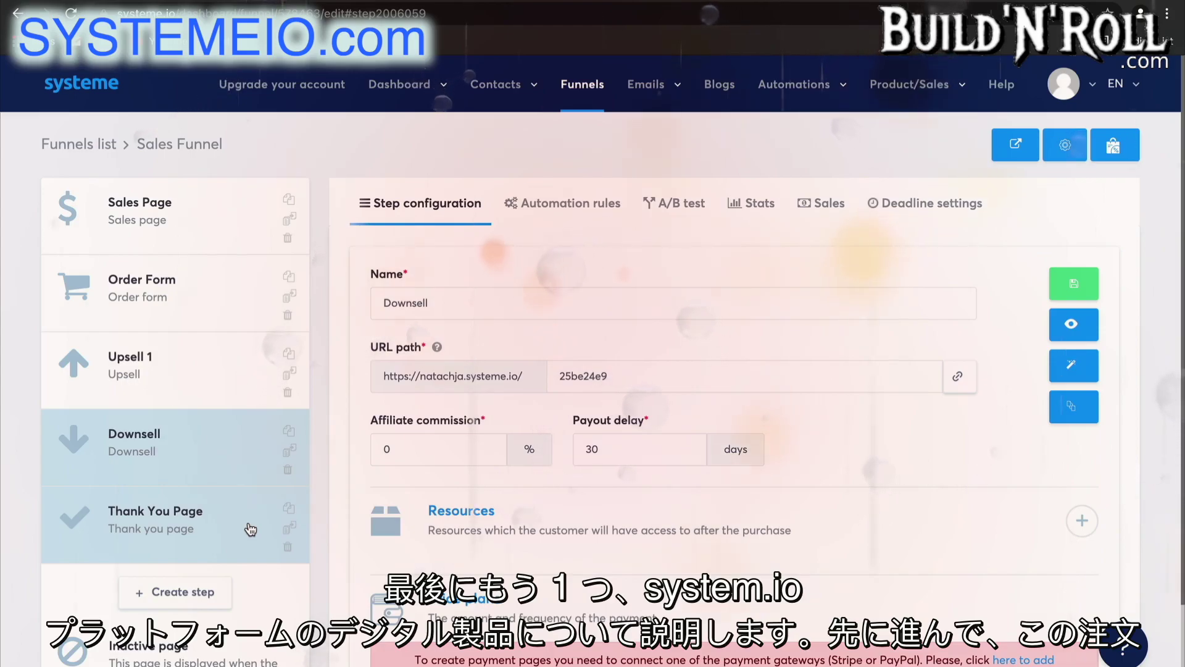
- Add a resource entry to the Order Form step and review the available resource types and the price plans section
left_click(203, 312)
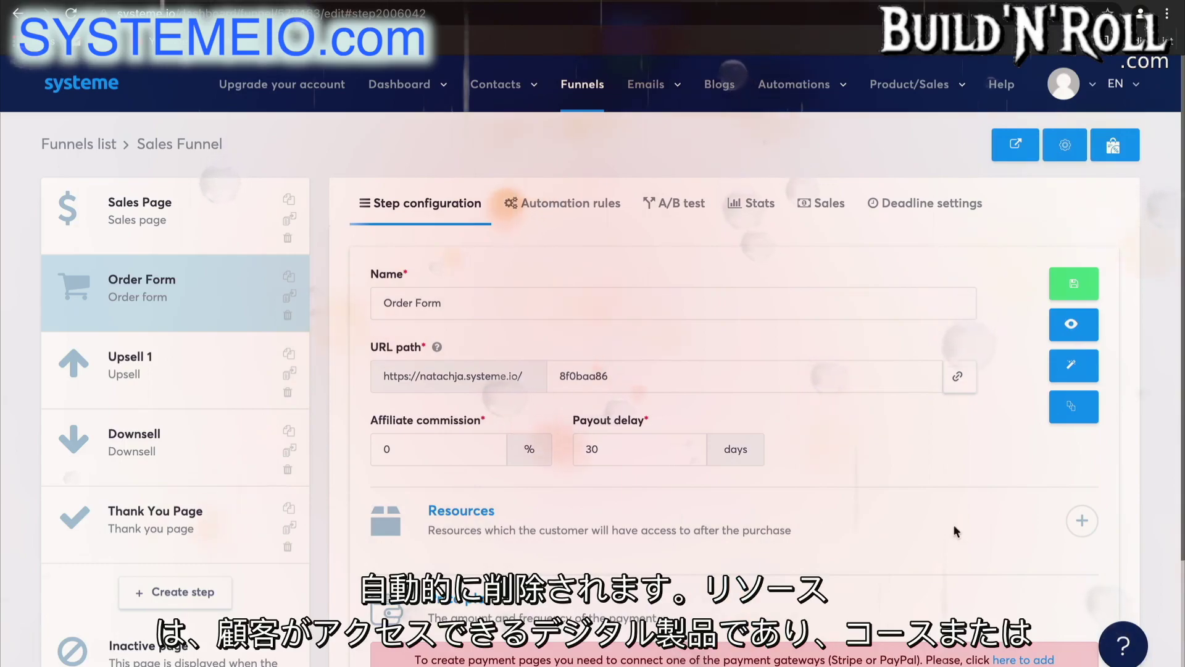
left_click(1082, 521)
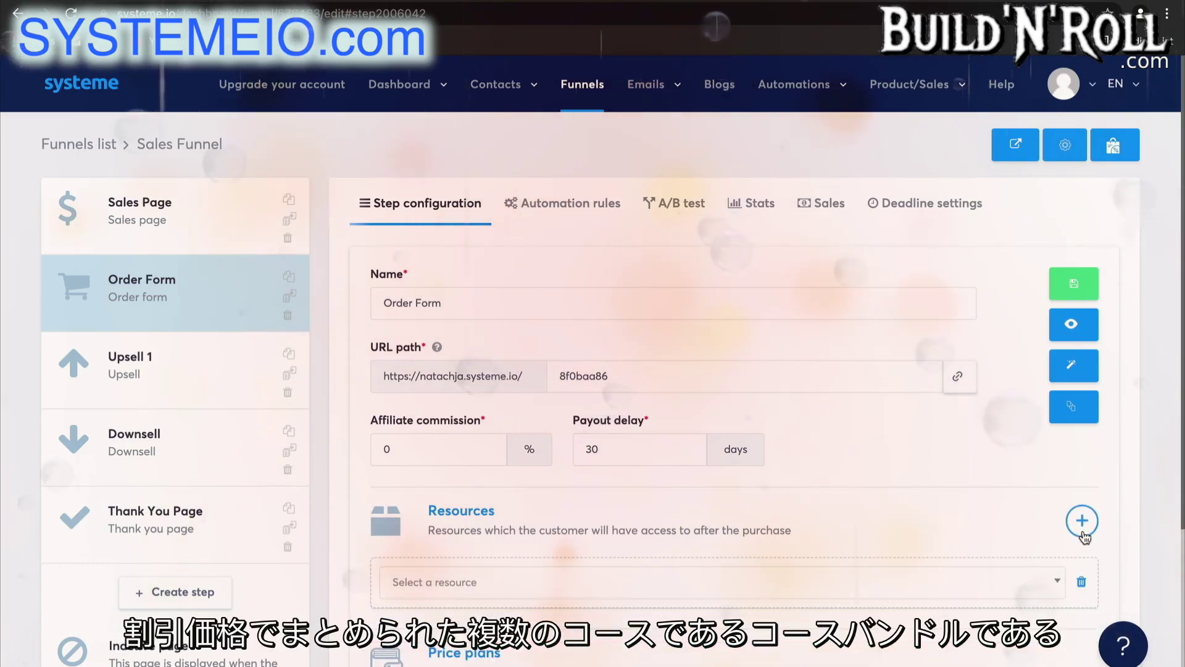
left_click(945, 601)
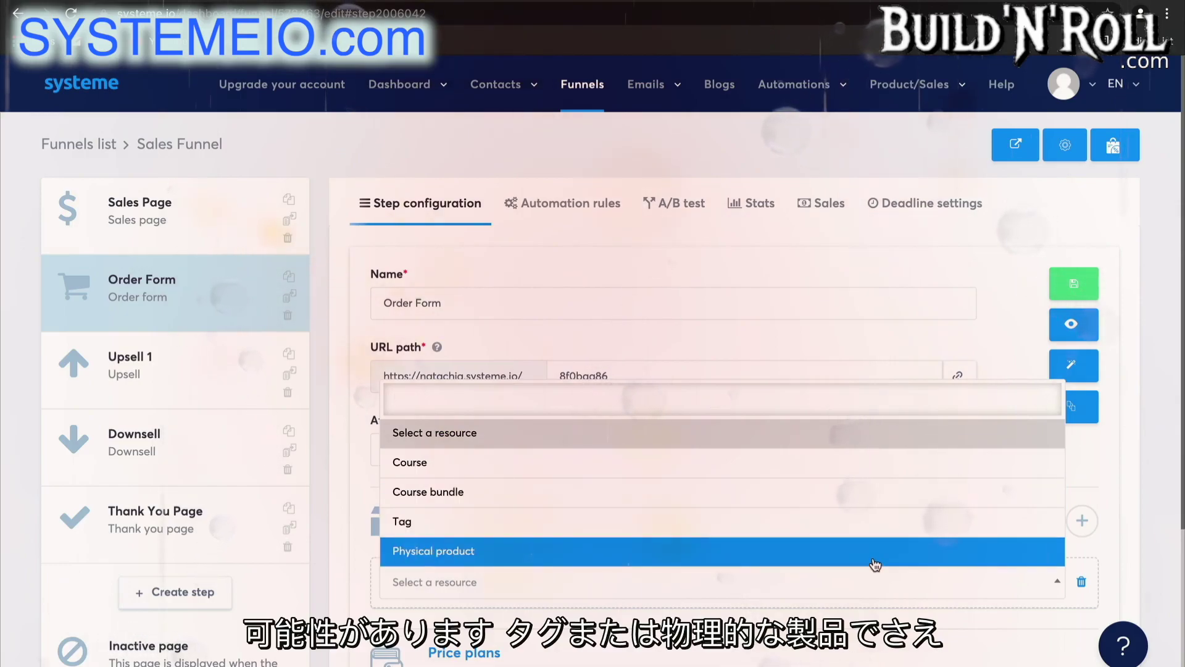
left_click(1094, 483)
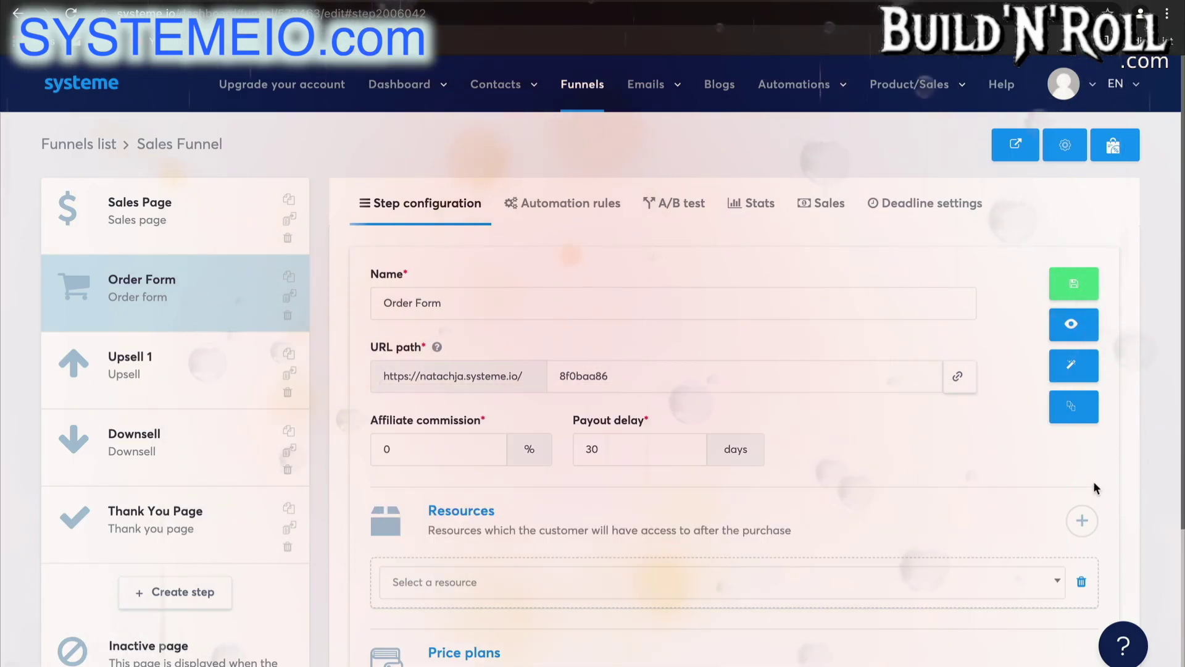
scroll(1094, 485, "down", 2)
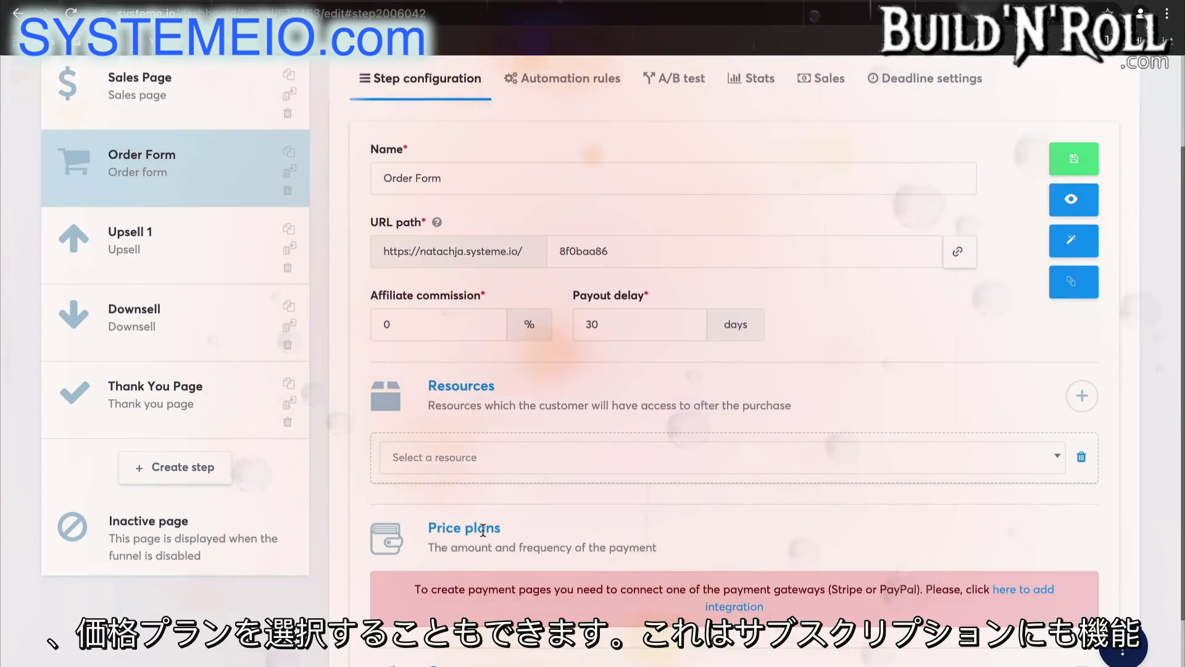
scroll(688, 536, "down", 1)
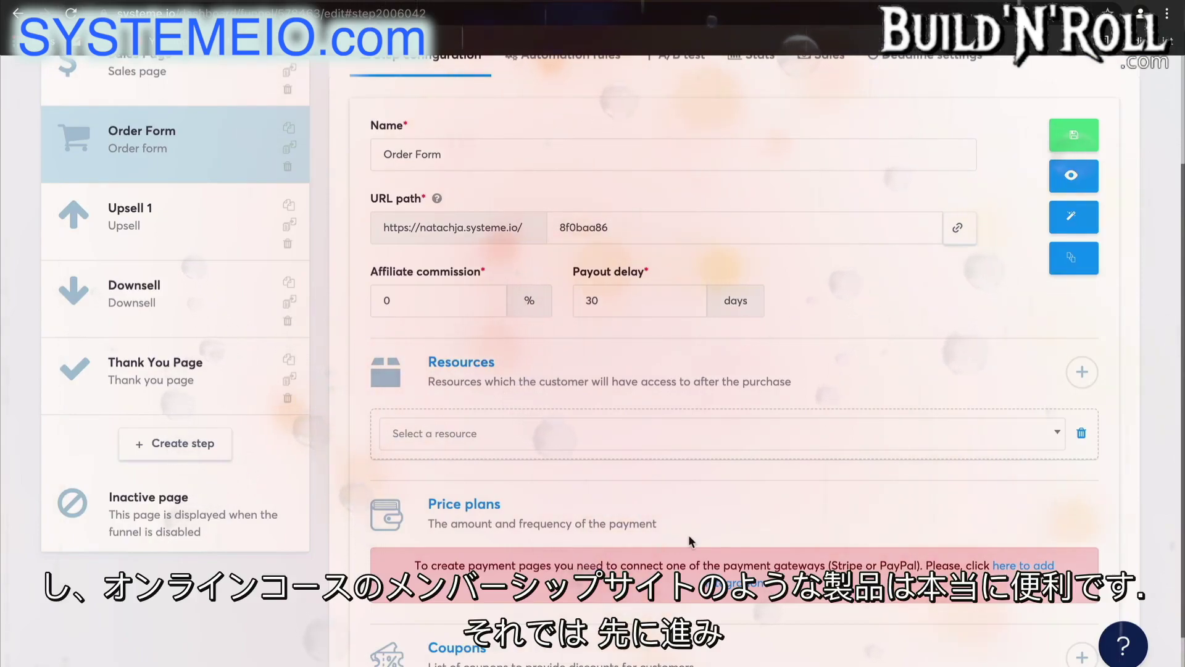
- Set the Order Form resource to the course "Real Estate Course" with the access type Full access
left_click(701, 436)
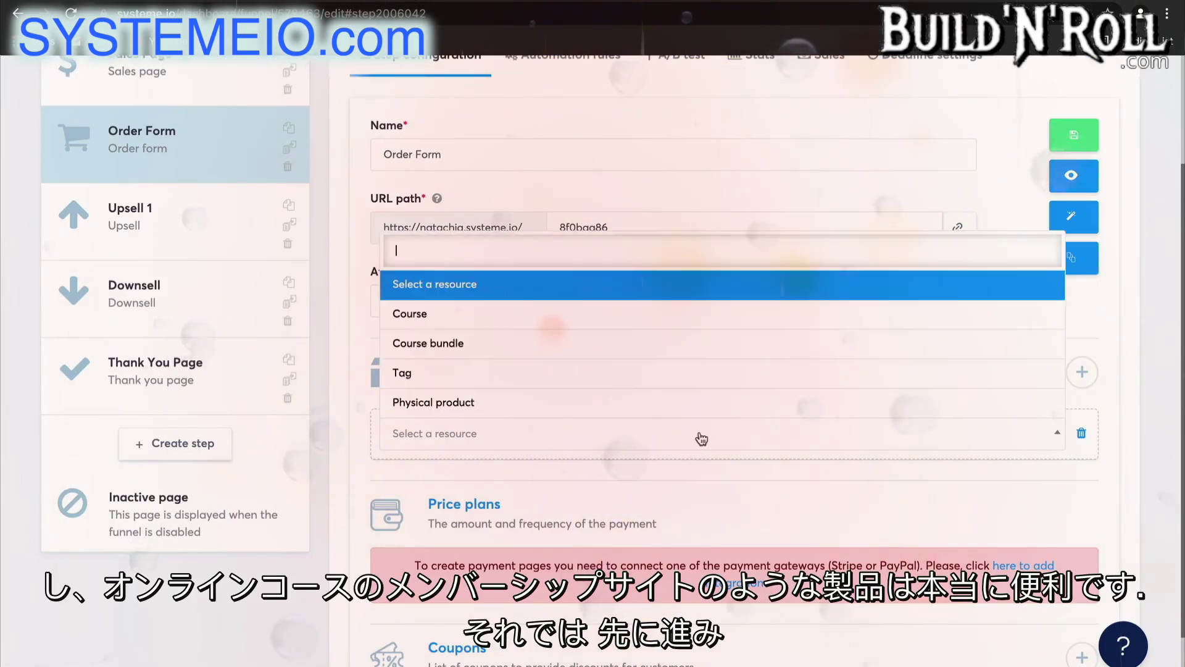
left_click(642, 313)
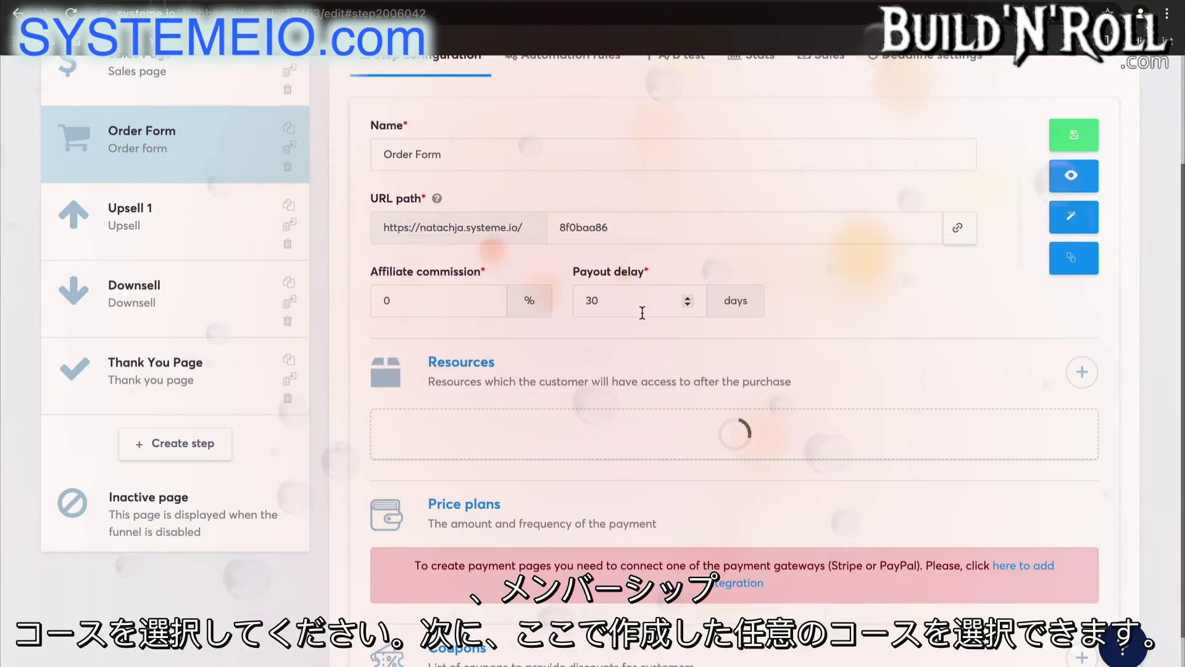
left_click(584, 494)
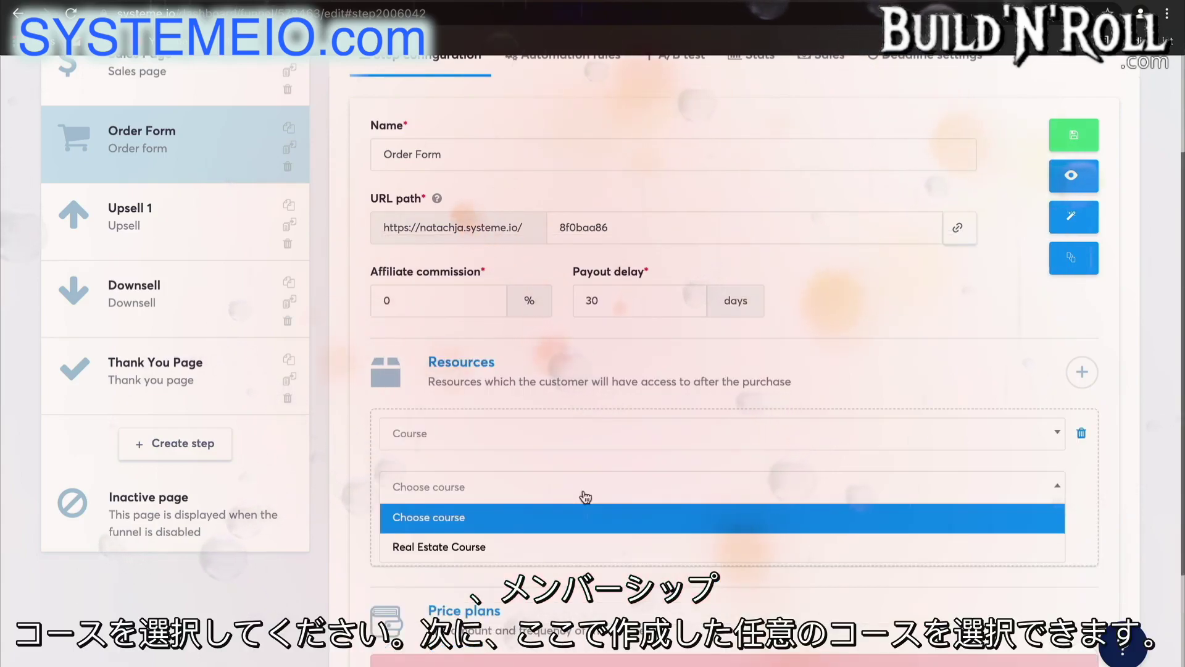
left_click(577, 547)
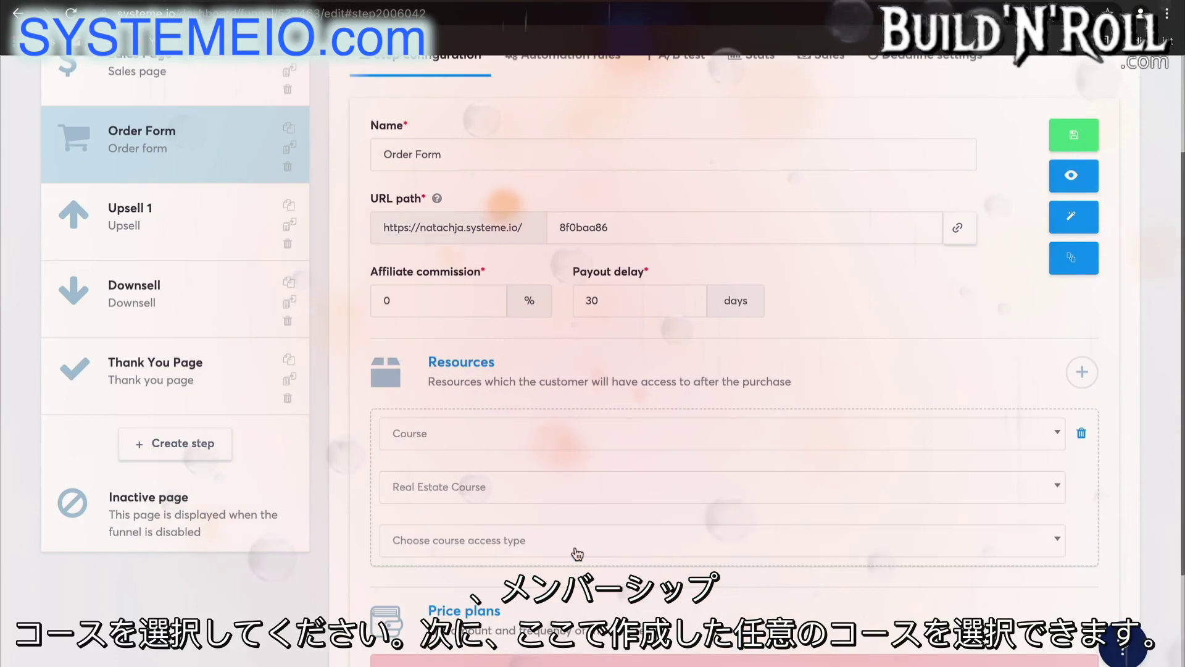
left_click(576, 549)
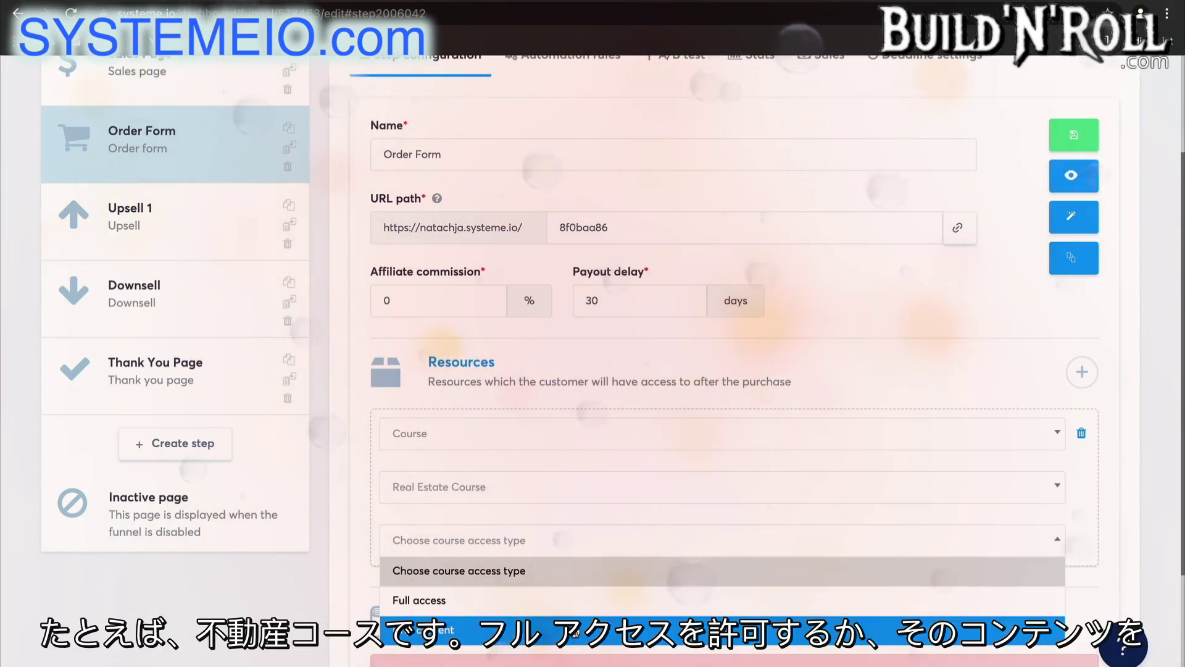
left_click(571, 602)
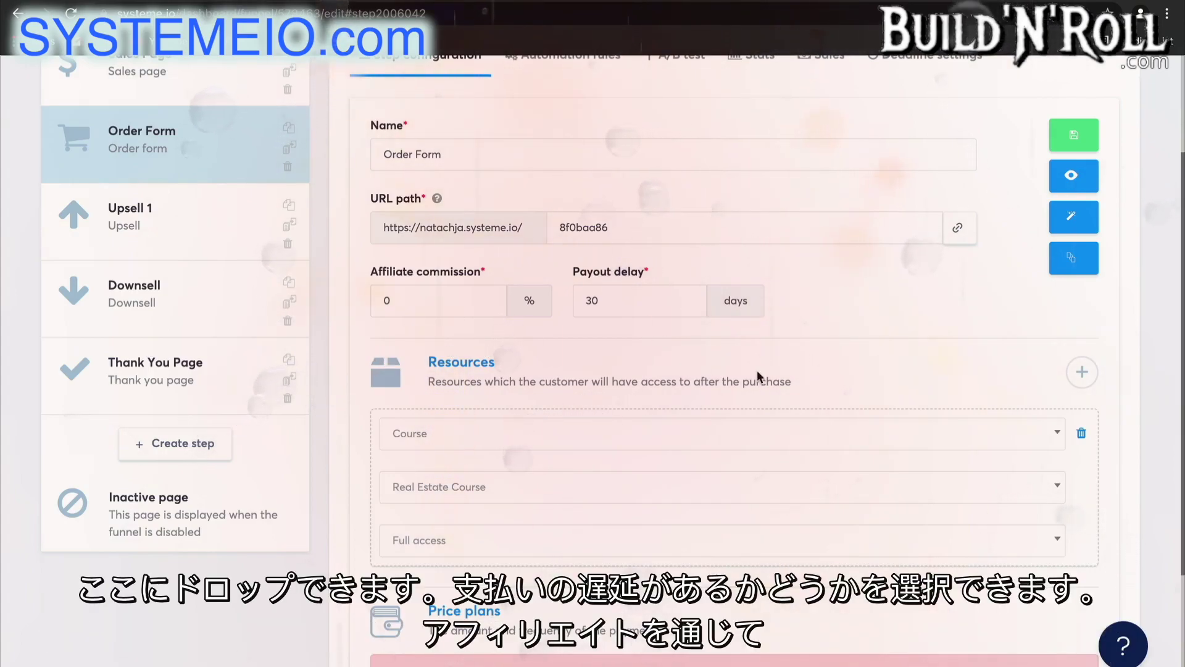
- Add another resource of type Tag to the Order Form step
scroll(841, 376, "down", 3)
scroll(842, 375, "up", 4)
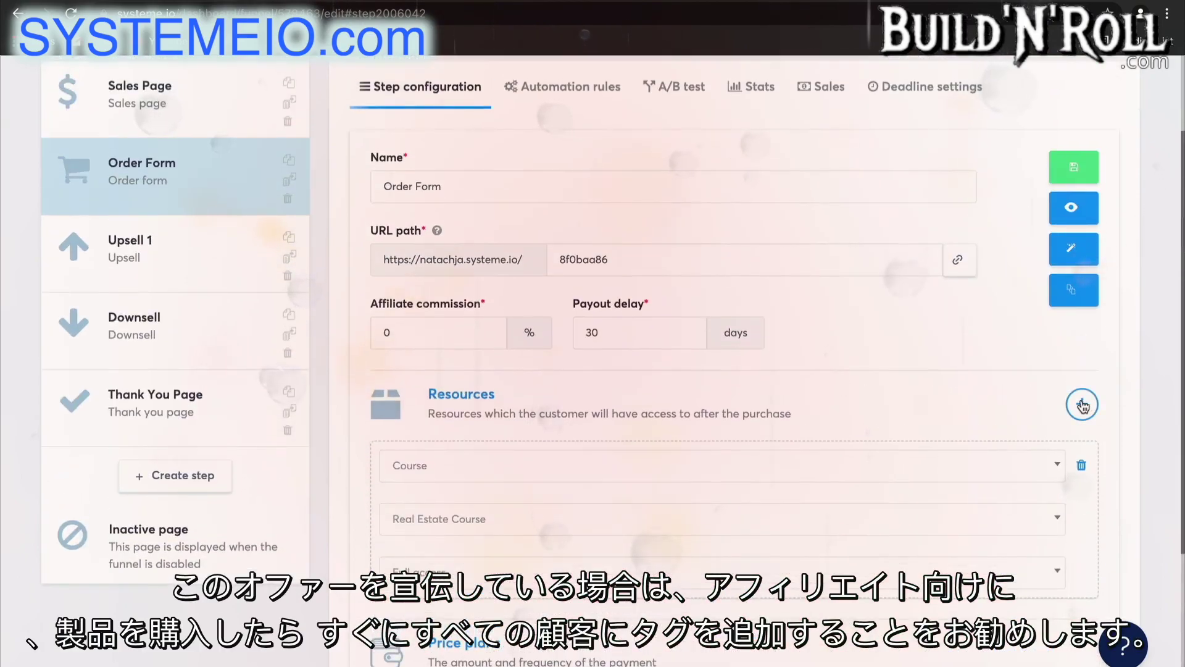
left_click(1082, 405)
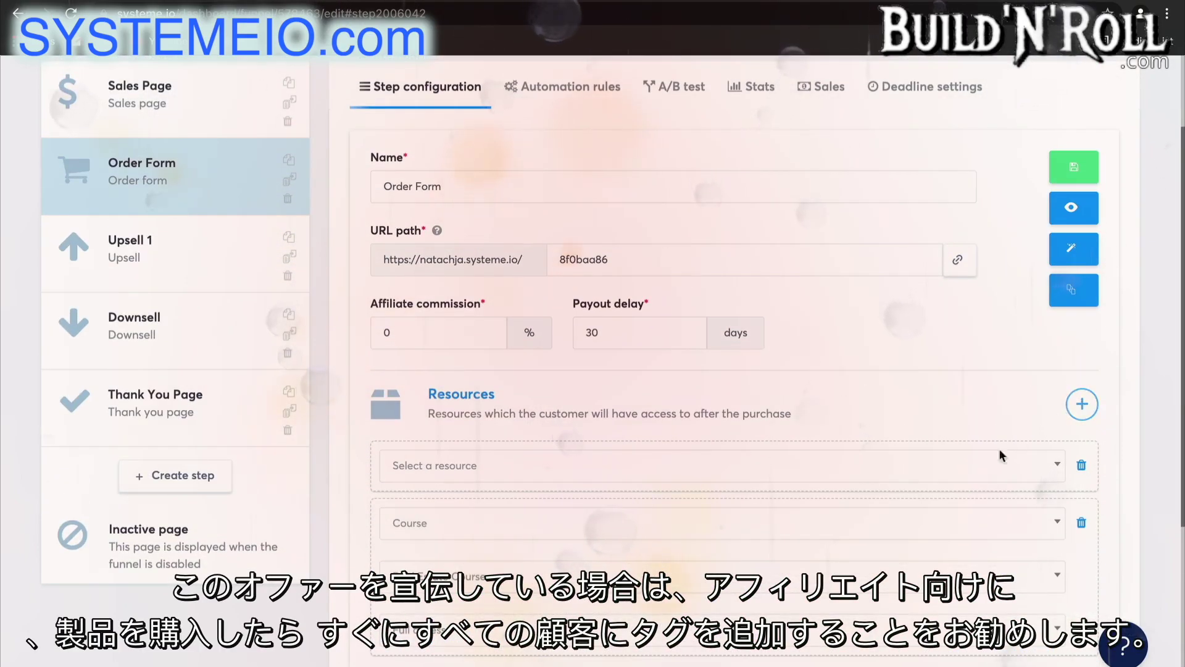
left_click(940, 476)
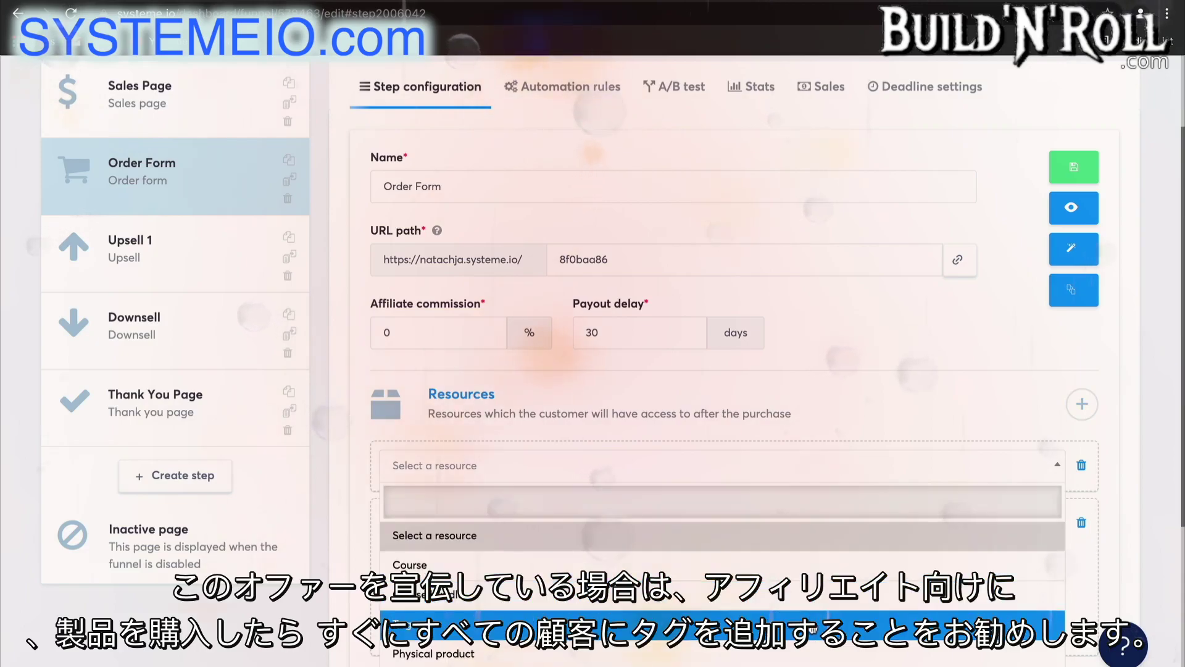
left_click(813, 625)
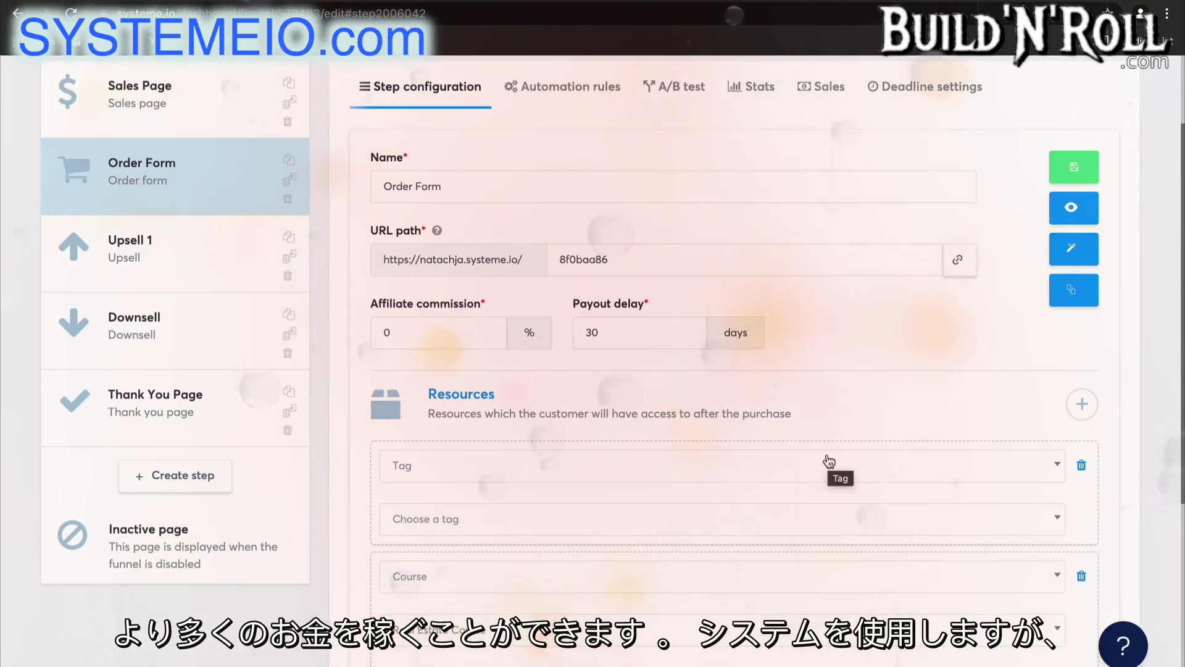
- Leave the Sales Funnel and open the list of email newsletters
scroll(839, 362, "up", 2)
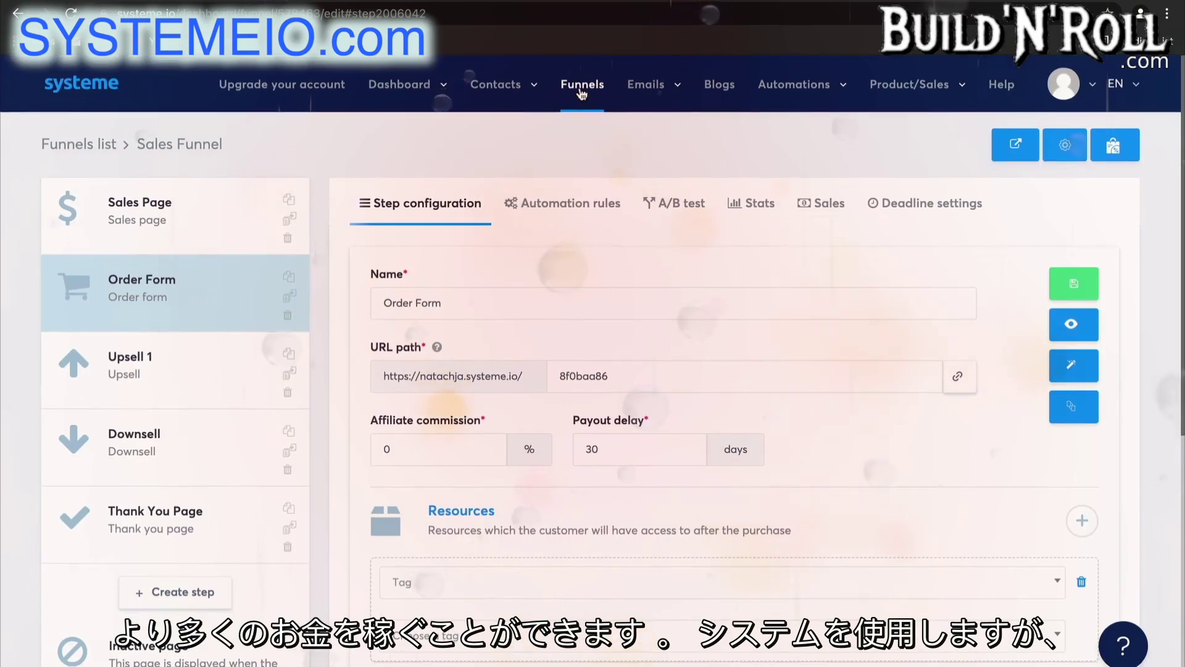
left_click(586, 86)
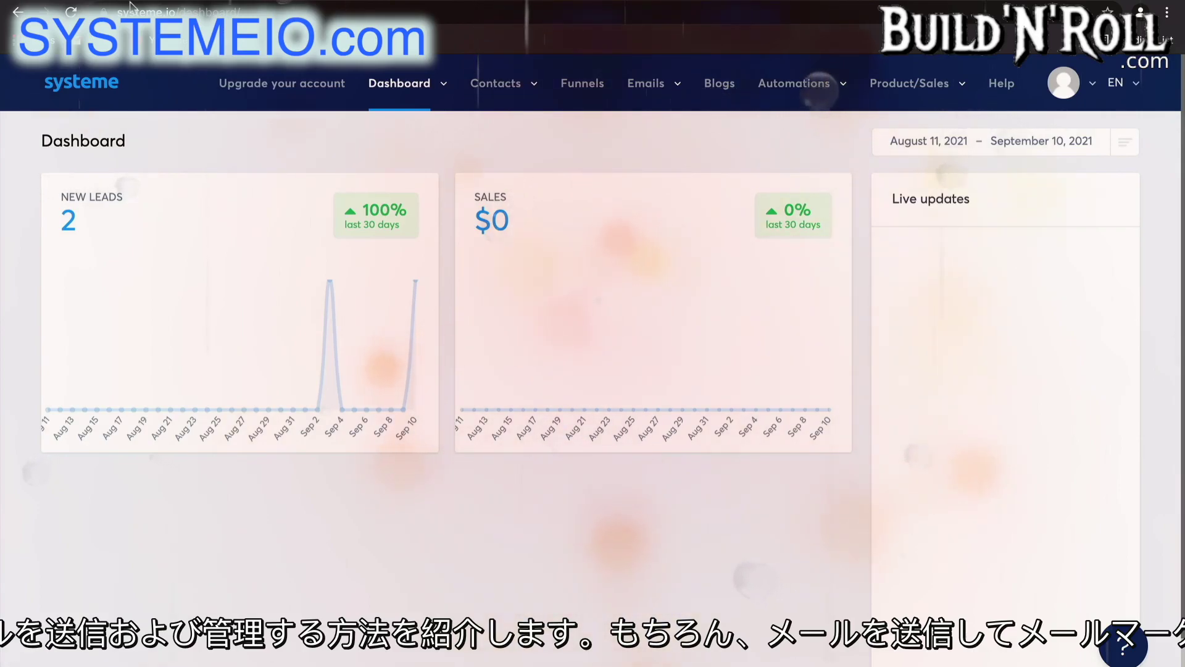
mouse_move(612, 99)
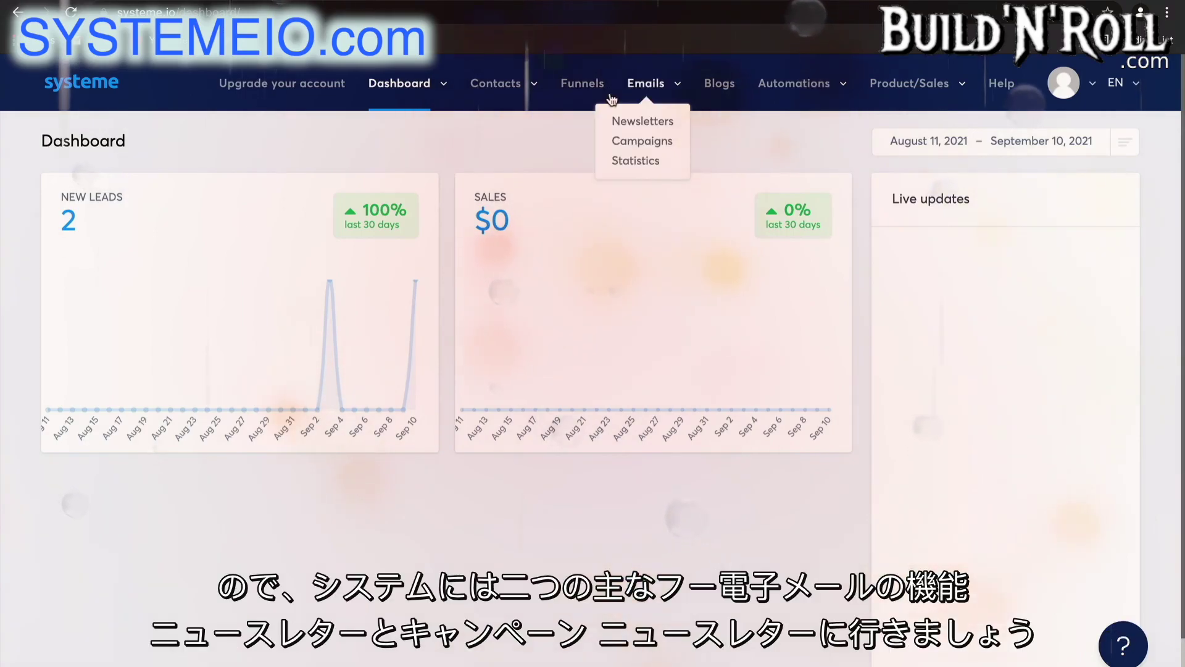
left_click(657, 123)
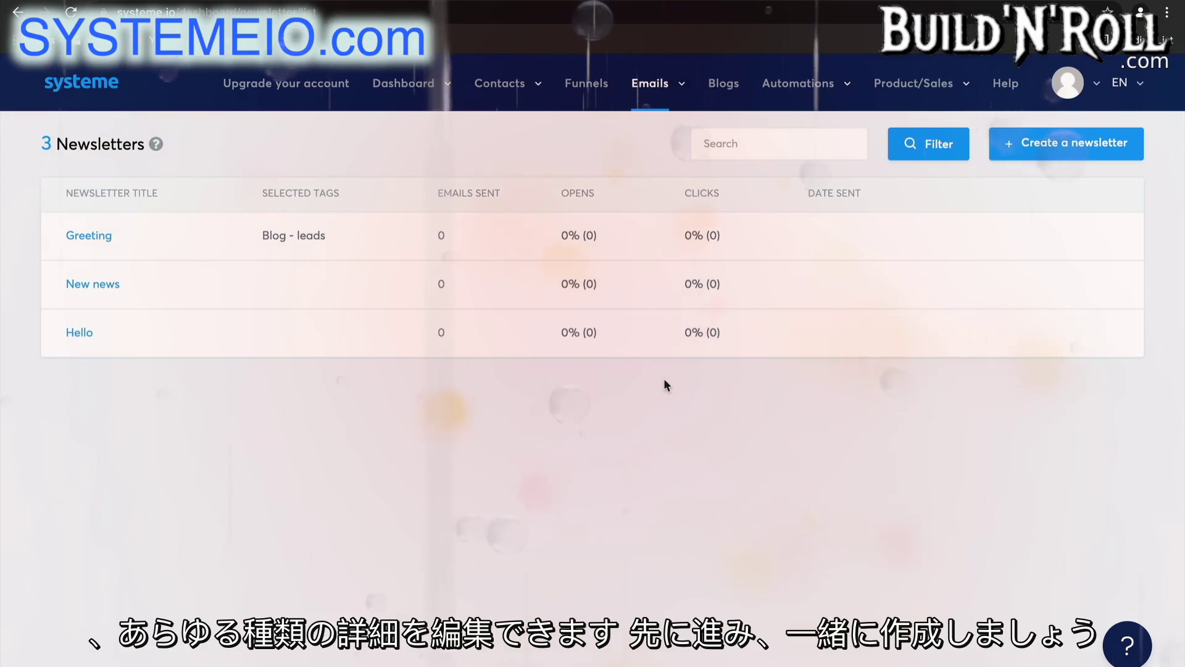
- Start a new newsletter with the subject "New Offer September"
left_click(1035, 149)
left_click(759, 279)
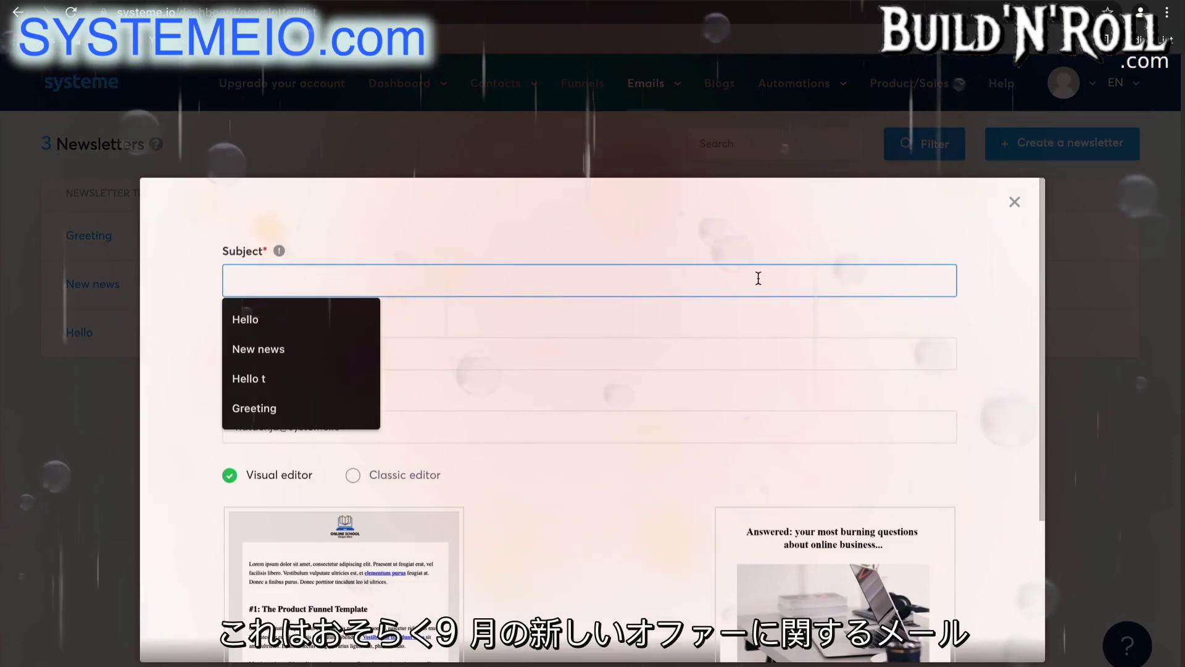
type("N")
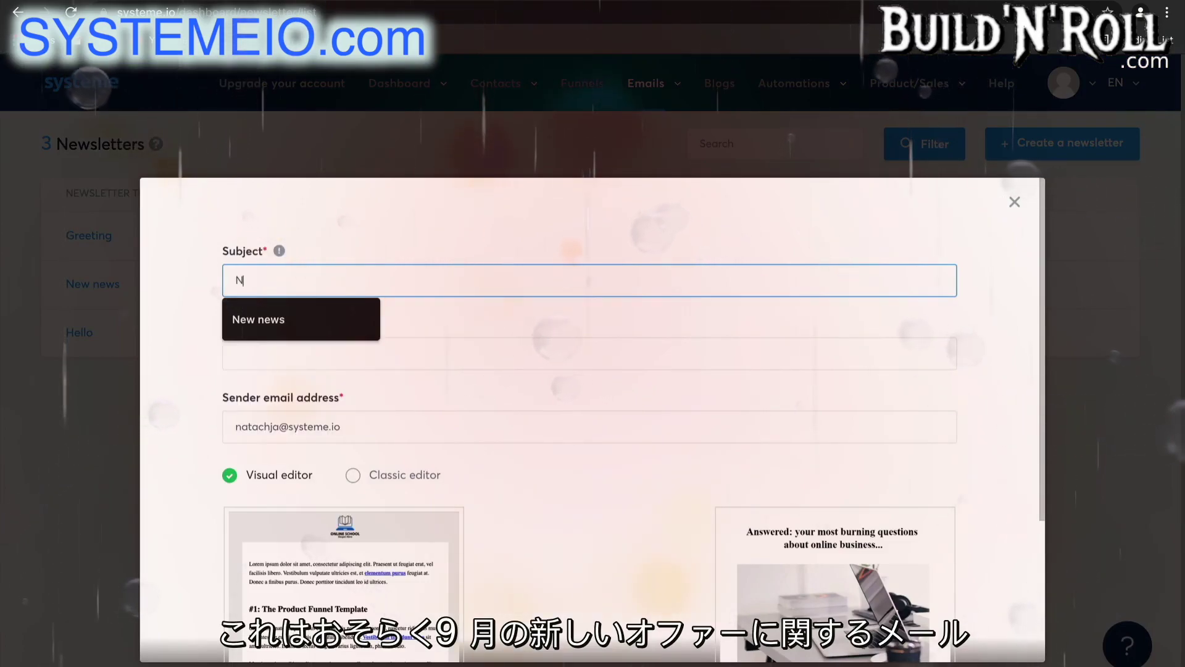
type("ew Off")
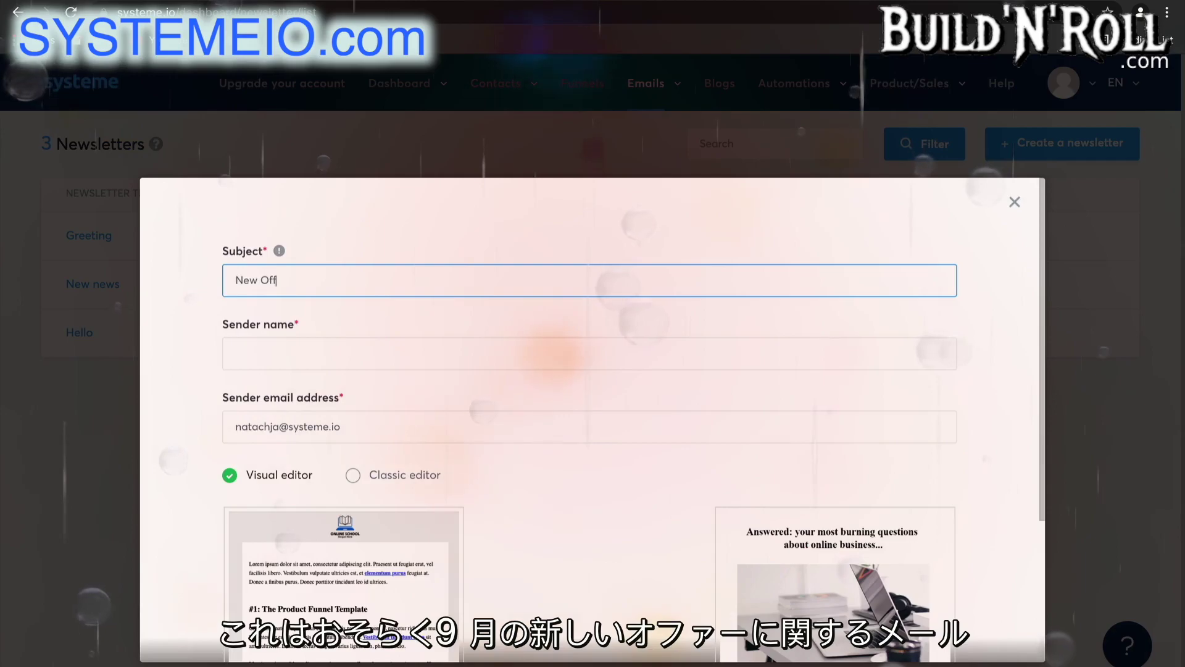
type("er S")
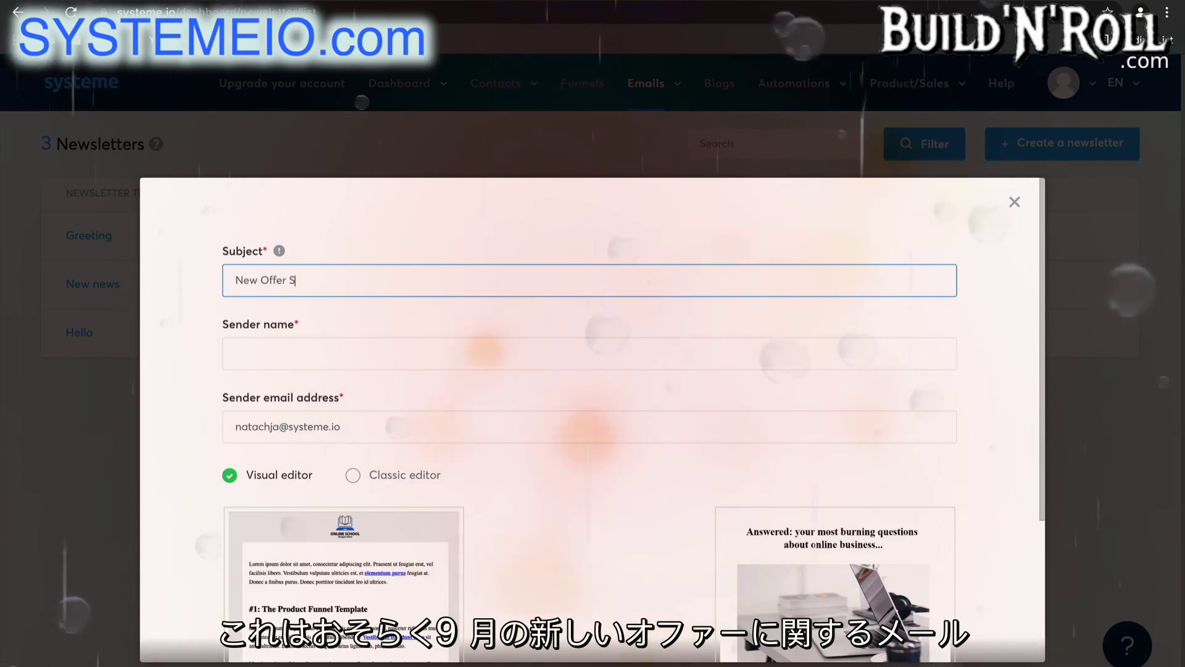
type("eptember")
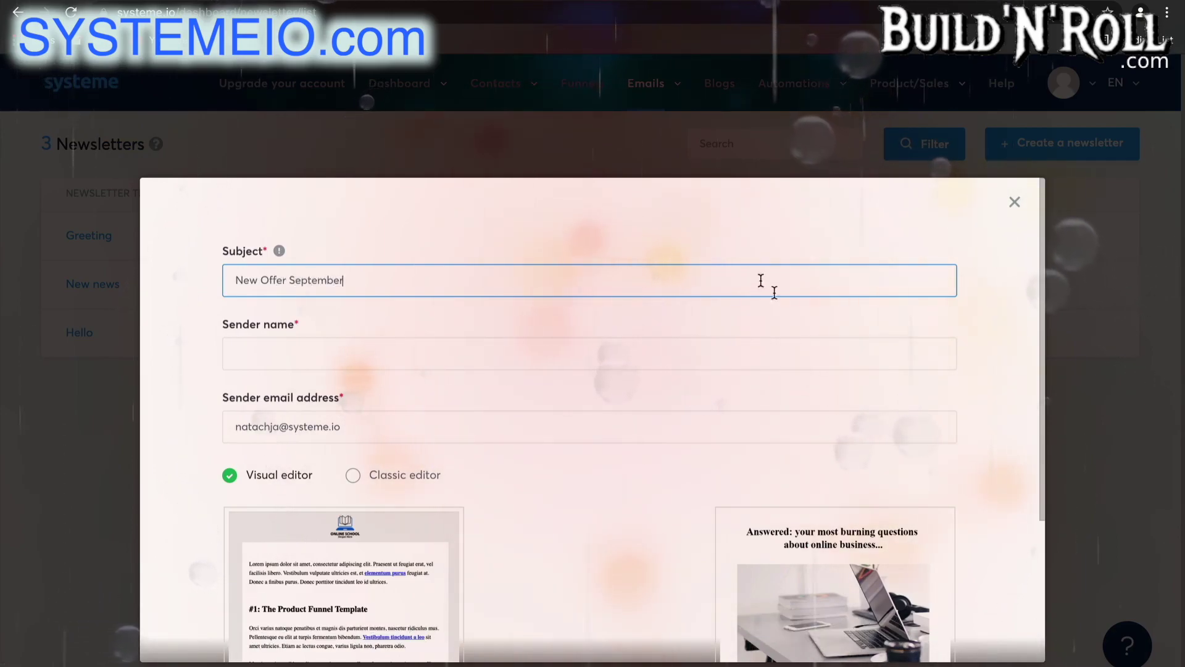
- Fill in the newsletter's sender name and replace the sender email address with the saved personal one
left_click(550, 348)
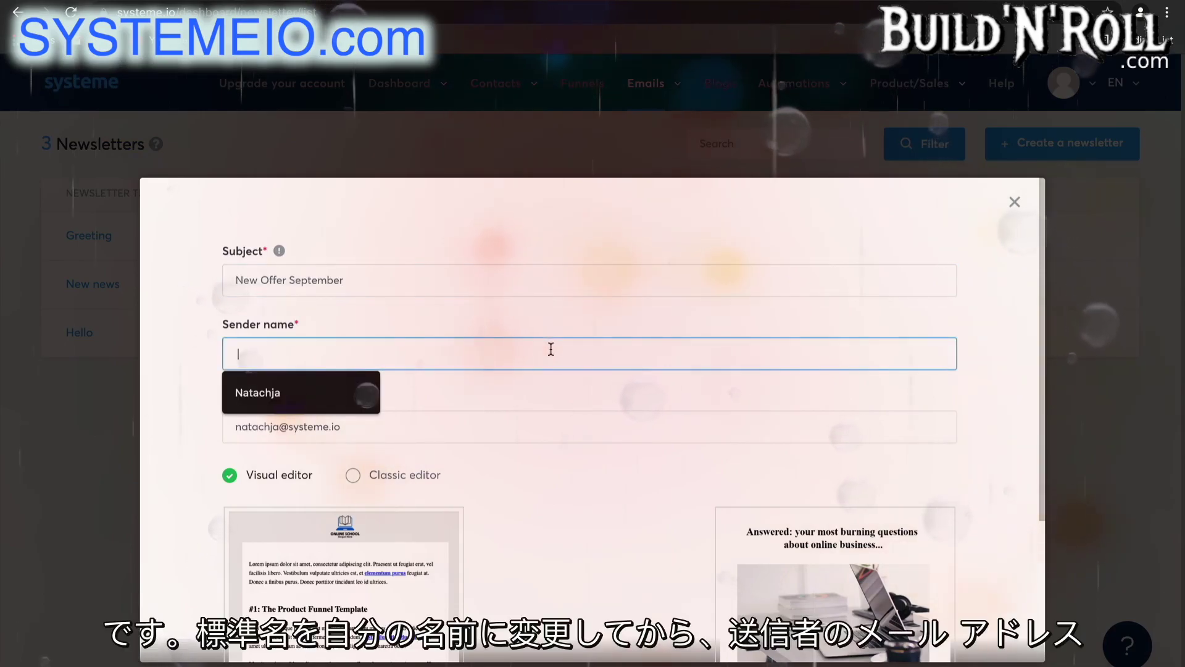
left_click(338, 397)
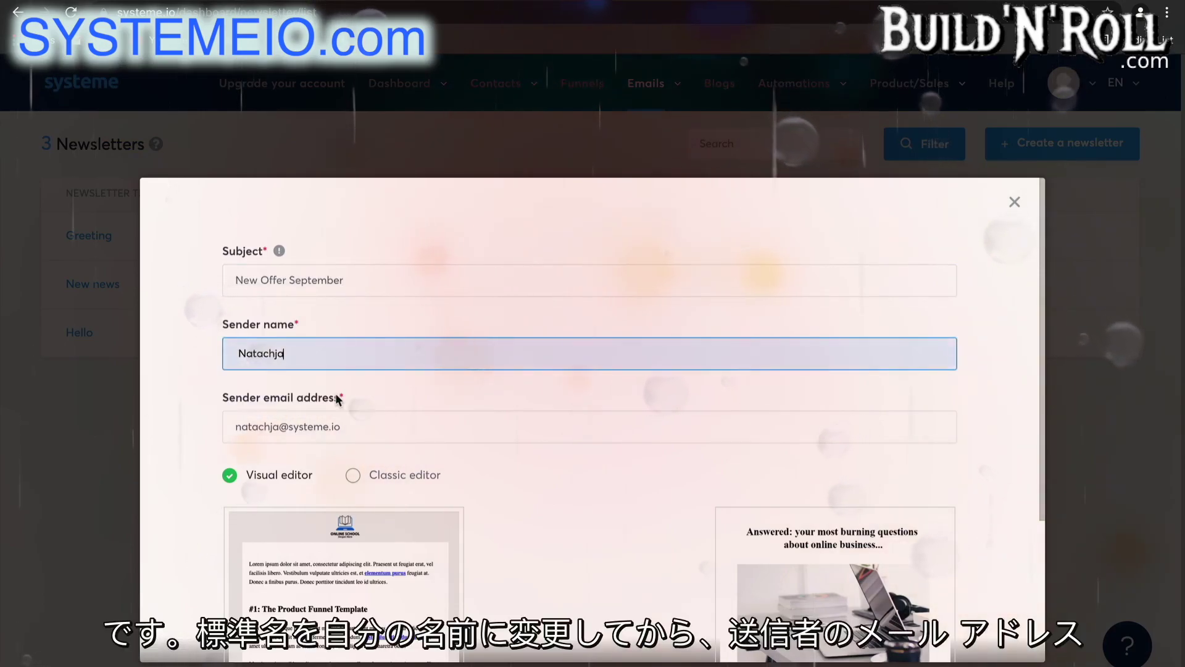
left_click(367, 426)
left_click_drag(341, 426, 295, 426)
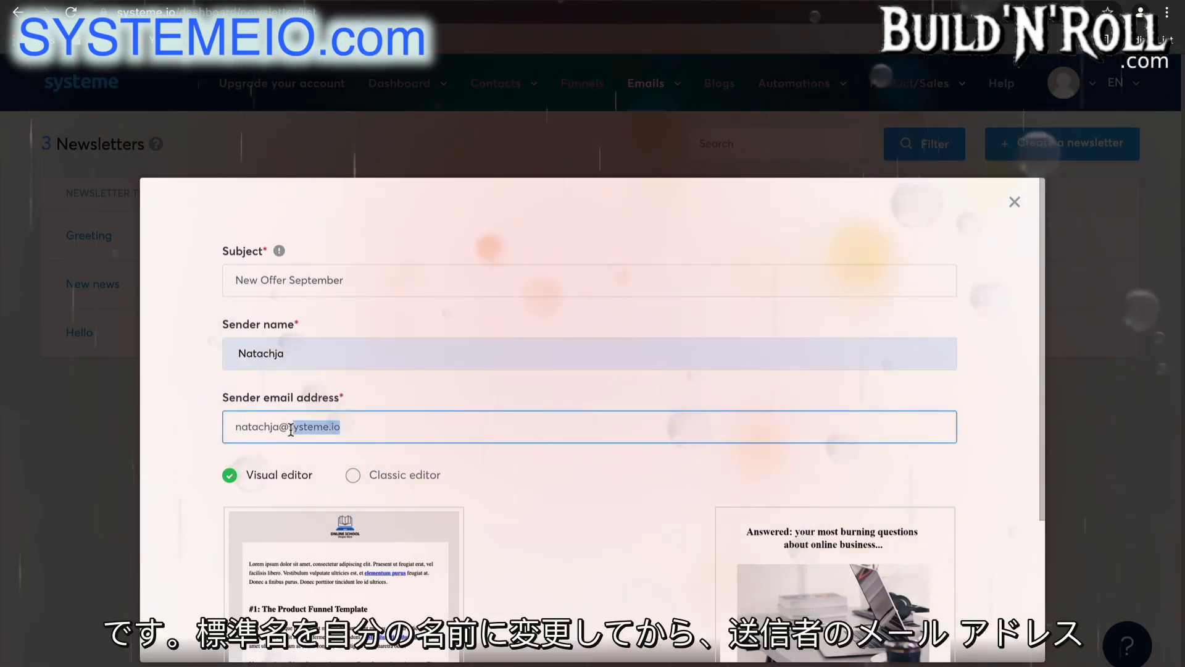
key("BackSpace")
key("BackSpace")
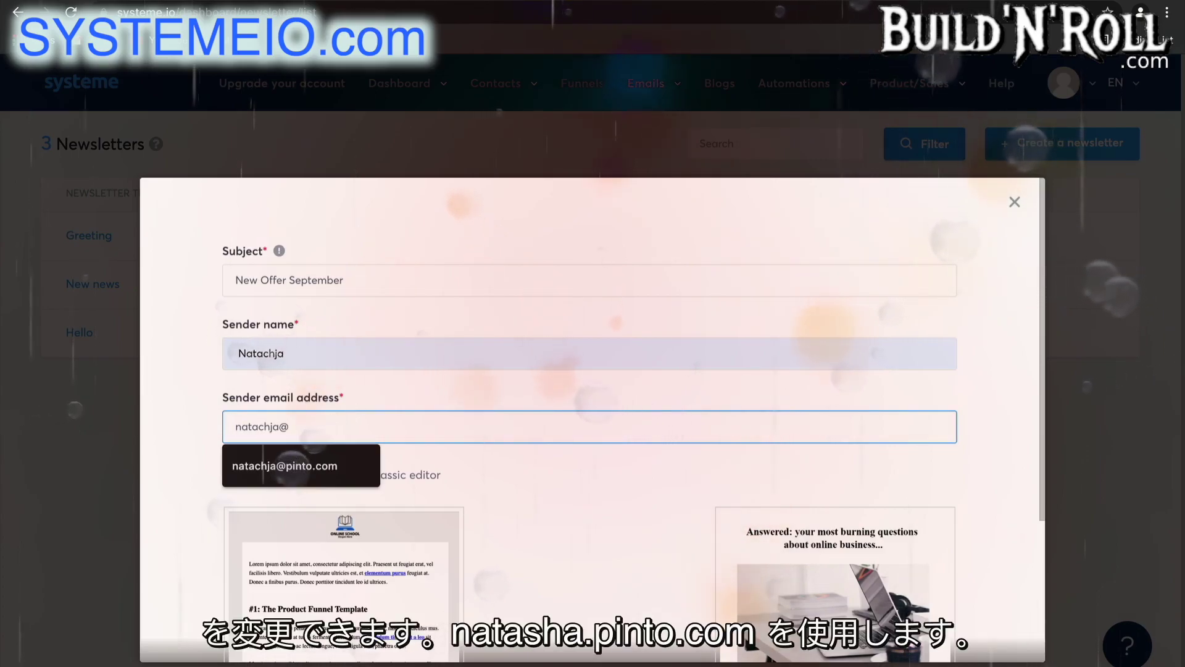
left_click(305, 463)
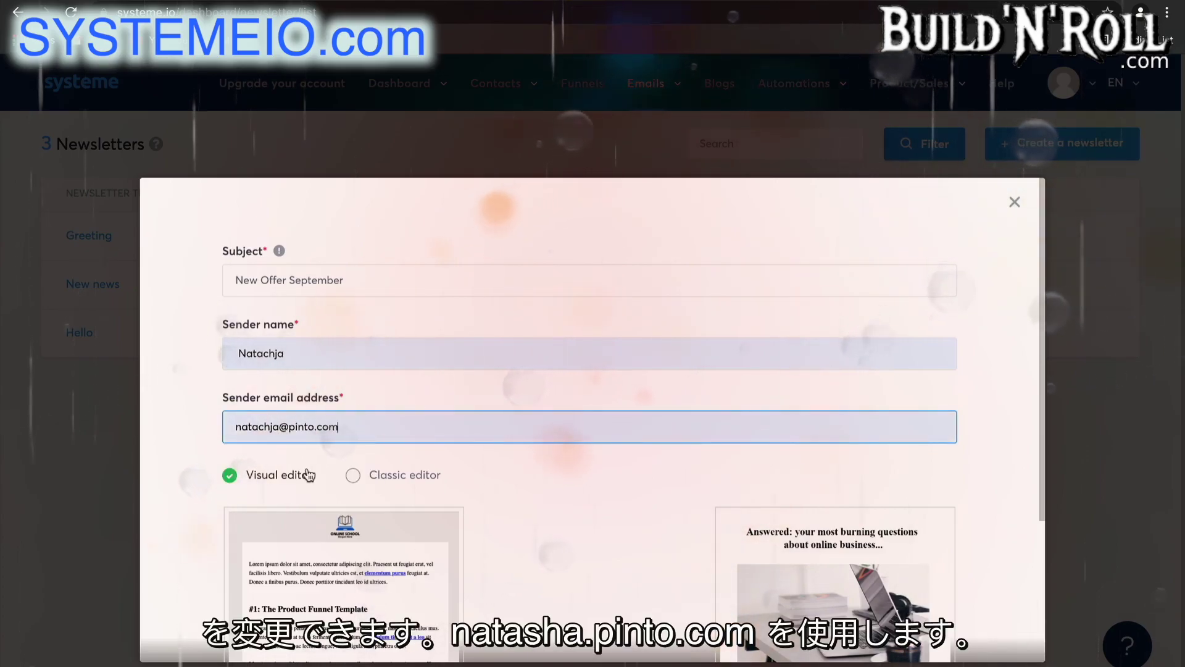
- Choose the Classic editor for the newsletter and create it
scroll(632, 499, "down", 3)
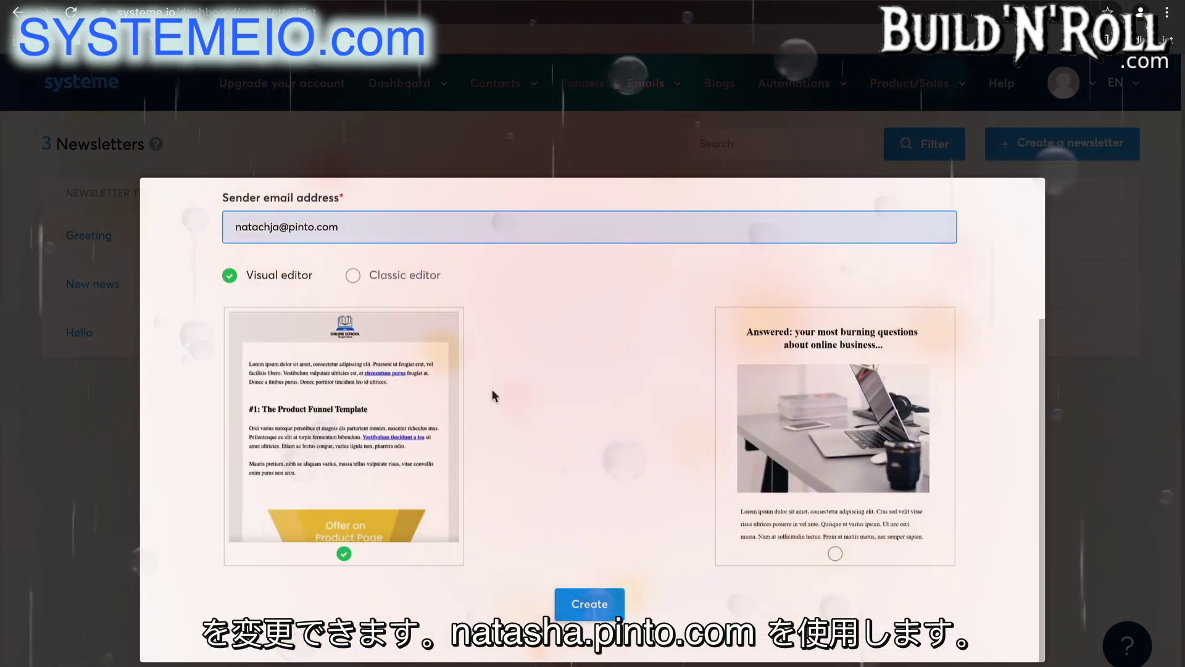
left_click(393, 275)
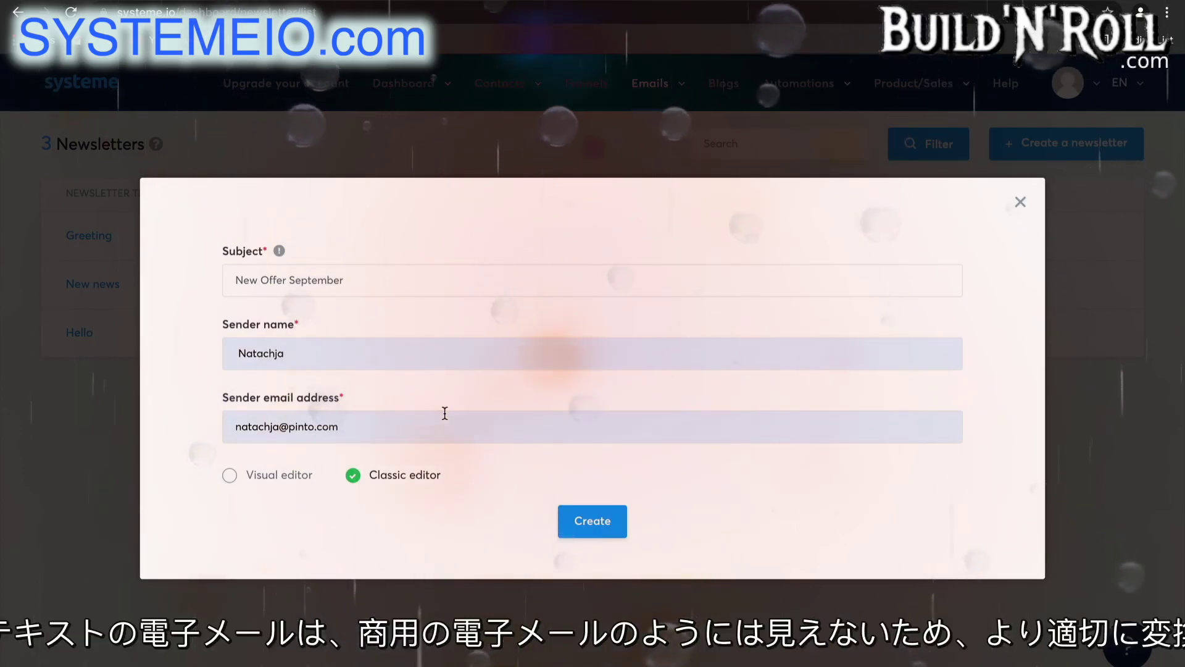
left_click(587, 520)
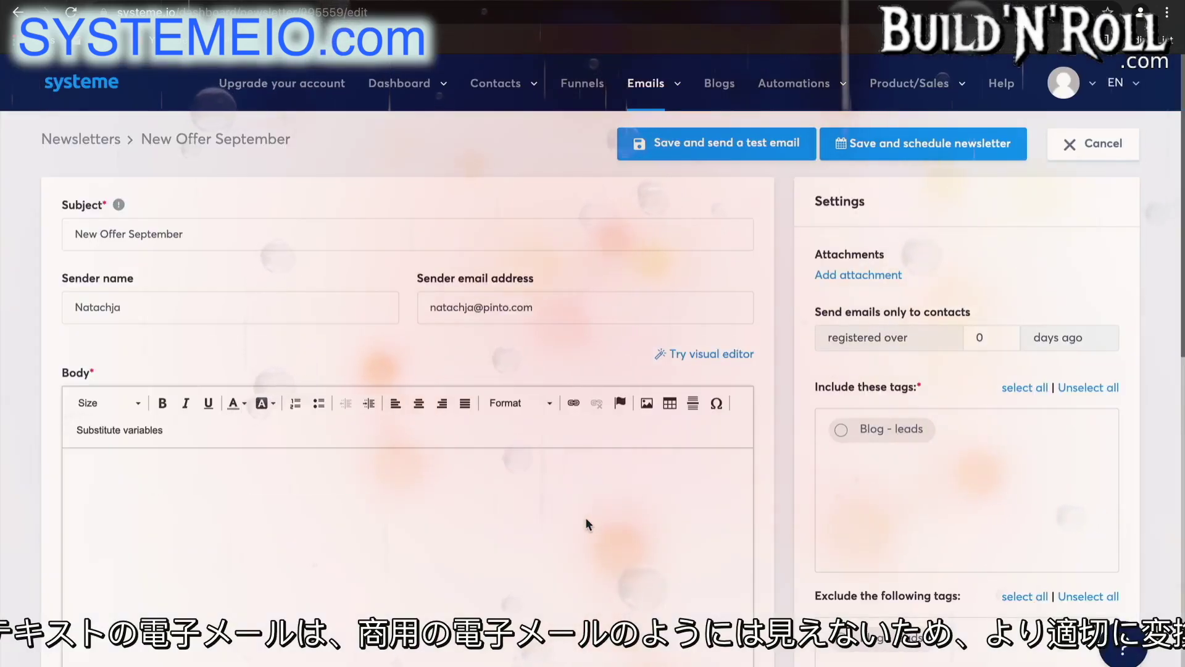
- Write the newsletter body as "Hey there" followed by "I would like to..." in a separate paragraph
scroll(587, 519, "down", 1)
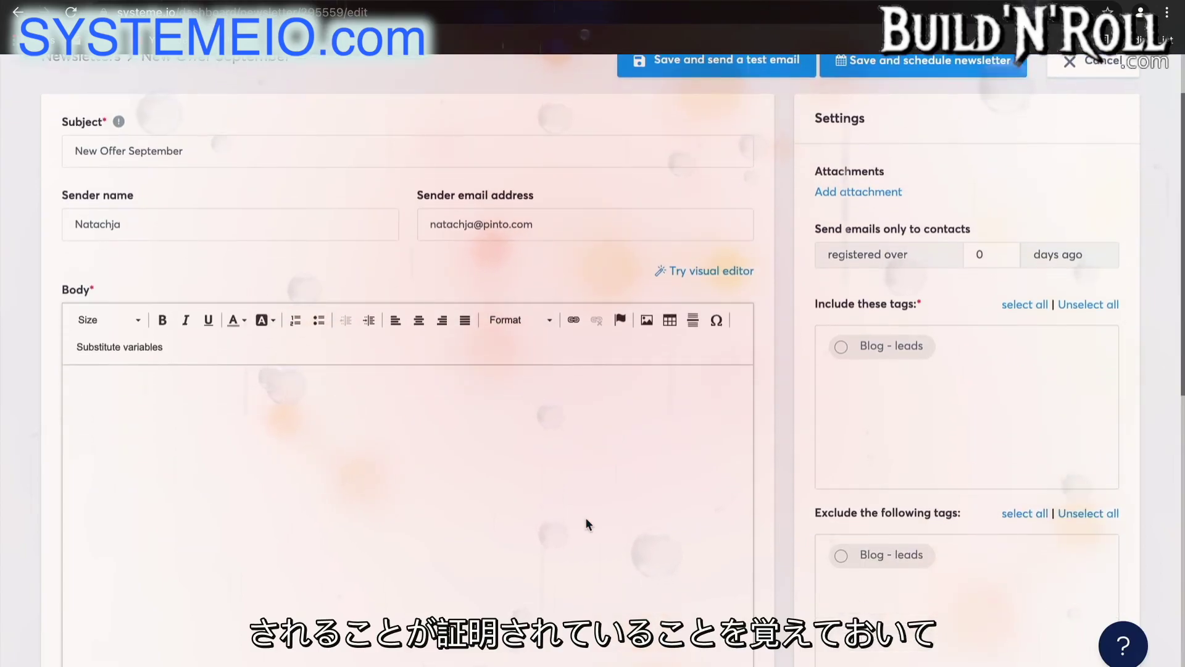
left_click(373, 418)
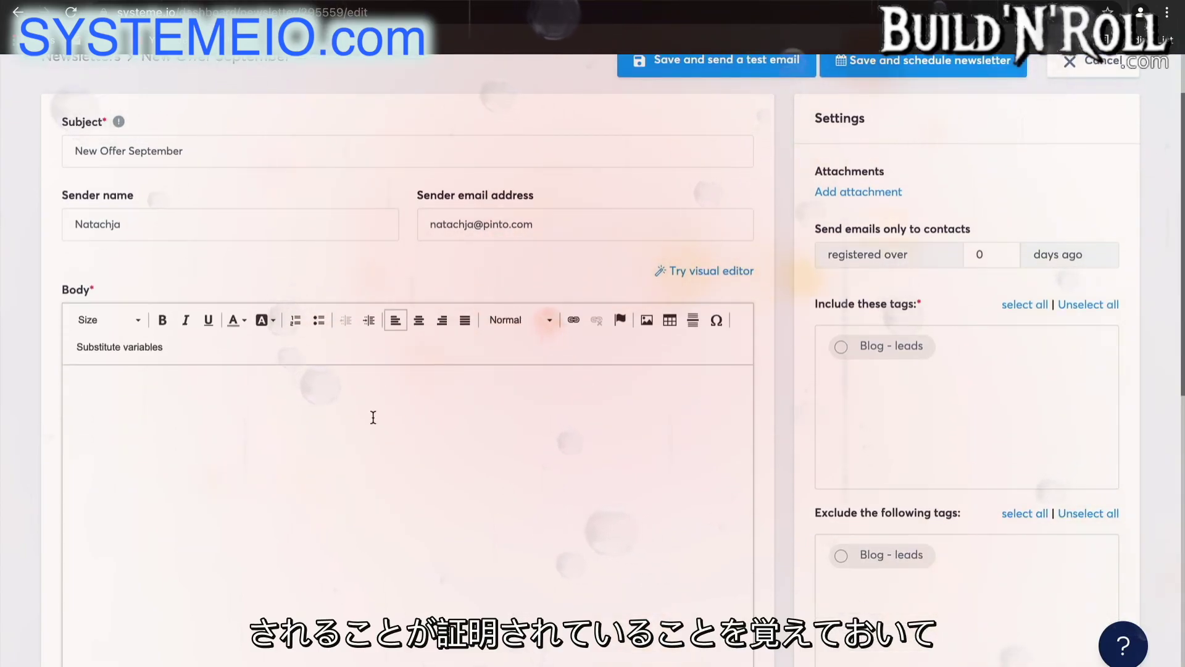
type("Hey th")
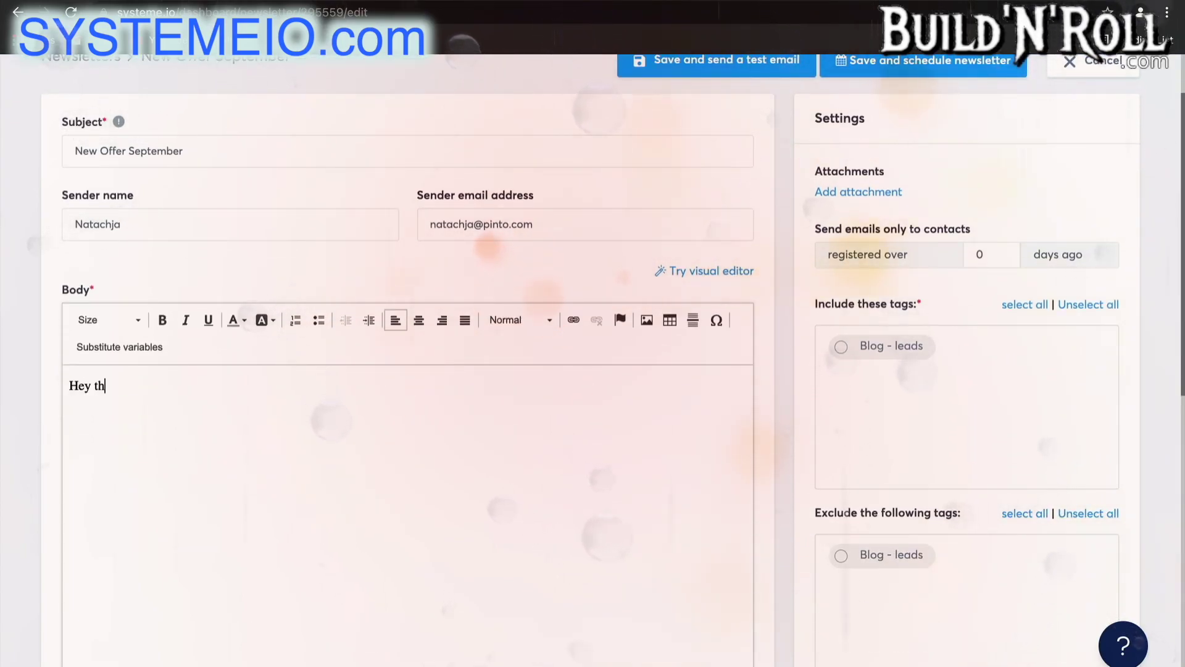
type("ere  ")
type("I would like to...")
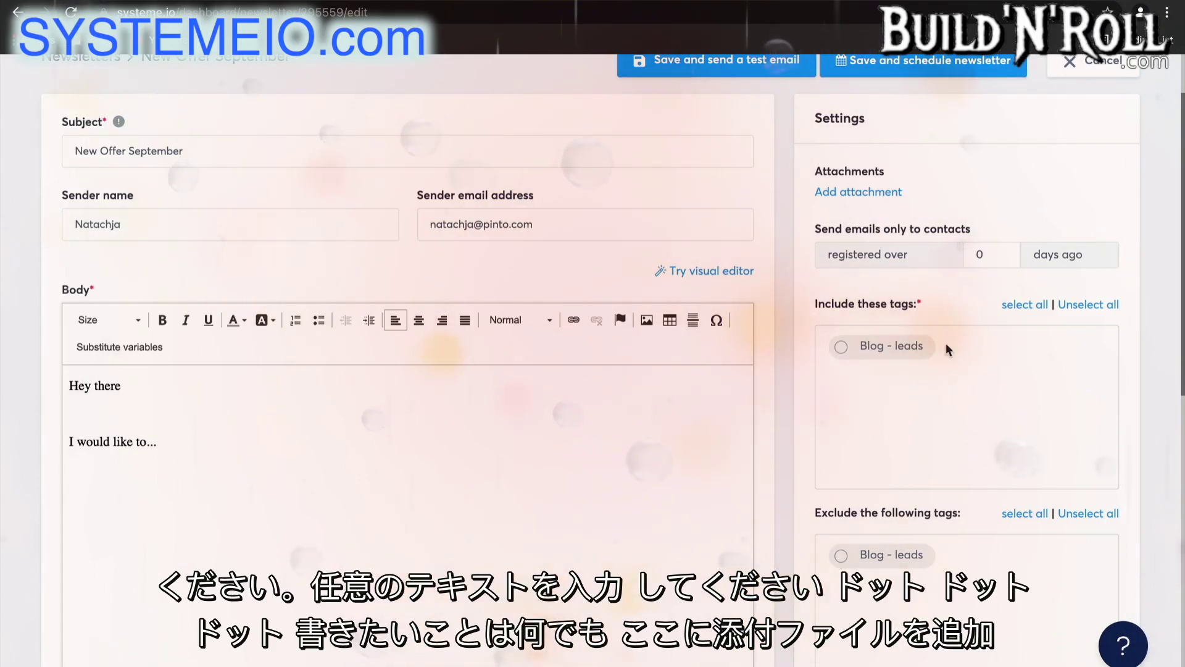
- Target the newsletter at contacts tagged "Blog - leads" and registered over 5 days ago, and save it for scheduling
left_click(865, 347)
scroll(893, 425, "down", 1)
scroll(893, 425, "down", 3)
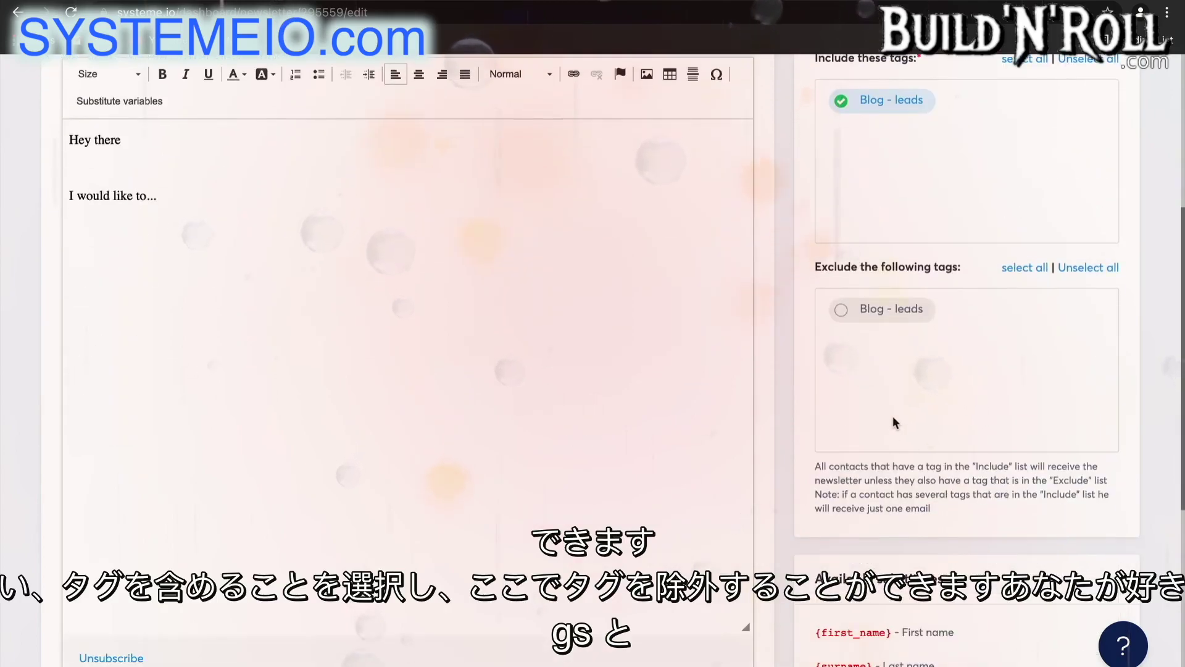
scroll(953, 477, "down", 3)
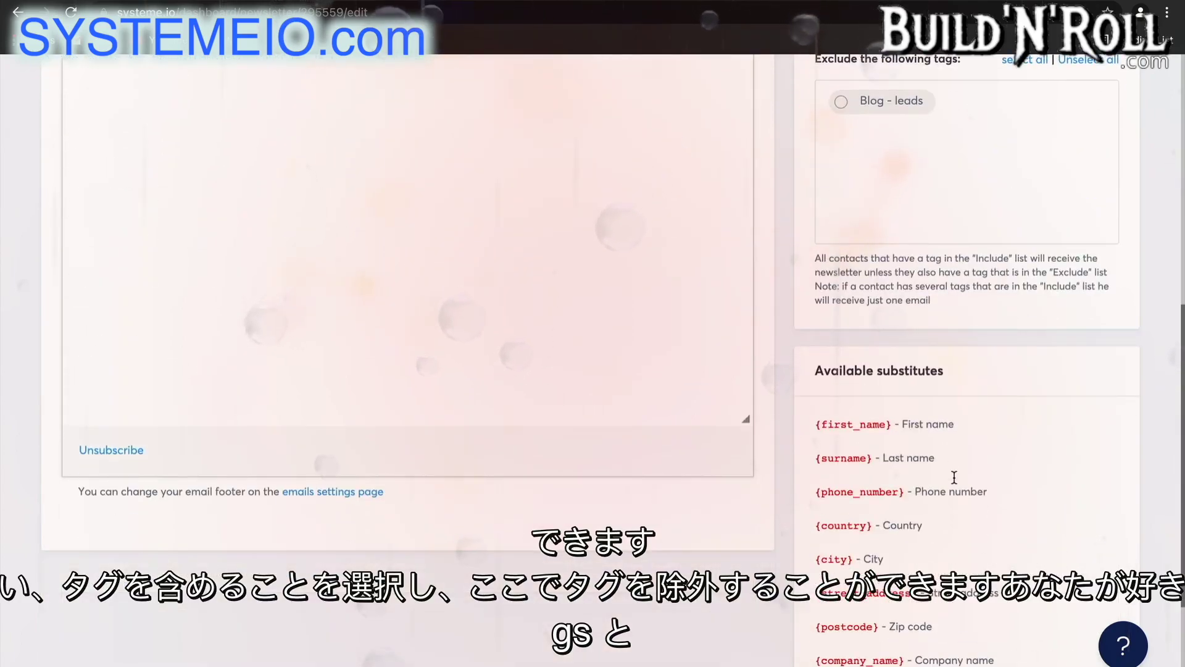
scroll(928, 521, "down", 3)
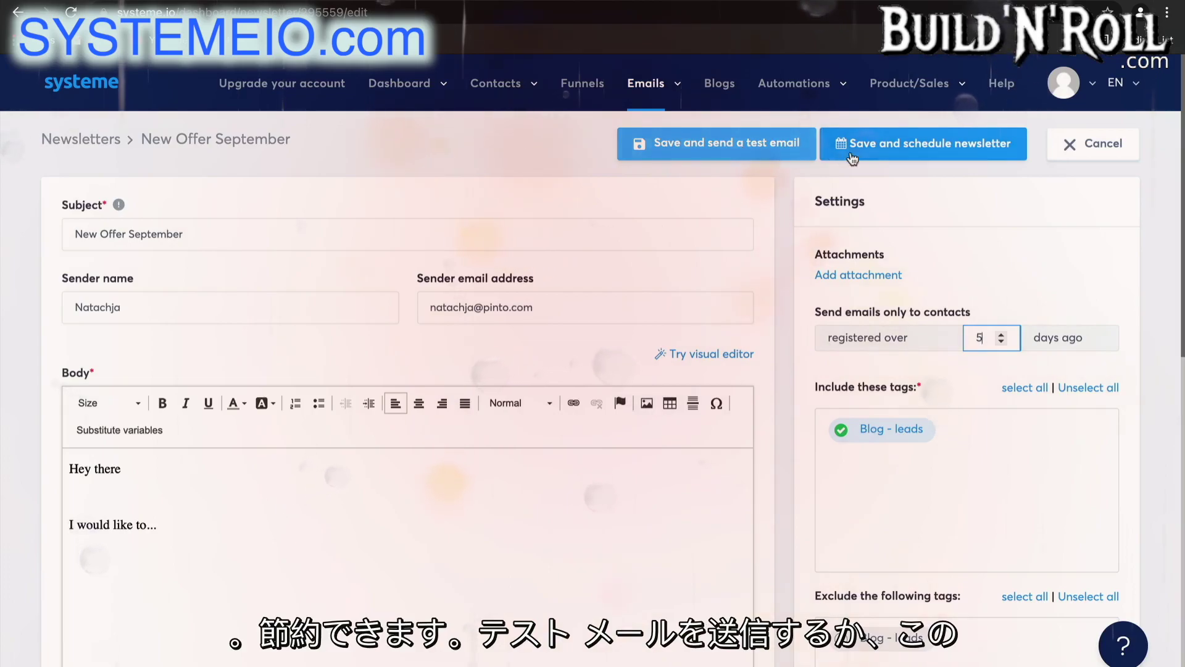
left_click(908, 148)
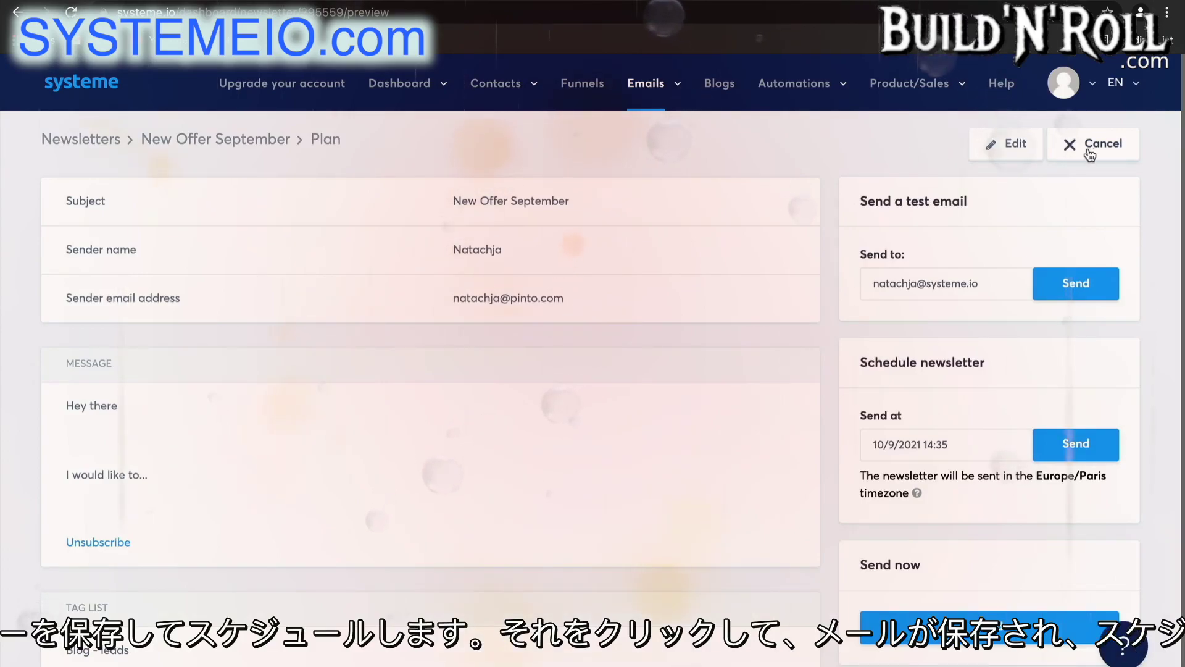
- Create an email campaign named "5 day coaching course" without a description
mouse_move(648, 87)
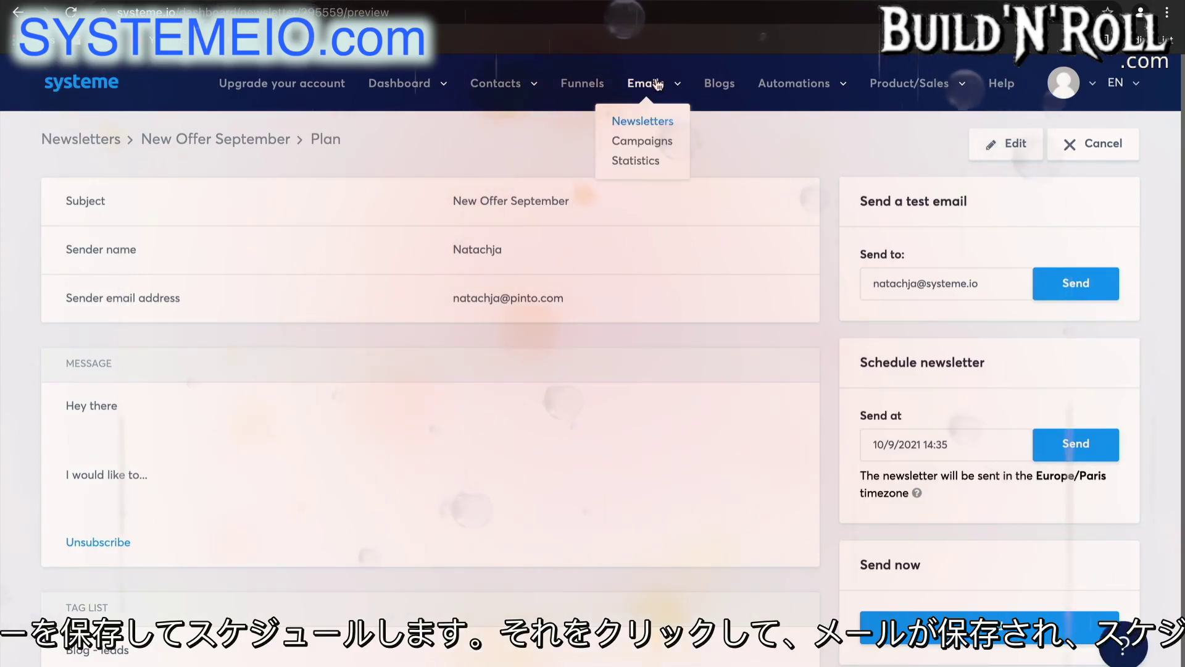
left_click(662, 147)
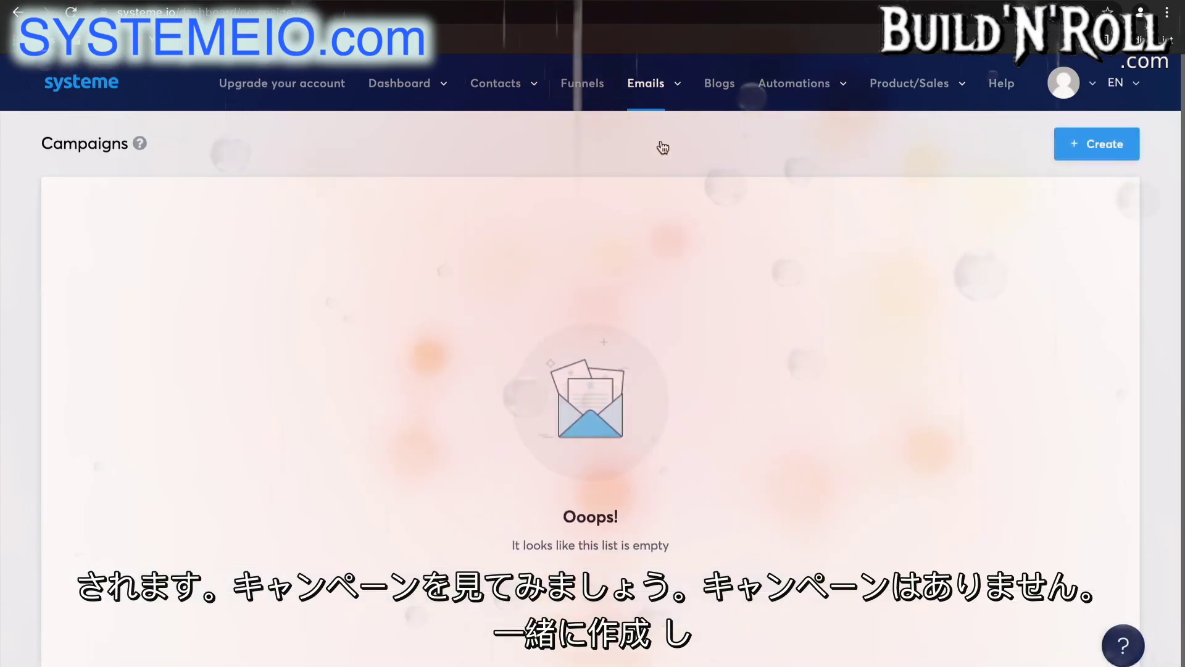
left_click(1112, 147)
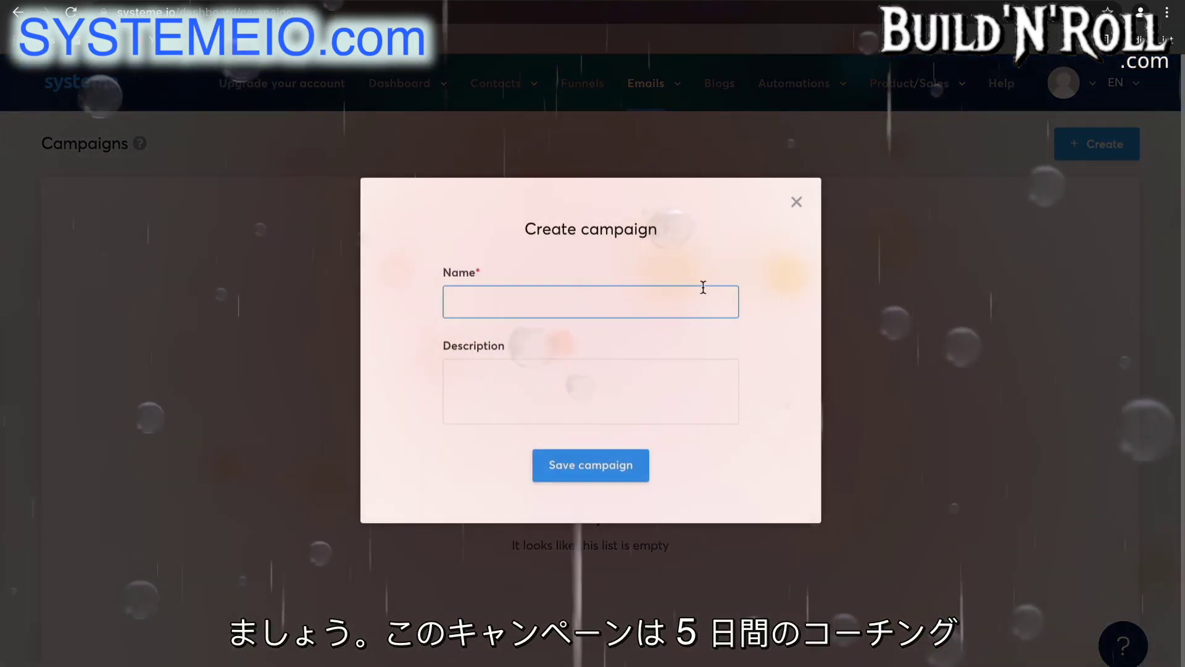
left_click(703, 288)
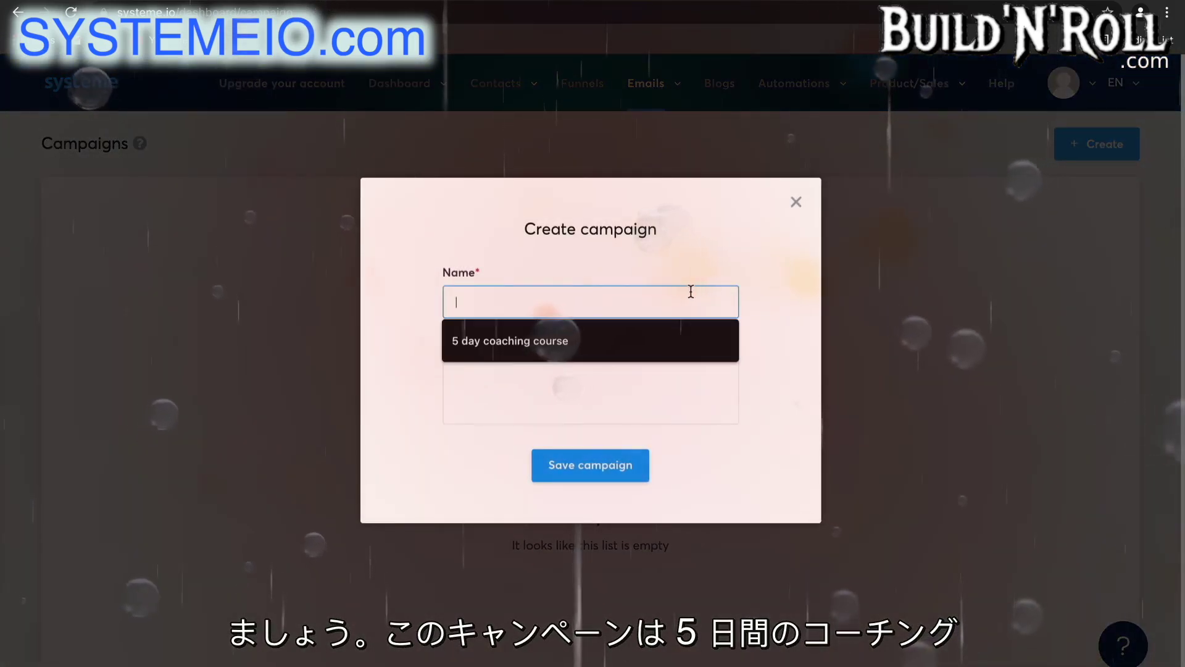
left_click(571, 339)
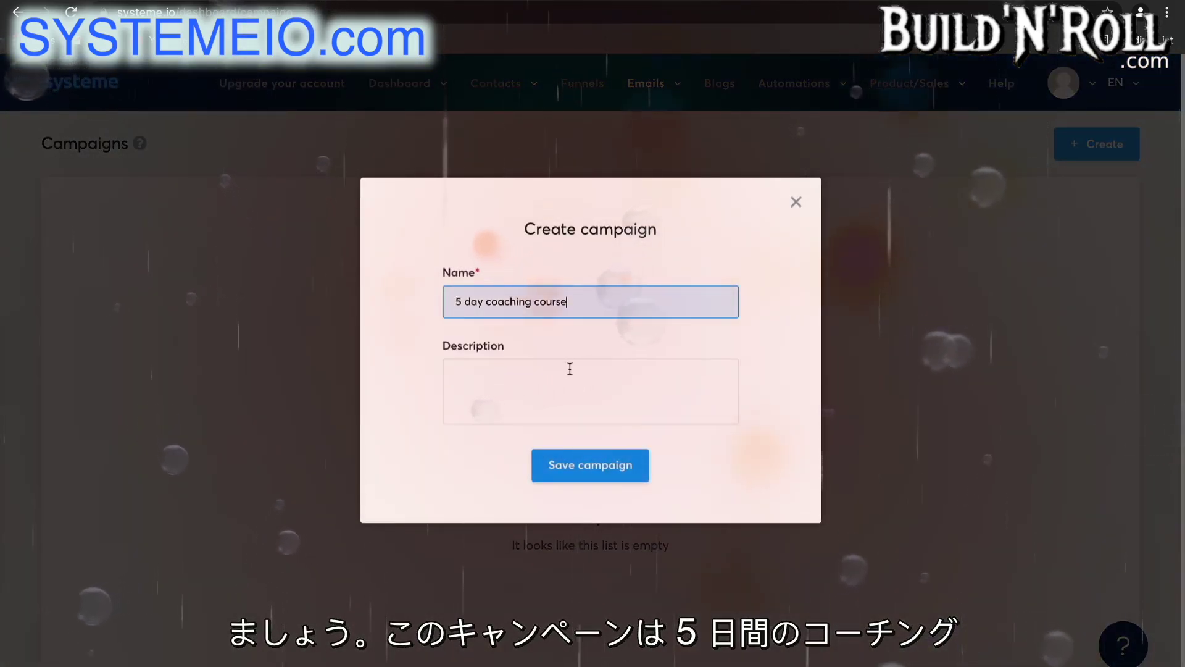
left_click(626, 460)
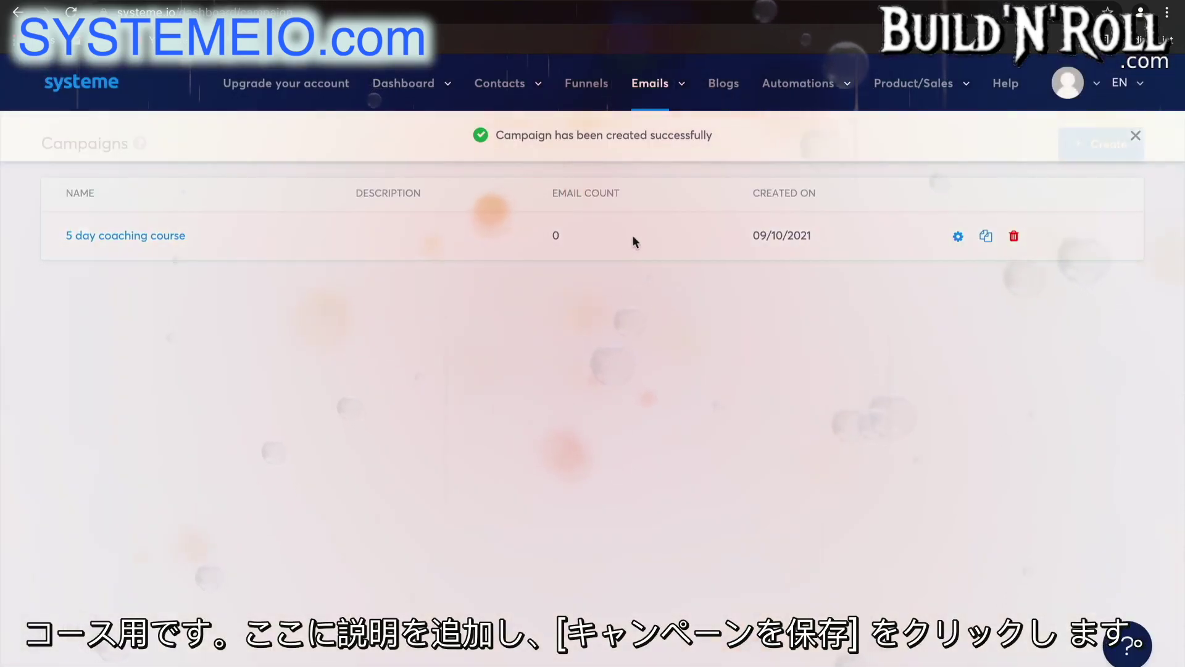
- Start a new email in the "5 day coaching course" campaign with the sender's name and the saved personal email address
left_click(163, 240)
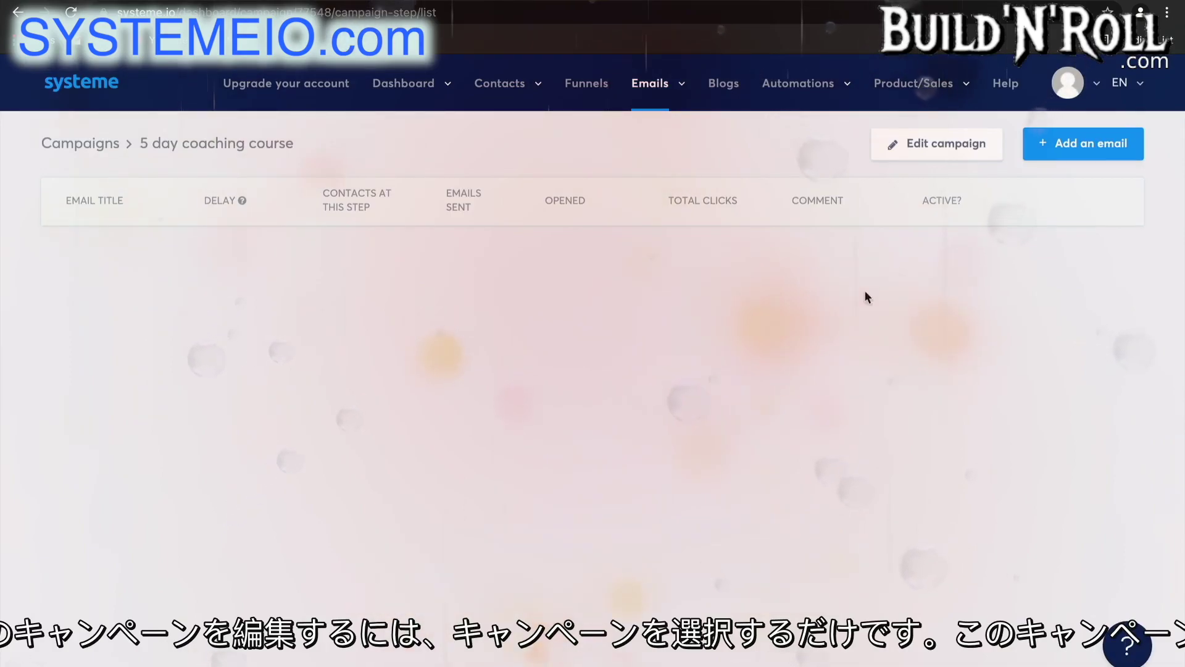
left_click(1113, 158)
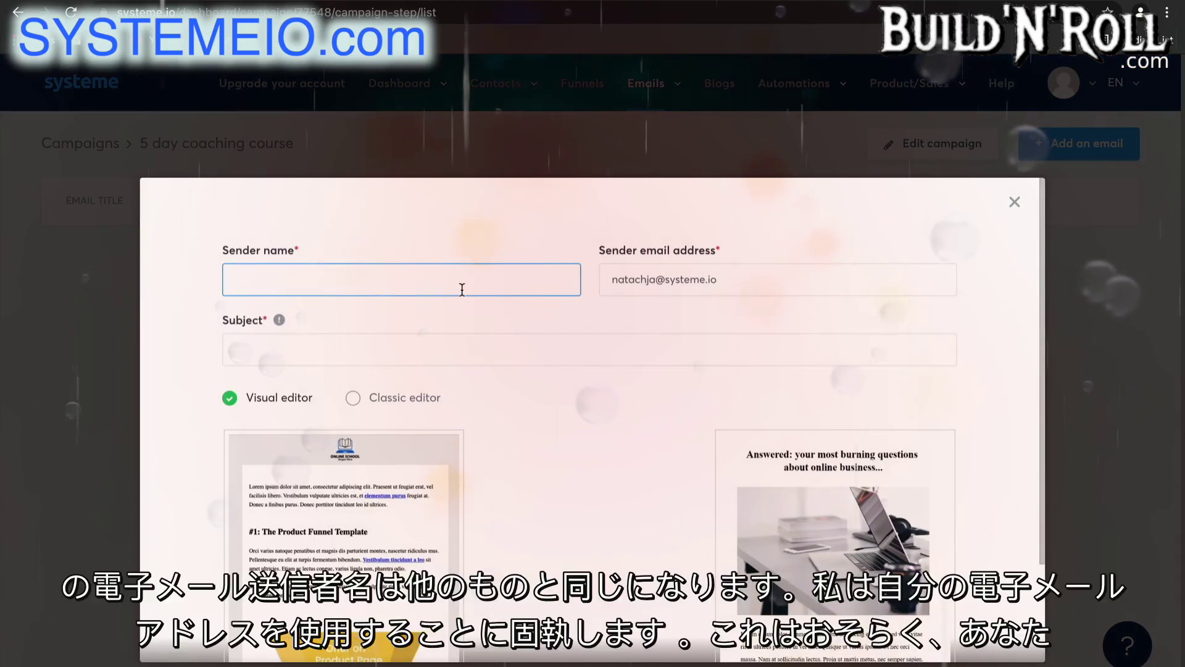
type("Nata")
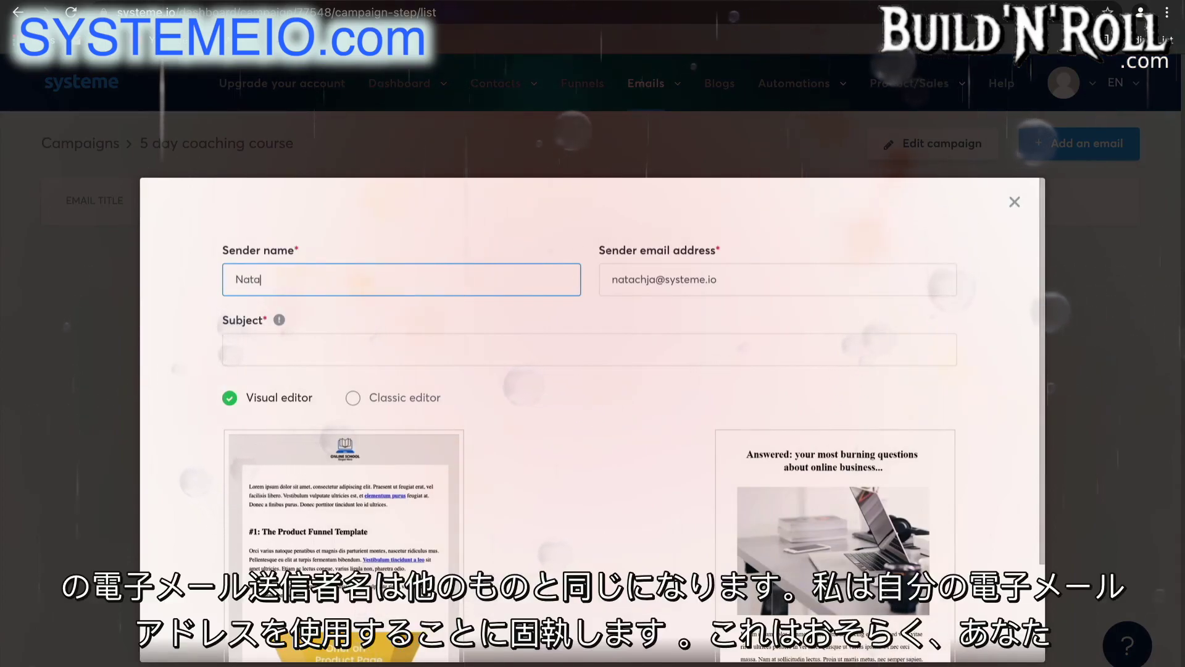
type("chja")
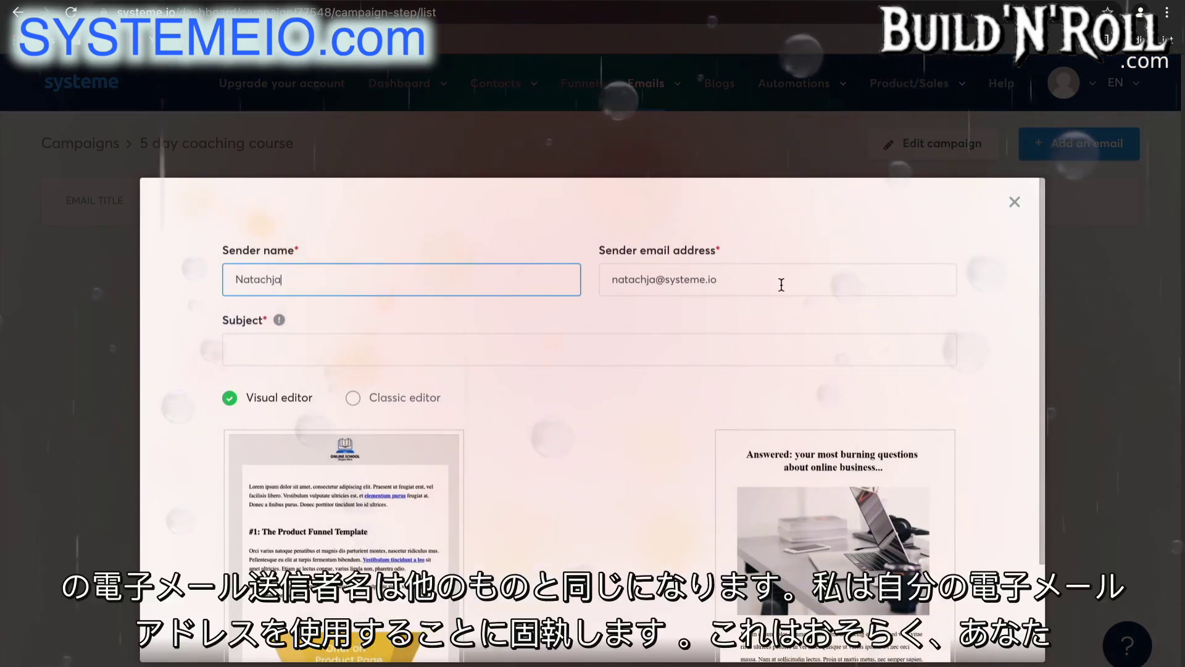
left_click_drag(772, 281, 666, 281)
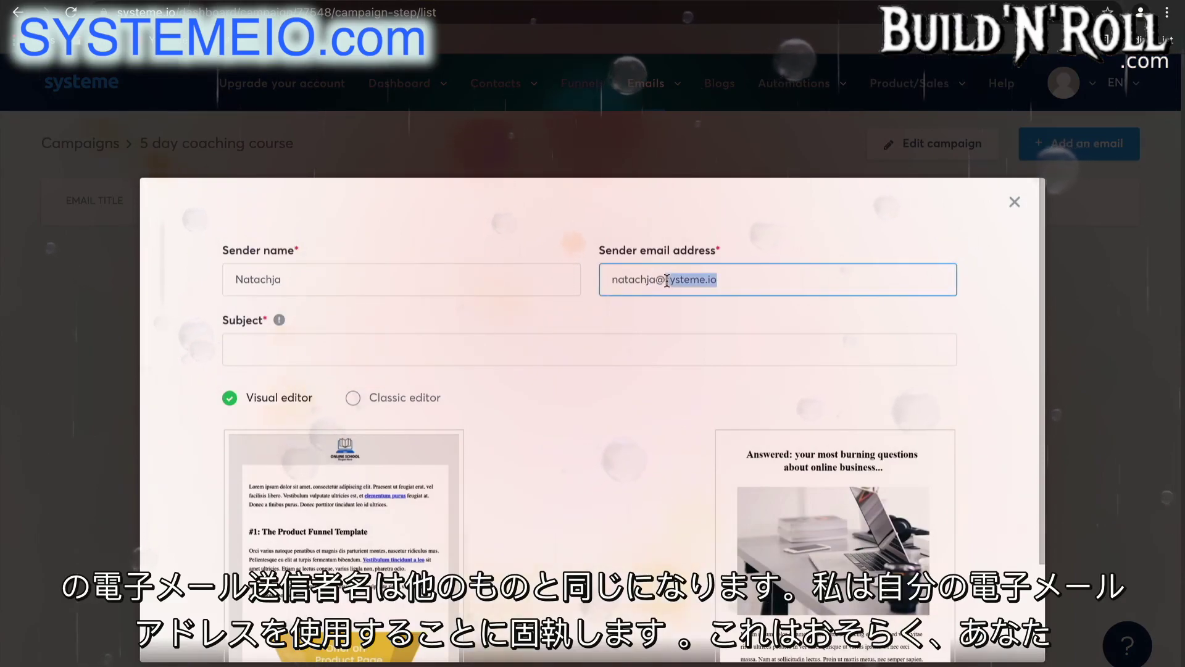
key("BackSpace")
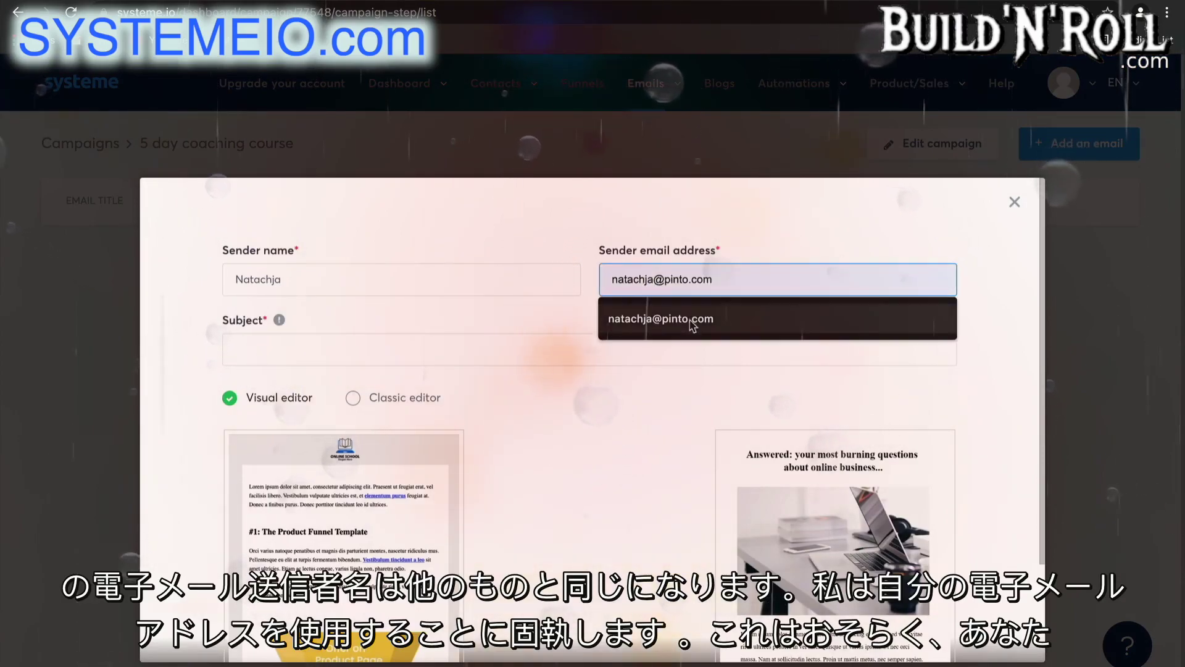
left_click(654, 320)
- Give the campaign email the subject "The first step" and create it with the Classic editor
left_click(444, 344)
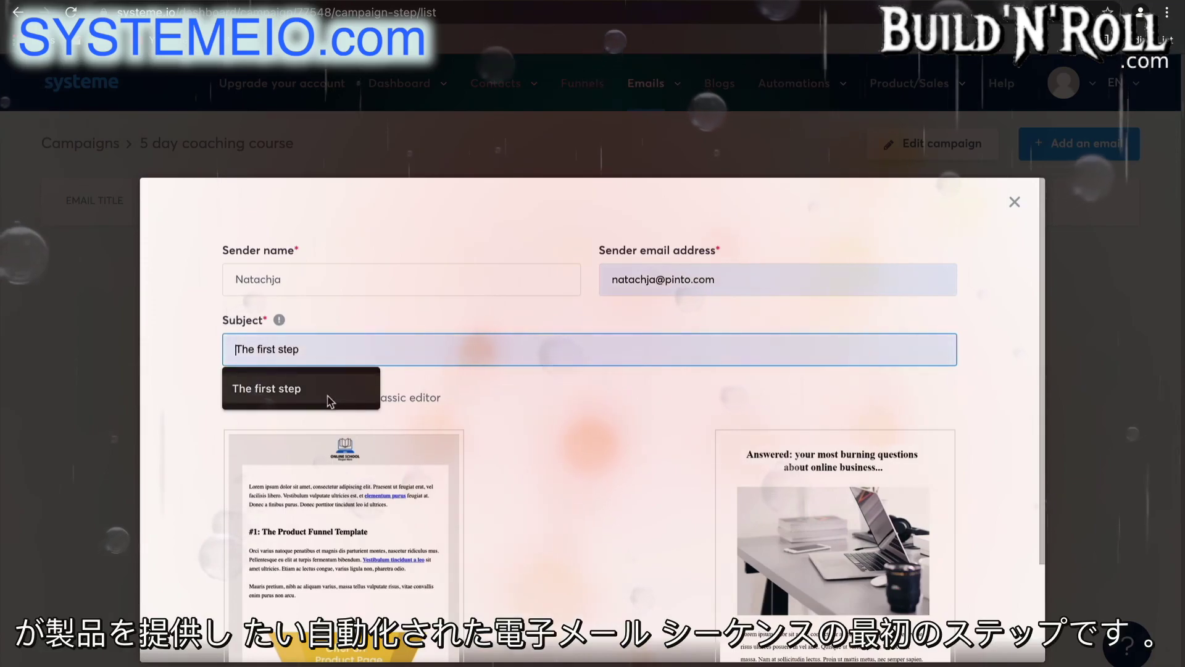
left_click(331, 398)
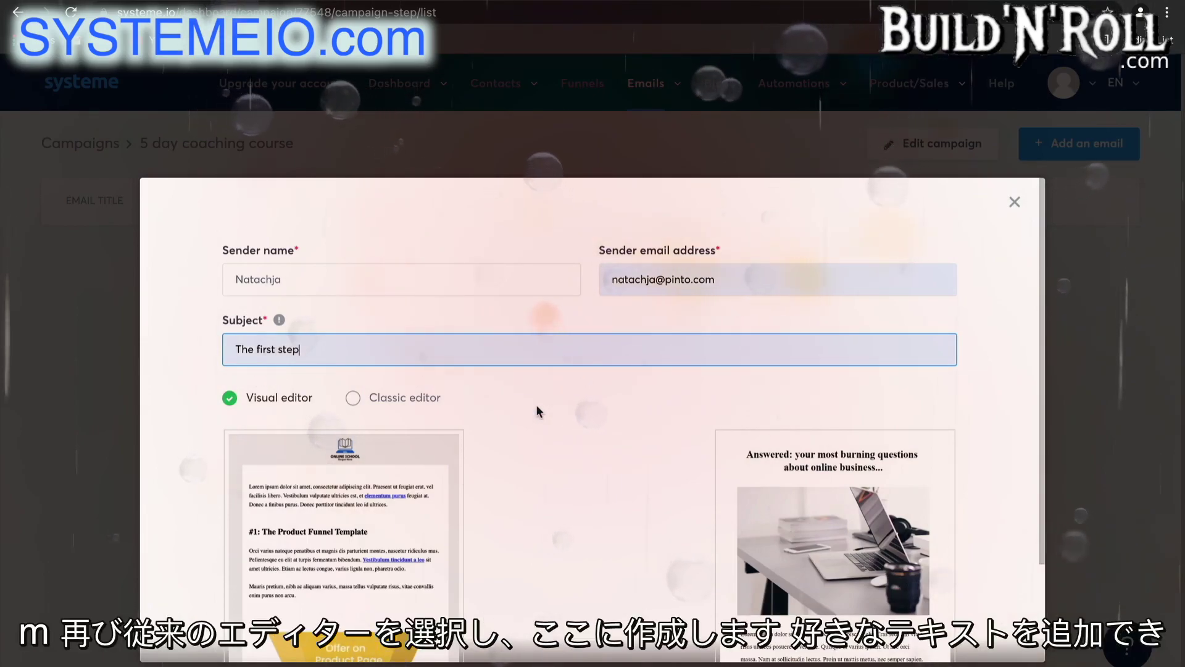
left_click(432, 402)
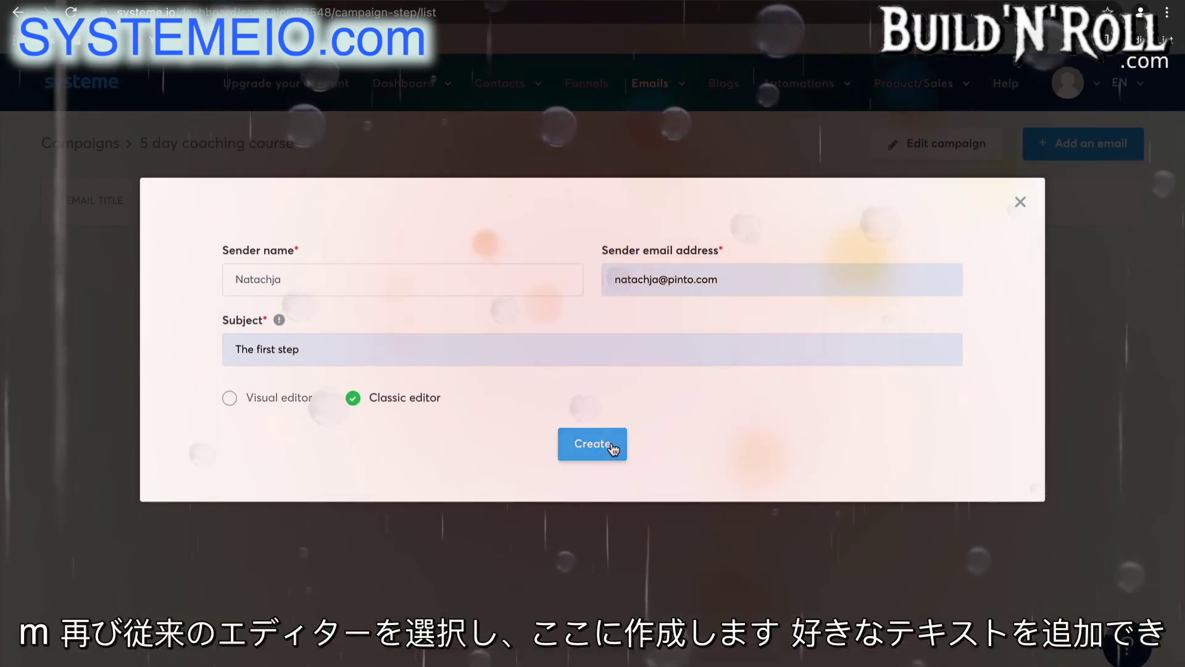
left_click(612, 449)
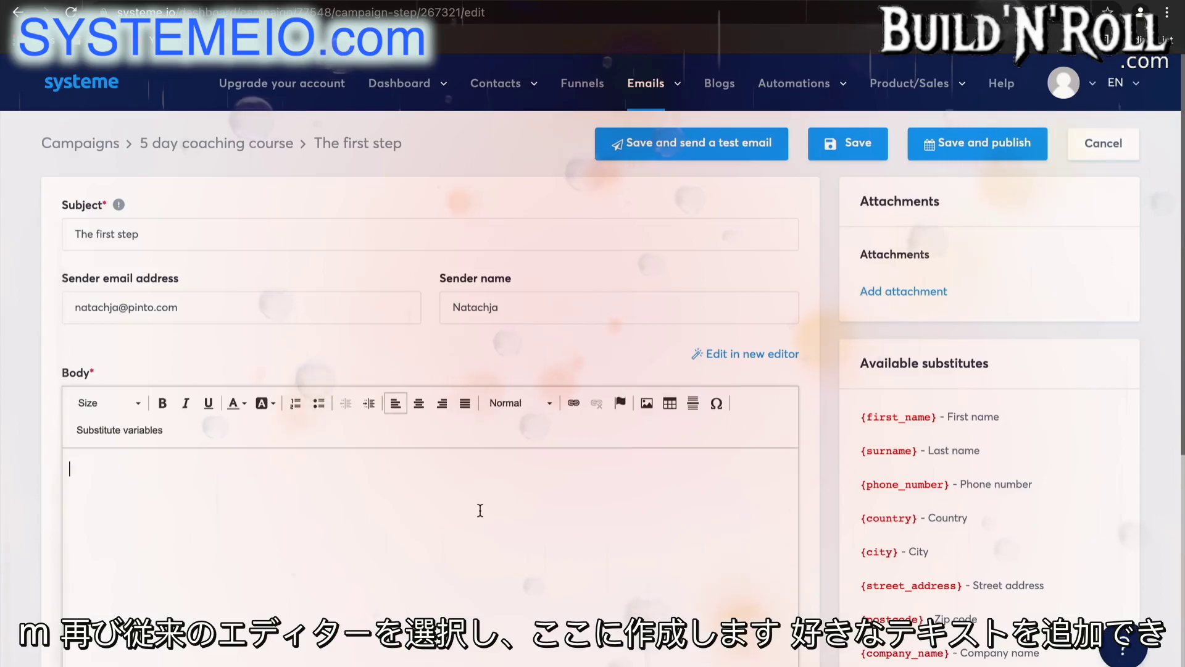
- Write "Here is your freebie.." as the body of the campaign email and save it without publishing
type("Here ")
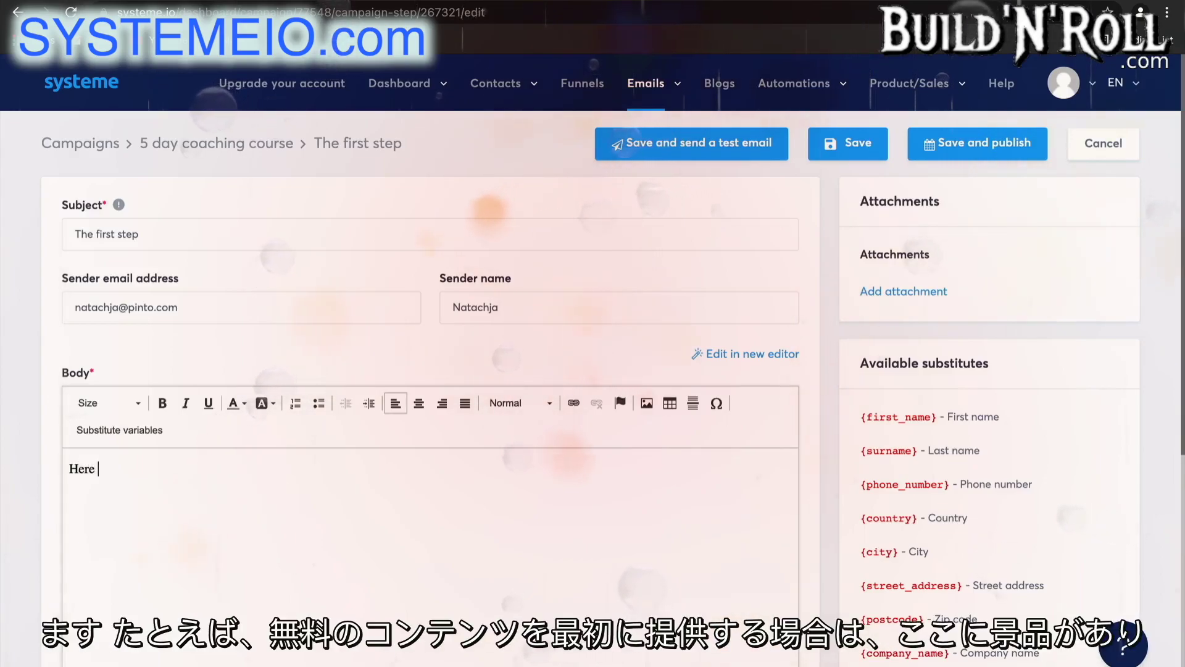
type("is your")
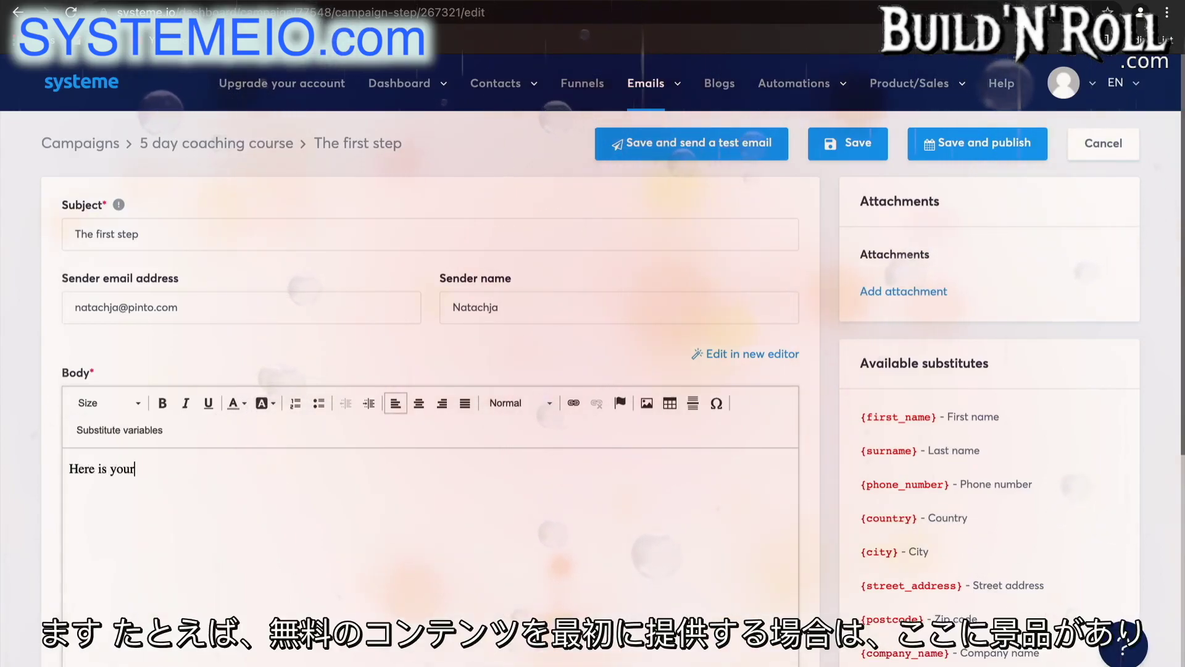
type(" freebie")
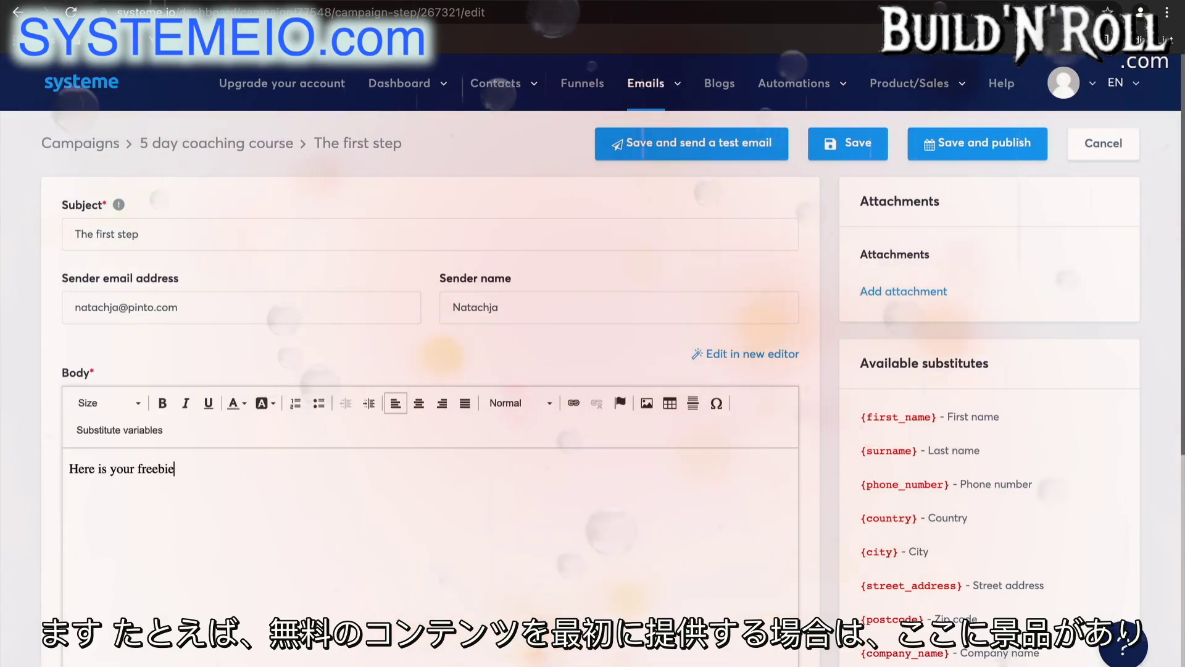
type("..")
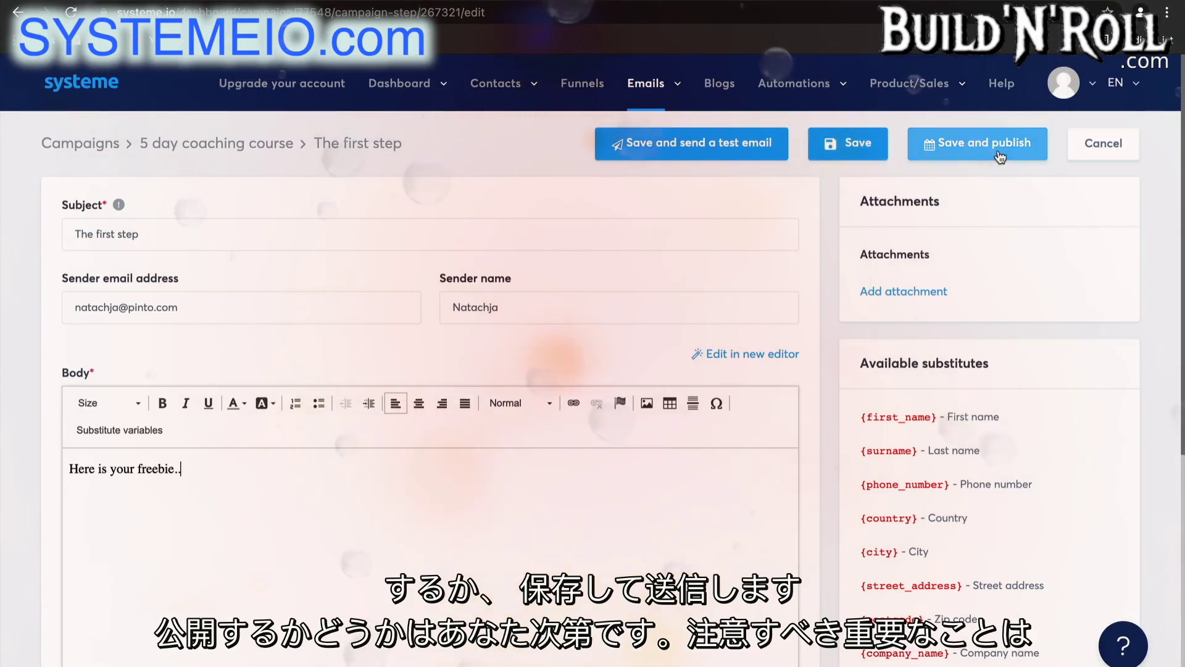
left_click(279, 305)
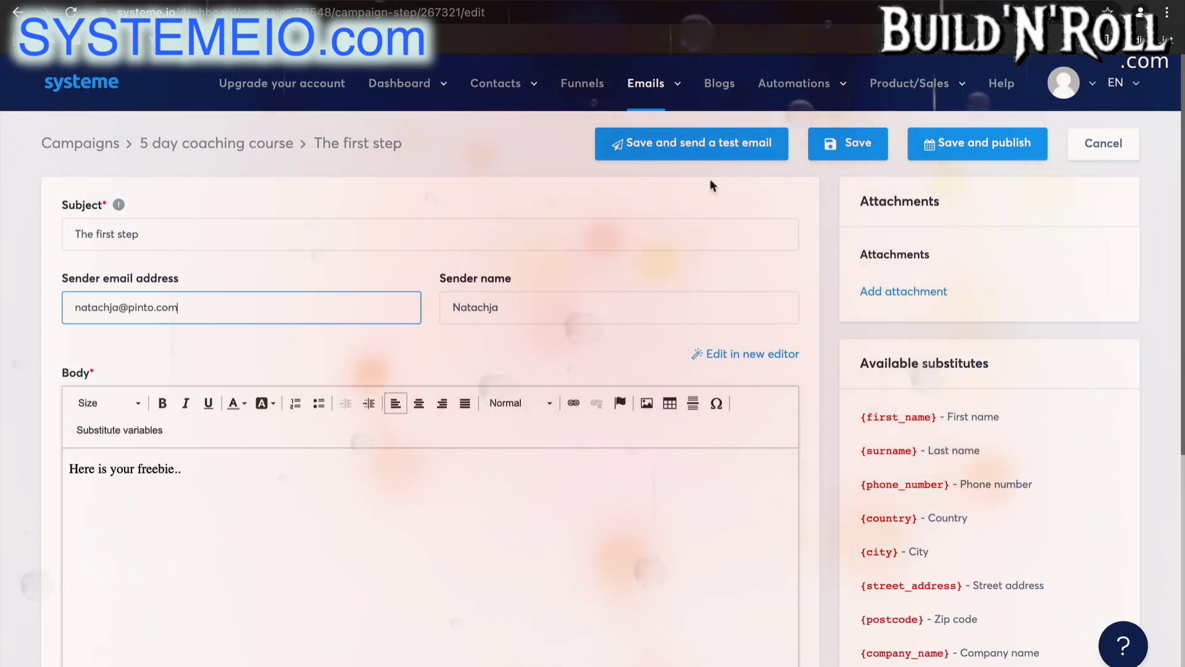
left_click(833, 147)
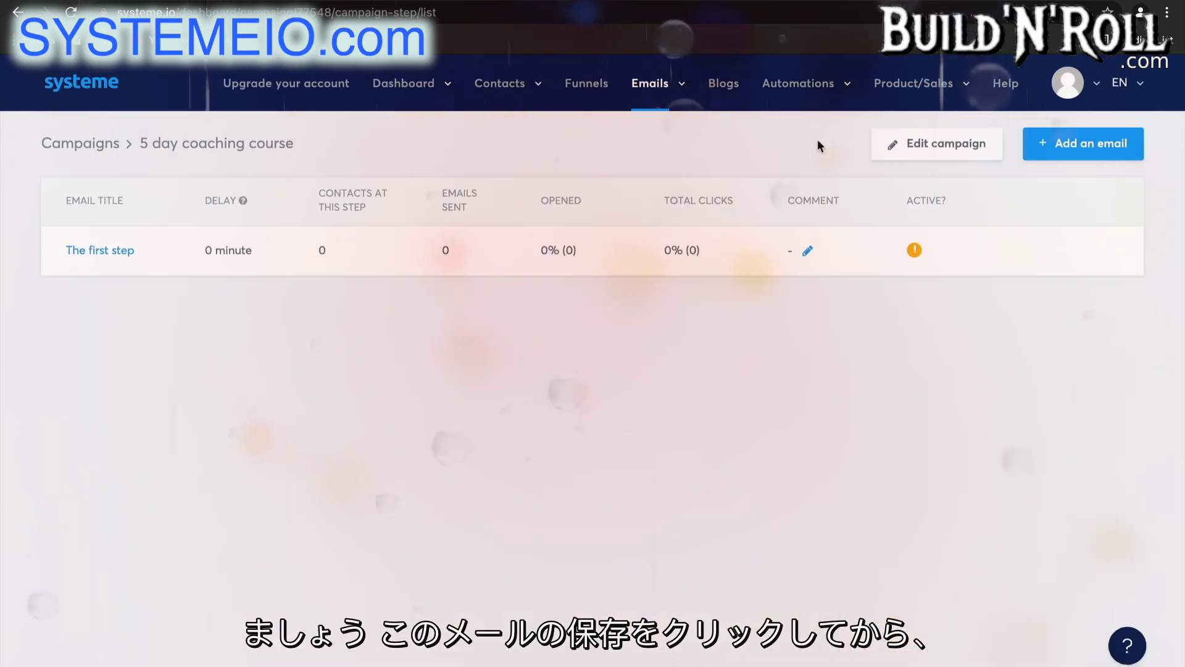
- Examine the email statistics for sent, opened, spam-reported and bounced emails
mouse_move(678, 86)
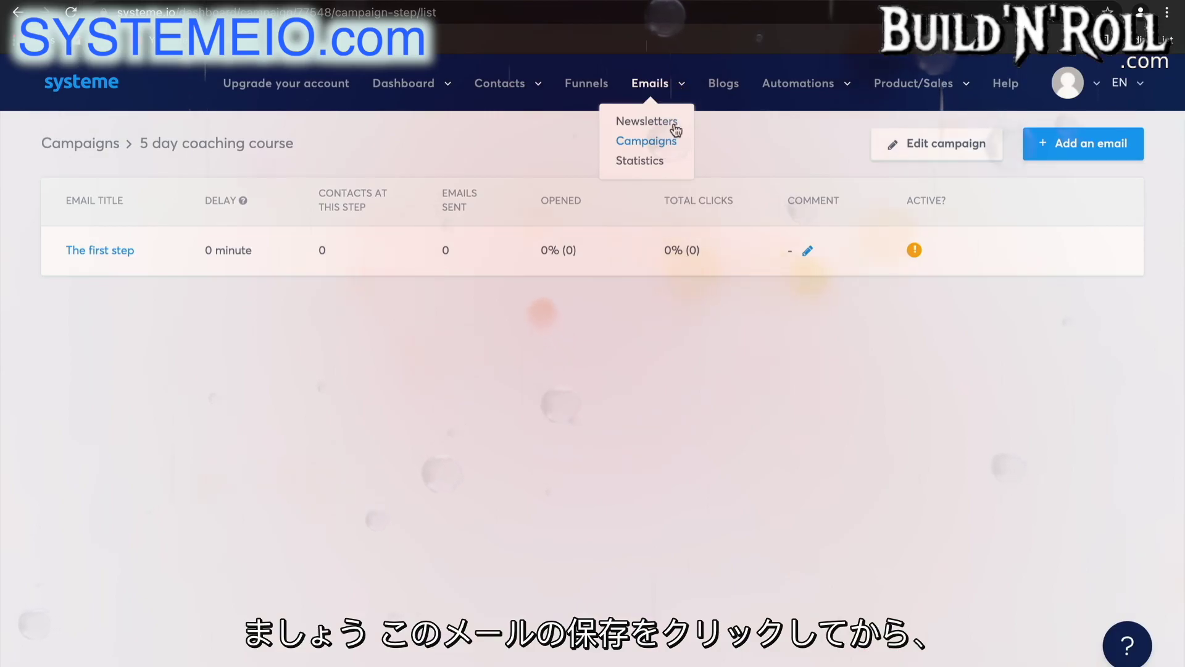
left_click(652, 160)
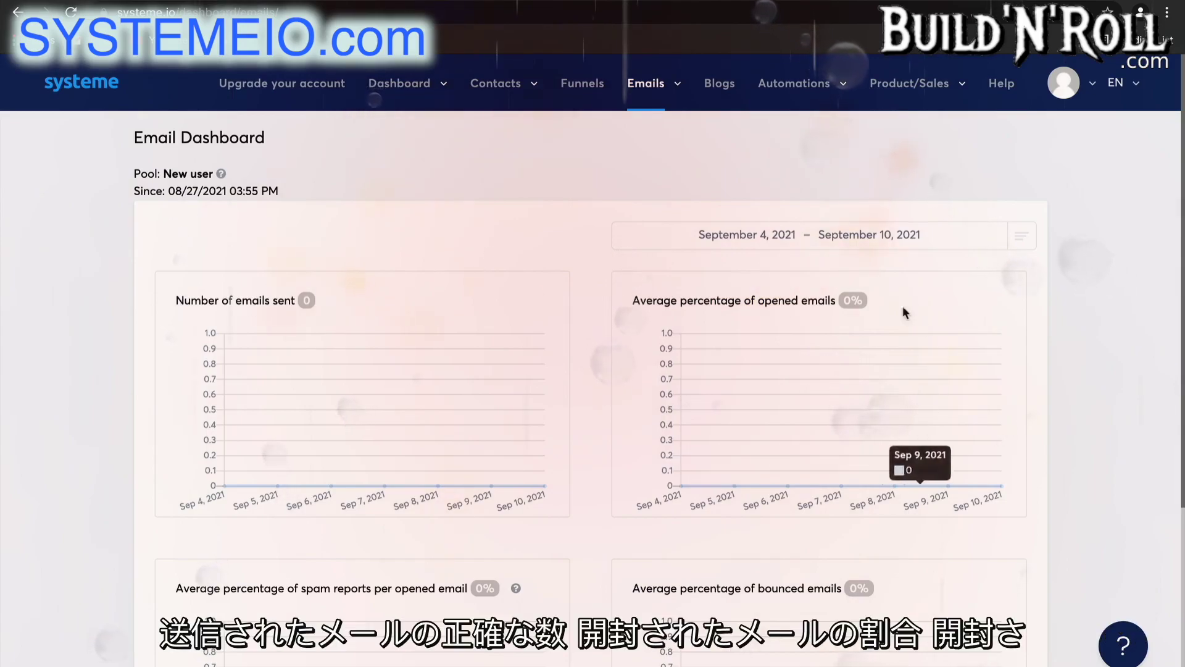
scroll(746, 321, "down", 3)
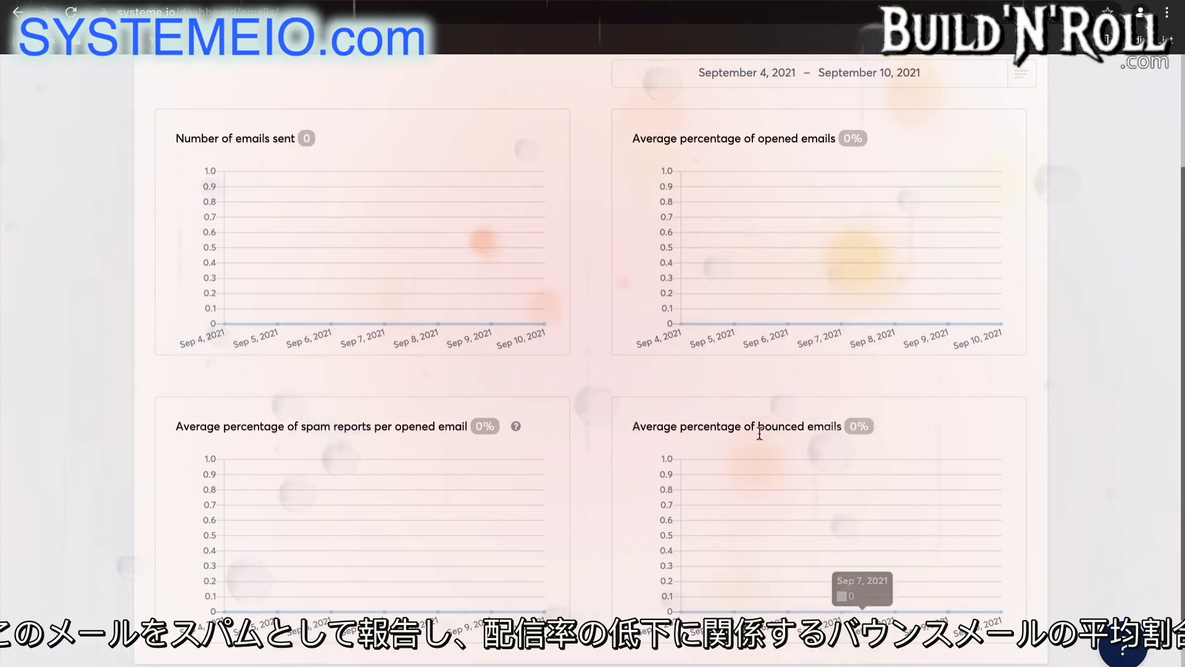
scroll(760, 168, "up", 3)
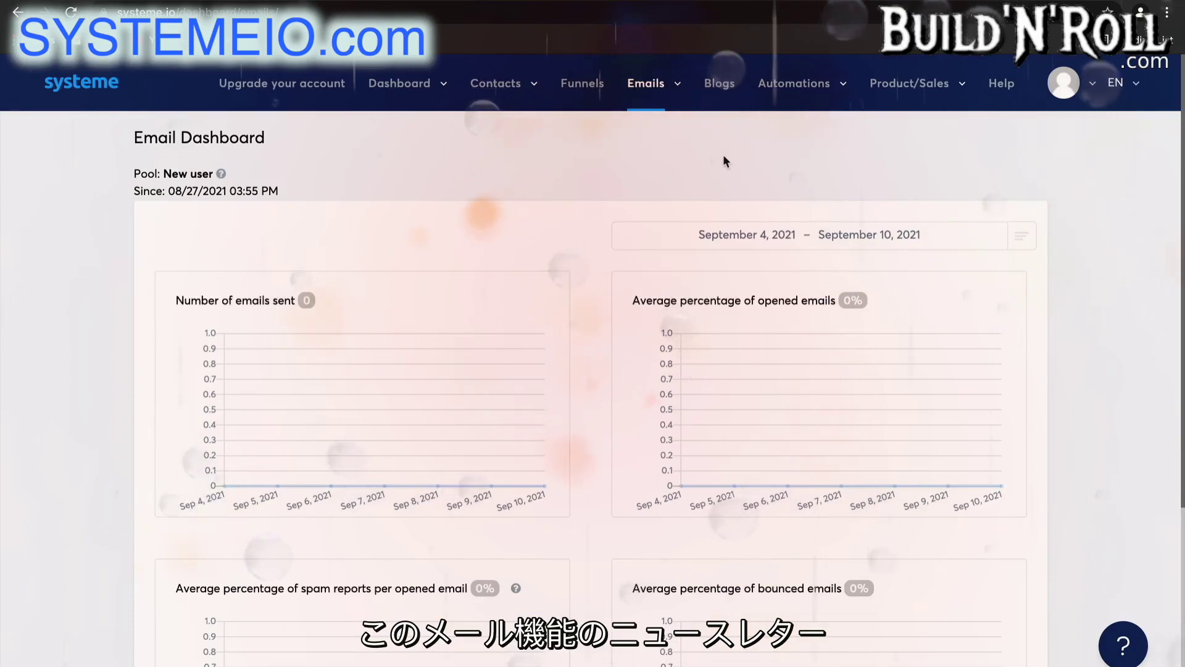
mouse_move(659, 86)
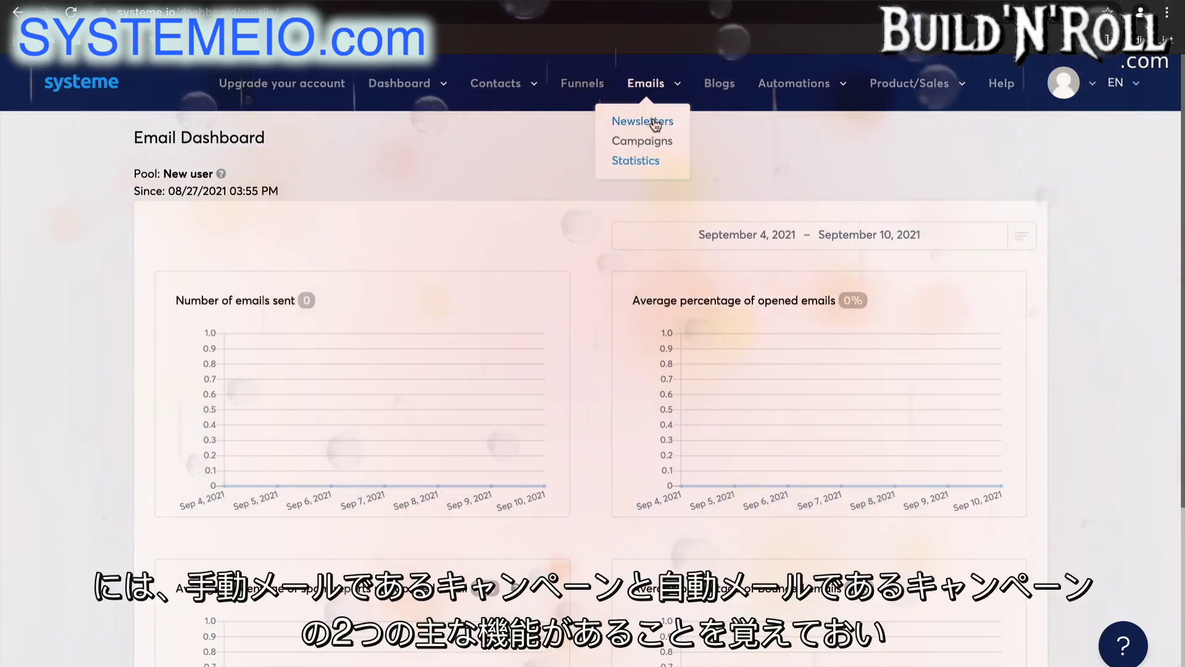
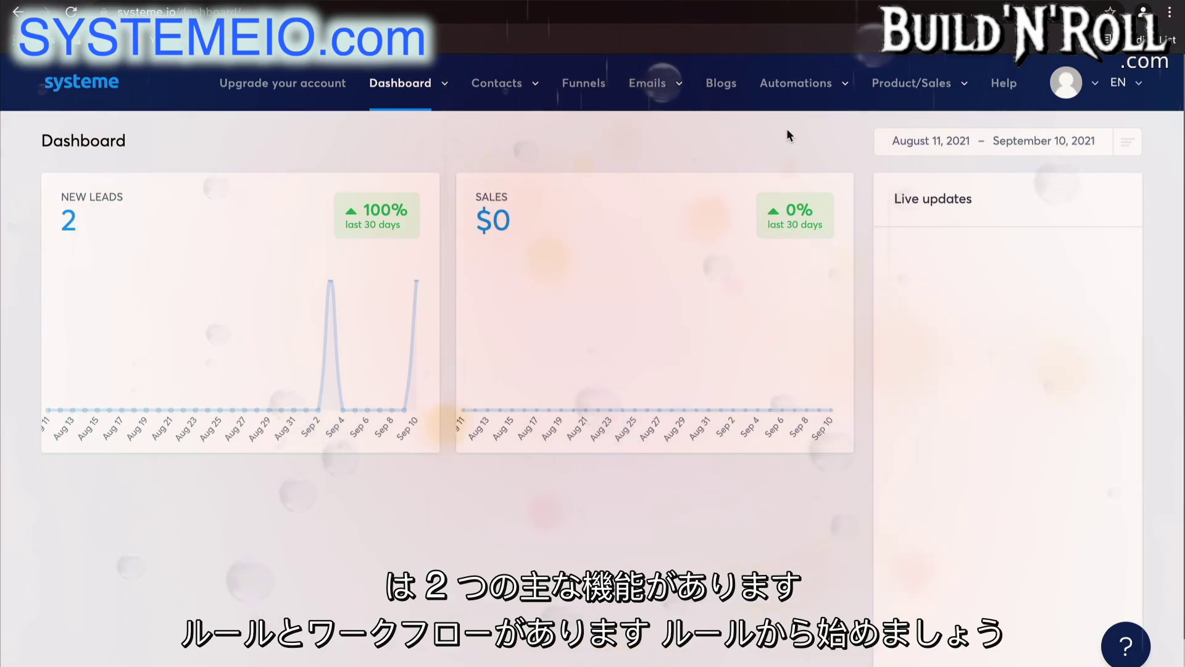
- Start a new automation rule and give it the New sale trigger
mouse_move(816, 90)
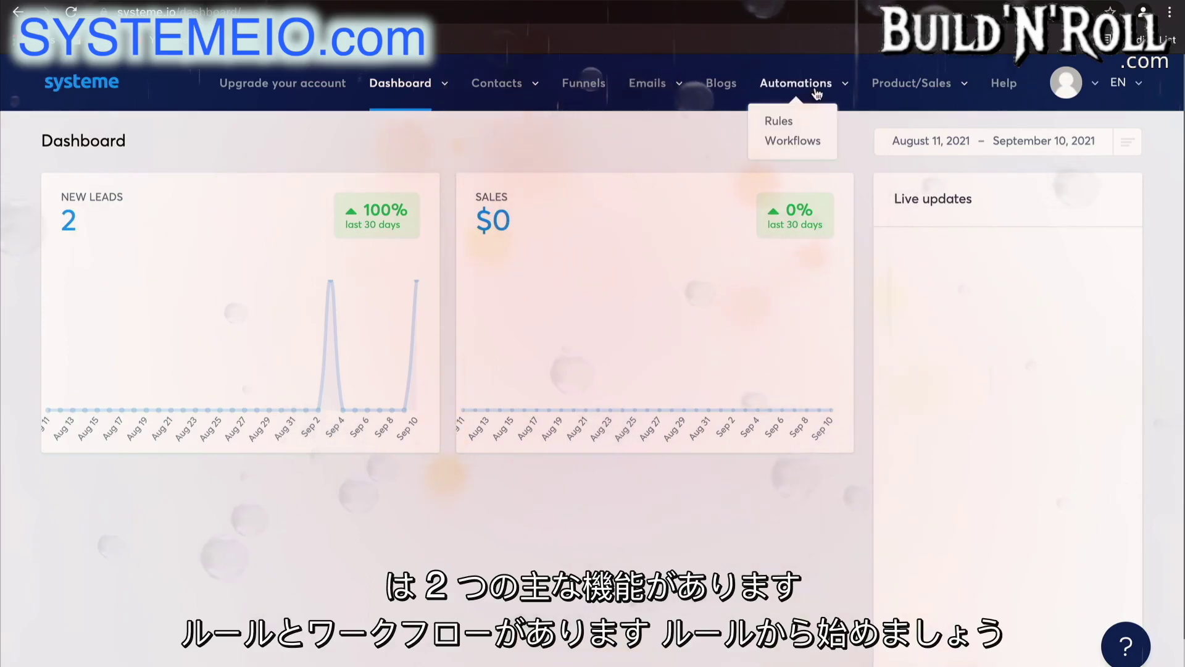
left_click(787, 124)
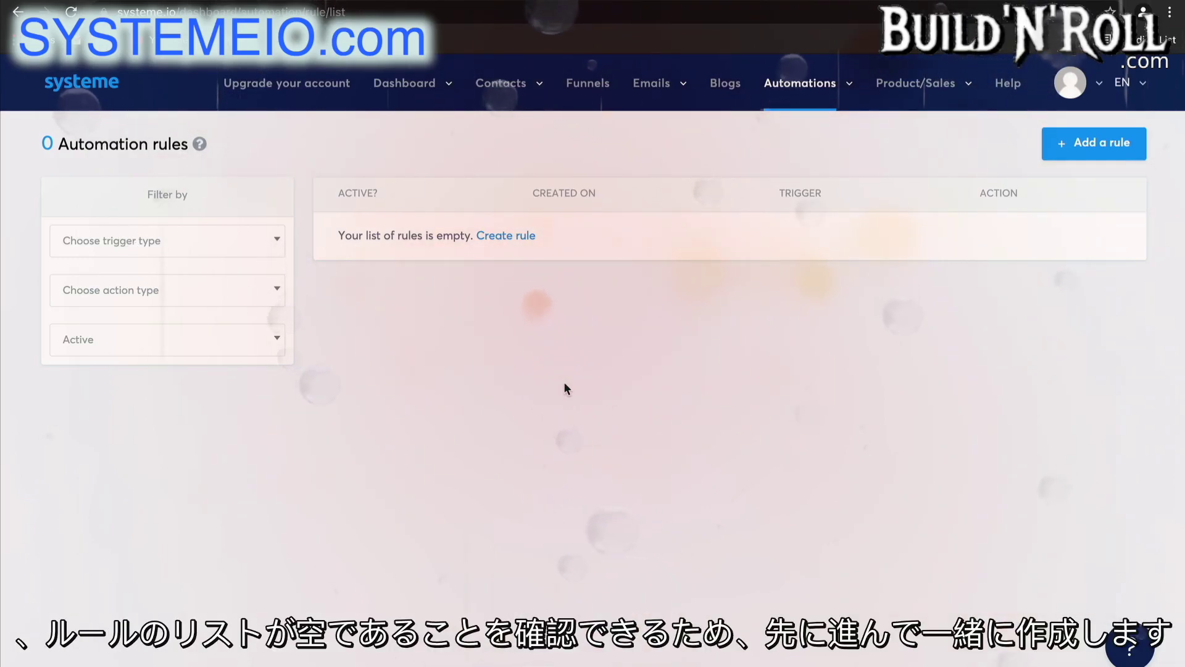
left_click(1094, 143)
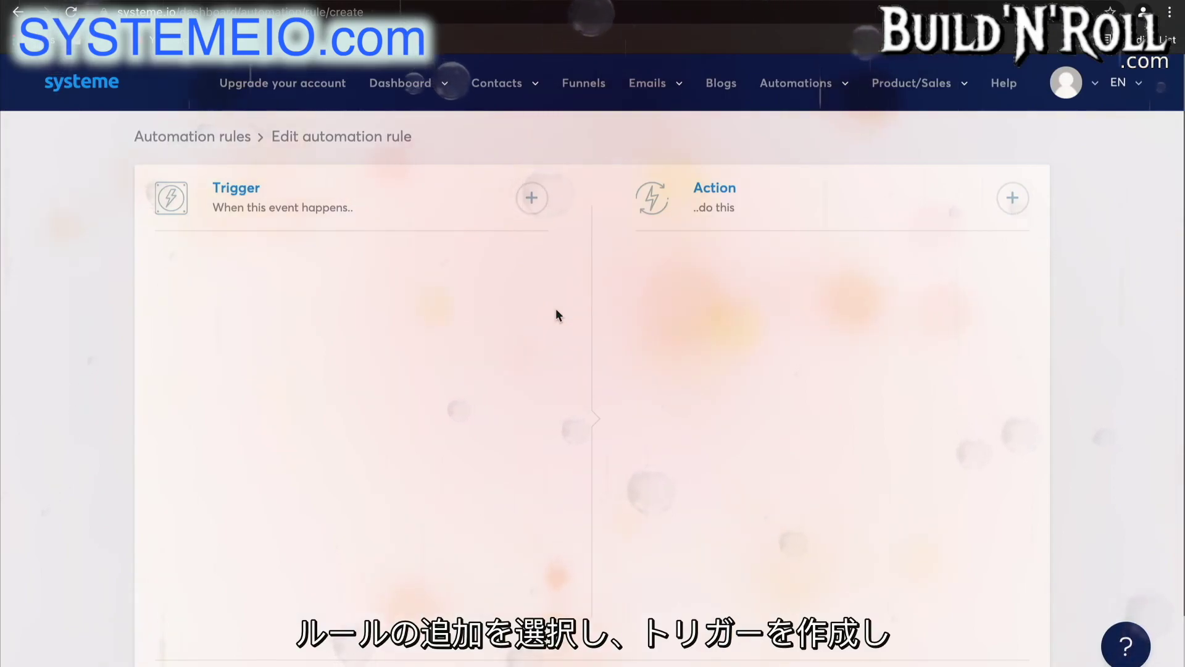
left_click(530, 196)
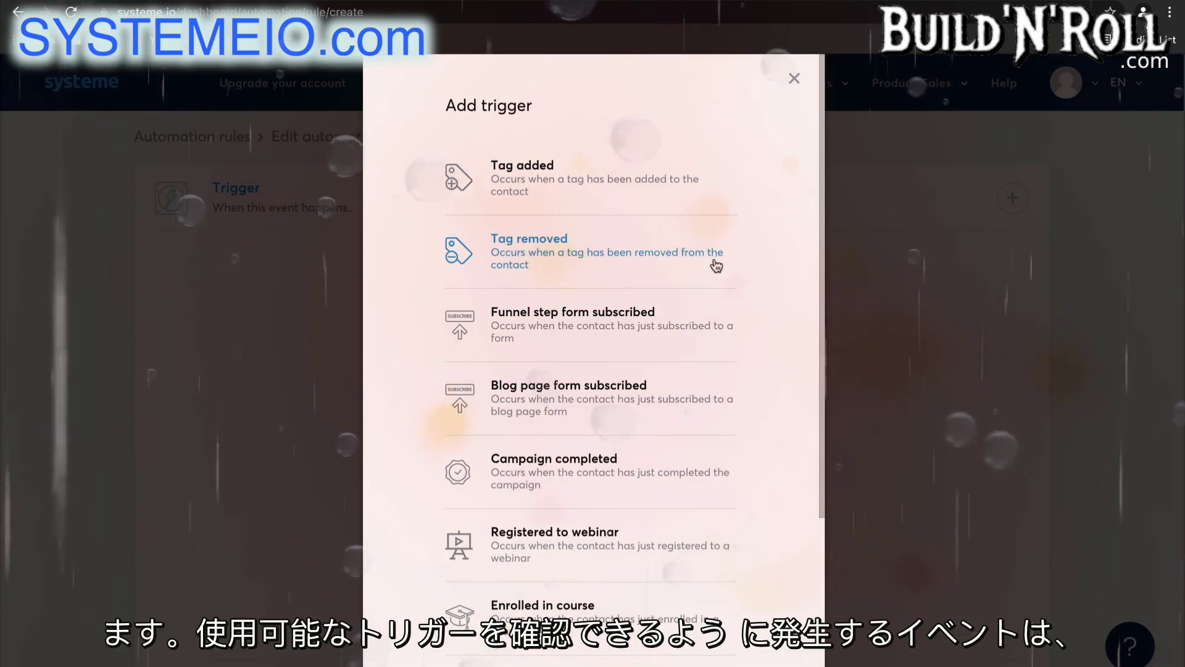
scroll(719, 247, "down", 2)
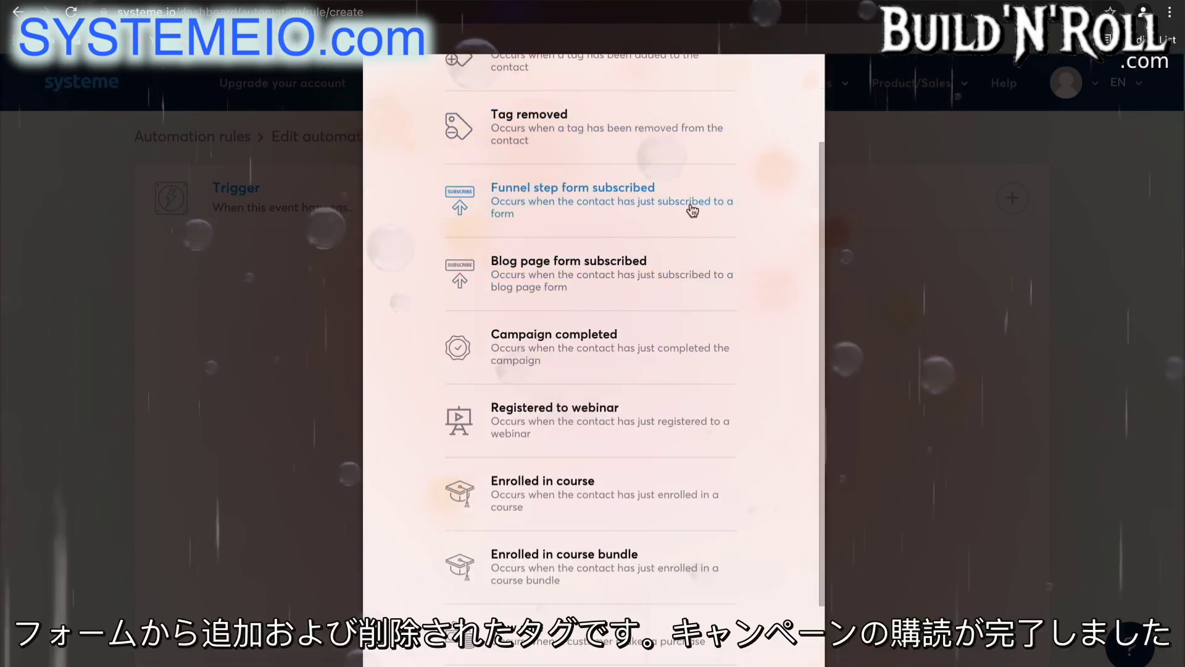
scroll(701, 347, "down", 1)
scroll(701, 347, "down", 1)
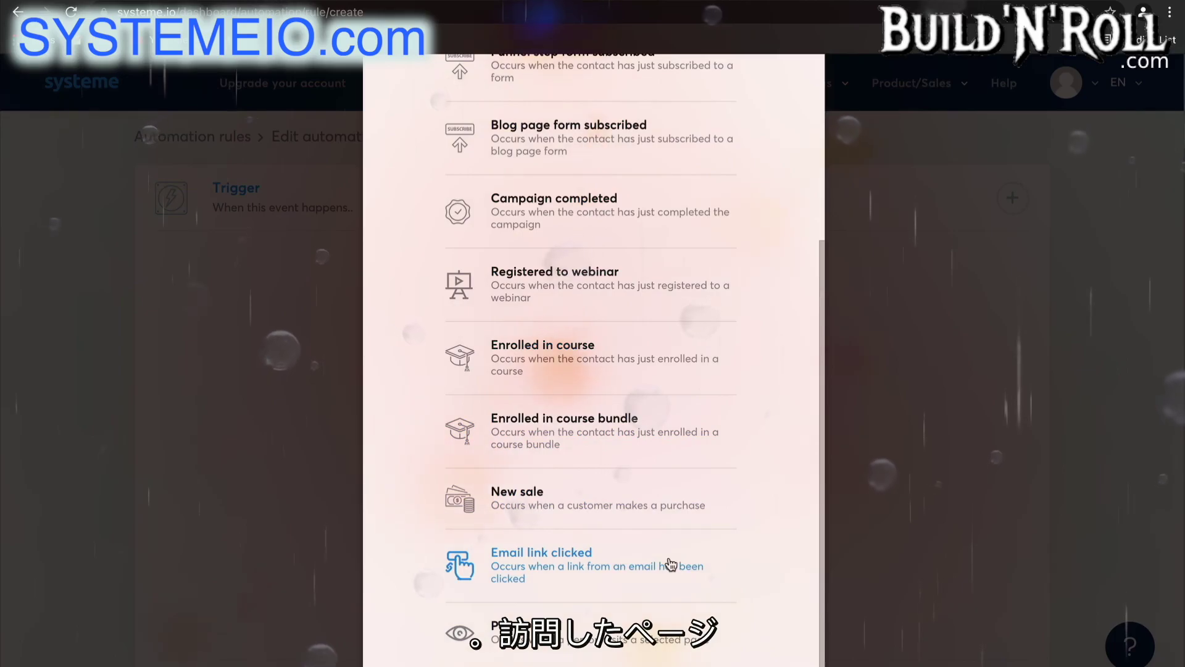
left_click(671, 511)
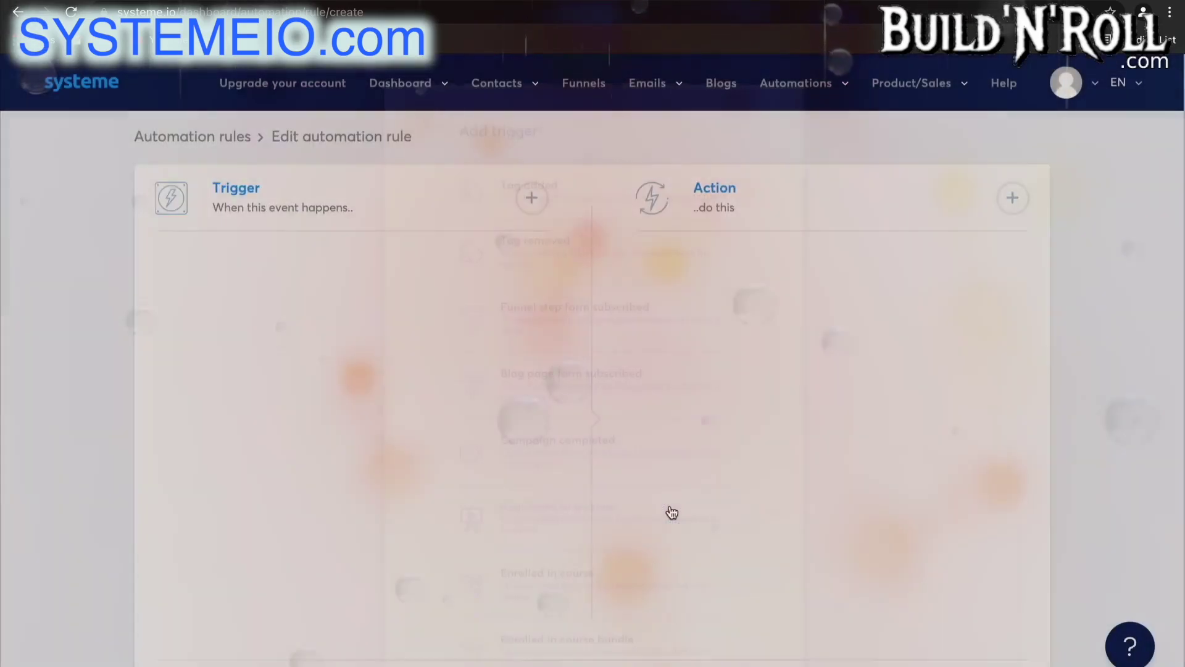
- Set the New sale trigger to the Order Form step of the Sales Funnel
left_click(439, 346)
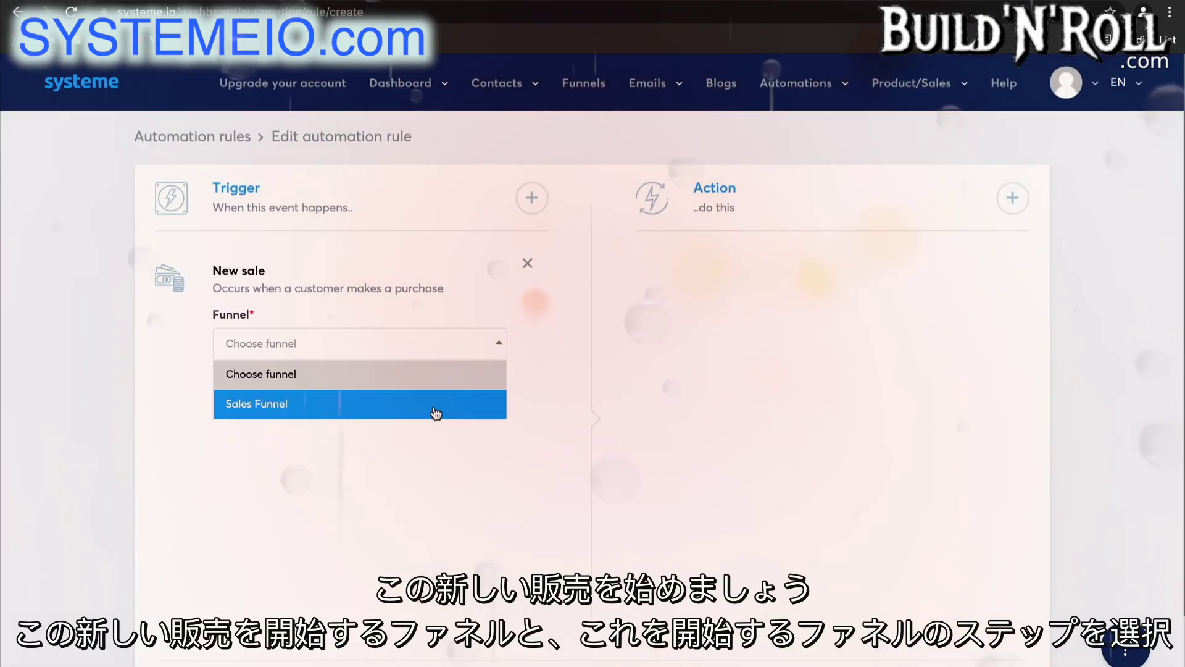
left_click(435, 410)
left_click(436, 413)
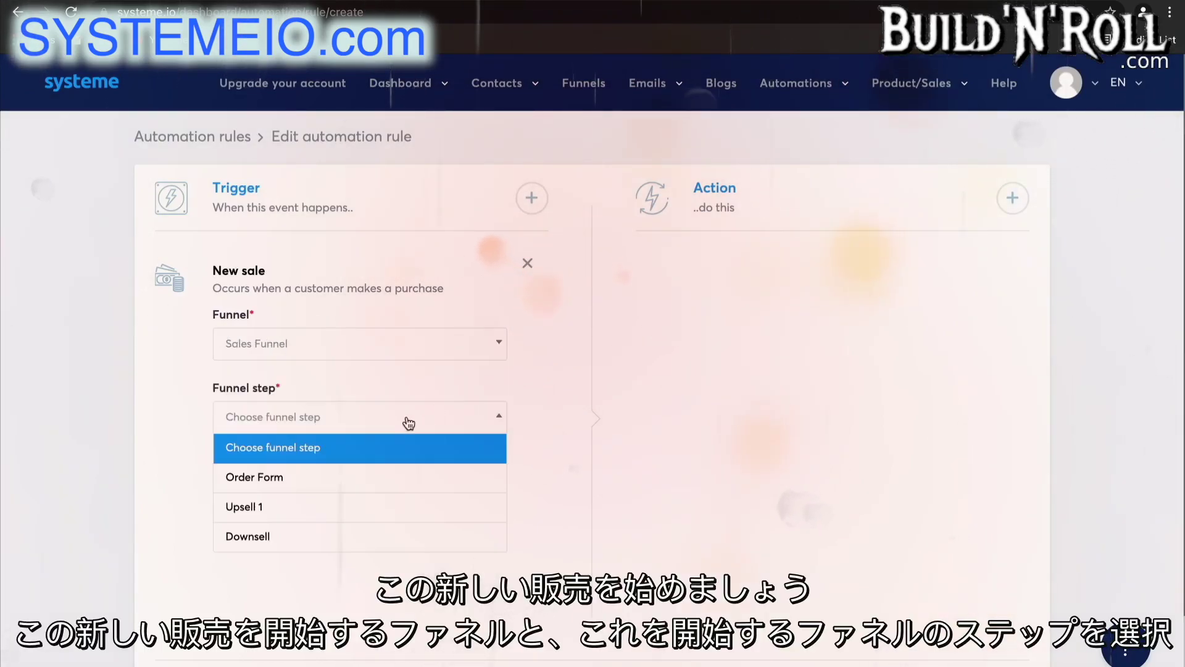
left_click(392, 475)
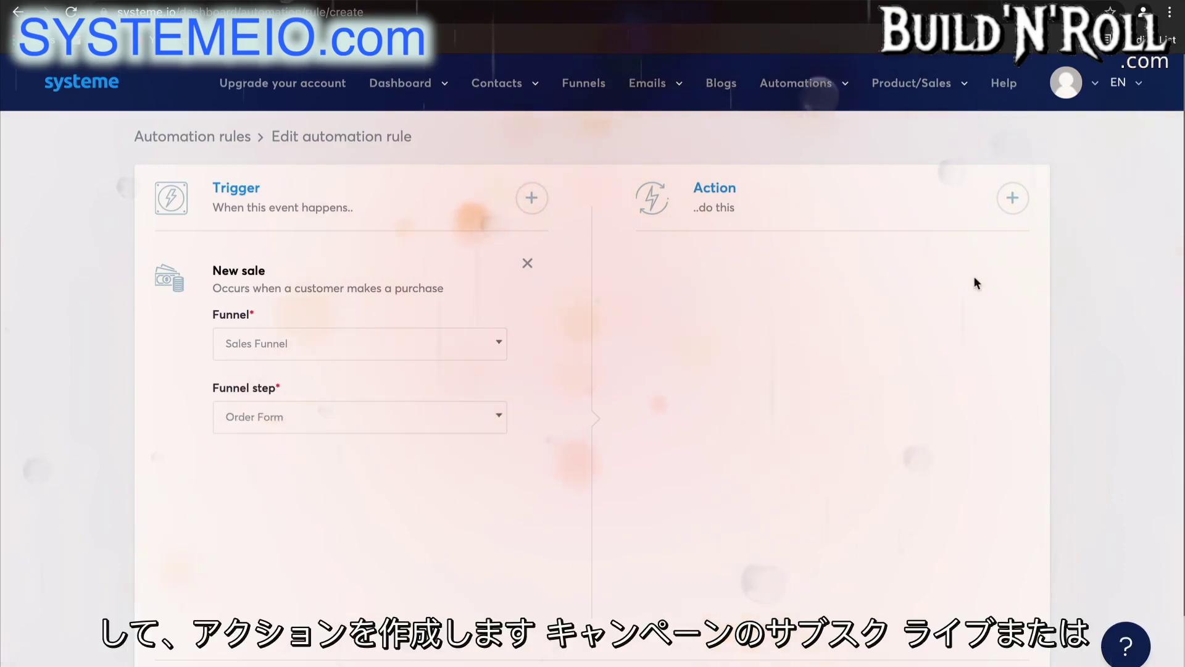
- Add a rule action that subscribes the contact to the "5 day coaching course" campaign
left_click(1013, 197)
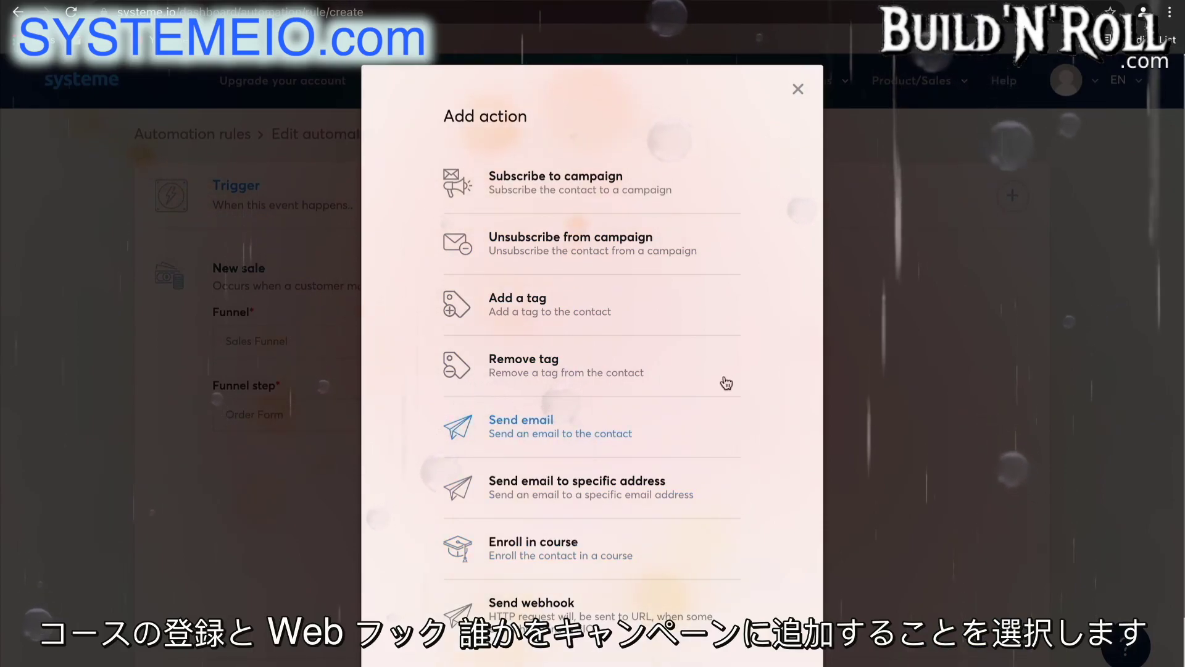
left_click(676, 208)
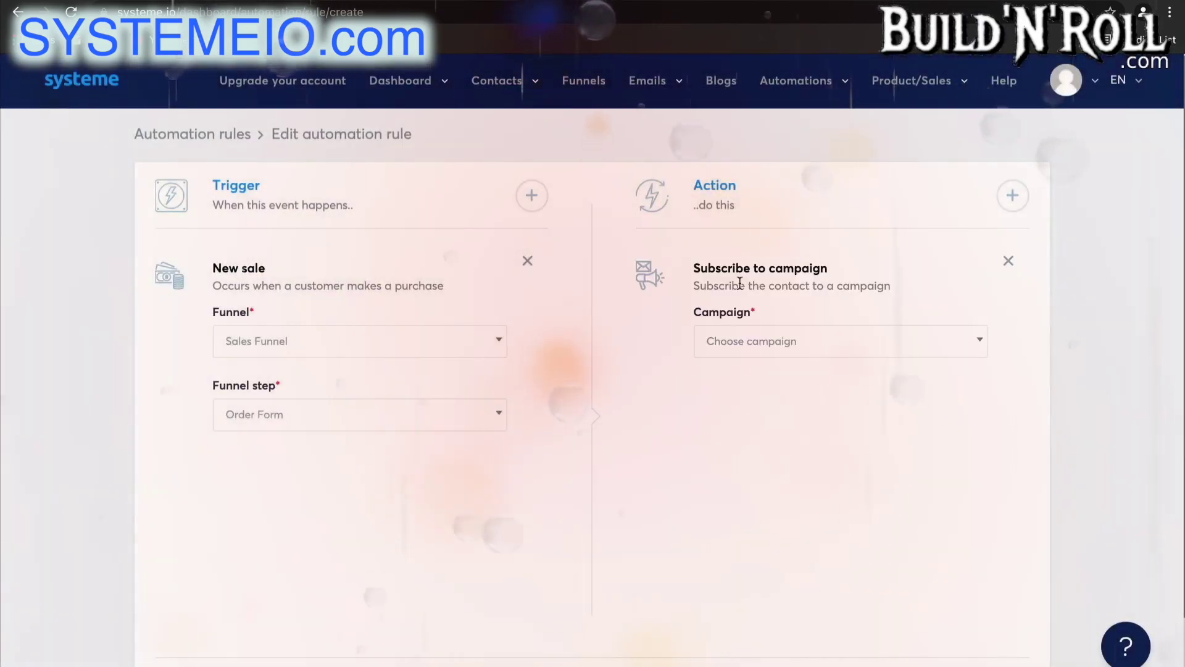
left_click(746, 340)
left_click(763, 402)
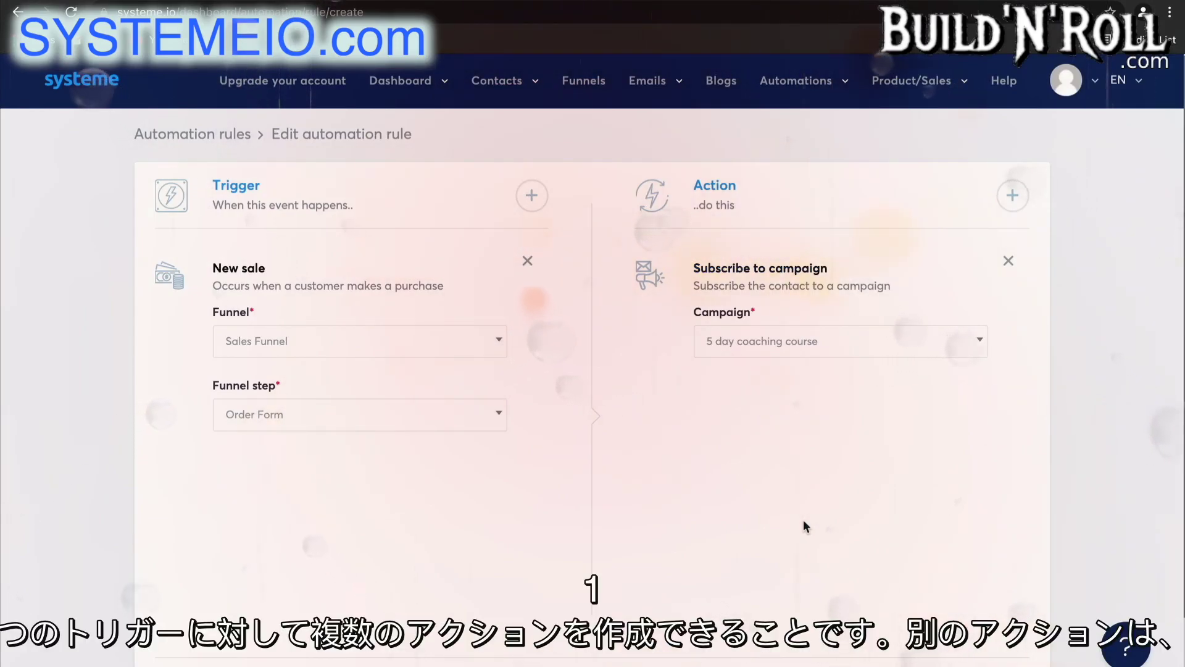
- Add an action assigning the "Blog - leads" tag and a further action that sends an email to a specific address
left_click(1014, 196)
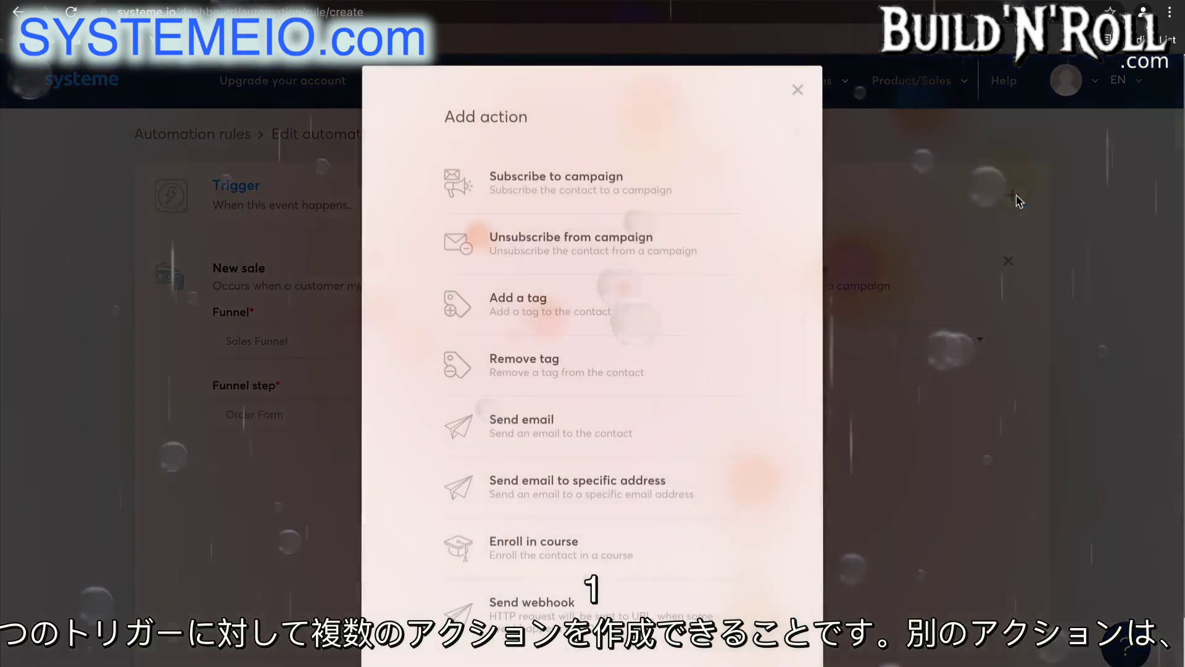
left_click(627, 317)
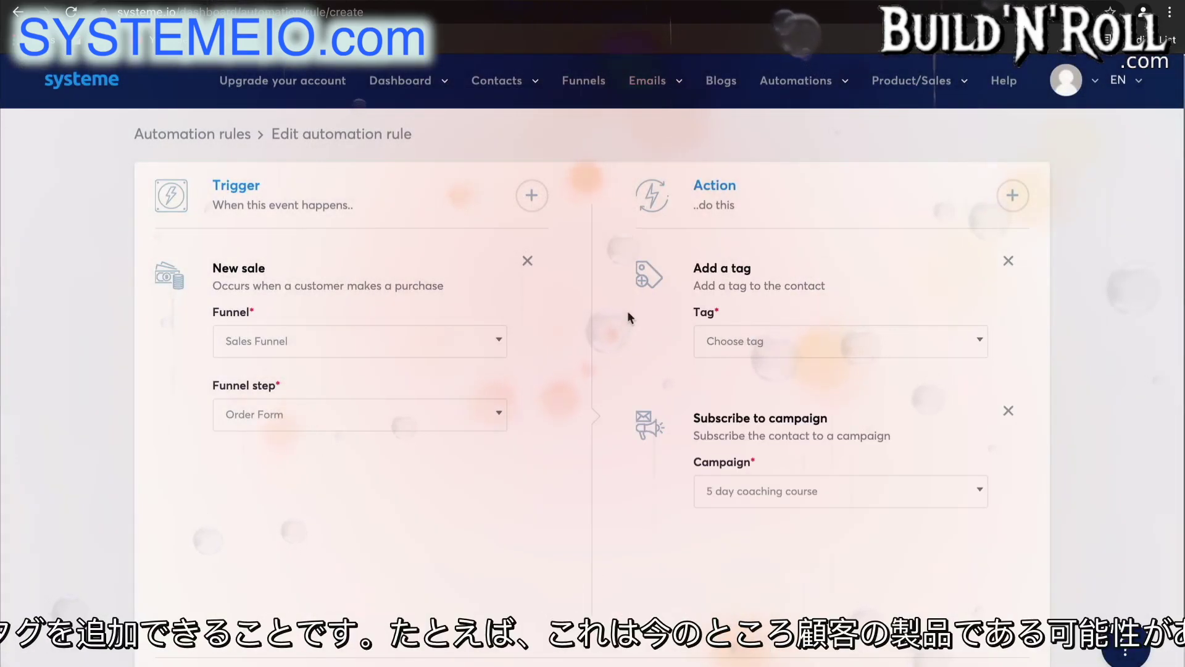
left_click(741, 342)
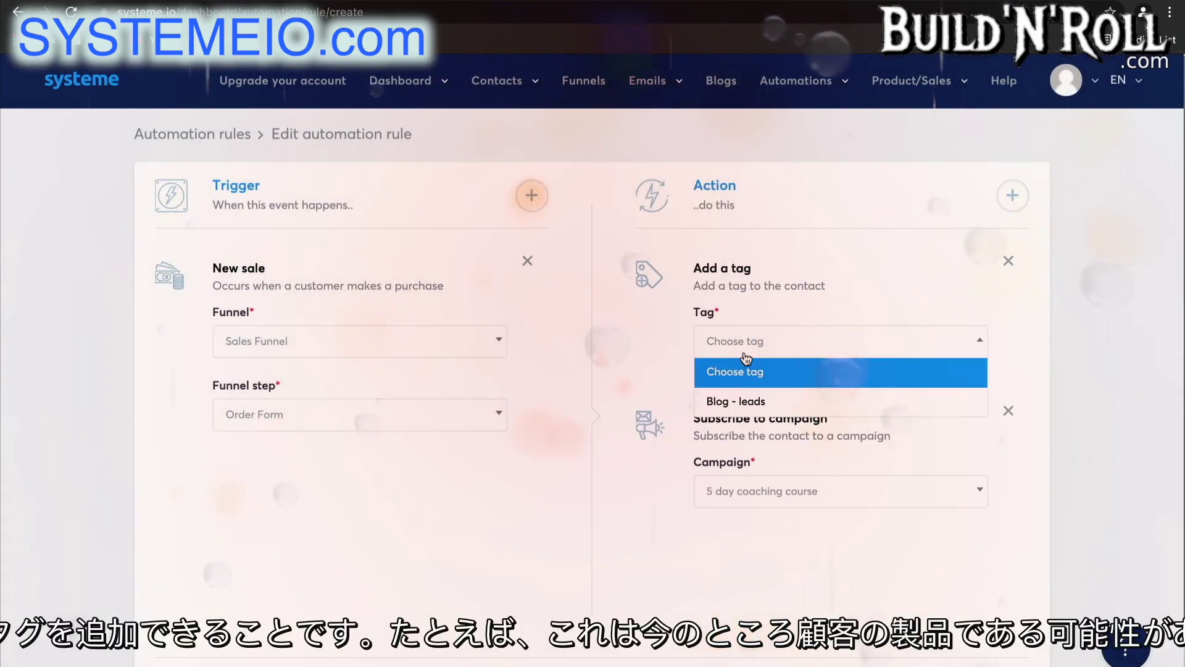
left_click(745, 405)
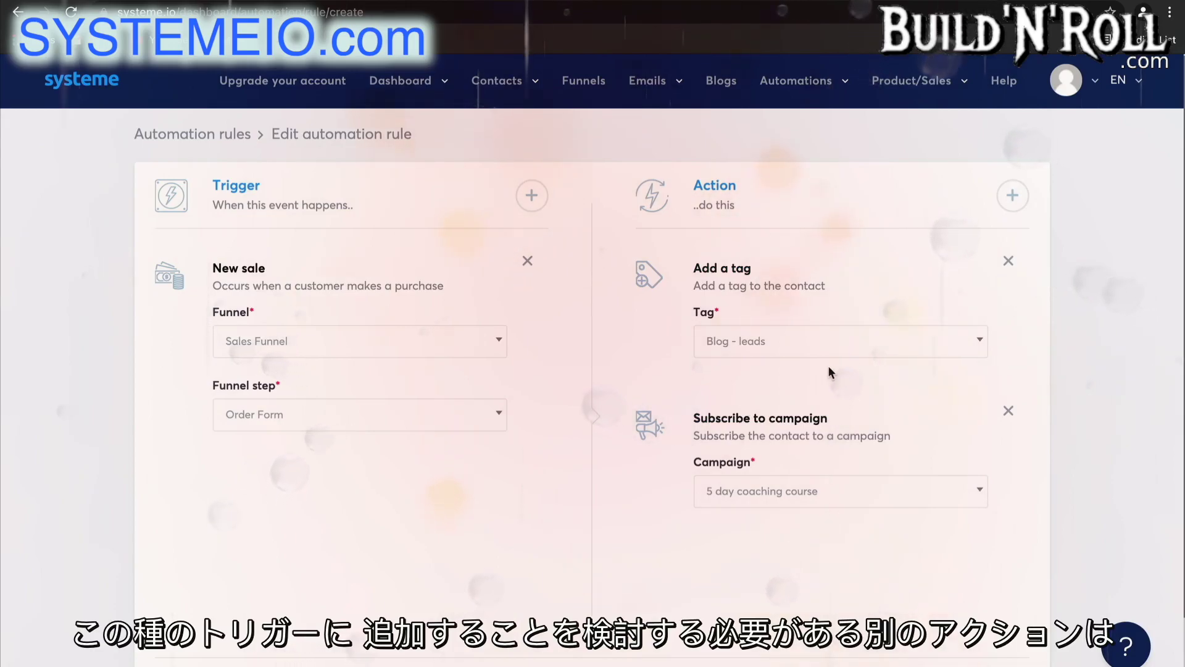
left_click(1012, 196)
left_click(629, 487)
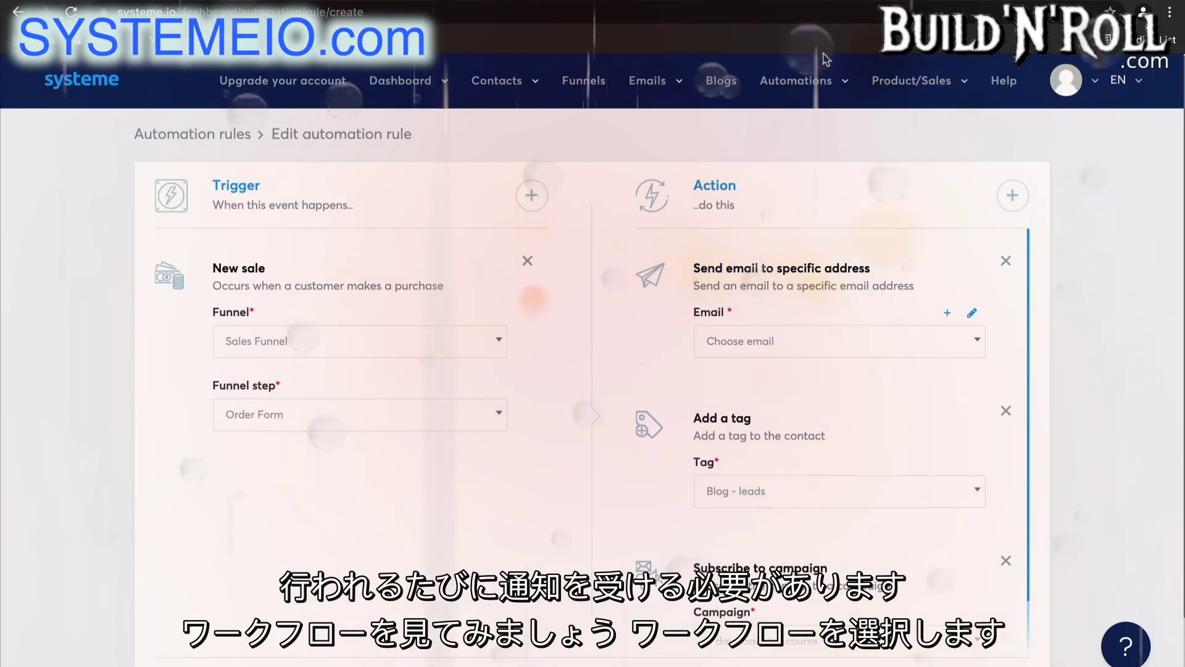
- Create a new automation workflow named "Workflow 1"
mouse_move(821, 82)
left_click(803, 138)
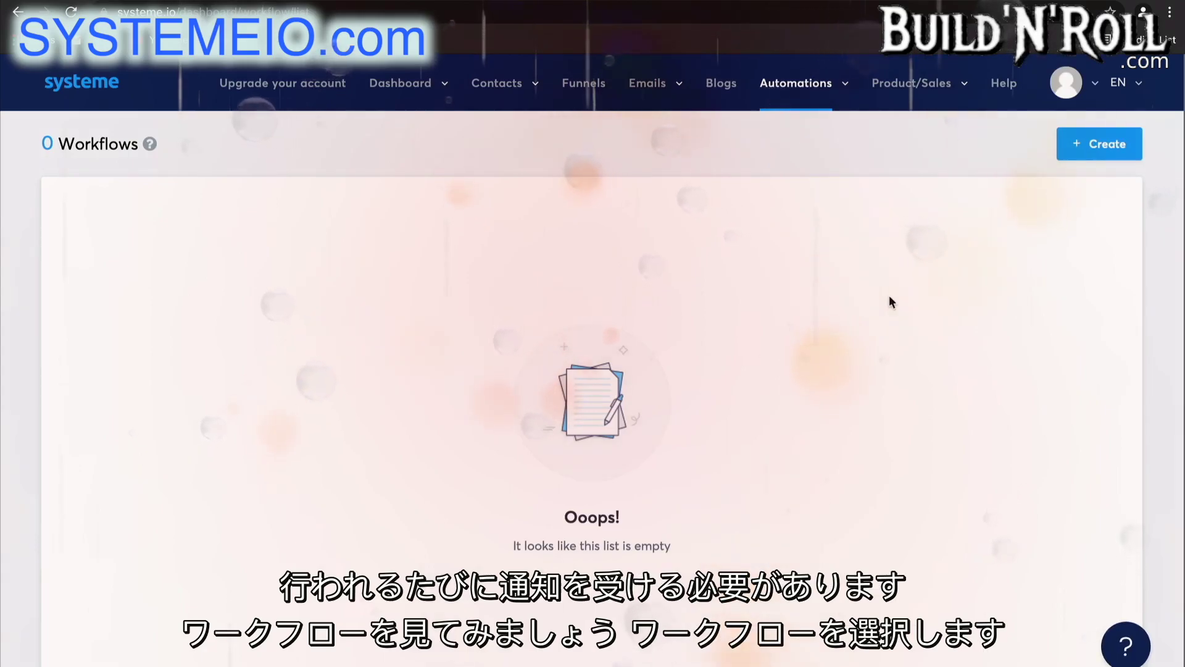
left_click(1110, 145)
left_click(626, 271)
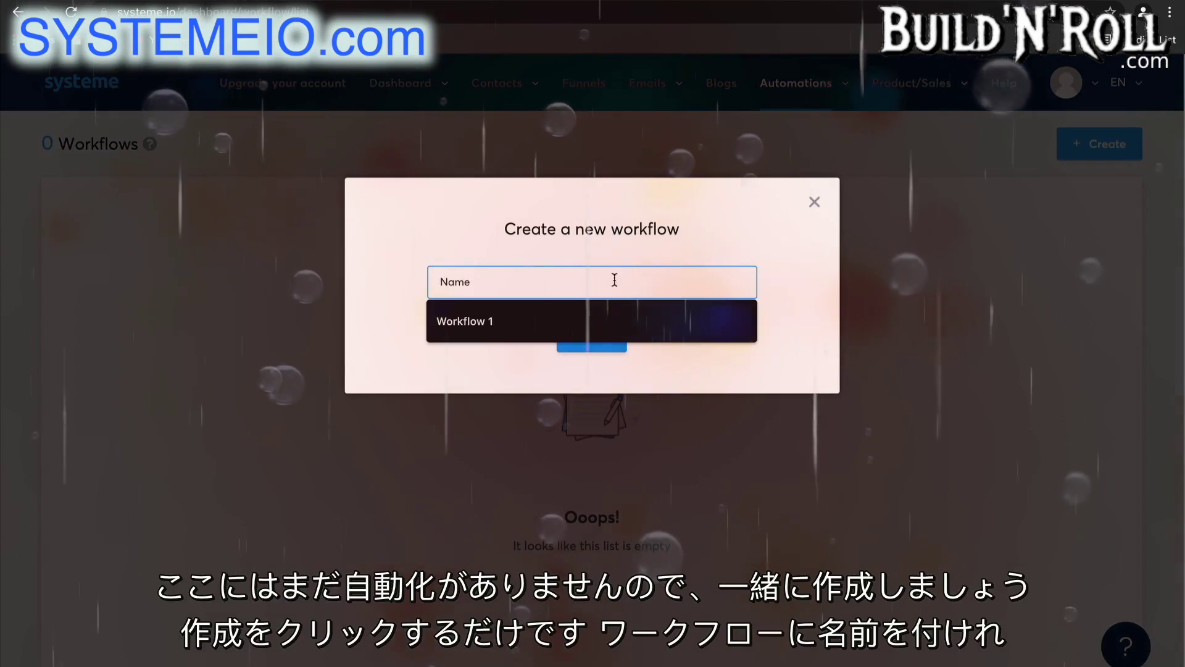
left_click(521, 329)
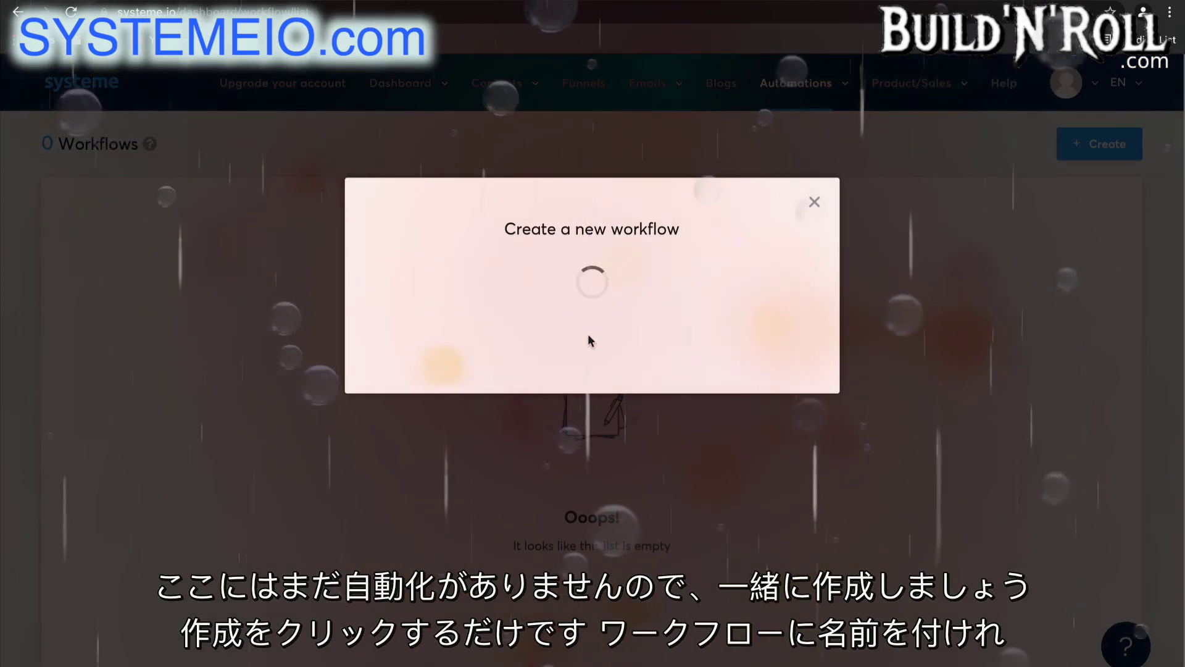
left_click(590, 337)
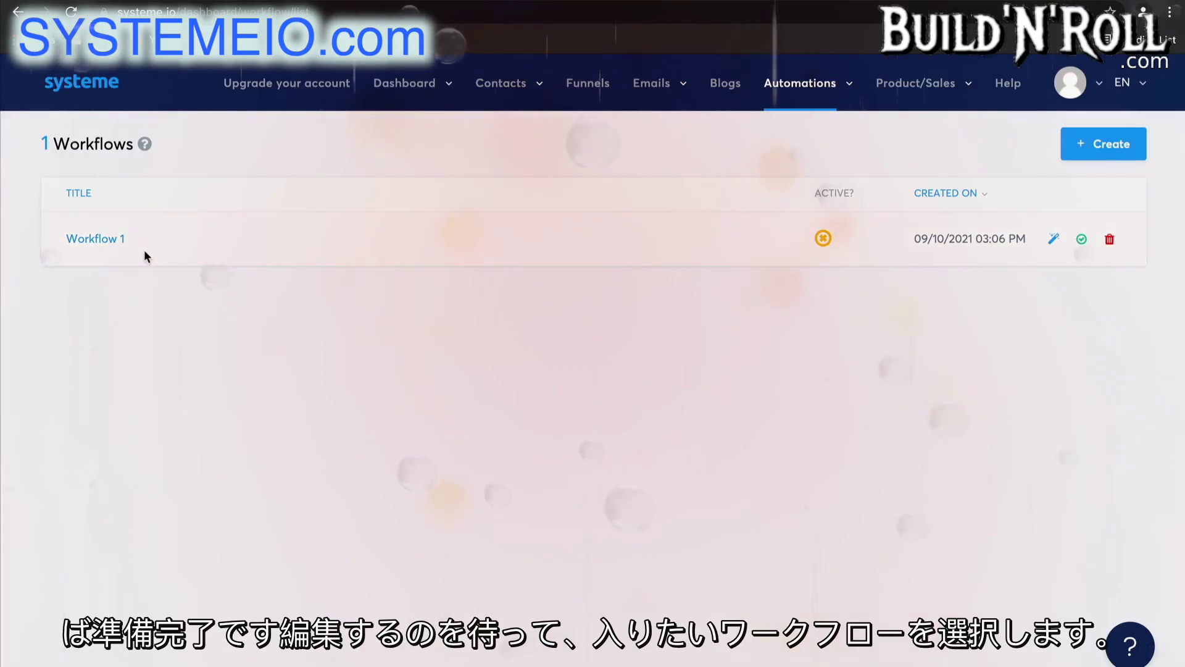
- Open Workflow 1 and create its first trigger as Funnel form subscribed on the Test Funnel's Squeeze page
left_click(102, 249)
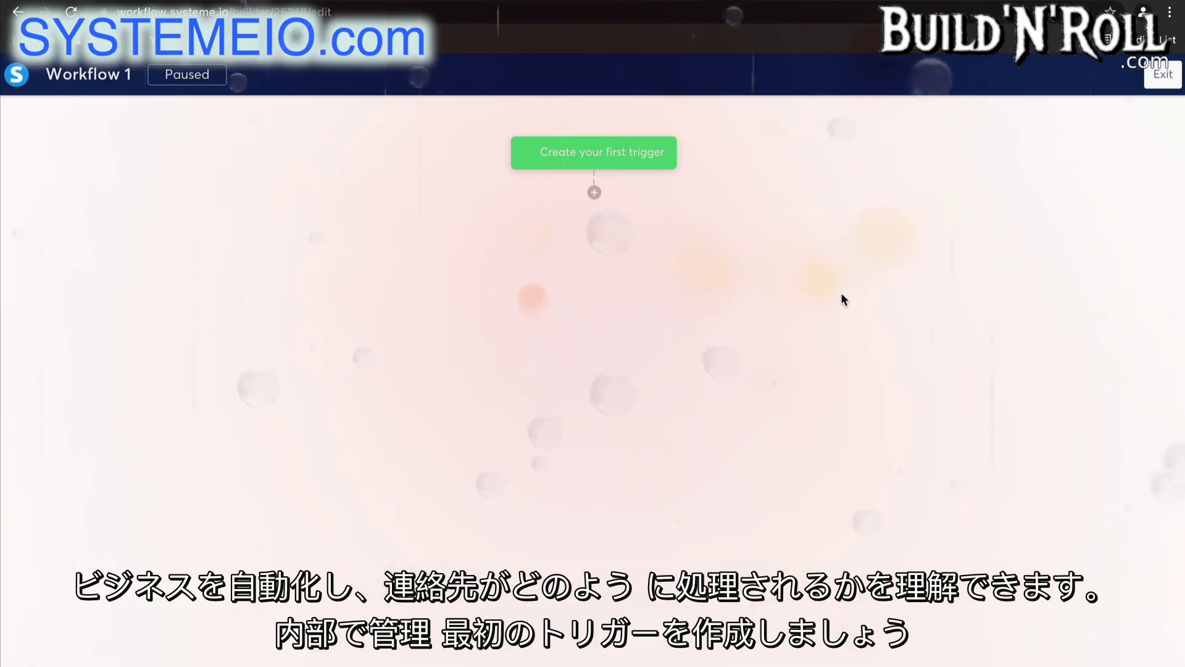
left_click(648, 158)
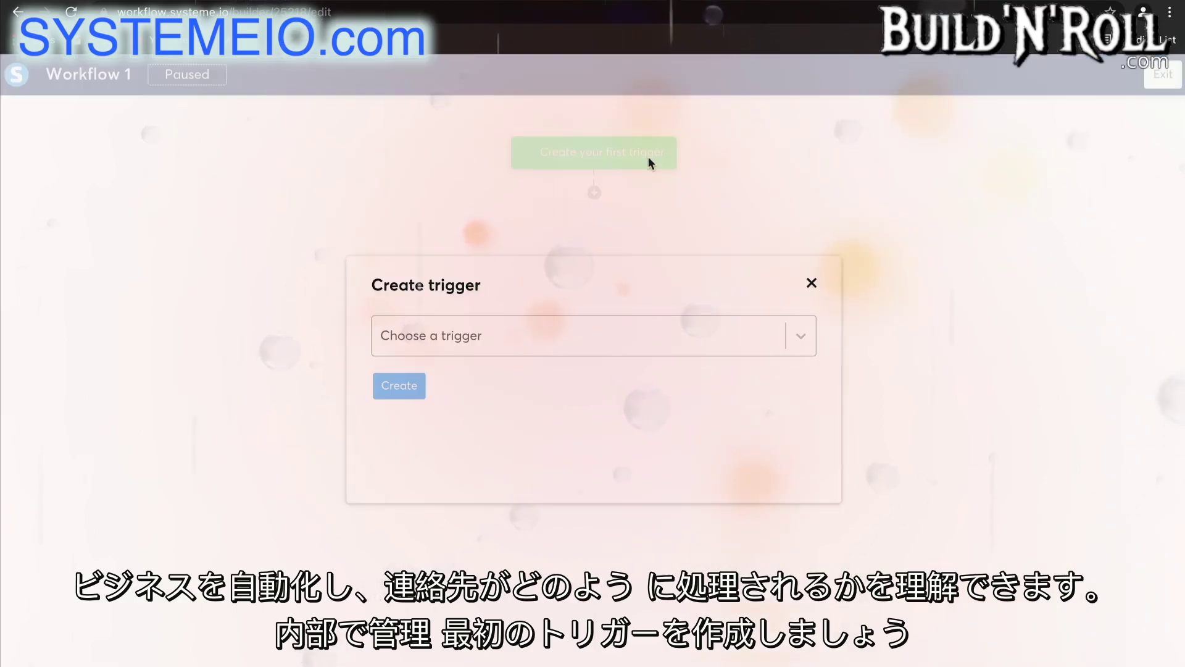
left_click(583, 336)
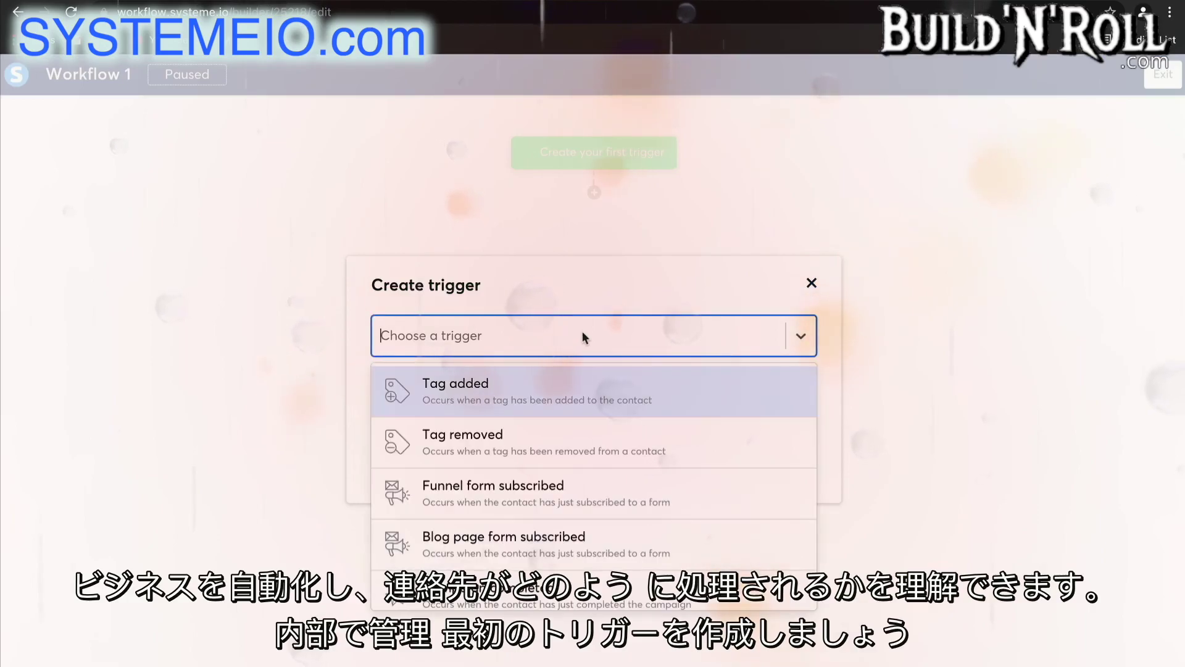
left_click(560, 495)
left_click(521, 402)
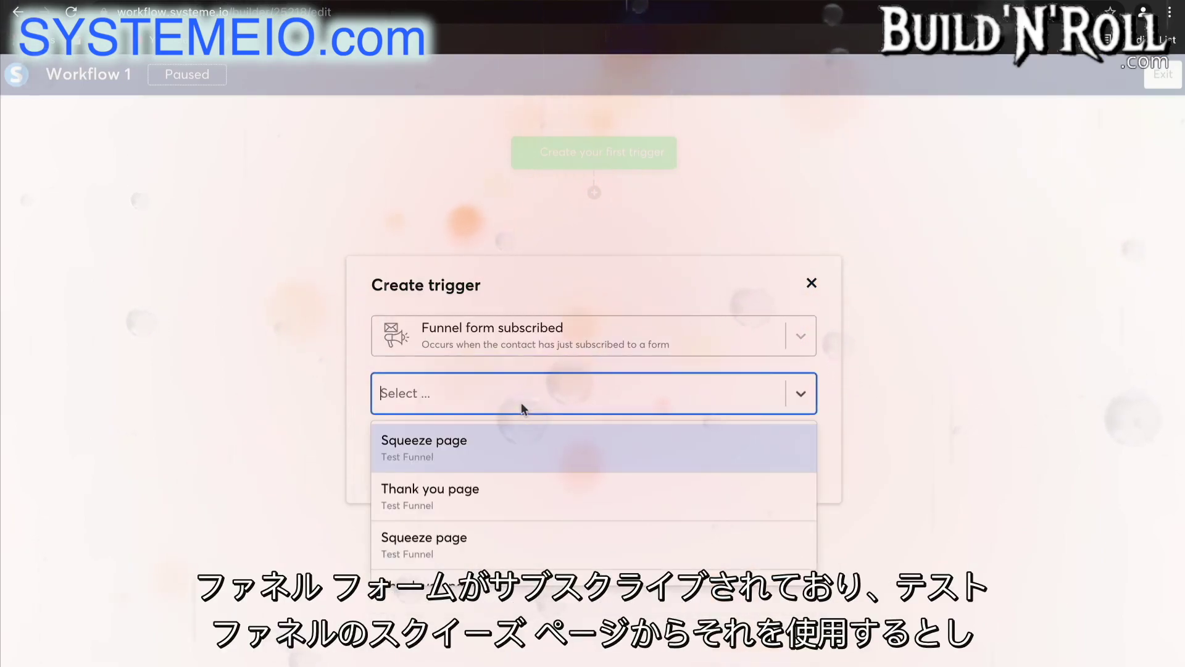
scroll(524, 495, "down", 1)
scroll(525, 495, "down", 1)
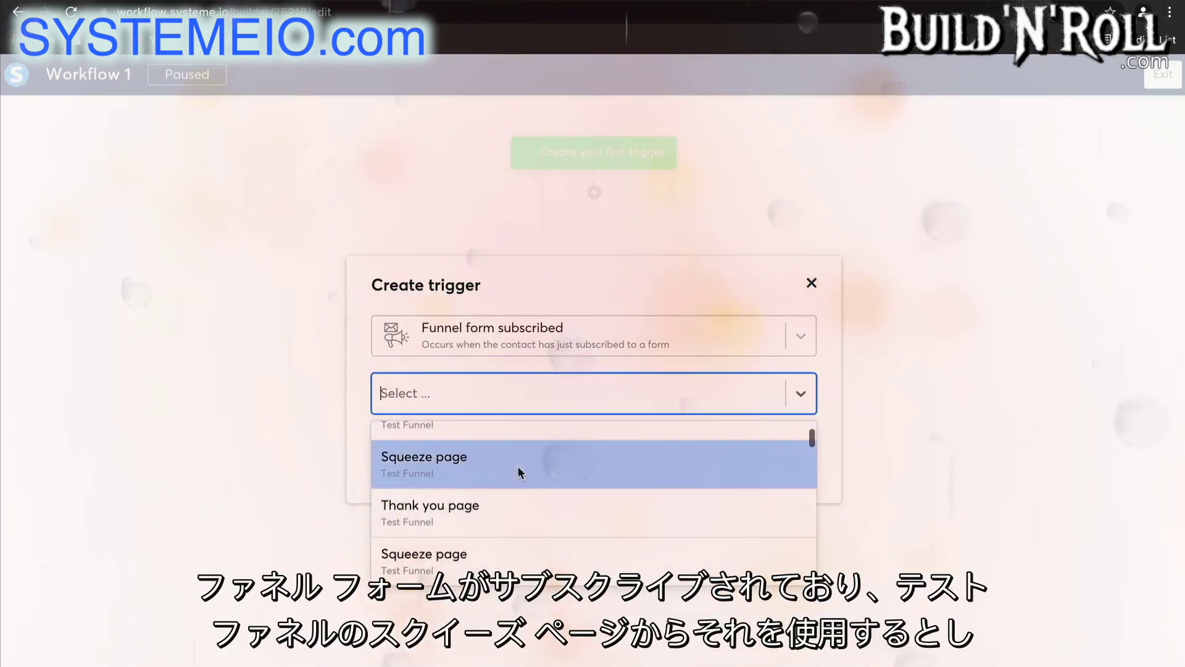
left_click(518, 466)
left_click(407, 453)
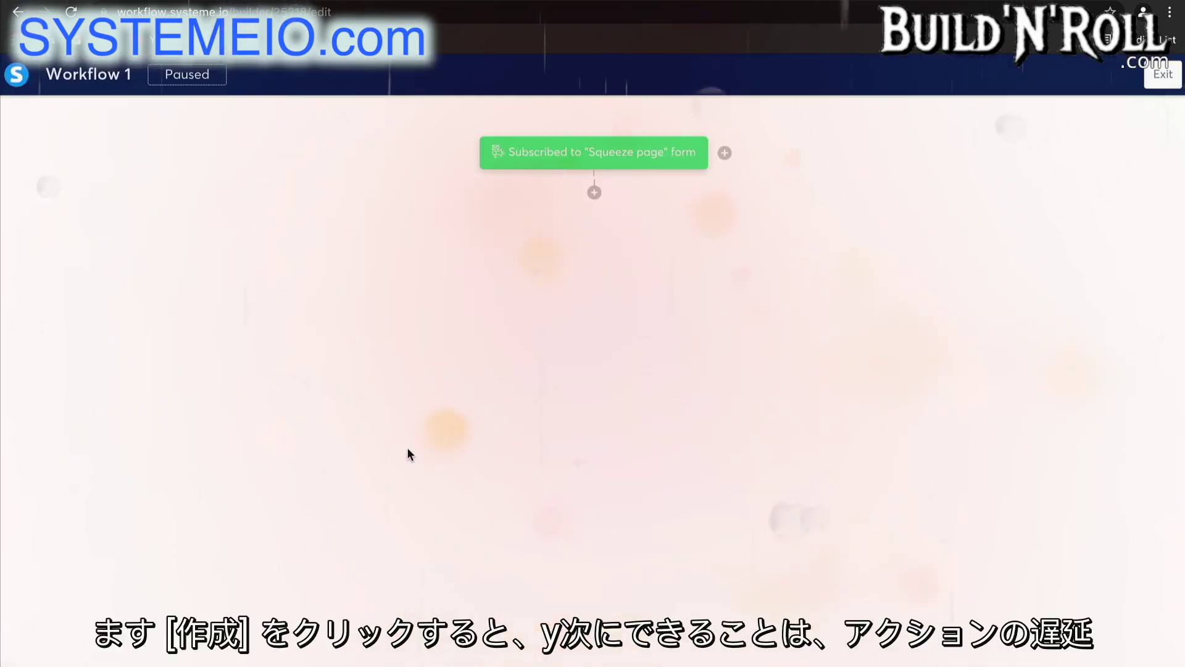
- Add a Delay step of 3 days below the Squeeze page trigger
left_click(593, 193)
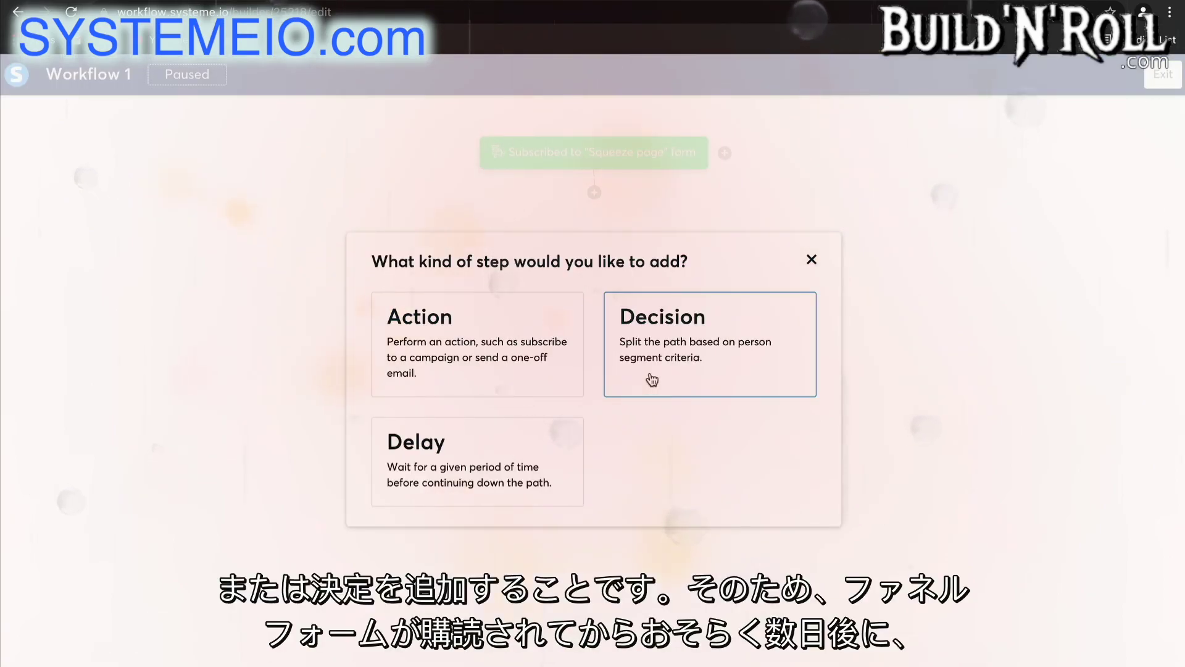
left_click(529, 442)
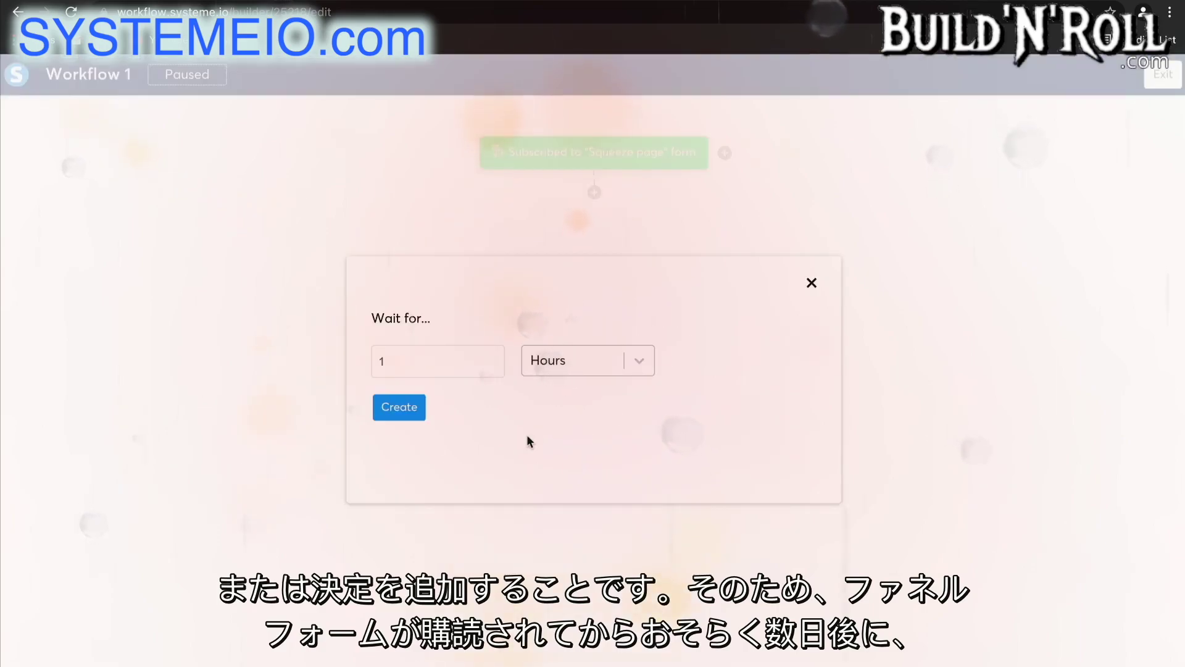
left_click(458, 358)
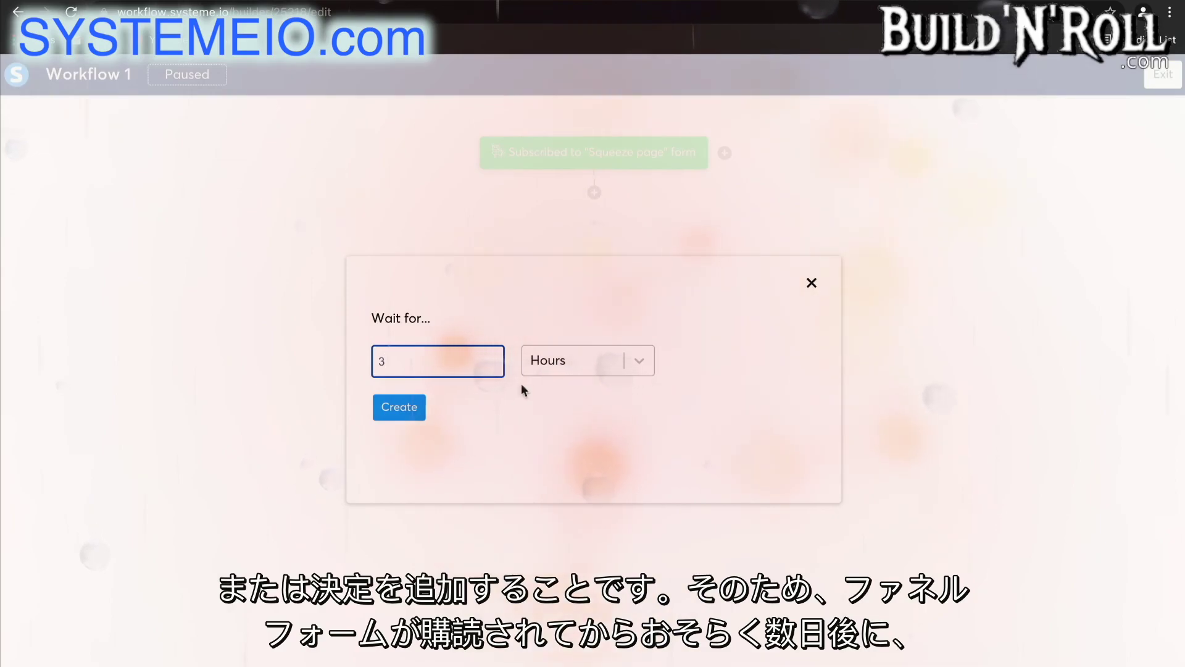
left_click(554, 365)
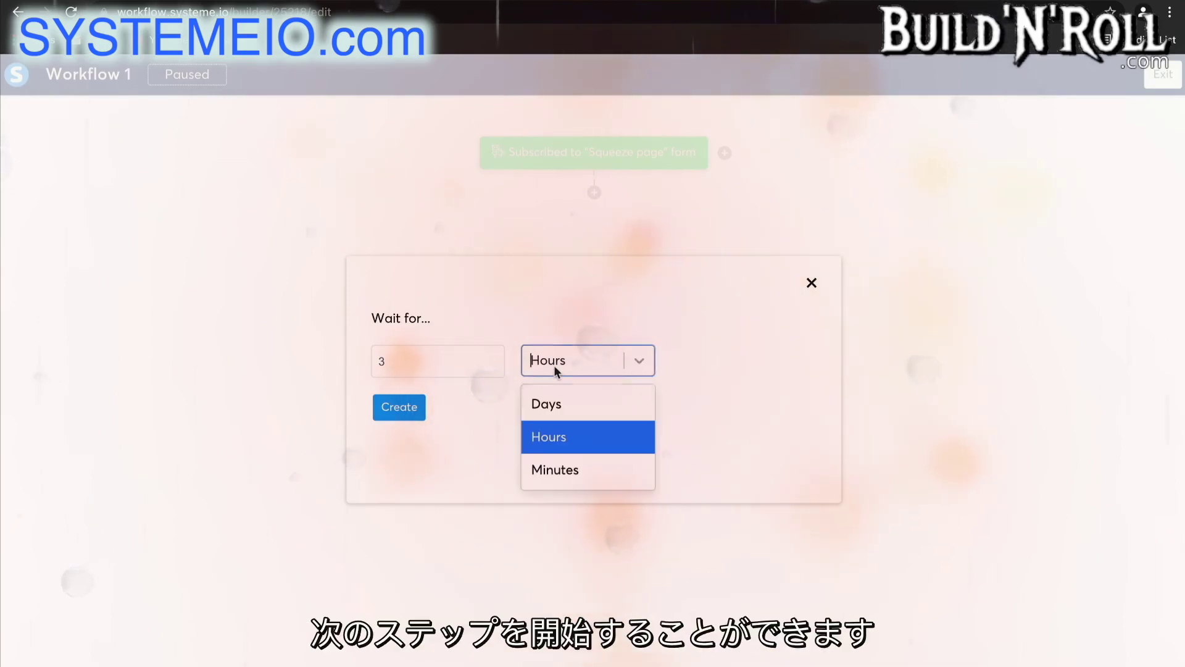
left_click(554, 405)
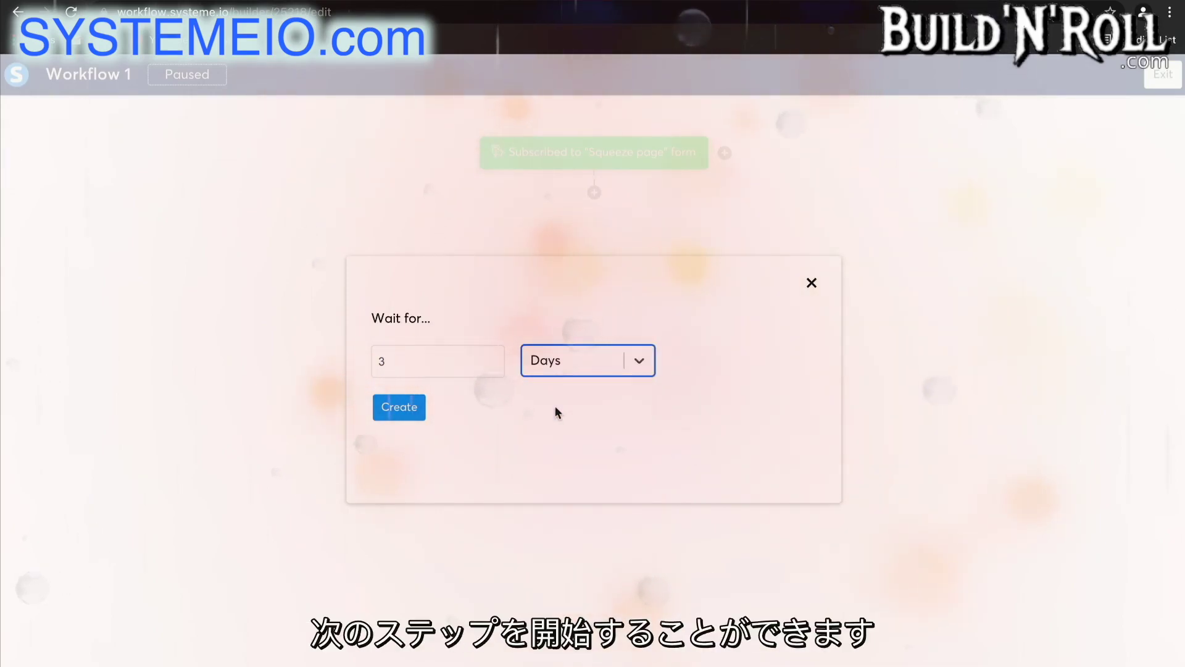
left_click(397, 411)
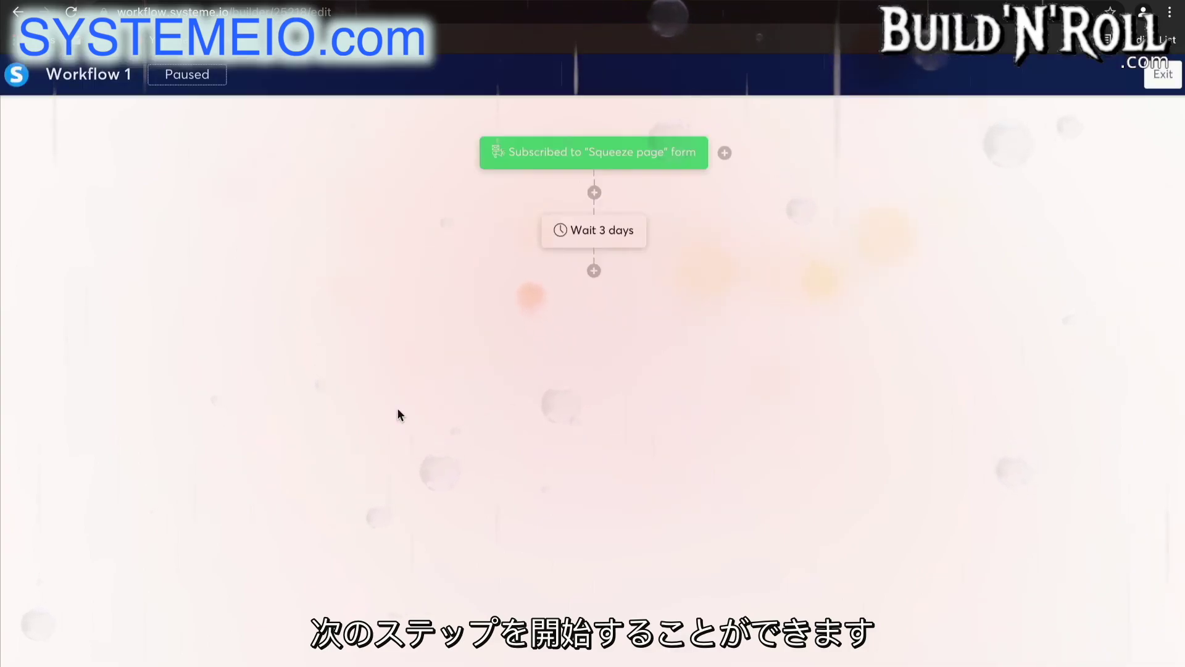
- Add an action below the 3-day delay that subscribes the contact to the "5 day coaching course" campaign
left_click(594, 272)
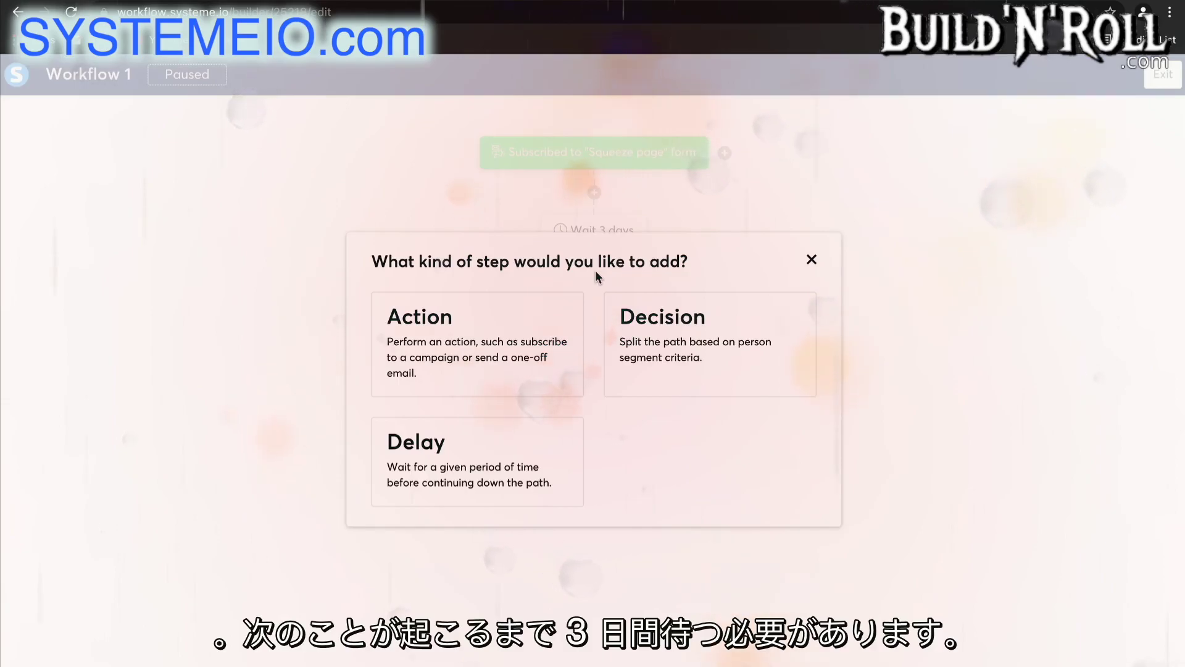
left_click(524, 337)
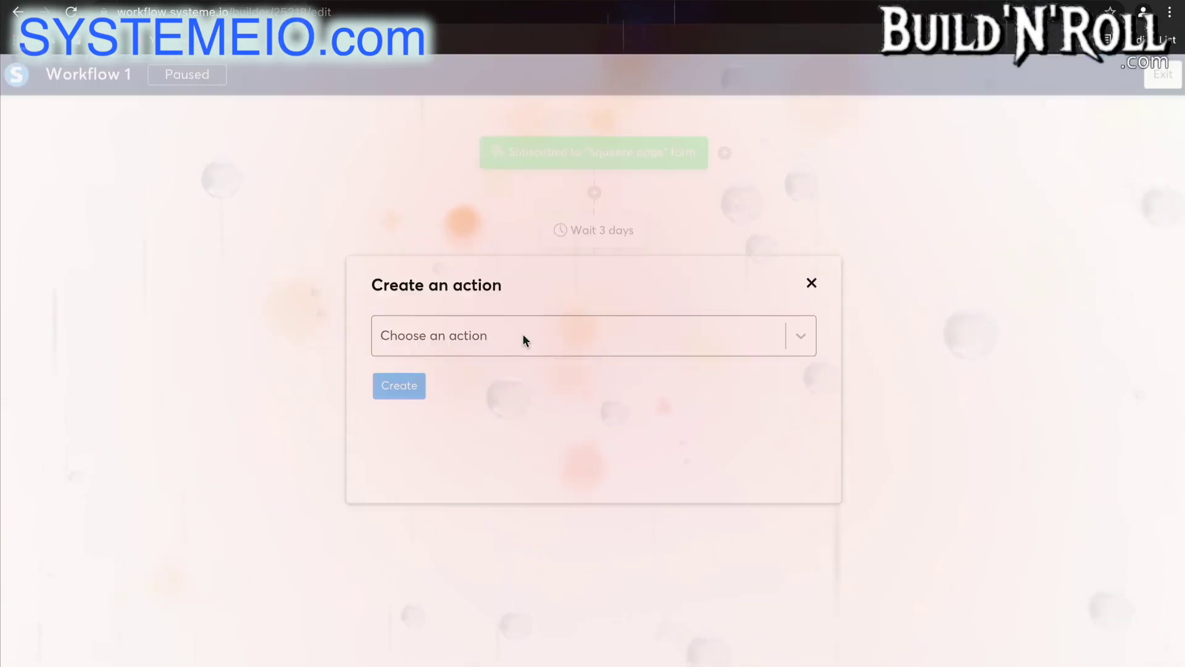
left_click(522, 342)
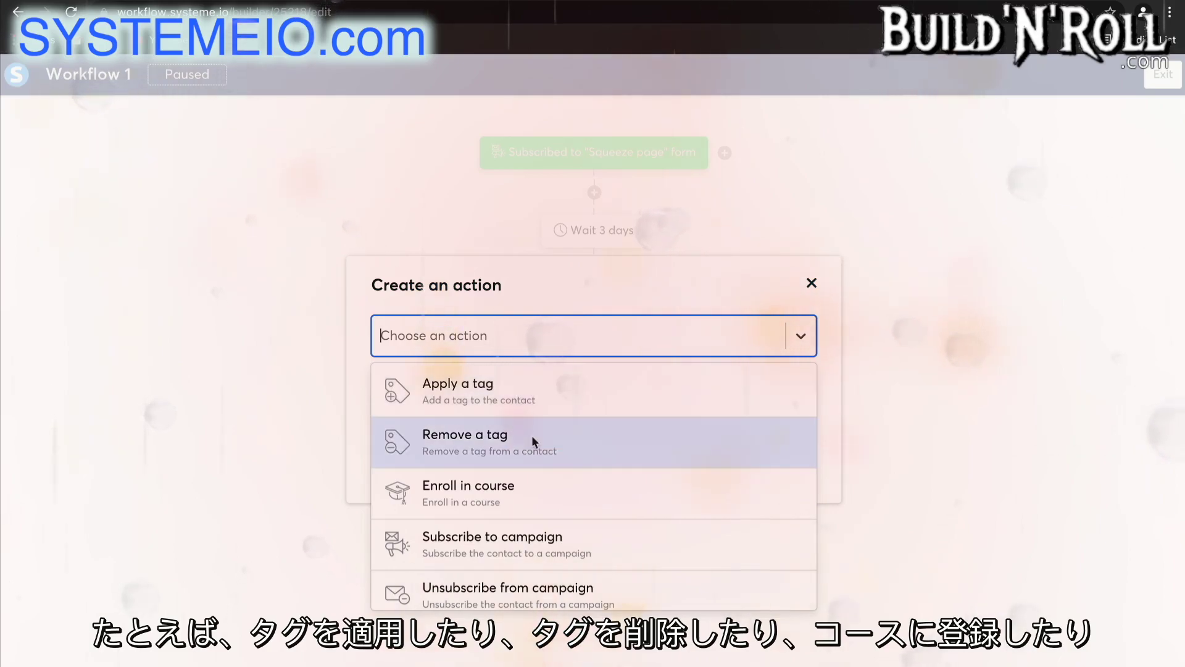
scroll(535, 490, "down", 2)
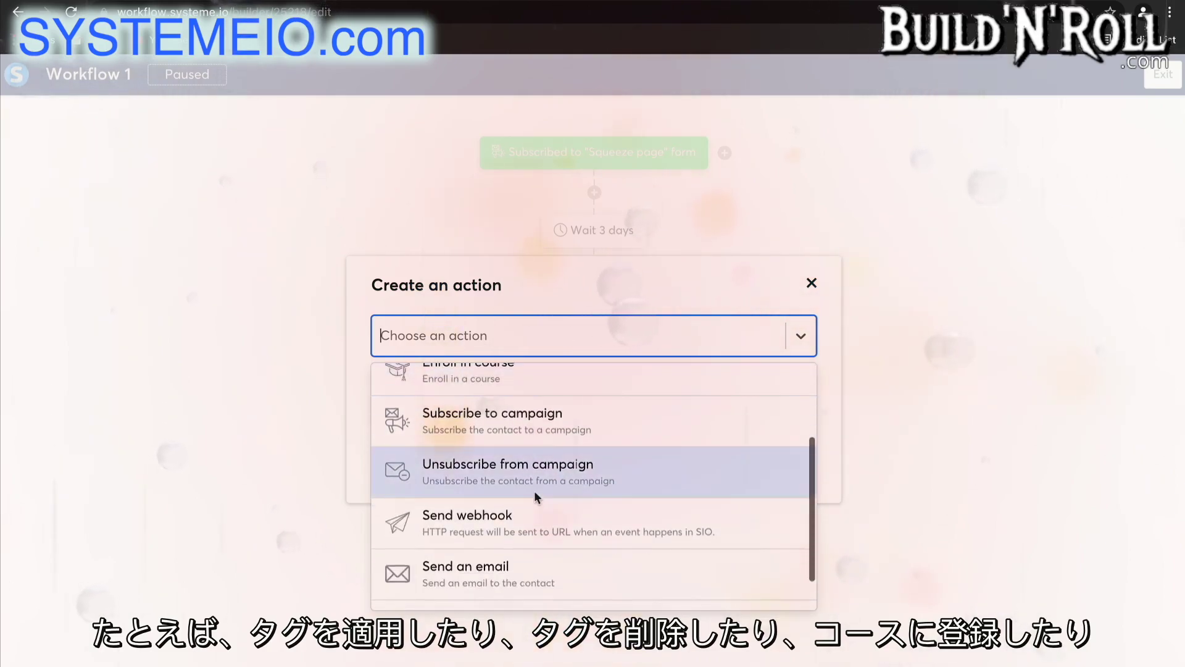
left_click(551, 429)
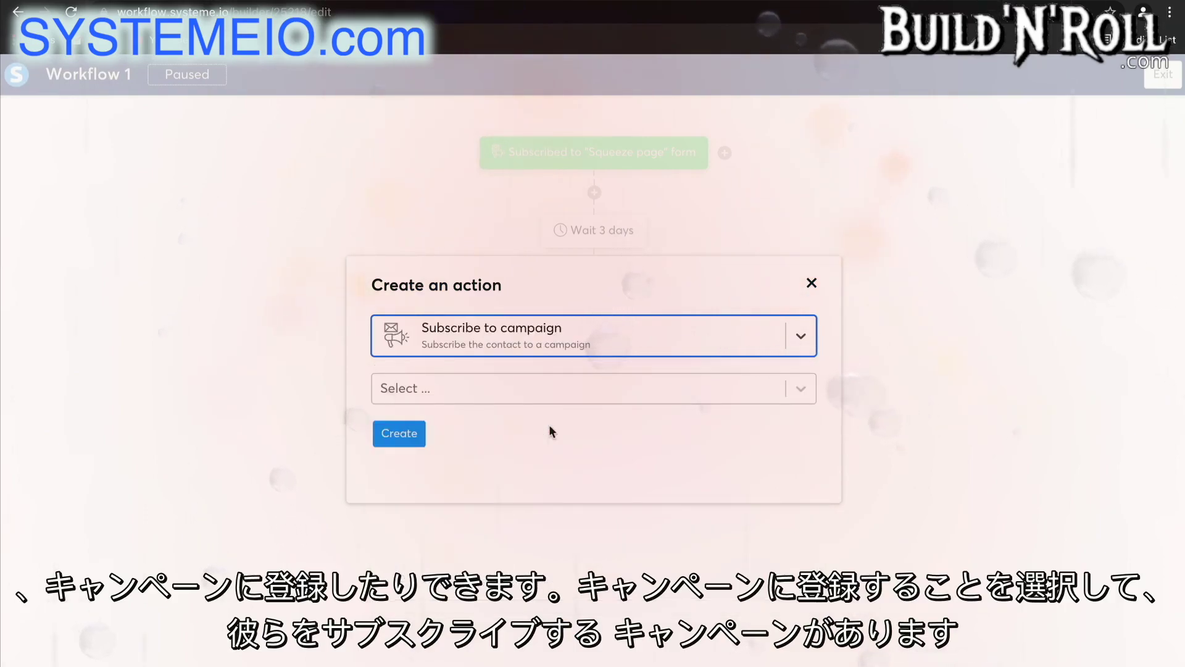
left_click(453, 392)
left_click(461, 429)
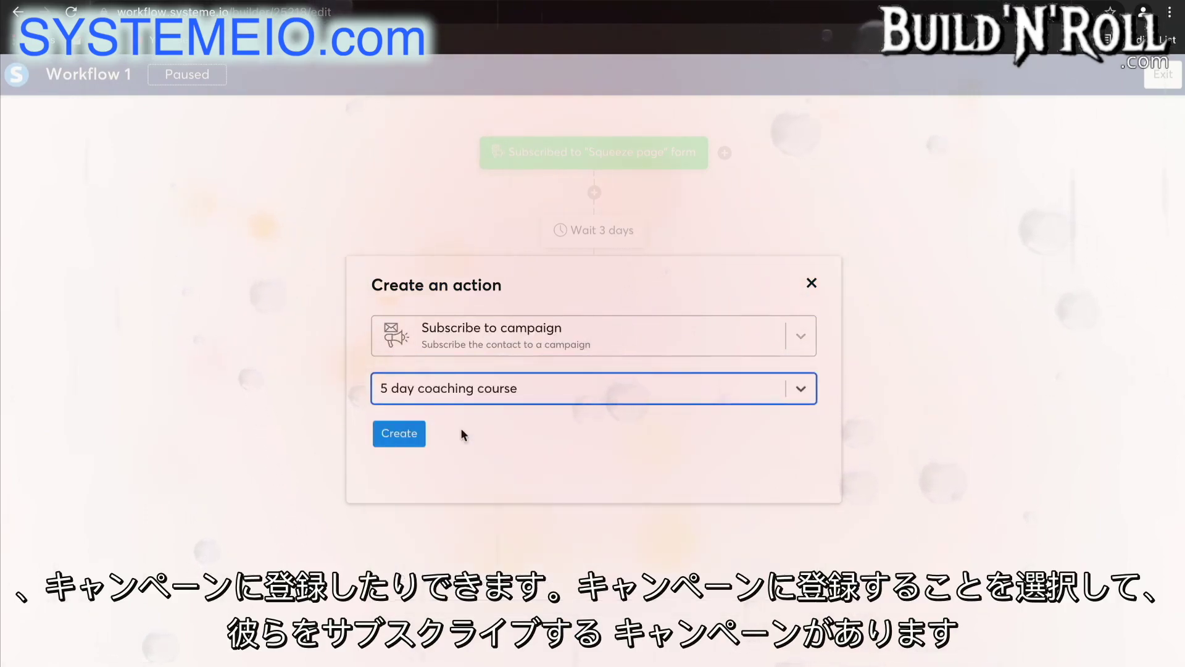
left_click(390, 438)
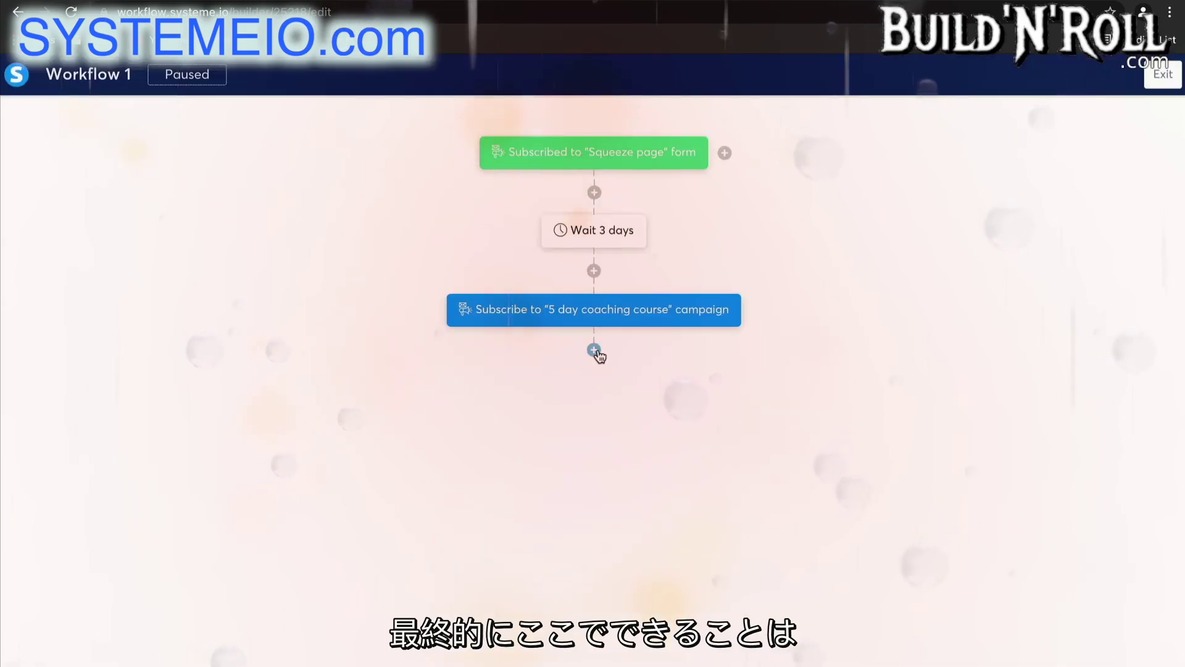
- Add a Decision step below the campaign subscription, with a Tag condition for contacts tagged with "Blog - leads"
left_click(595, 351)
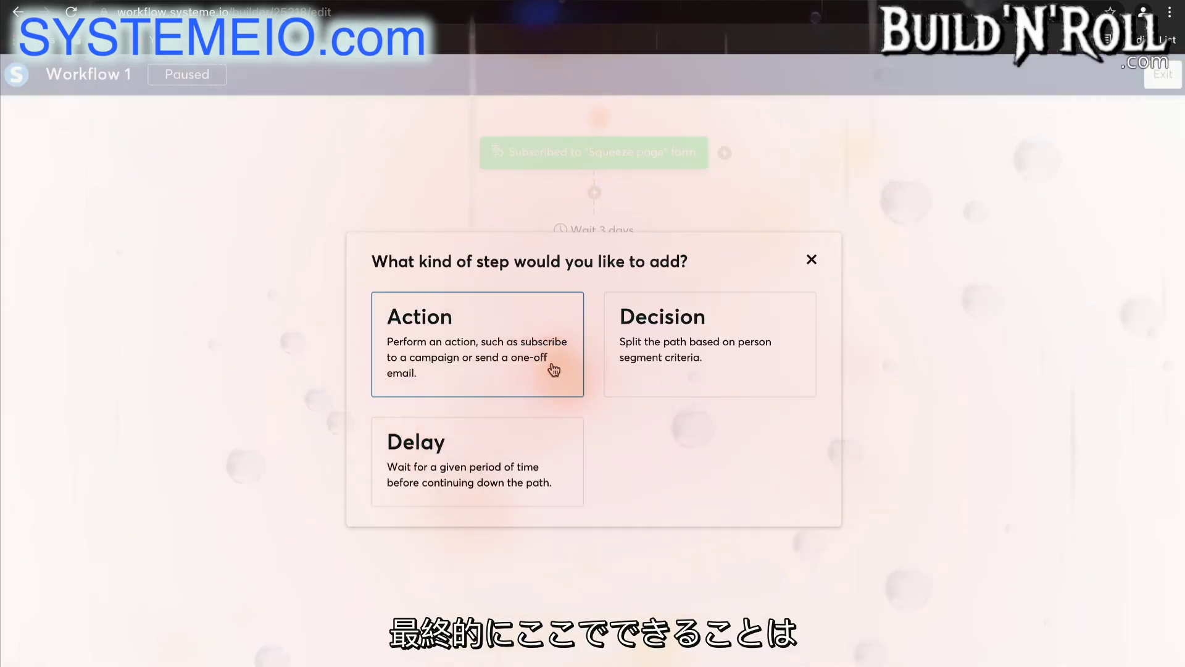
left_click(678, 363)
left_click(435, 285)
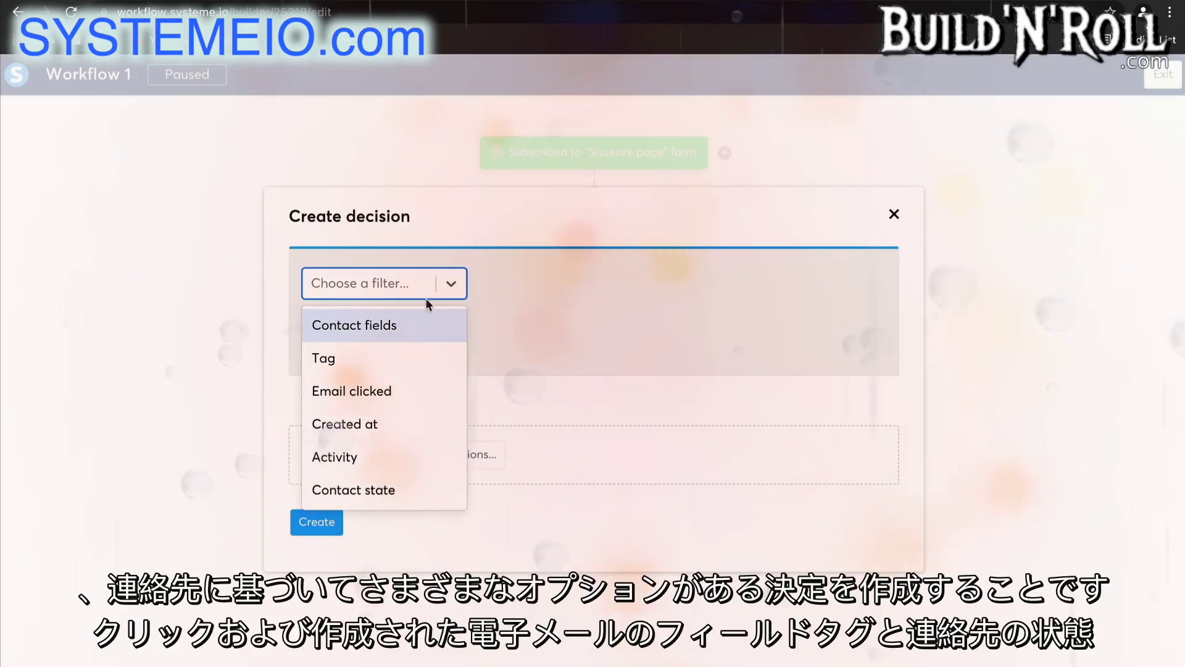
left_click(393, 363)
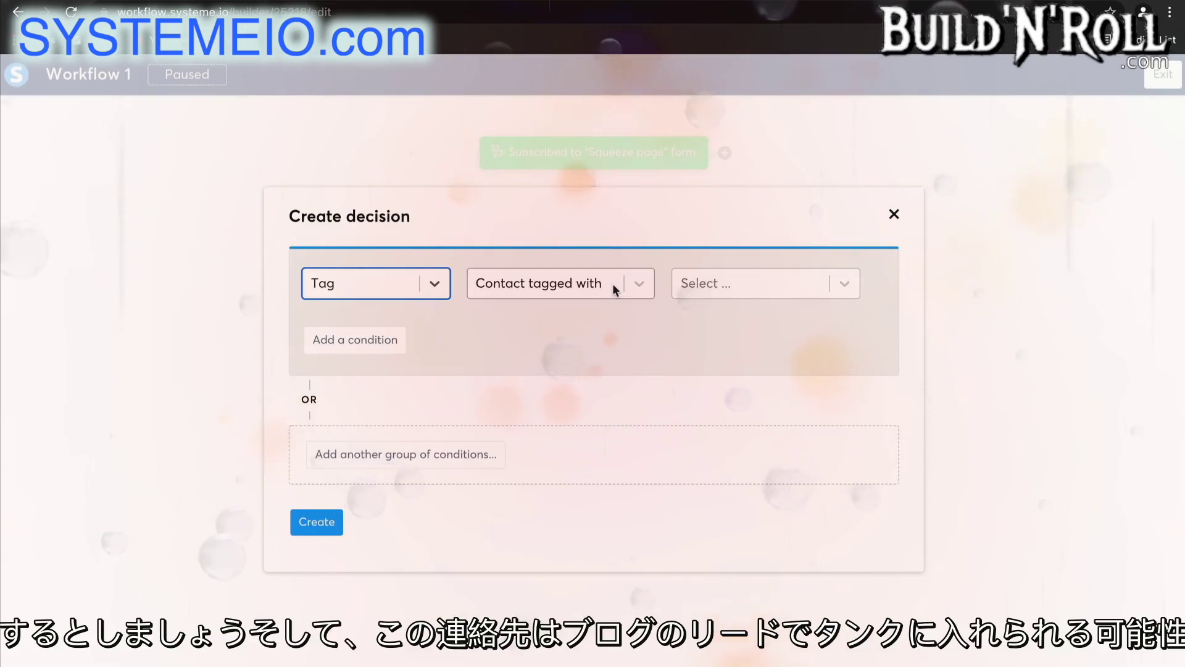
left_click(720, 286)
left_click(720, 336)
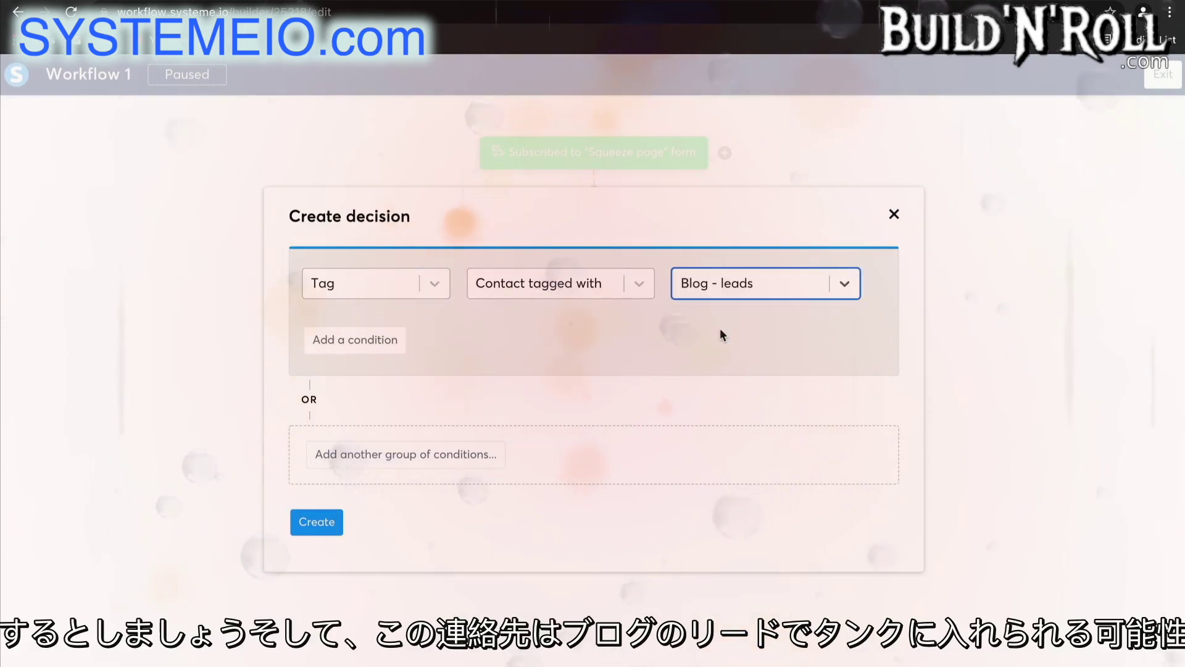
- Add a second AND condition for contacts not tagged with "Blog - leads" and create the decision
left_click(383, 339)
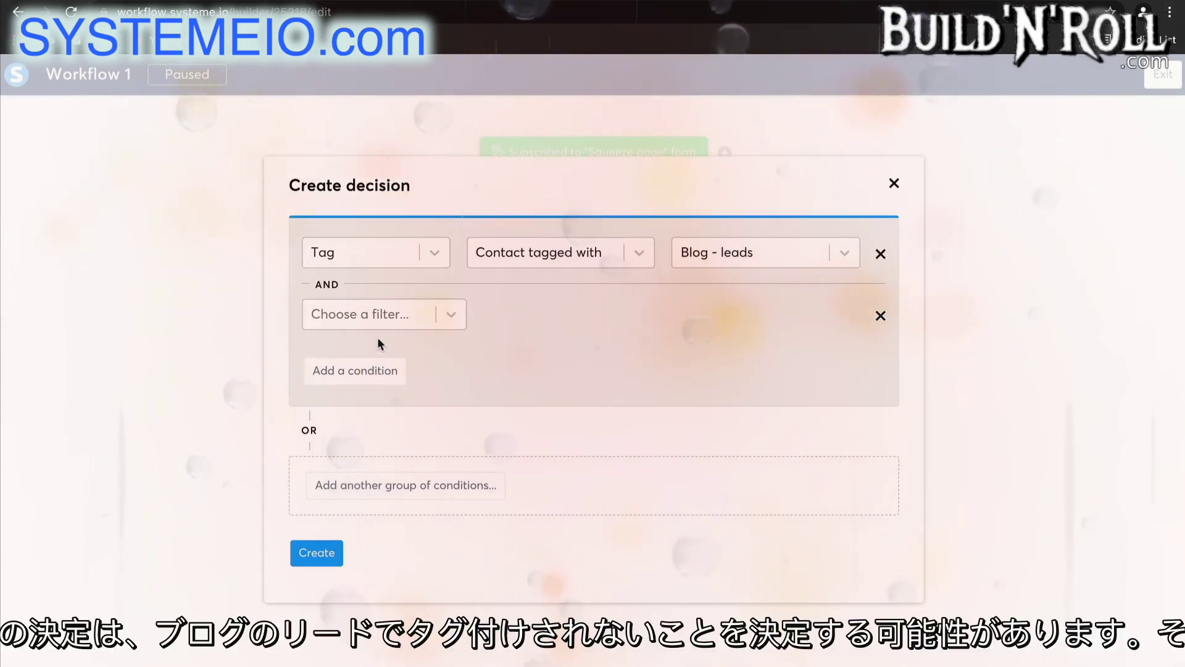
left_click(392, 317)
left_click(379, 384)
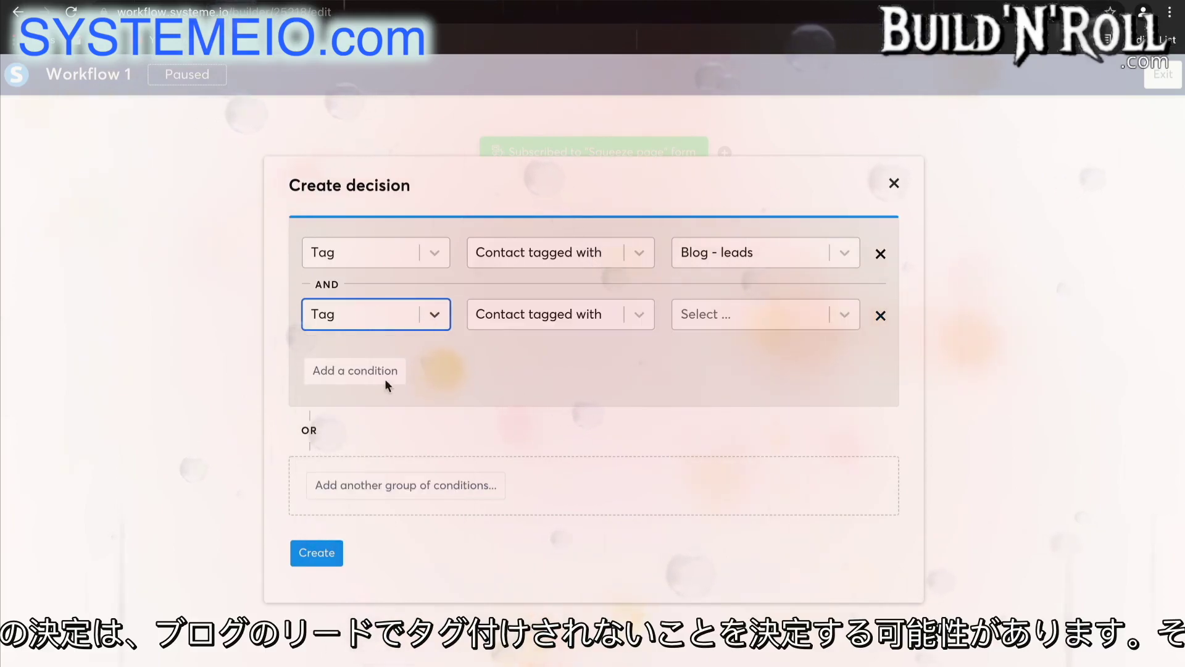
left_click(546, 316)
left_click(541, 390)
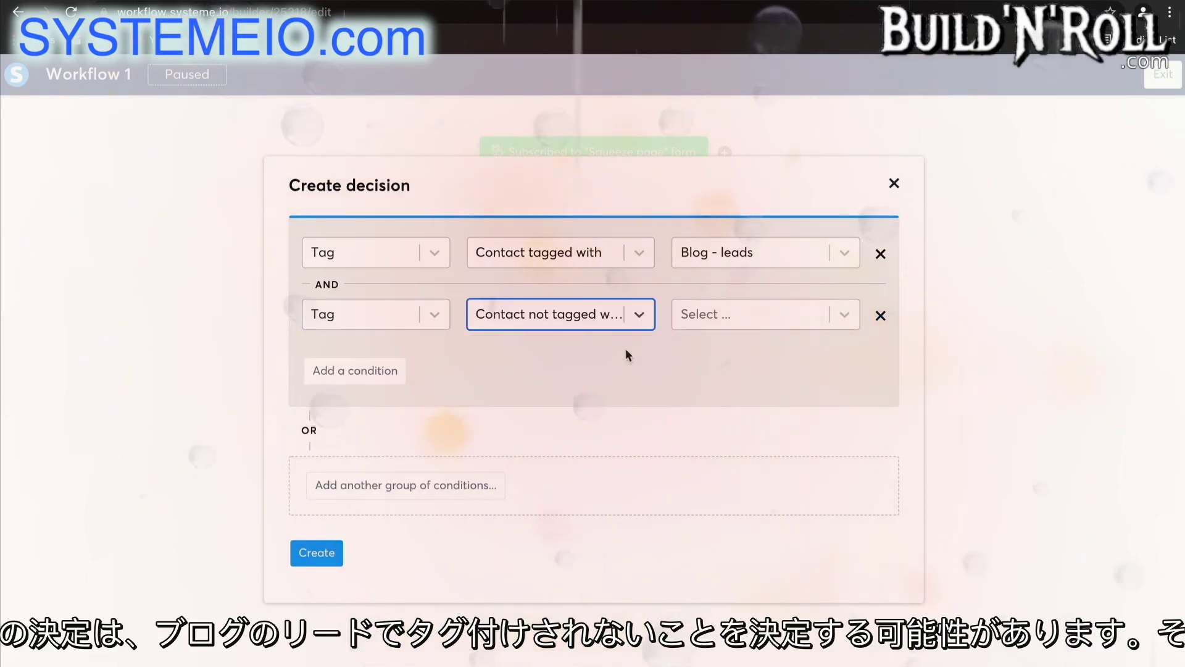
left_click(702, 324)
left_click(706, 359)
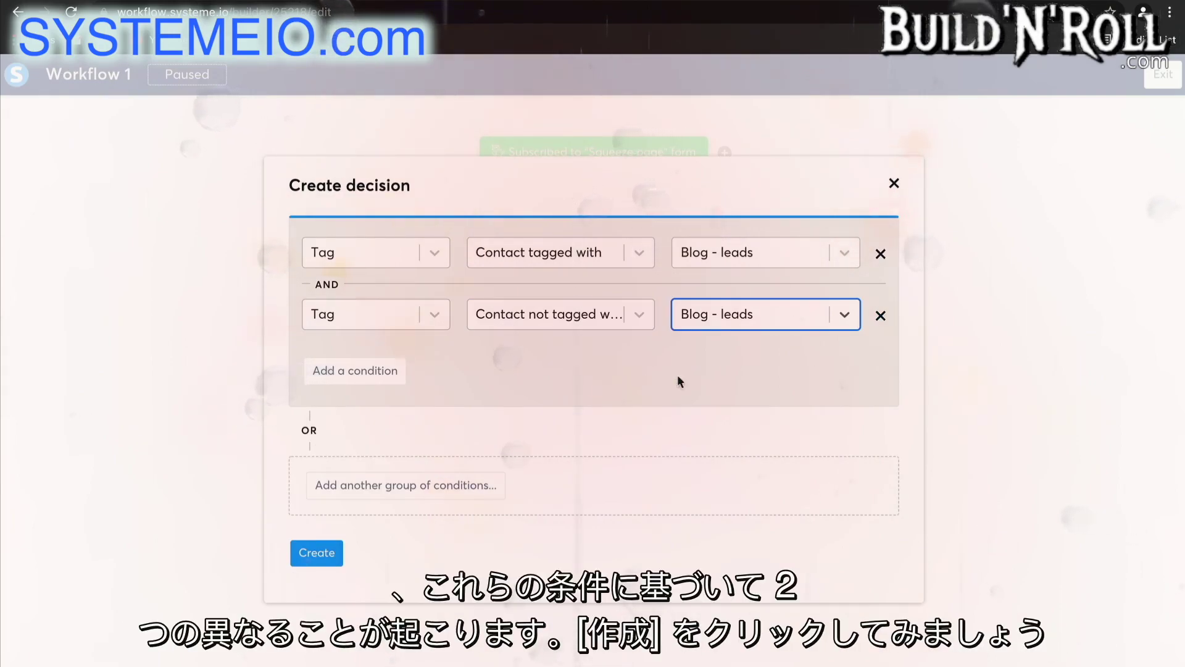
left_click(326, 555)
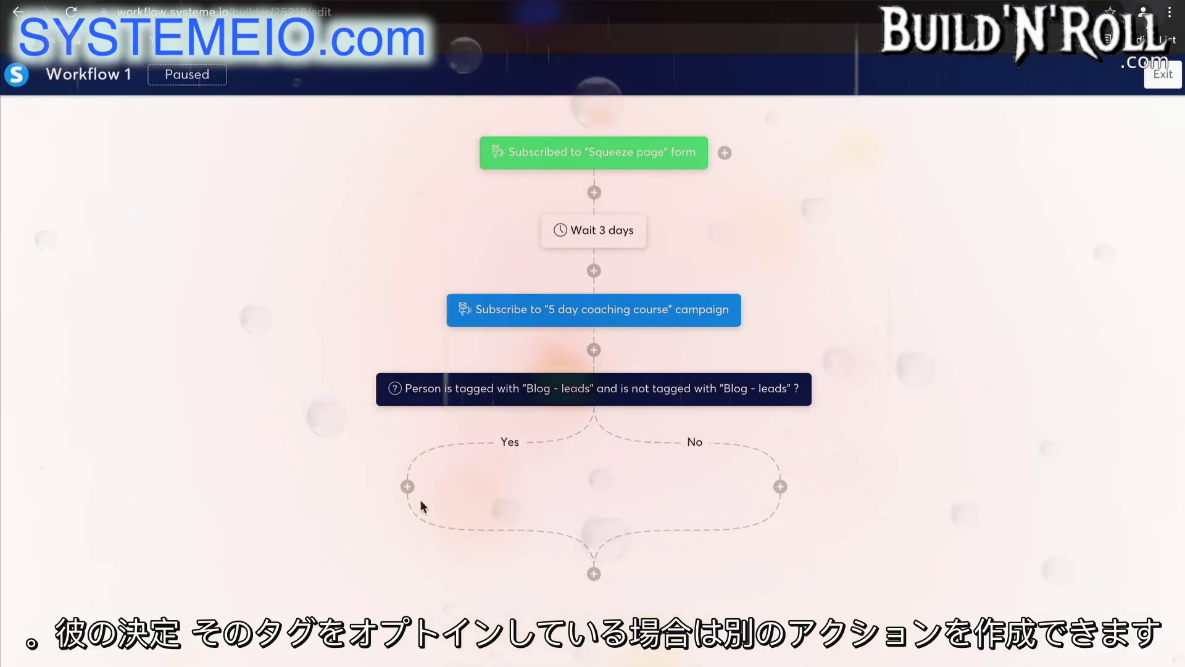
- Add an action on the decision's Yes branch that unsubscribes the contact from the "5 day coaching course" campaign
left_click(407, 486)
left_click(450, 368)
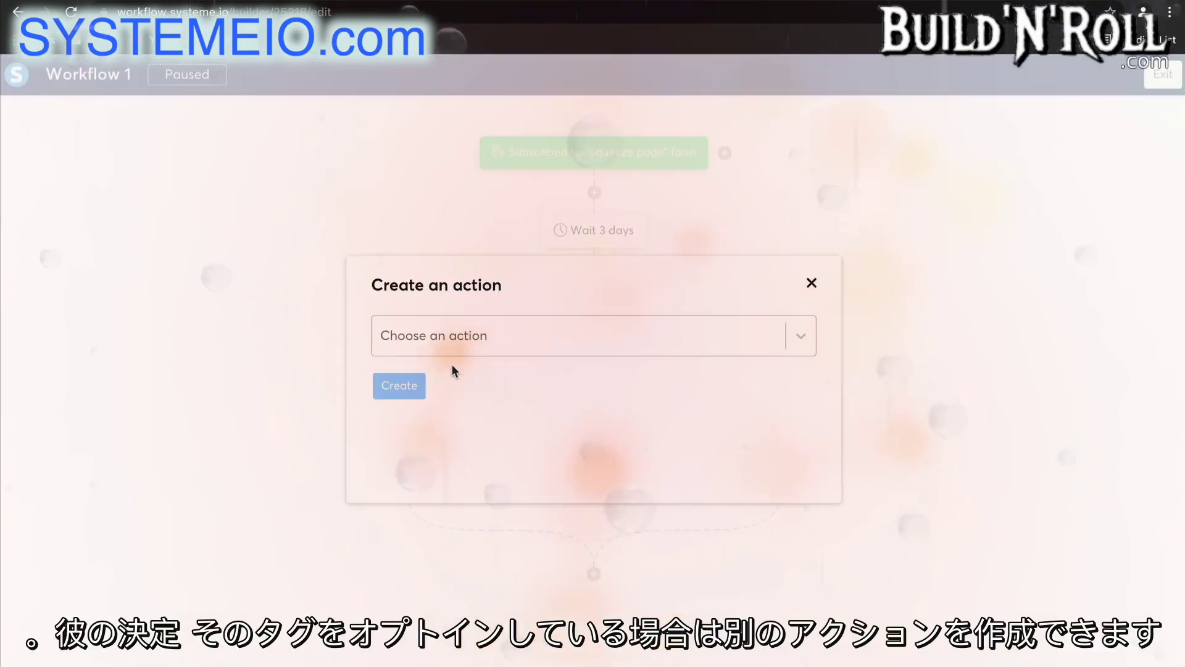
left_click(443, 335)
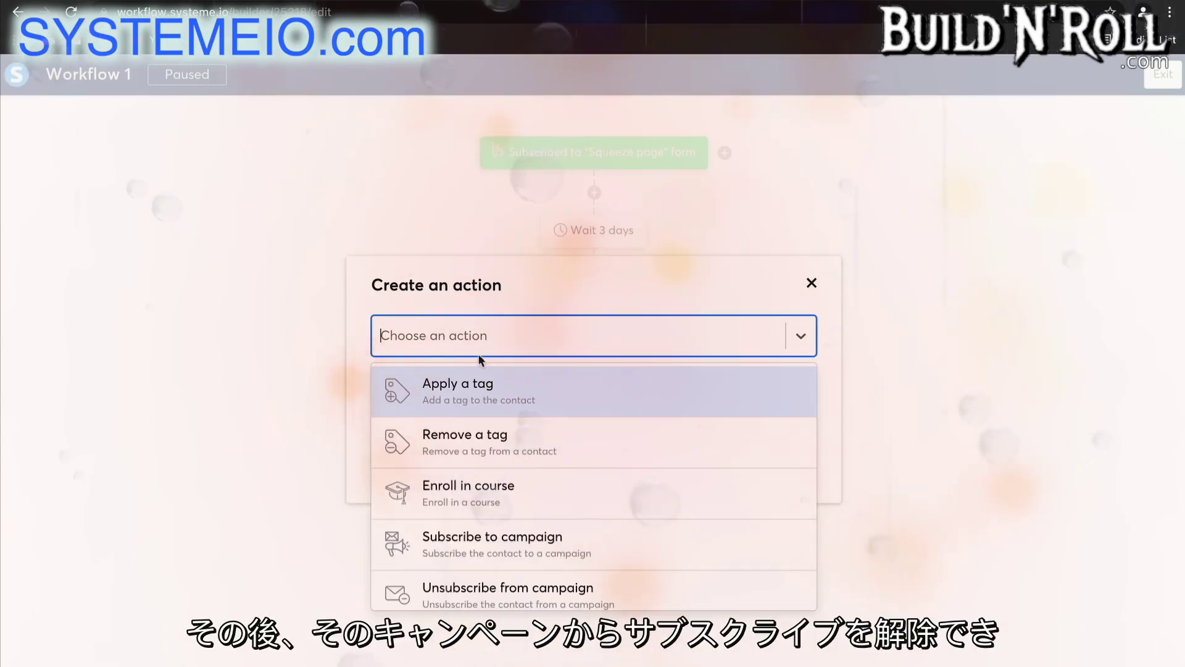
left_click(557, 587)
left_click(543, 390)
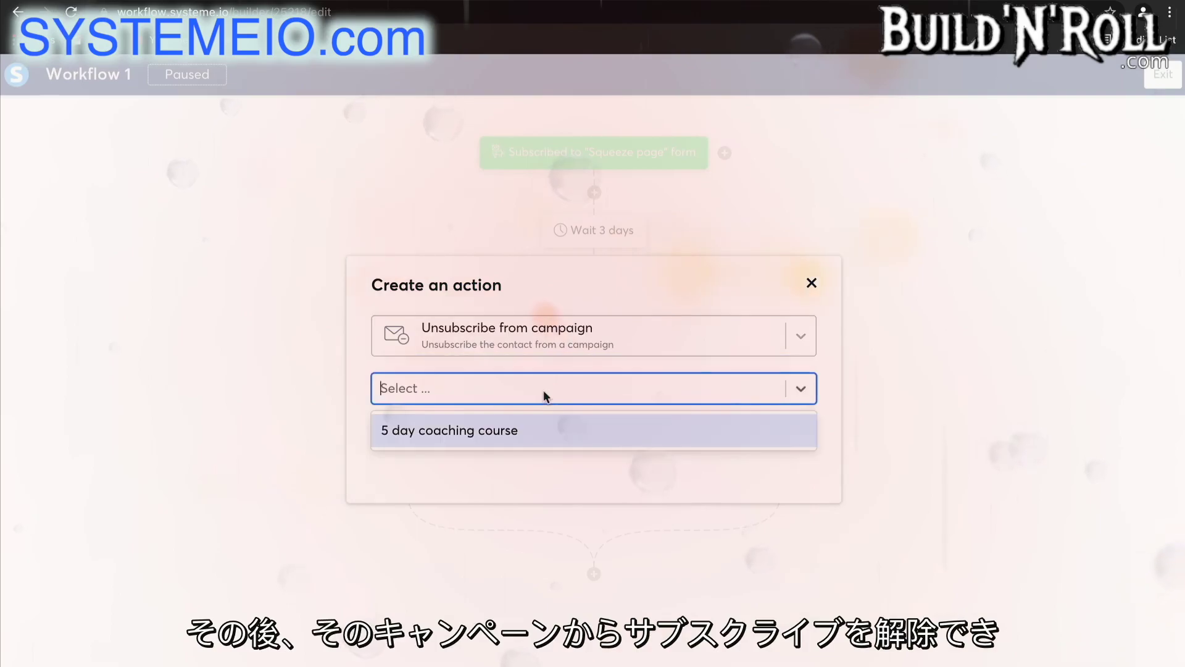
left_click(528, 427)
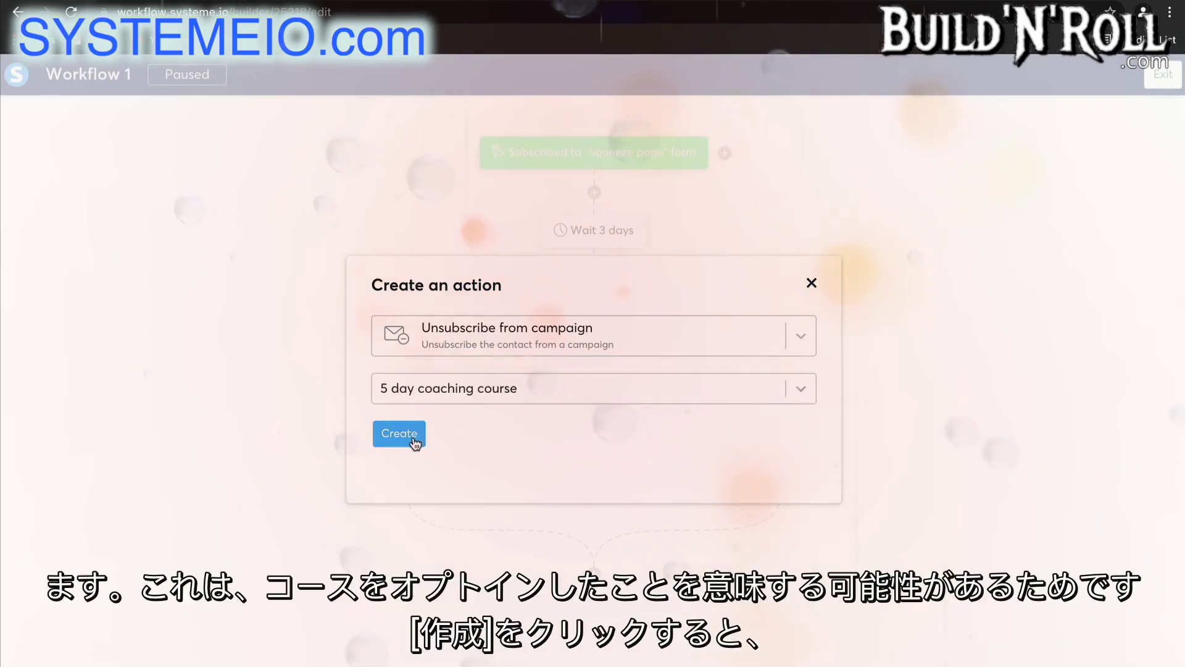
left_click(413, 435)
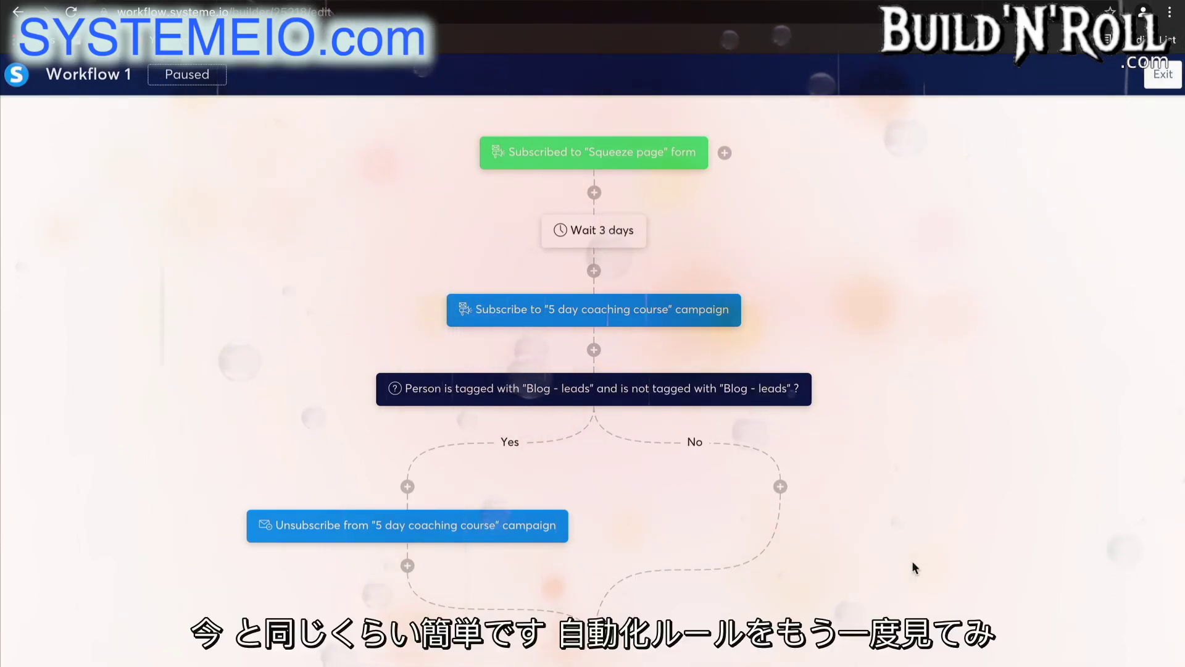
- Exit Workflow 1 and start a new automation rule
left_click(1164, 74)
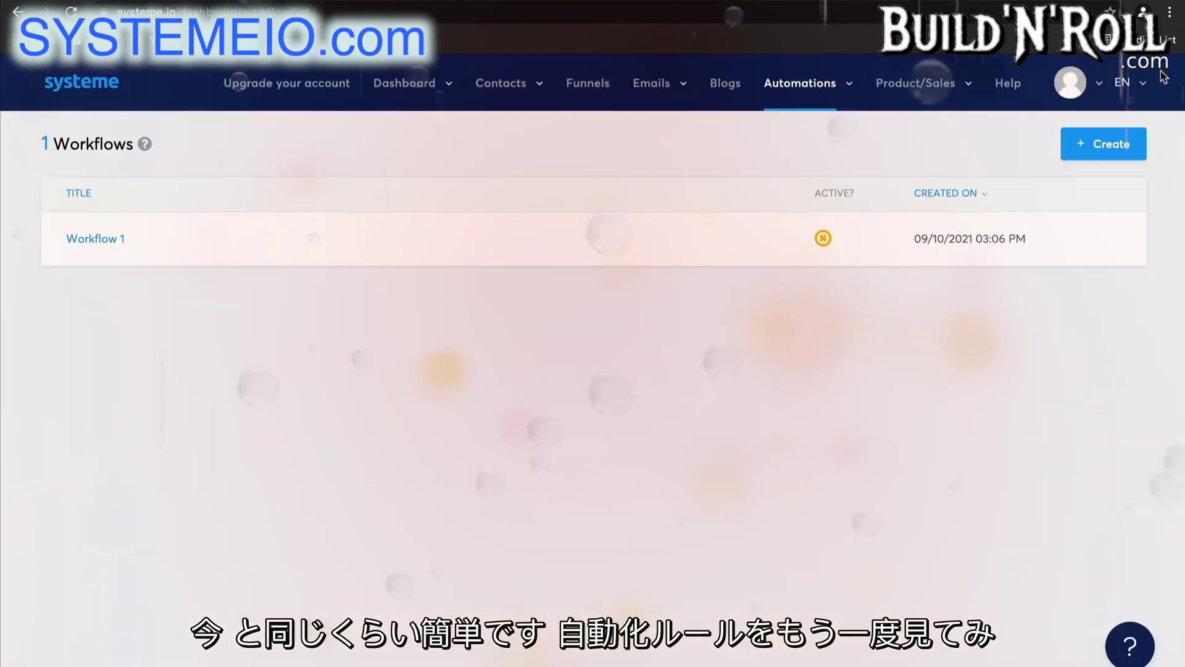
mouse_move(846, 91)
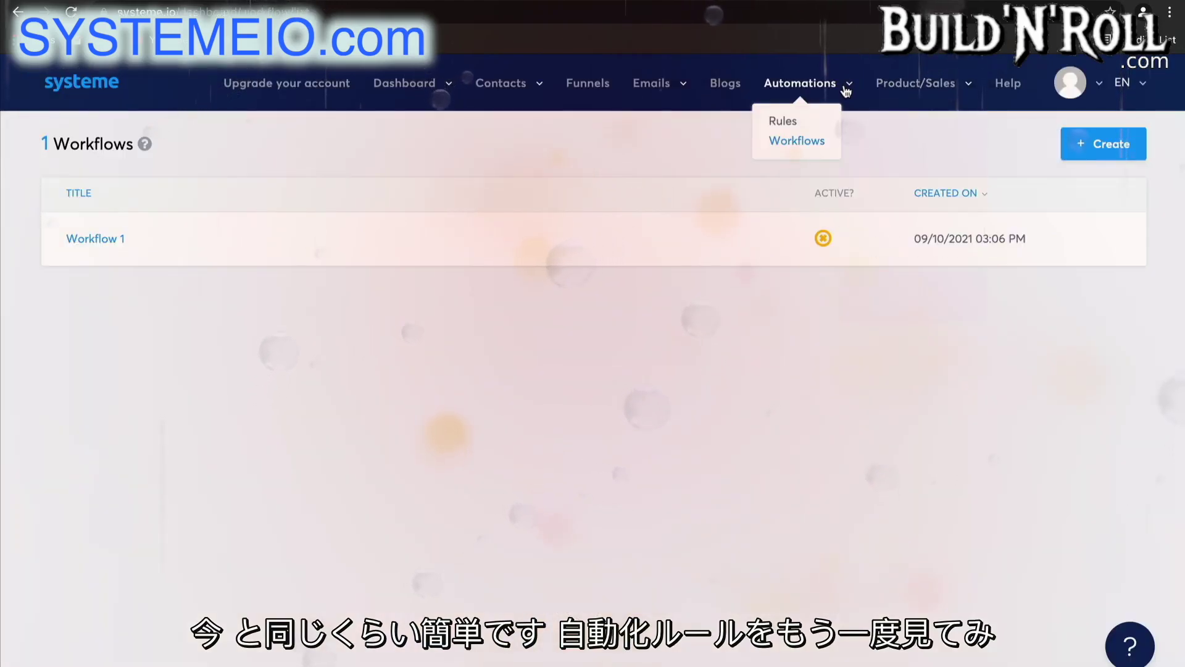
left_click(789, 125)
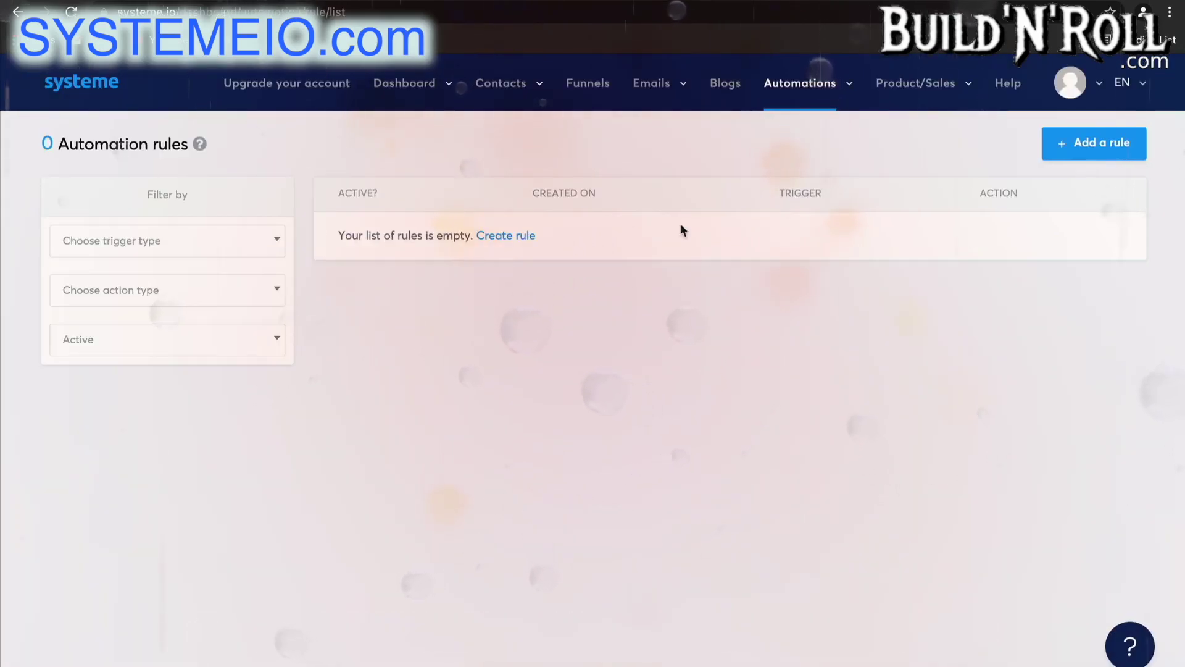
left_click(1069, 153)
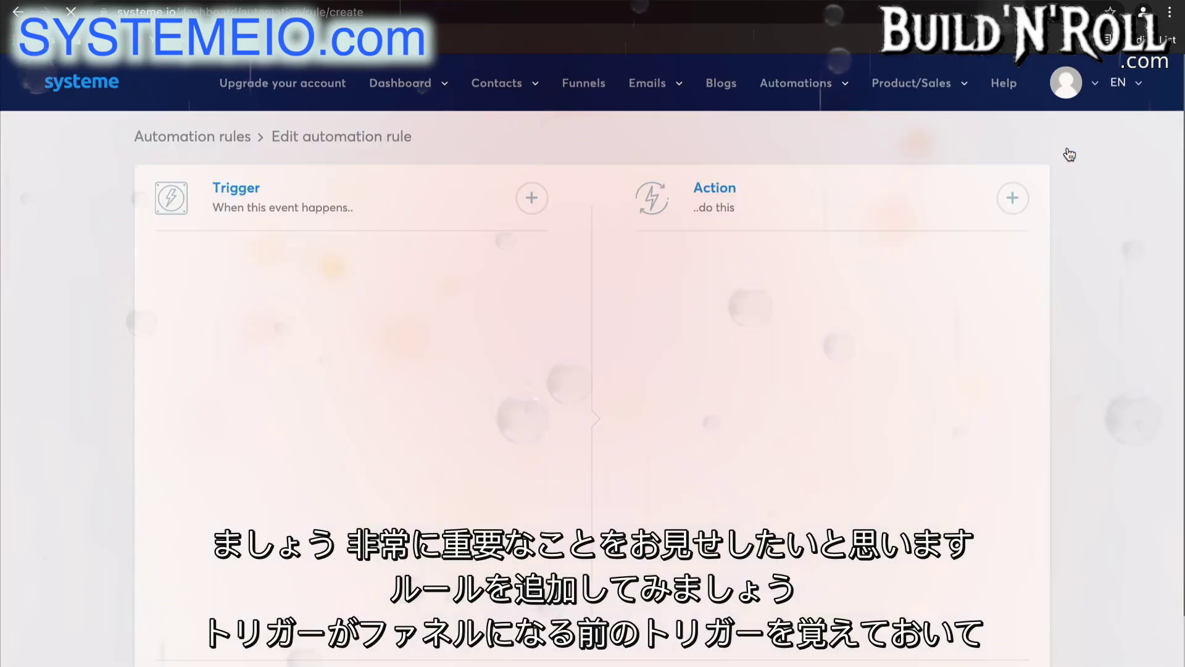
- Set the rule's trigger to Funnel step form subscribed on the Sales Funnel's Thank You Page and add a Send webhook action
left_click(532, 199)
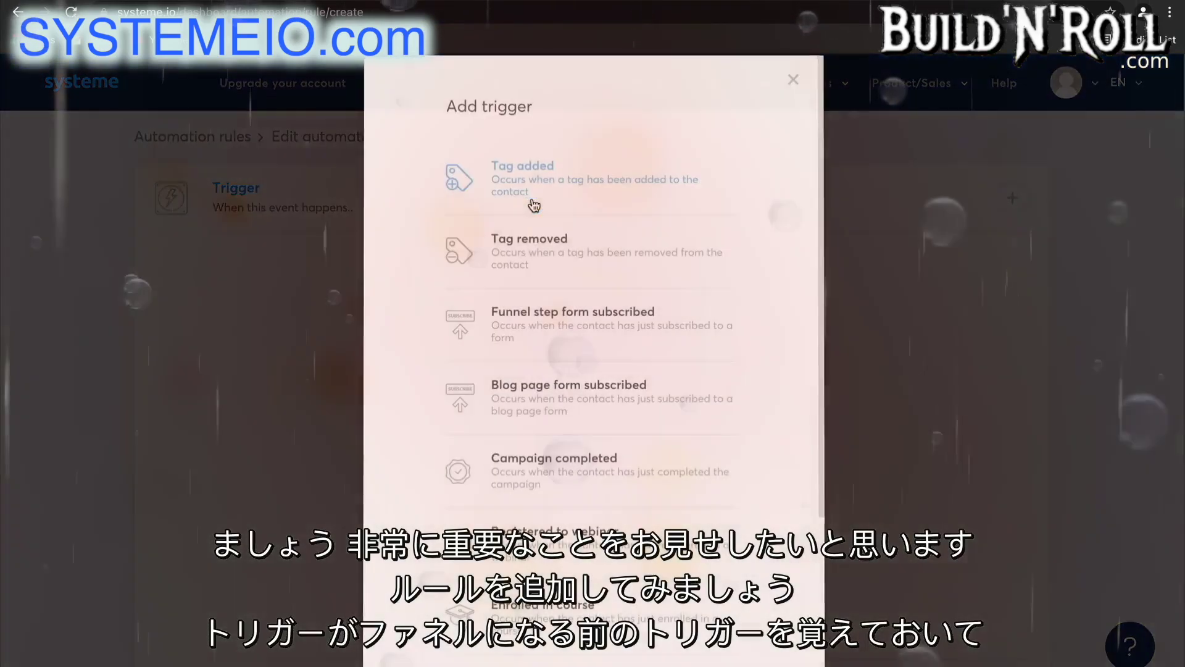
left_click(583, 316)
left_click(385, 336)
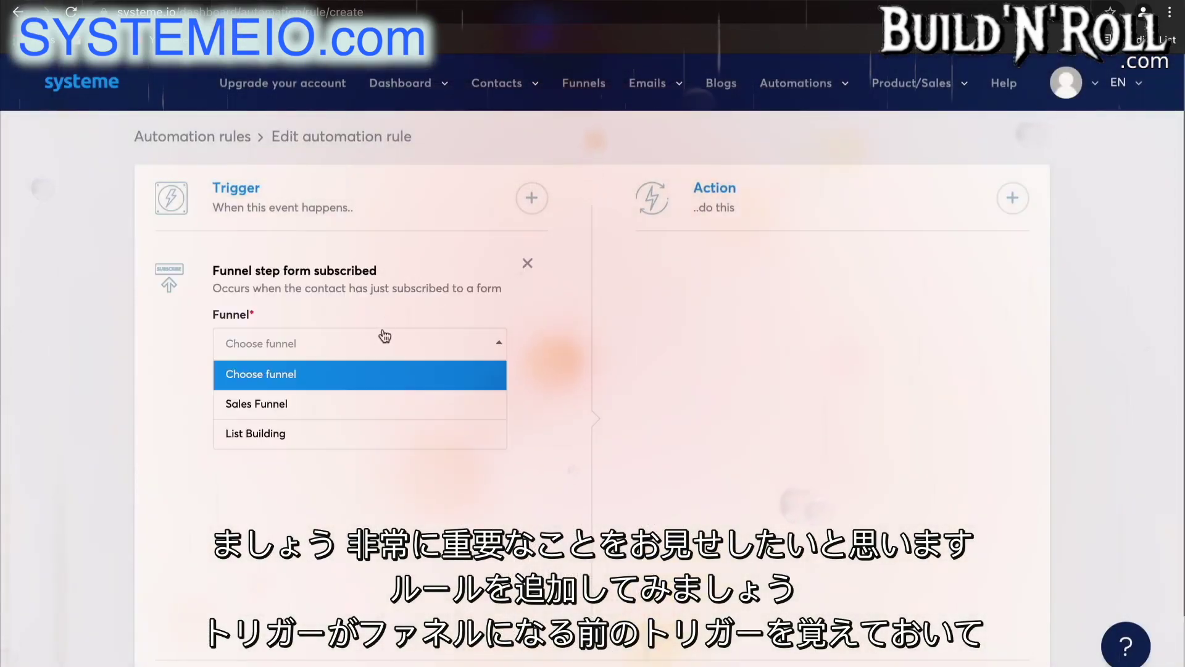
left_click(353, 403)
left_click(352, 397)
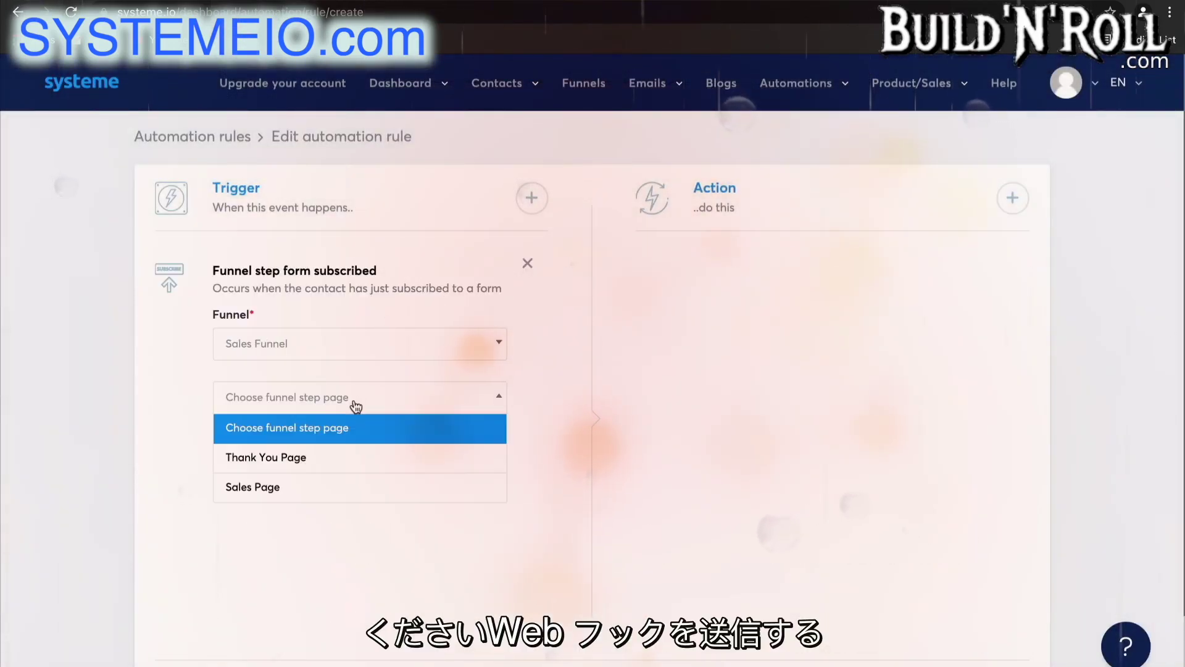
left_click(339, 460)
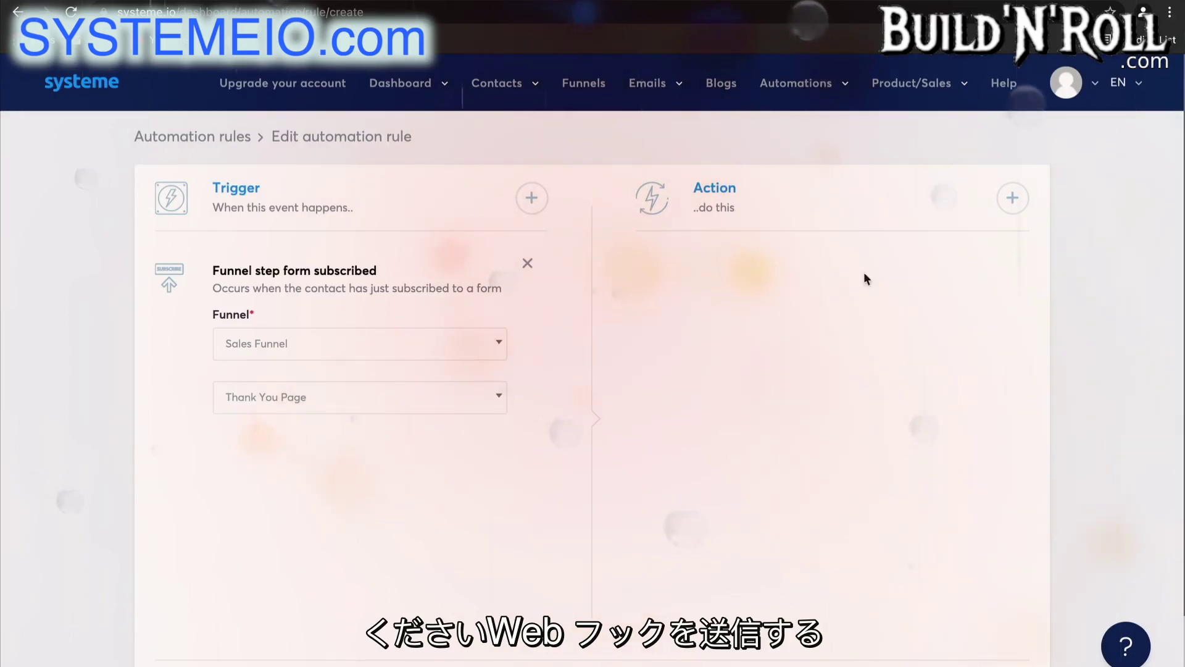
left_click(1013, 199)
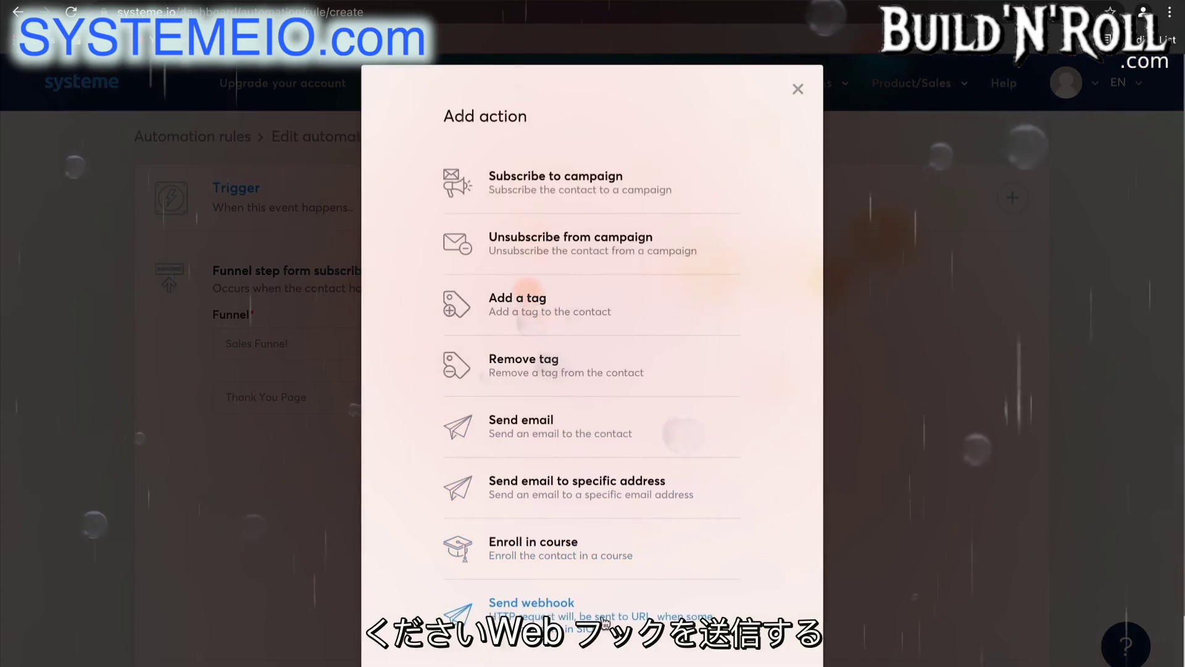
left_click(608, 617)
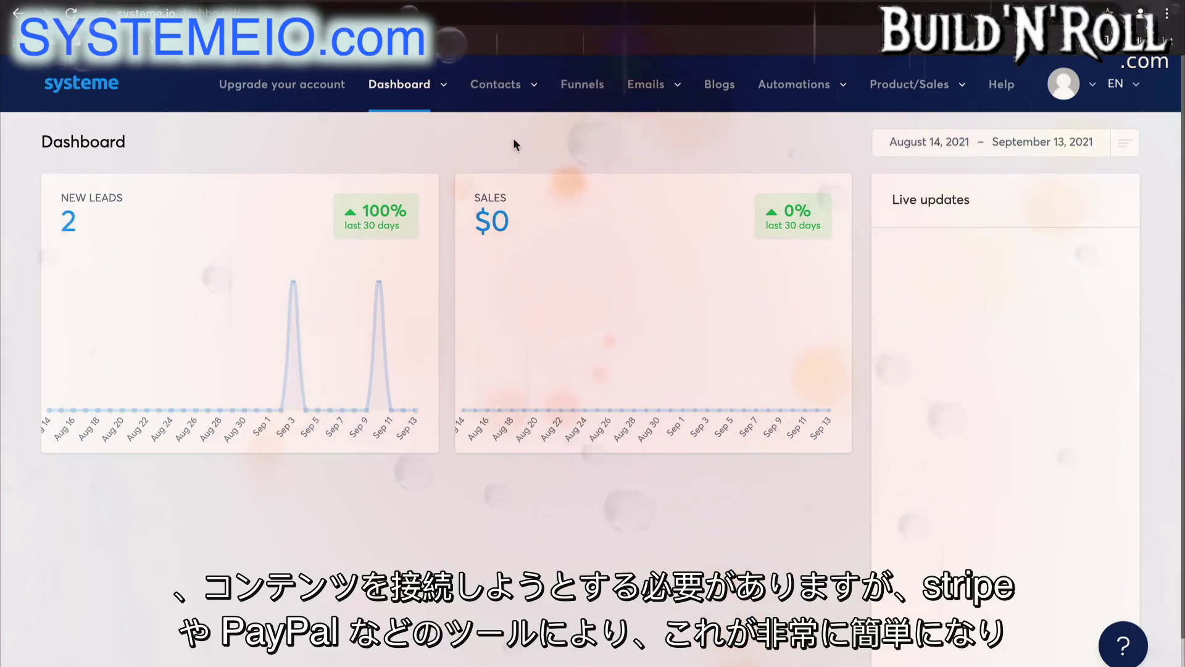
- Start a new course in the Courses section and name it "Real Estate Course"
left_click(906, 85)
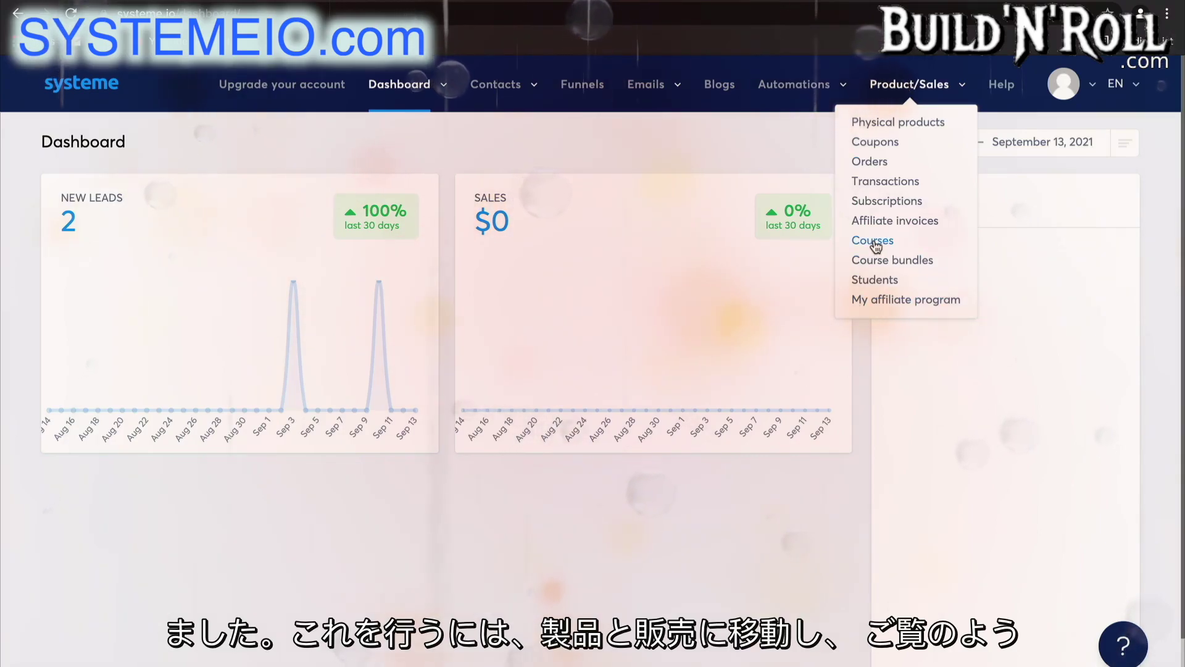
left_click(875, 241)
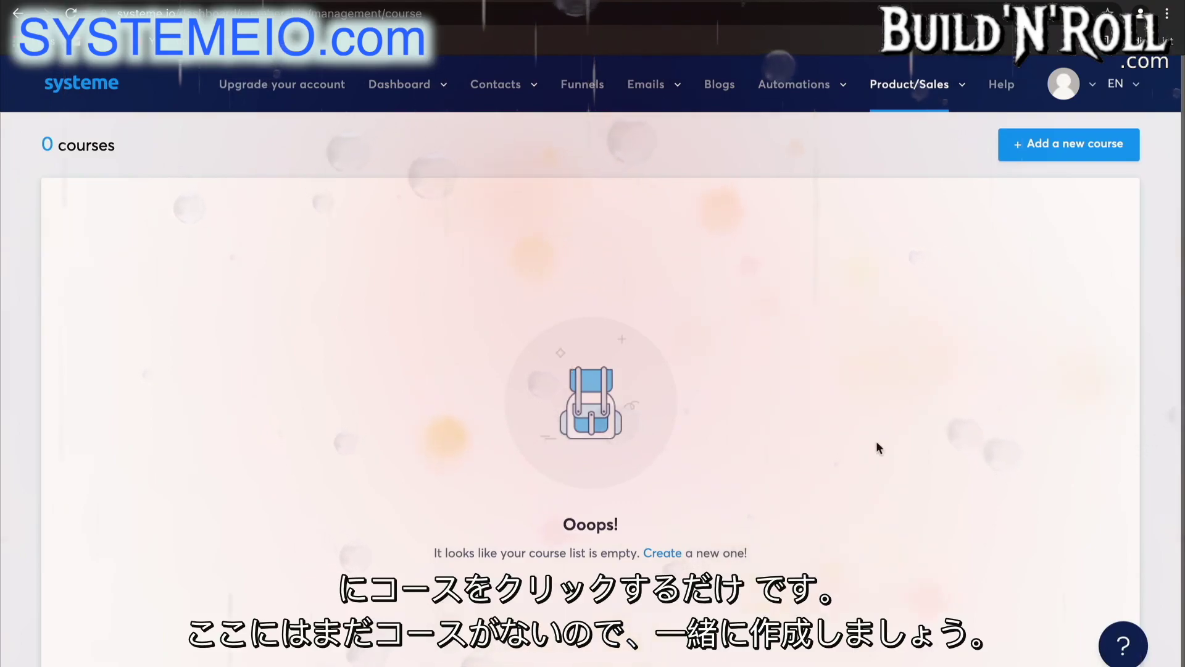
left_click(1097, 154)
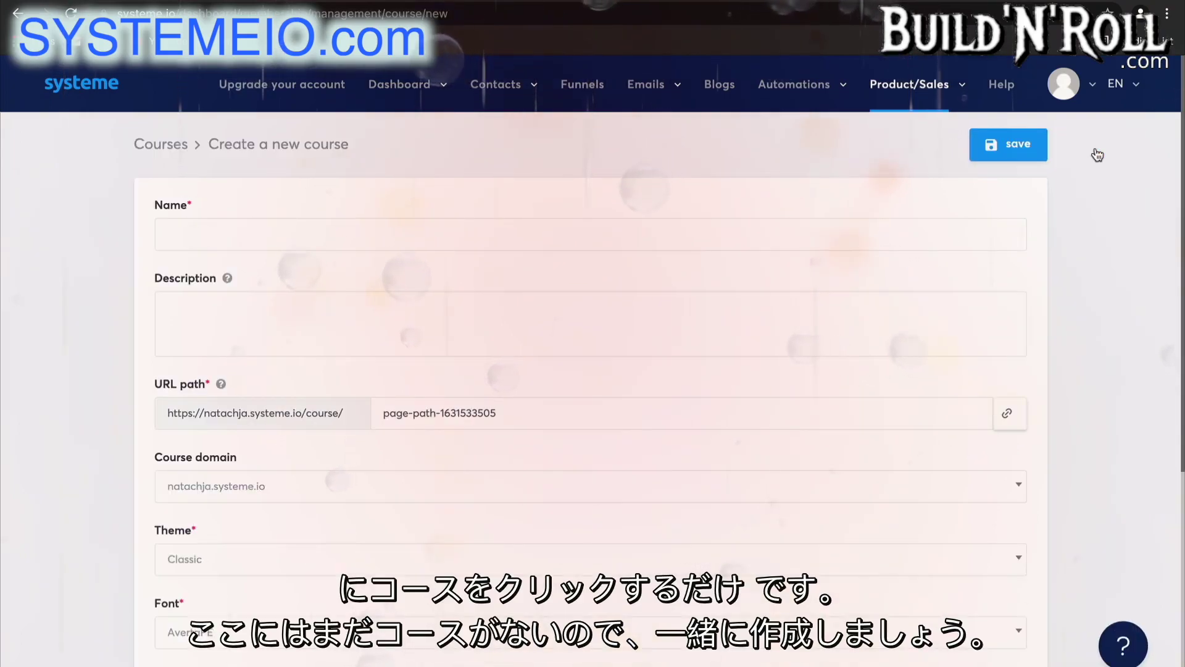
left_click(692, 230)
type("Real Estate Course")
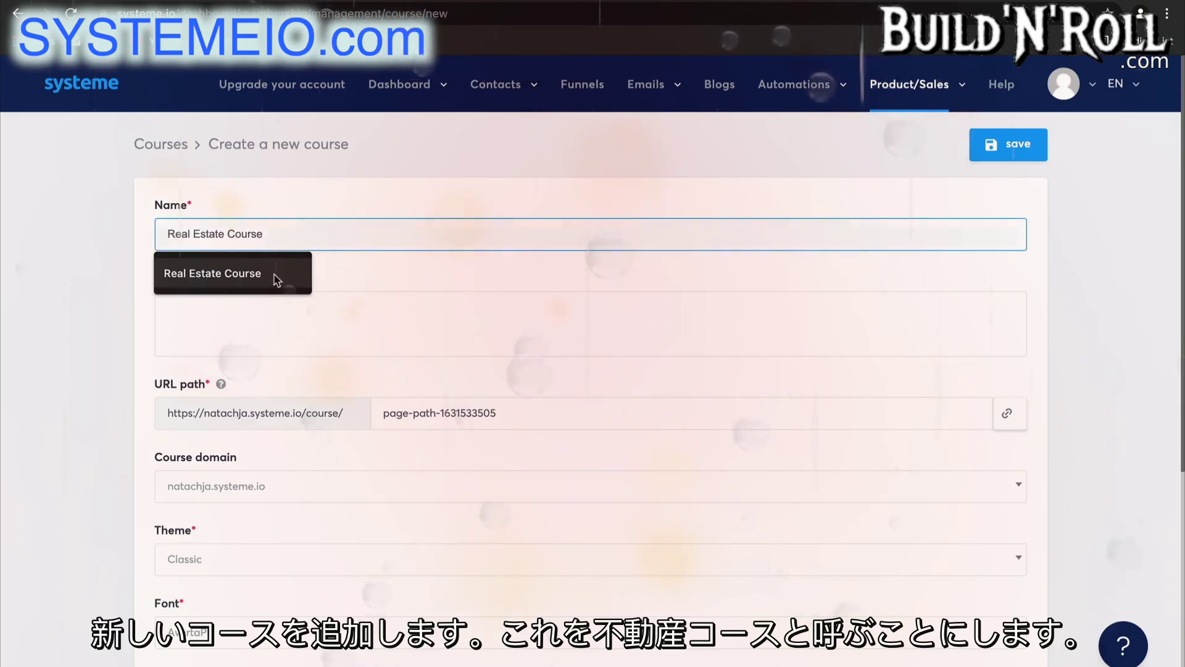
- Complete the course name as "Real Estate Course" and save the new course with its default domain, theme and font
left_click(270, 274)
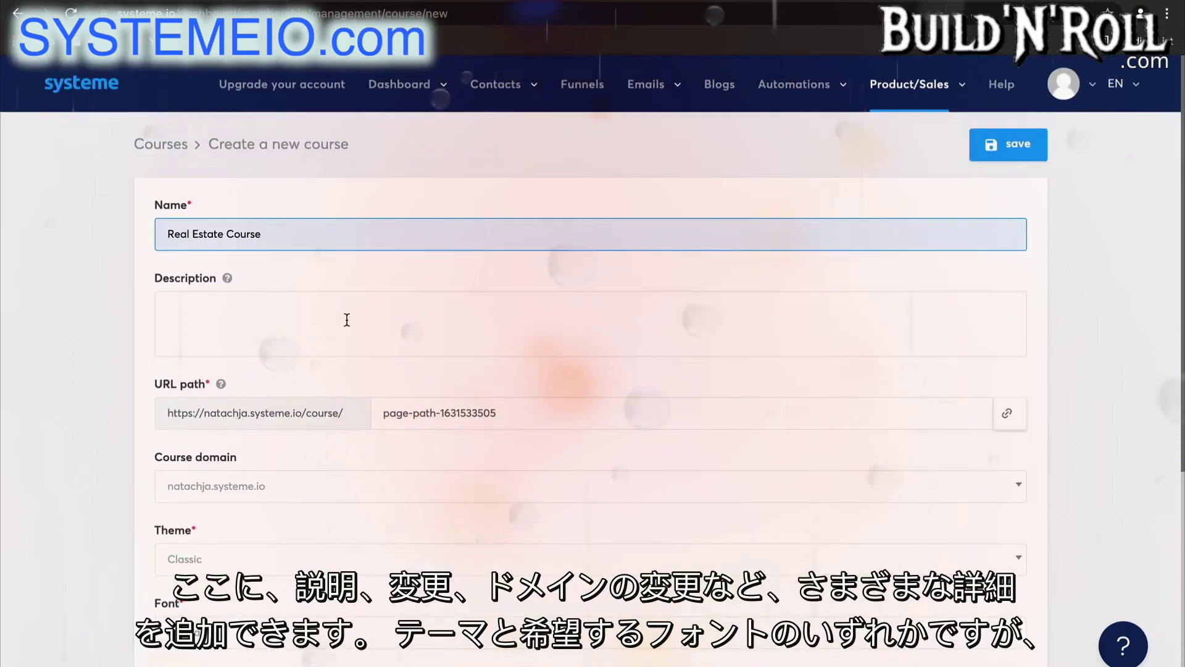
scroll(387, 578, "down", 3)
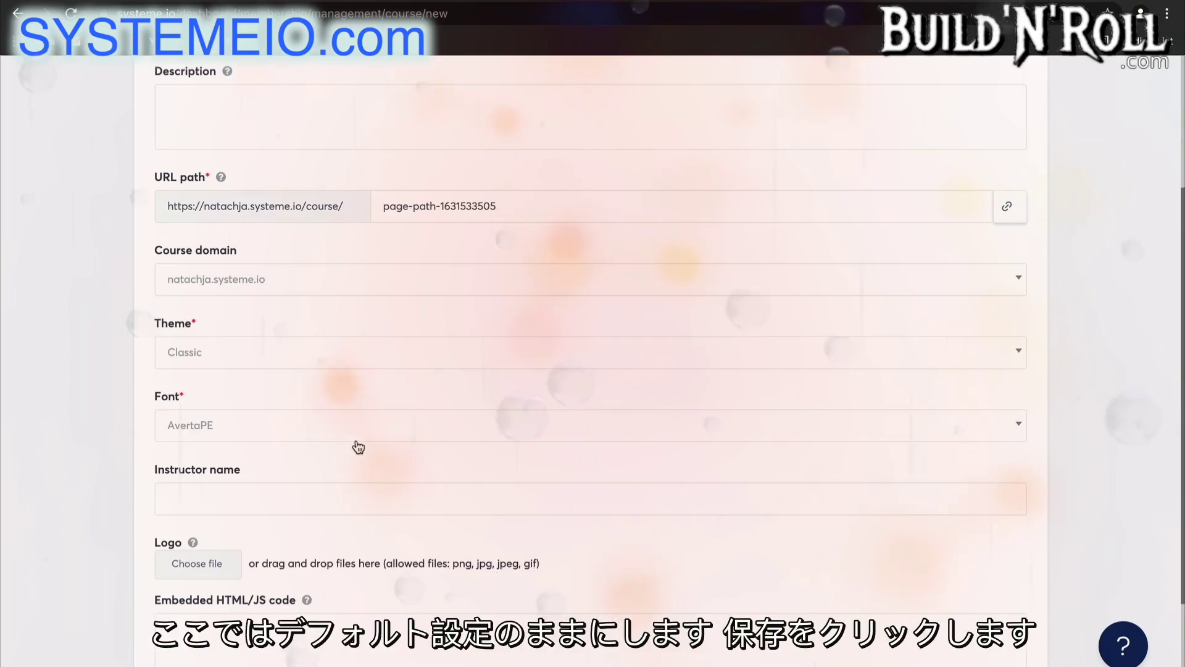
scroll(359, 447, "up", 3)
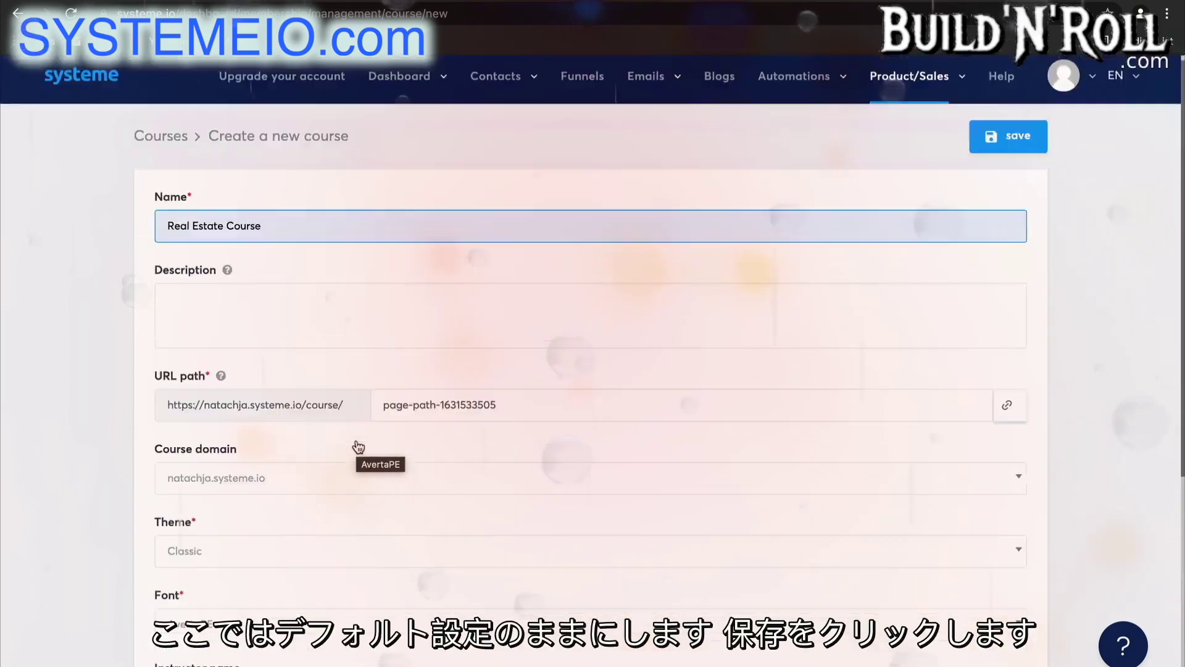
left_click(1023, 150)
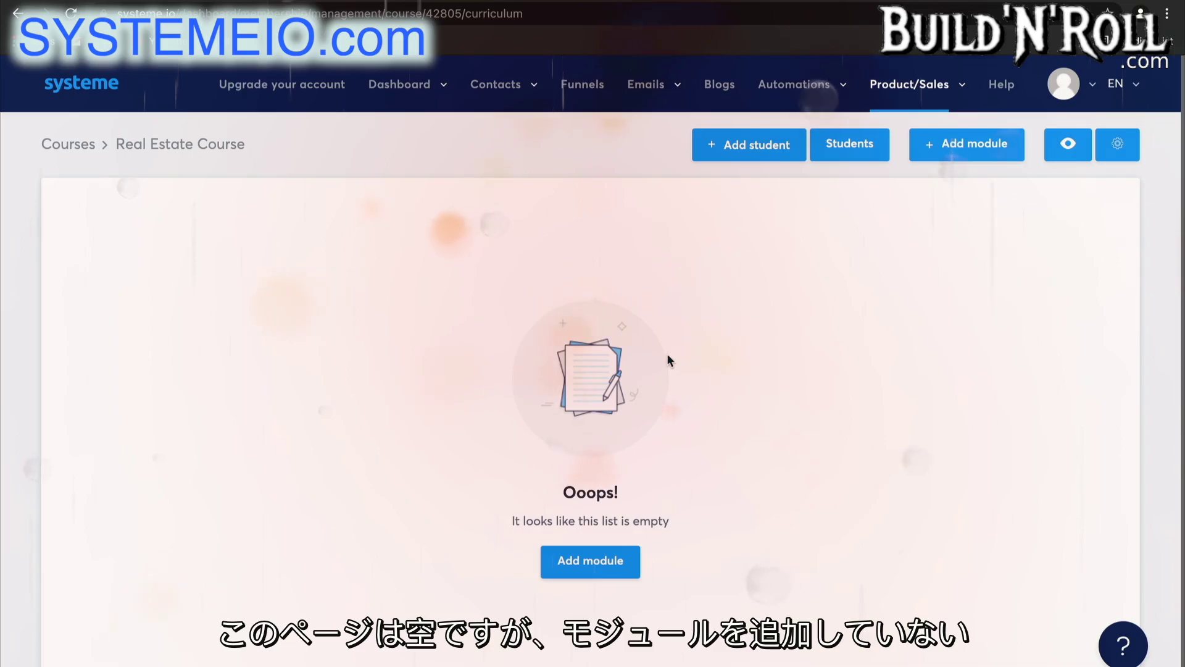
- Add a module named "Module 1" to the Real Estate Course curriculum
left_click(602, 566)
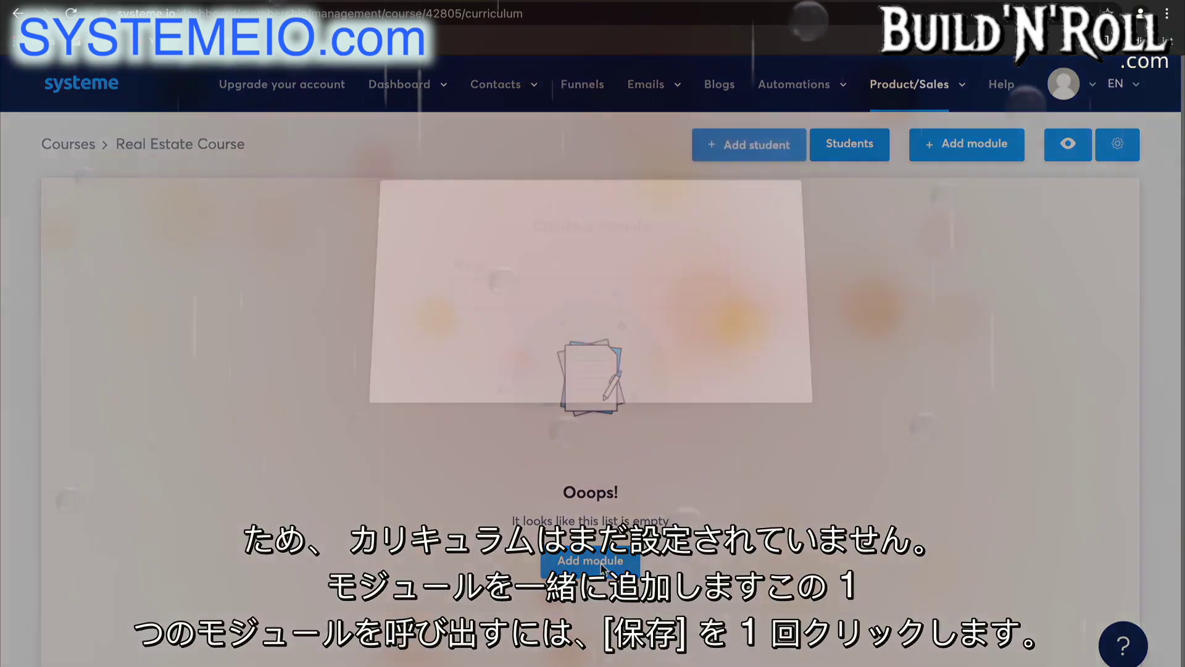
type("Module 1")
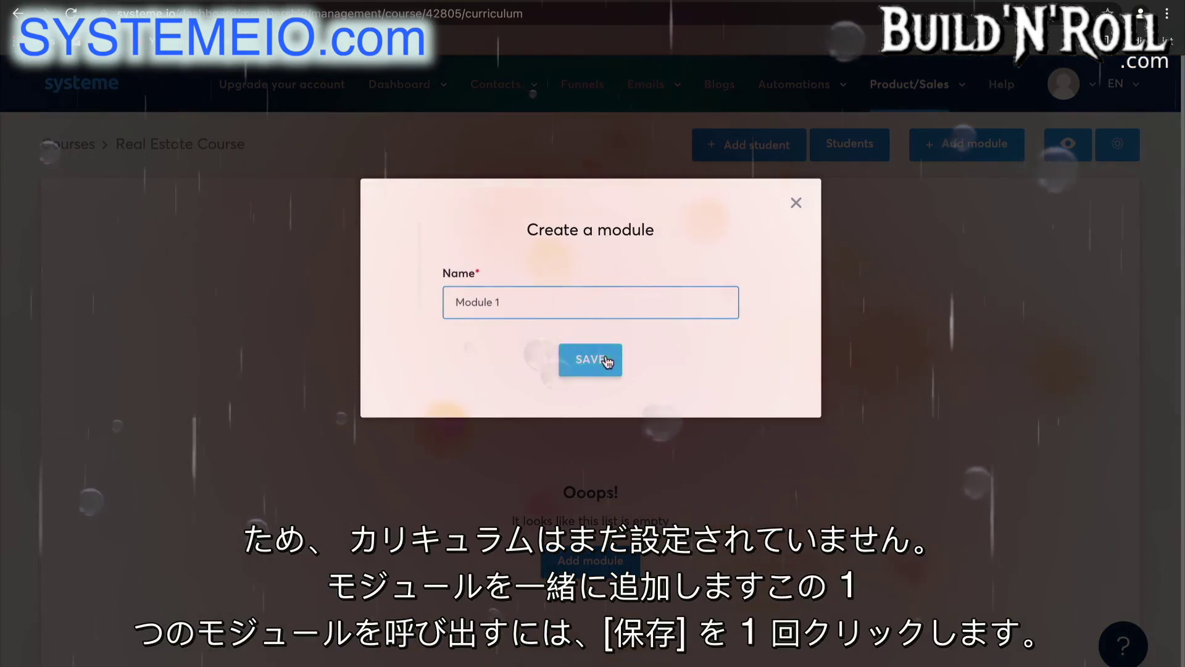
left_click(607, 362)
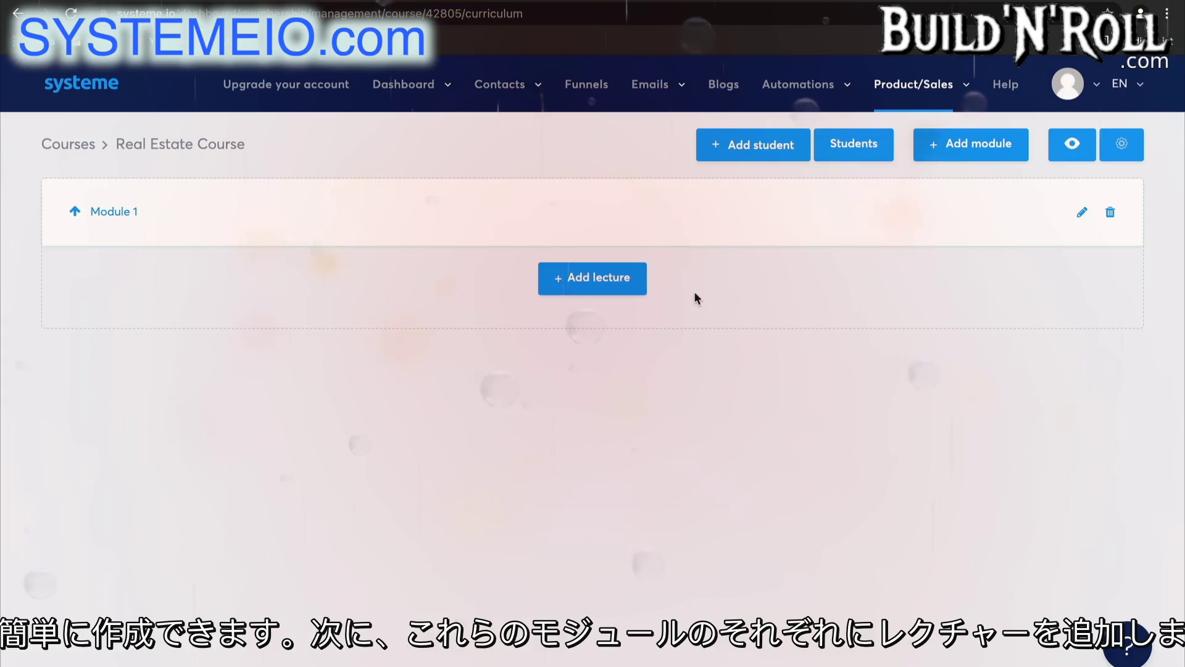
- Start a new lecture in Module 1 and name it "Chapter 1 - The foundations"
left_click(613, 281)
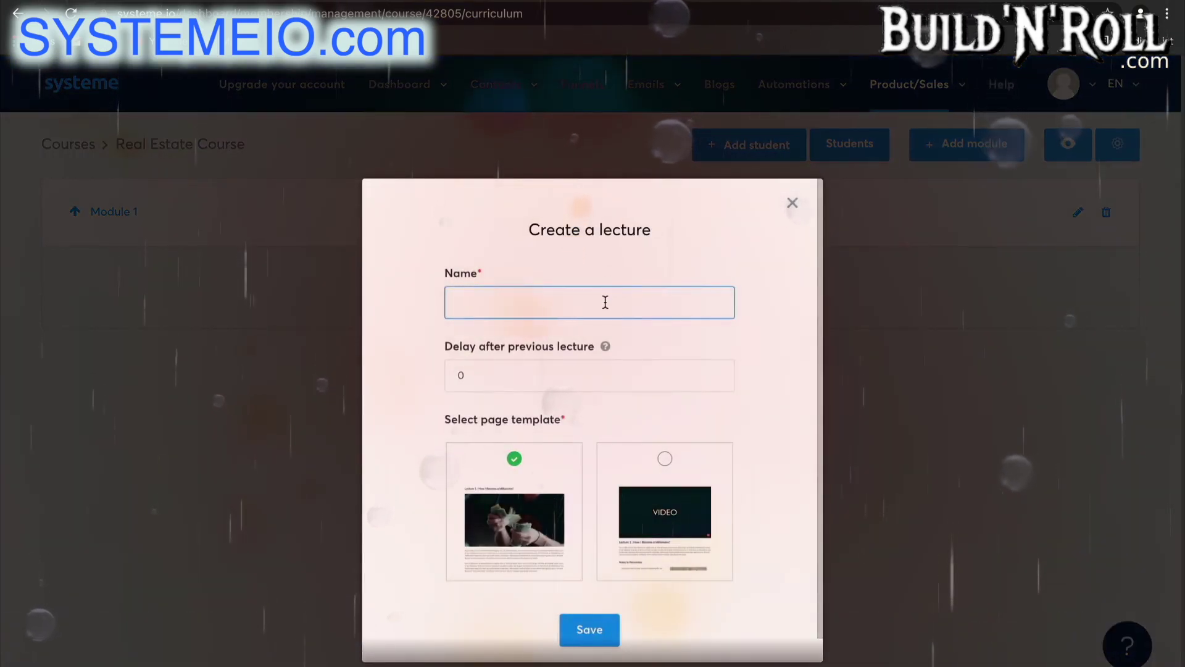
type("C")
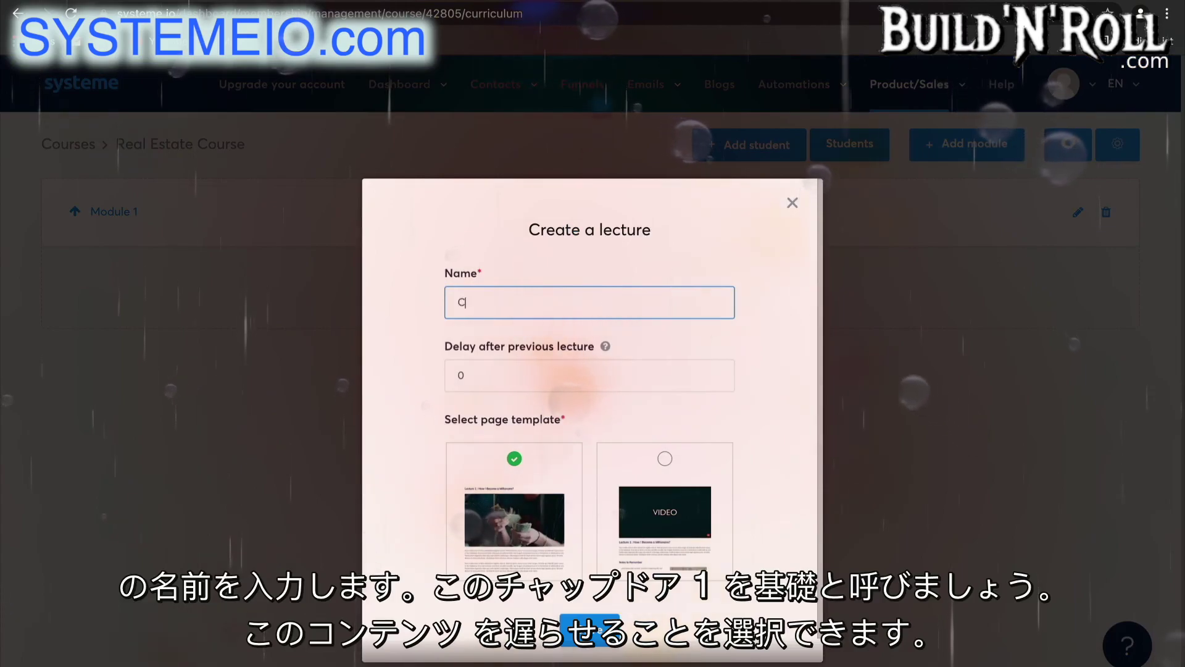
type("hapt")
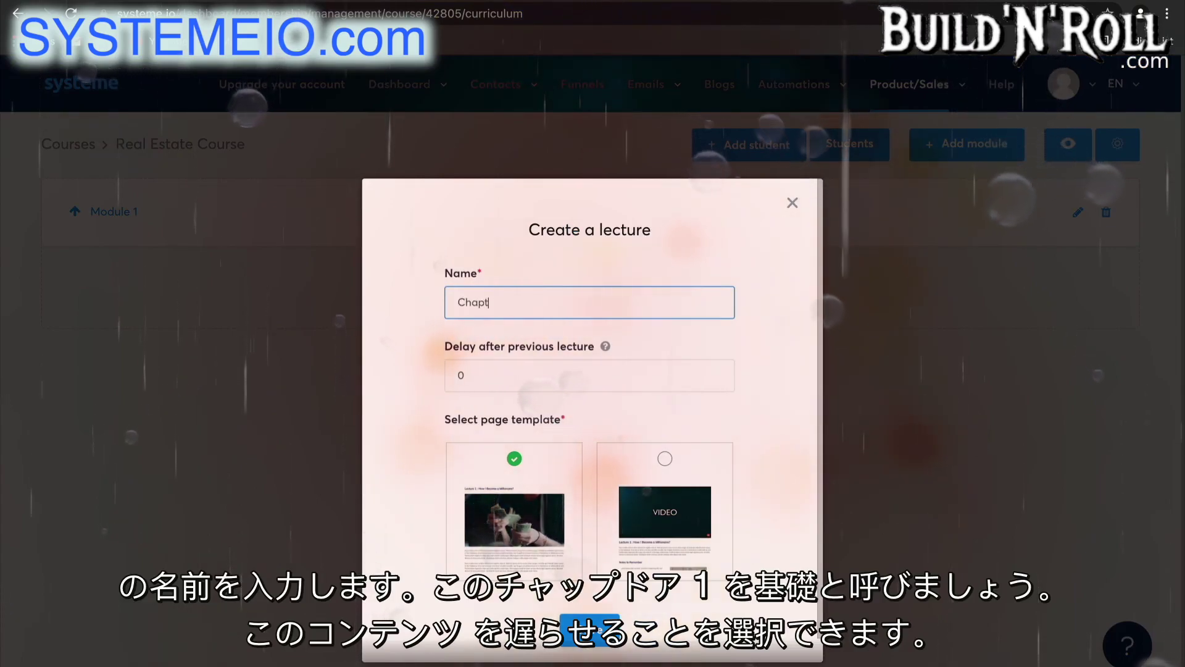
type("er 1 - The")
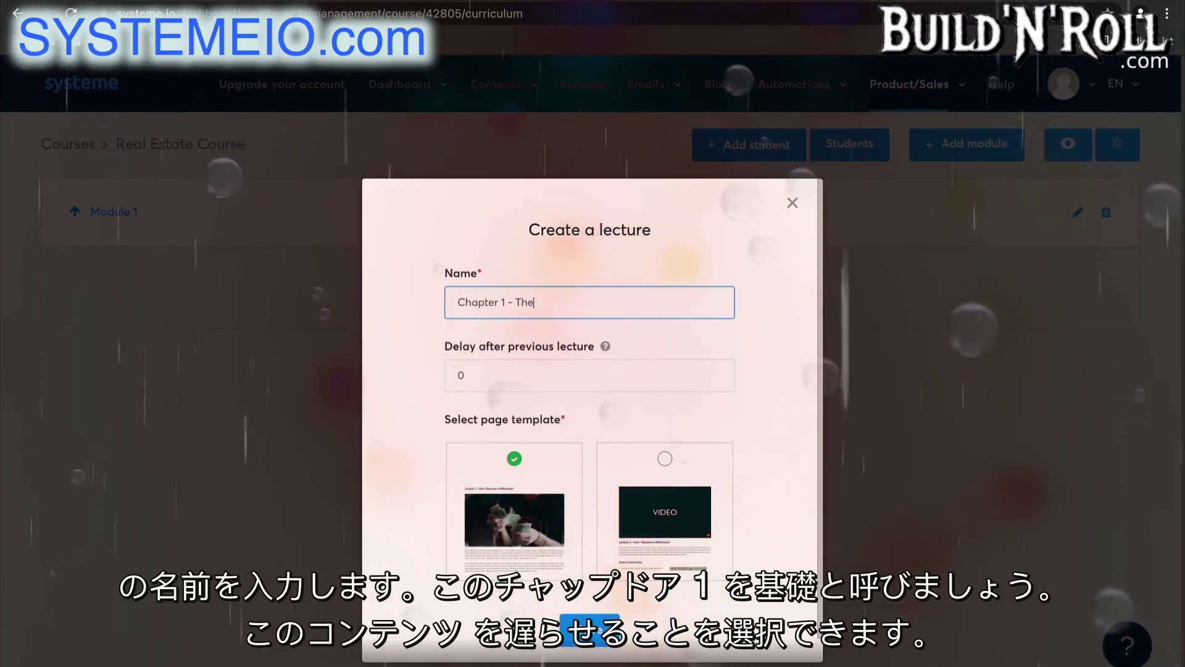
type(" foundations")
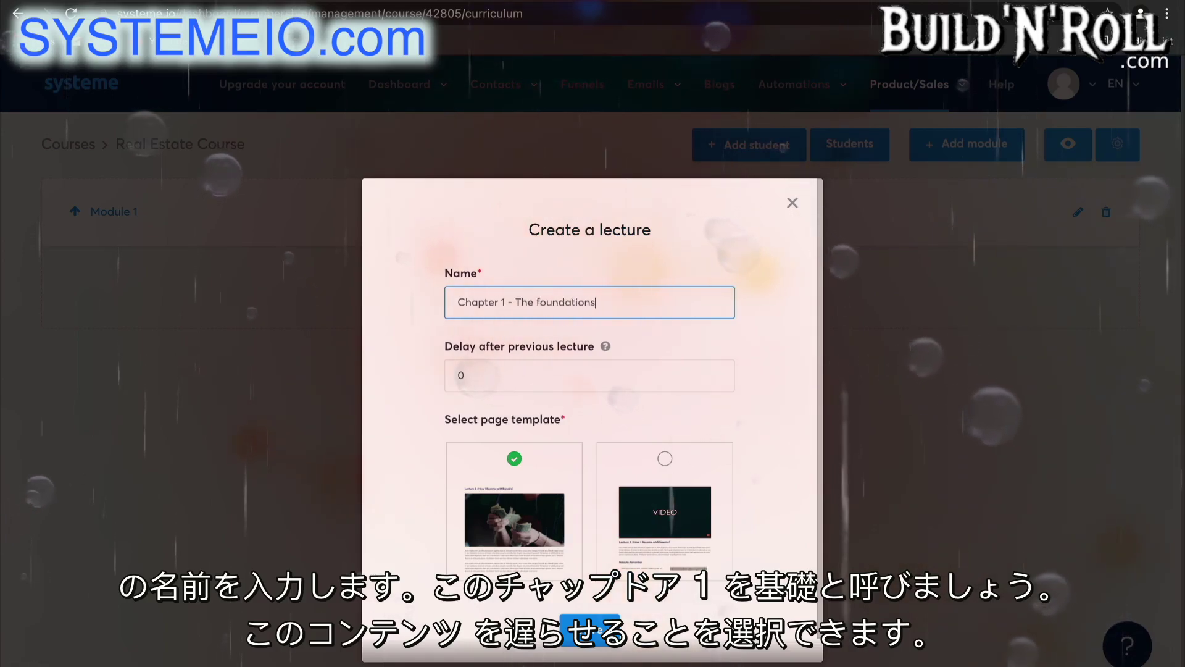
- Set the lecture's delay after the previous lecture to 7, choose the video page template and save the lecture
left_click(598, 381)
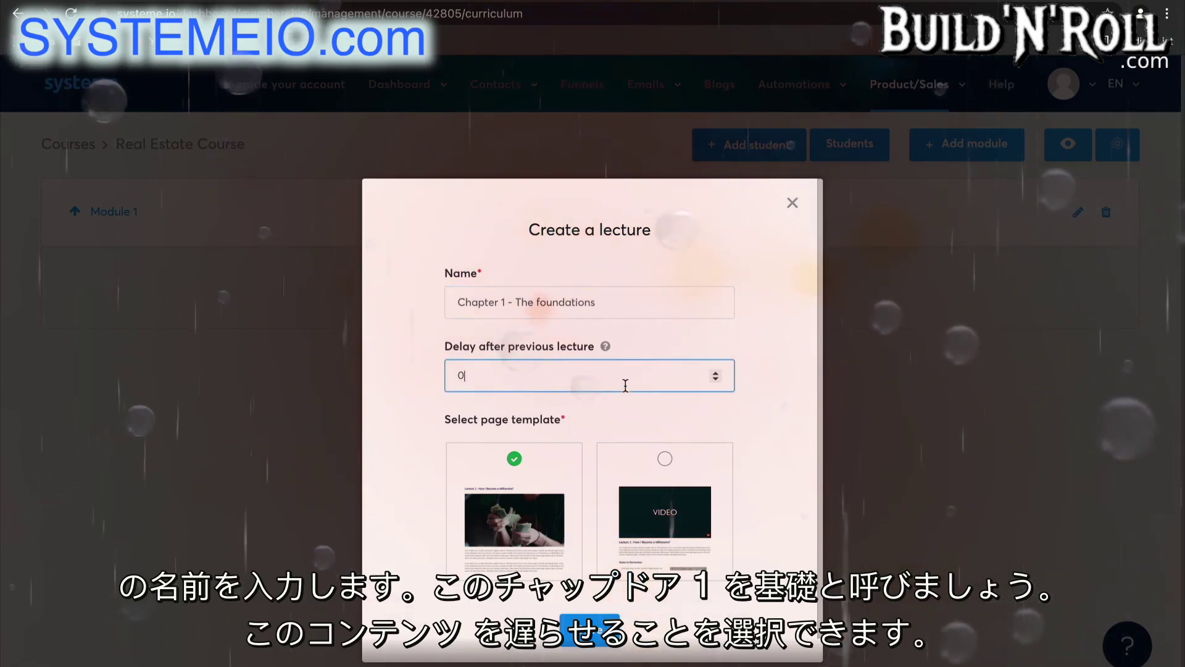
left_click(718, 372)
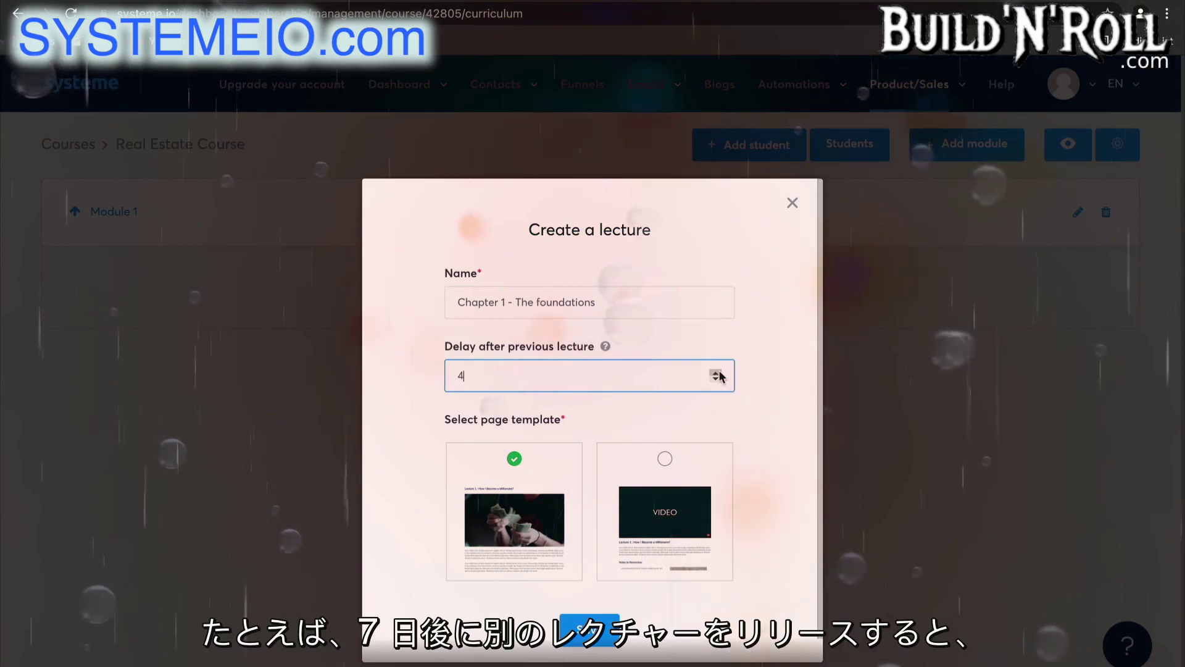
left_click(718, 373)
left_click(718, 373)
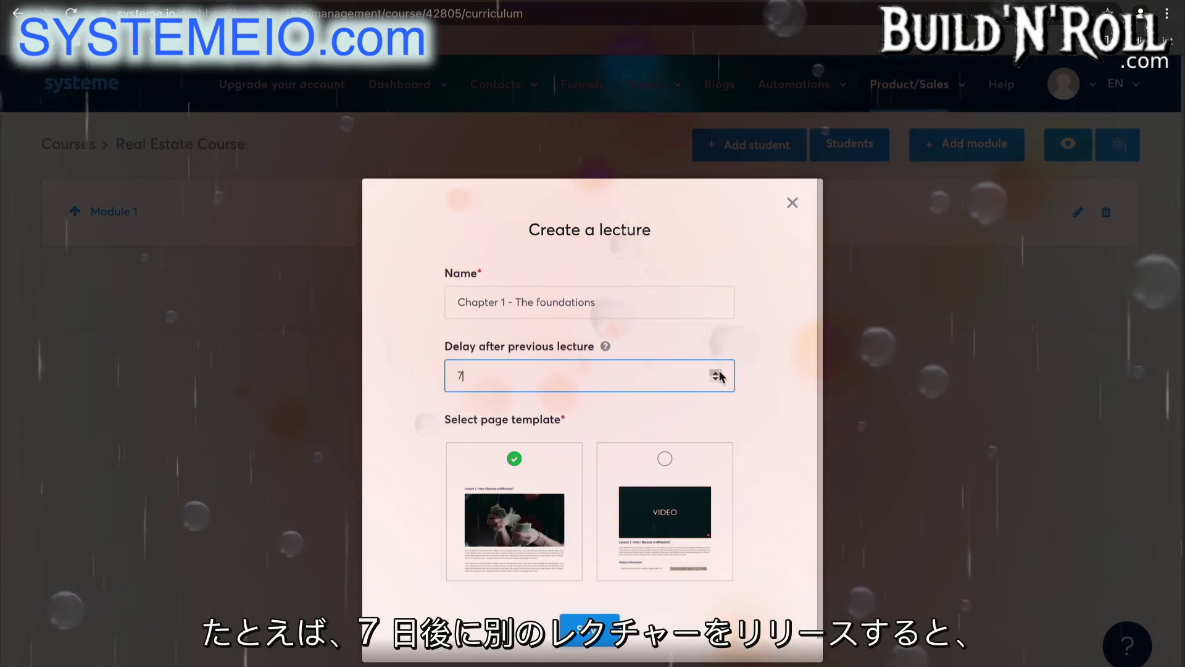
left_click(763, 399)
scroll(714, 478, "down", 1)
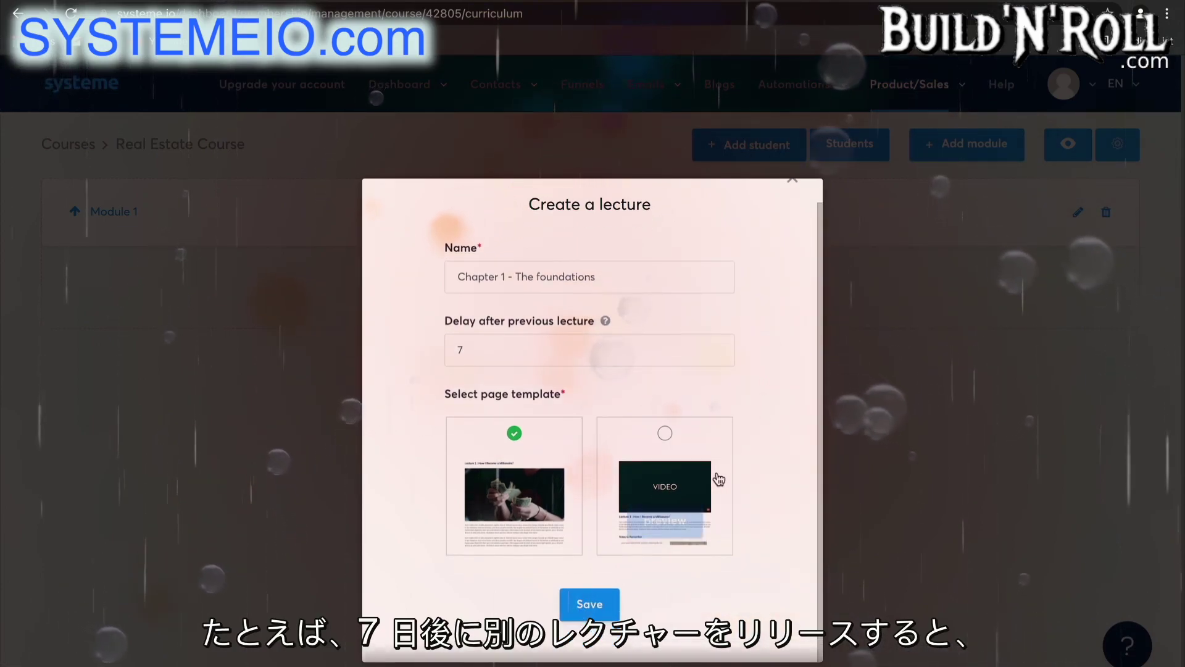
left_click(665, 434)
left_click(595, 610)
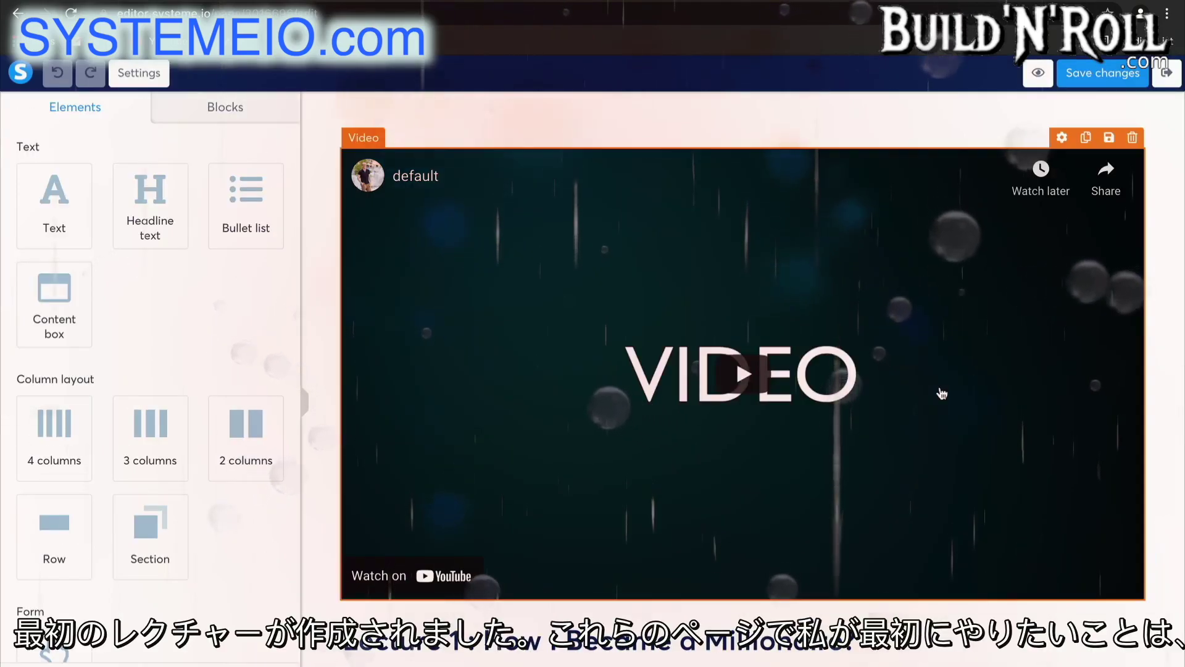
- Move the "Lecture 1 : How I Became a Millionaire?" headline above the video on the lecture page
scroll(942, 394, "down", 3)
scroll(942, 394, "up", 3)
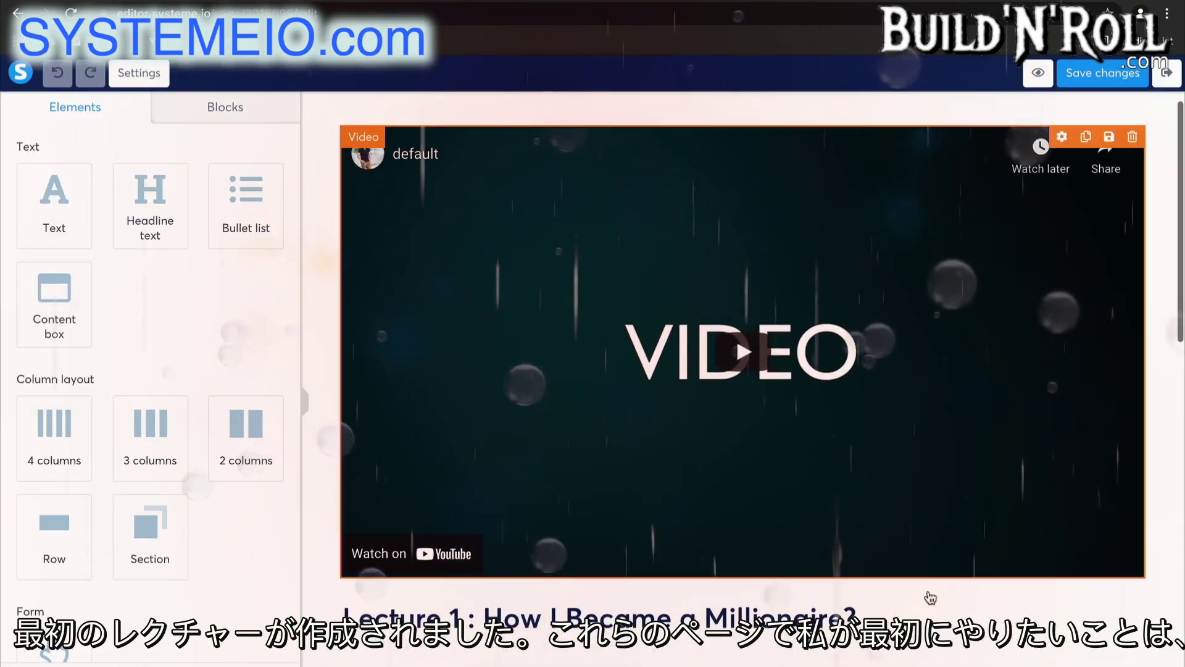
left_click_drag(908, 617, 884, 160)
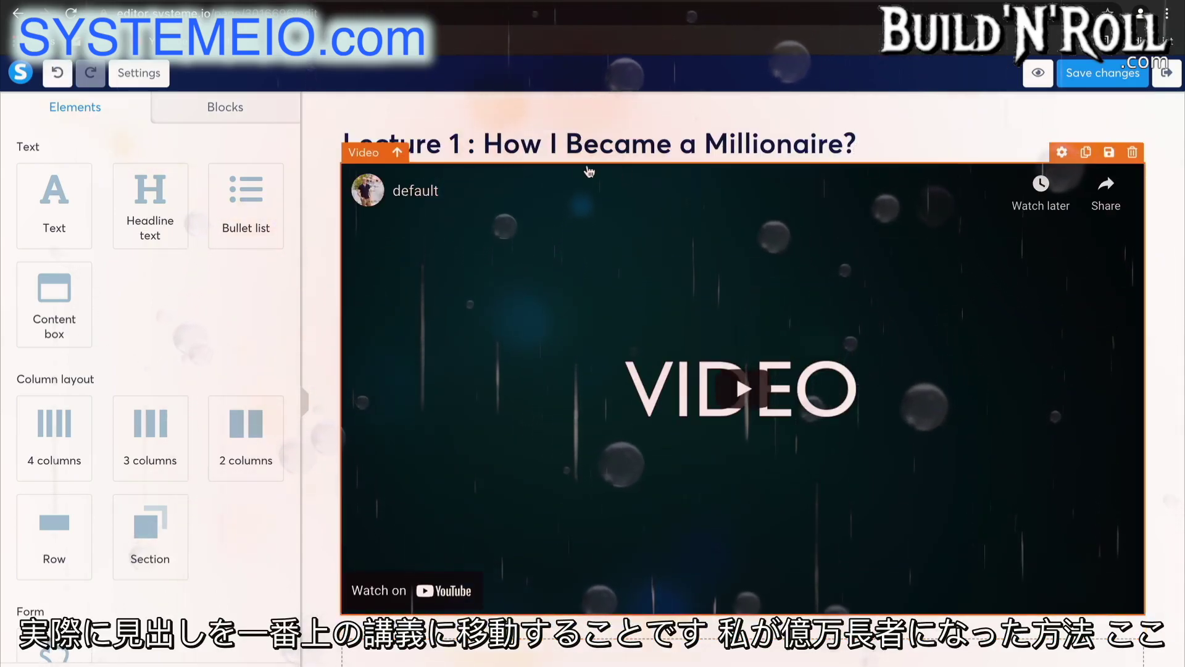
scroll(749, 164, "down", 2)
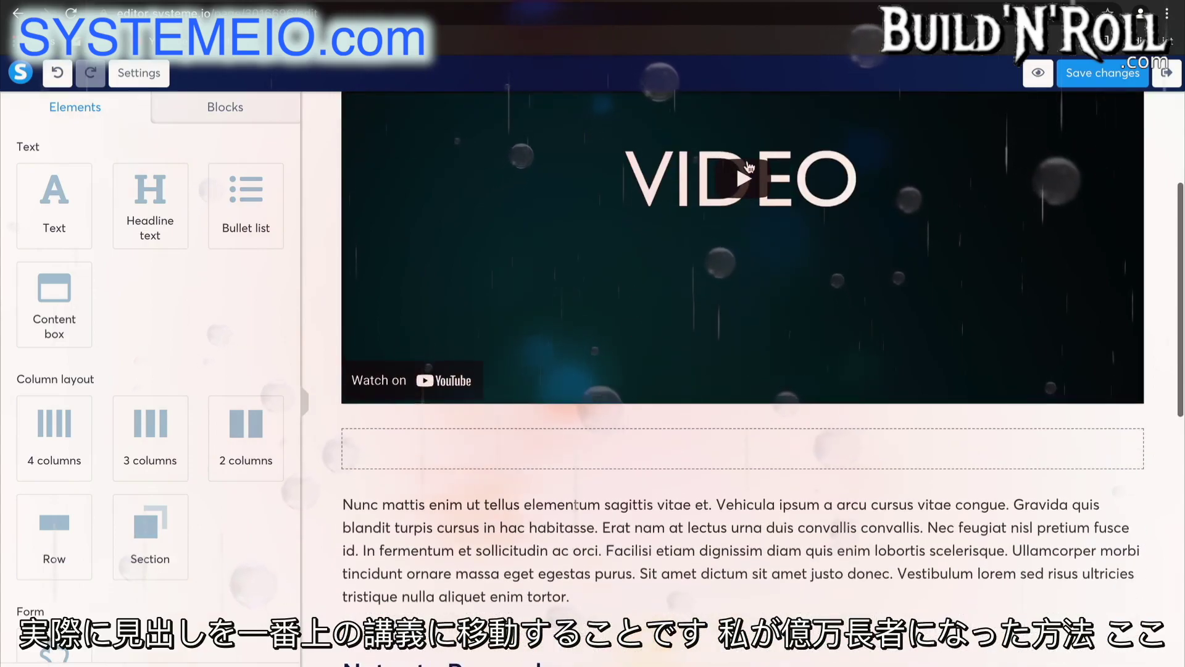
scroll(749, 165, "up", 2)
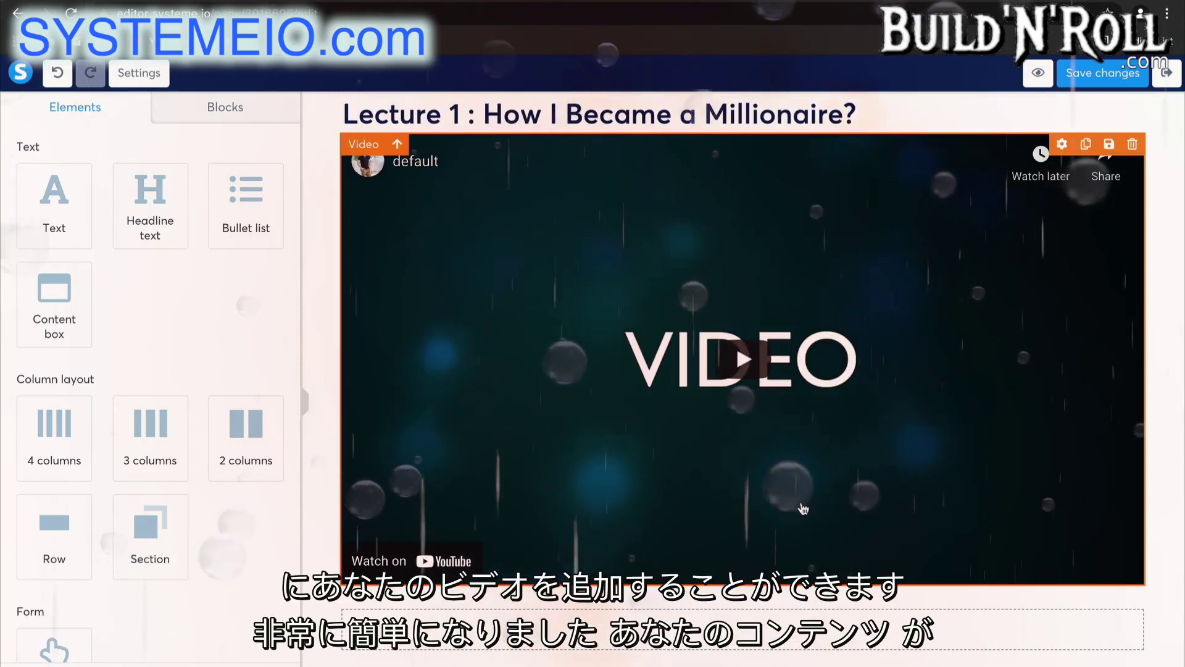
- Replace the placeholder paragraph below the video with the text "Resources:"
scroll(926, 481, "down", 5)
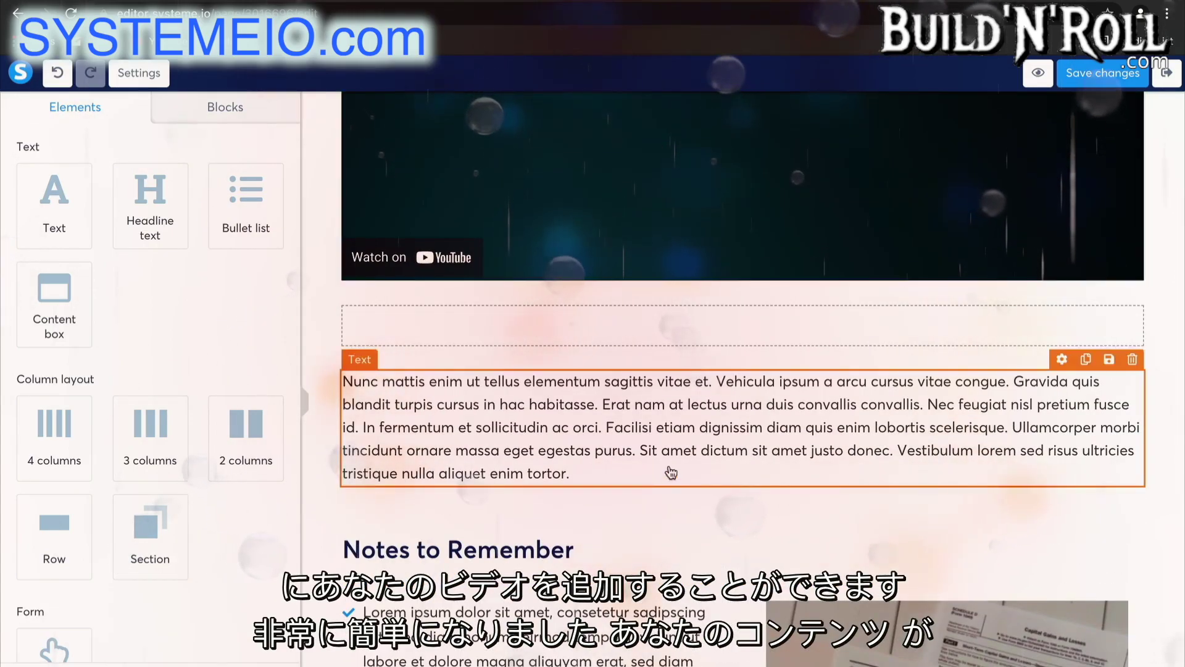
left_click(579, 490)
left_click_drag(573, 477, 337, 384)
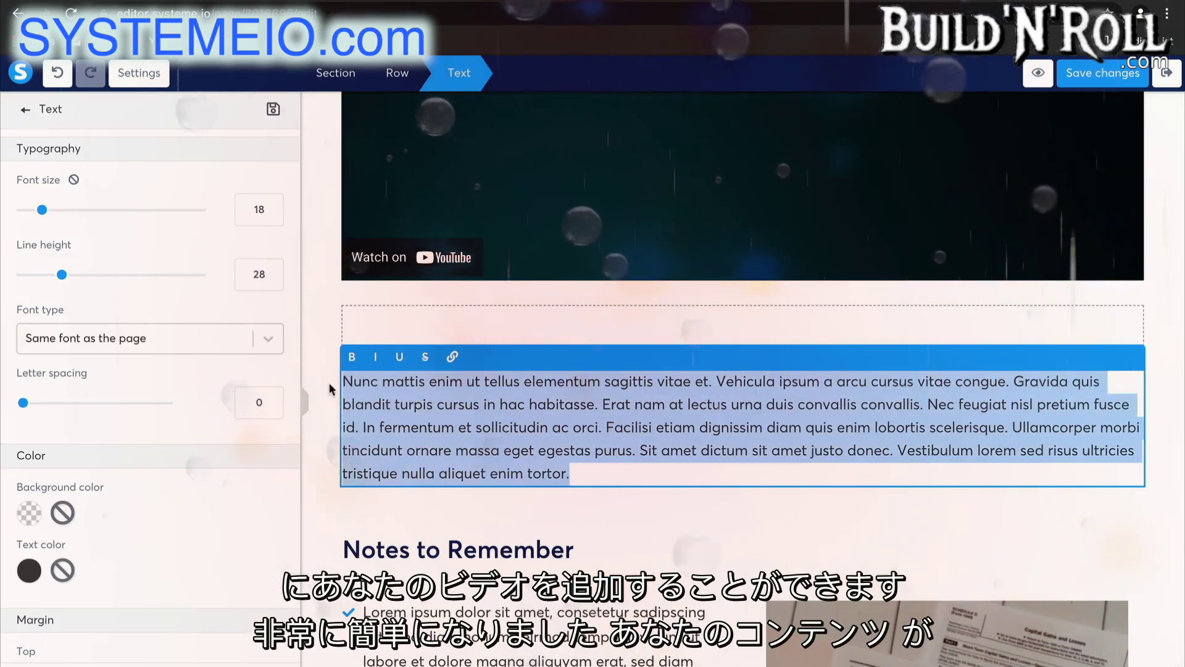
key("BackSpace")
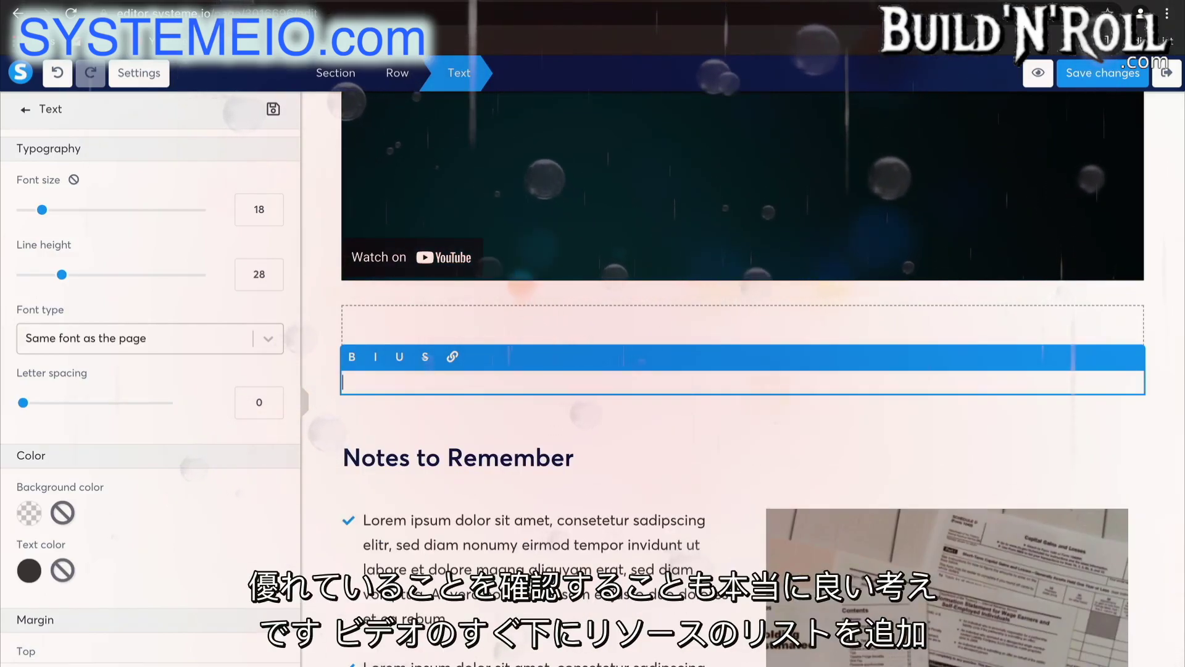
type("Re")
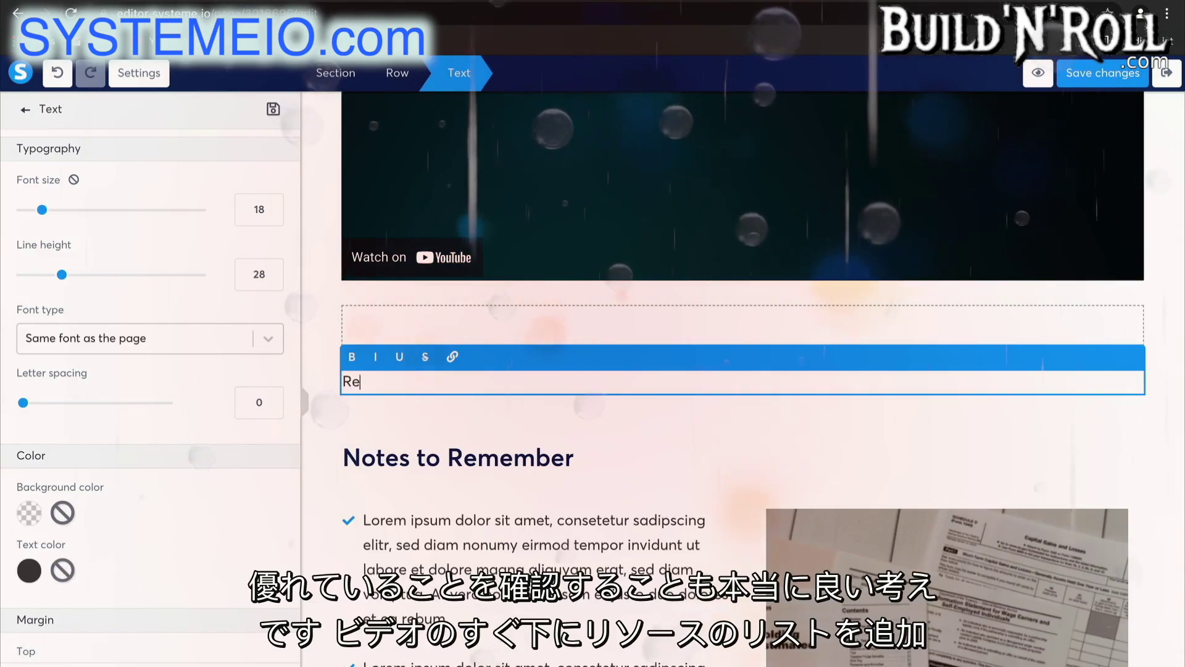
type("sources:")
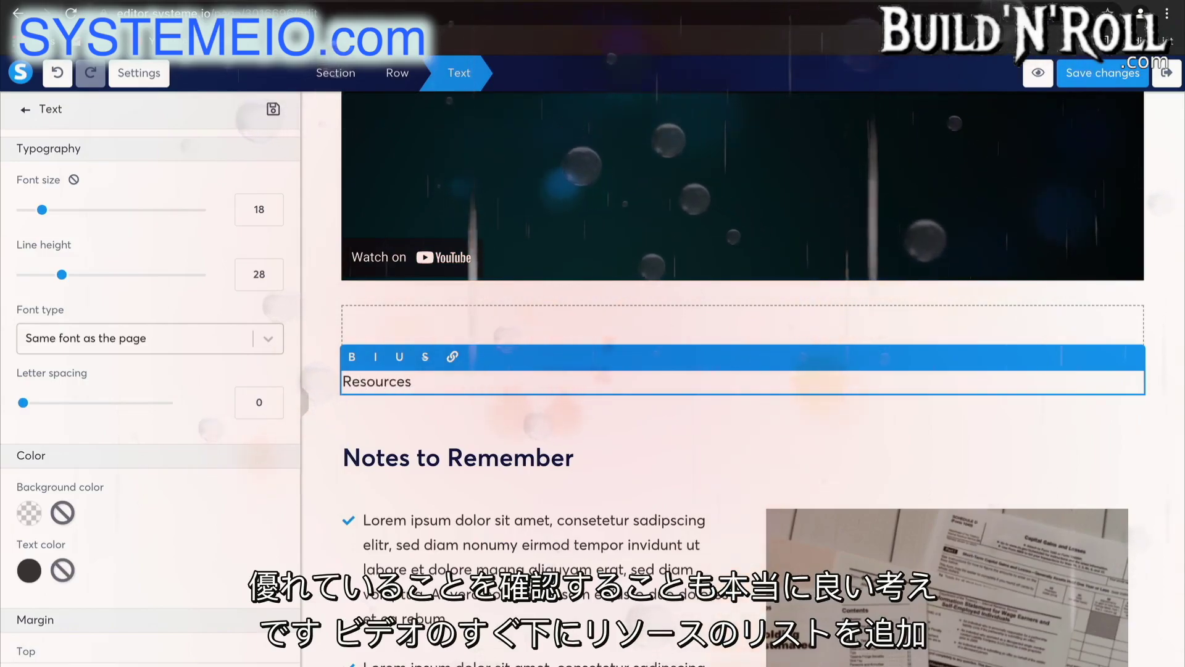
left_click(450, 410)
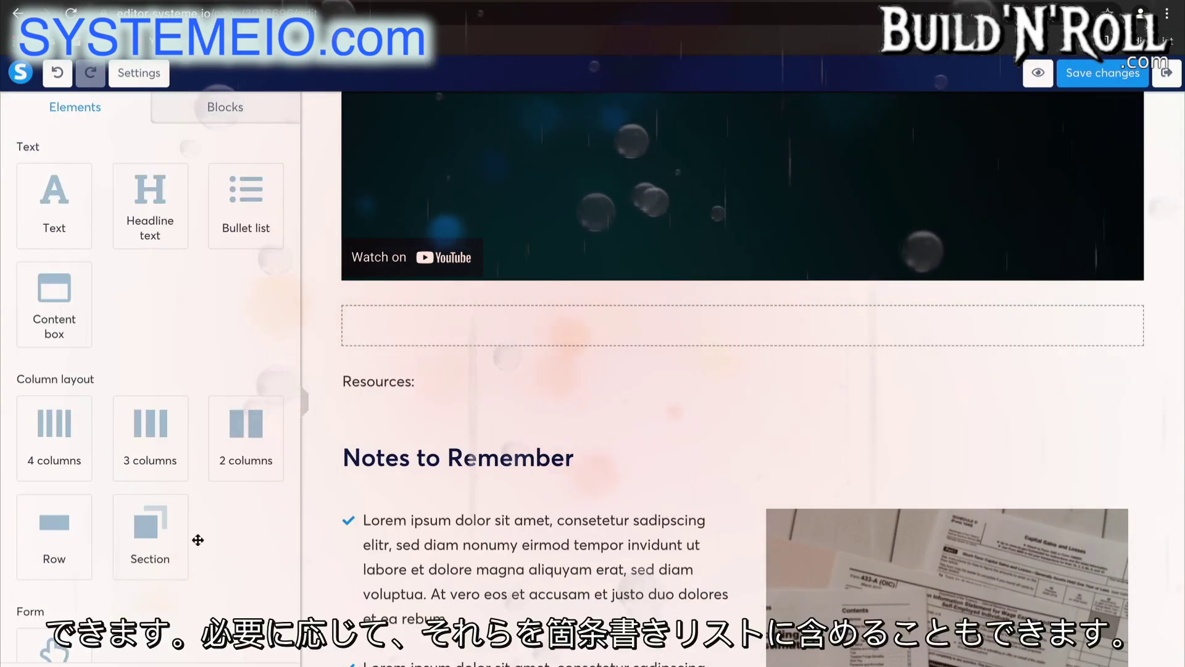
- Add a bullet list element directly below the "Resources:" text
scroll(198, 550, "down", 3)
scroll(200, 555, "up", 3)
scroll(200, 555, "up", 2)
left_click_drag(251, 213, 395, 400)
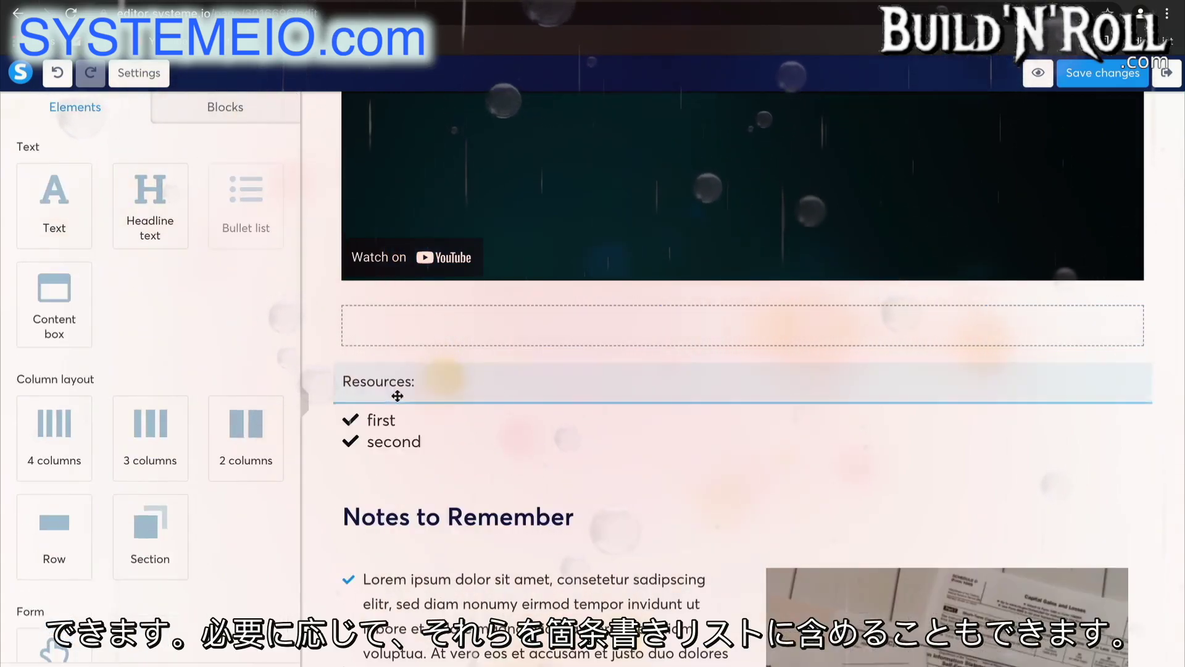
- Change the icon color of the bullet list under "Resources:" to the default orange, F5A623
left_click(381, 422)
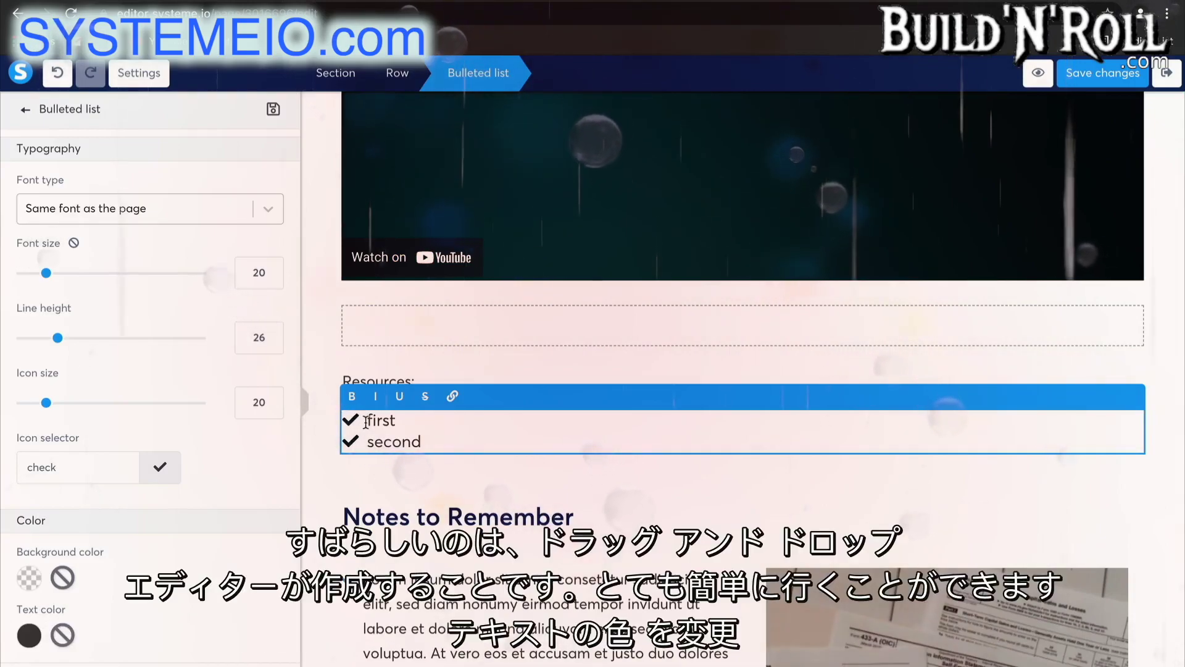
scroll(171, 561, "down", 4)
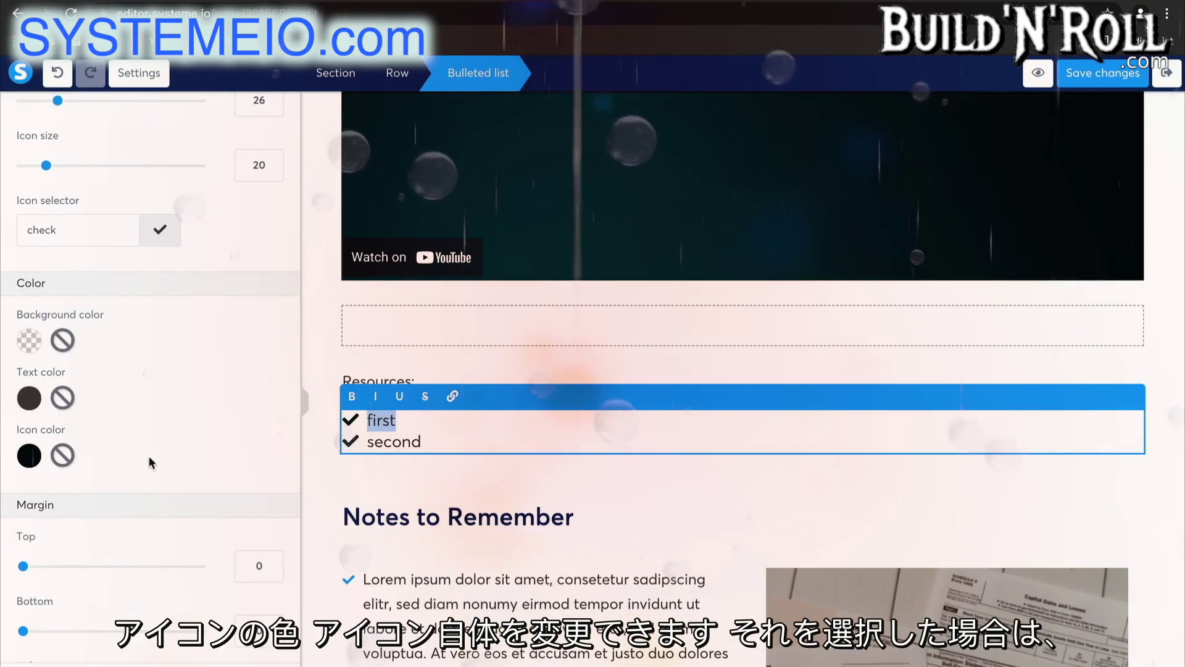
scroll(148, 454, "down", 3)
scroll(148, 454, "up", 3)
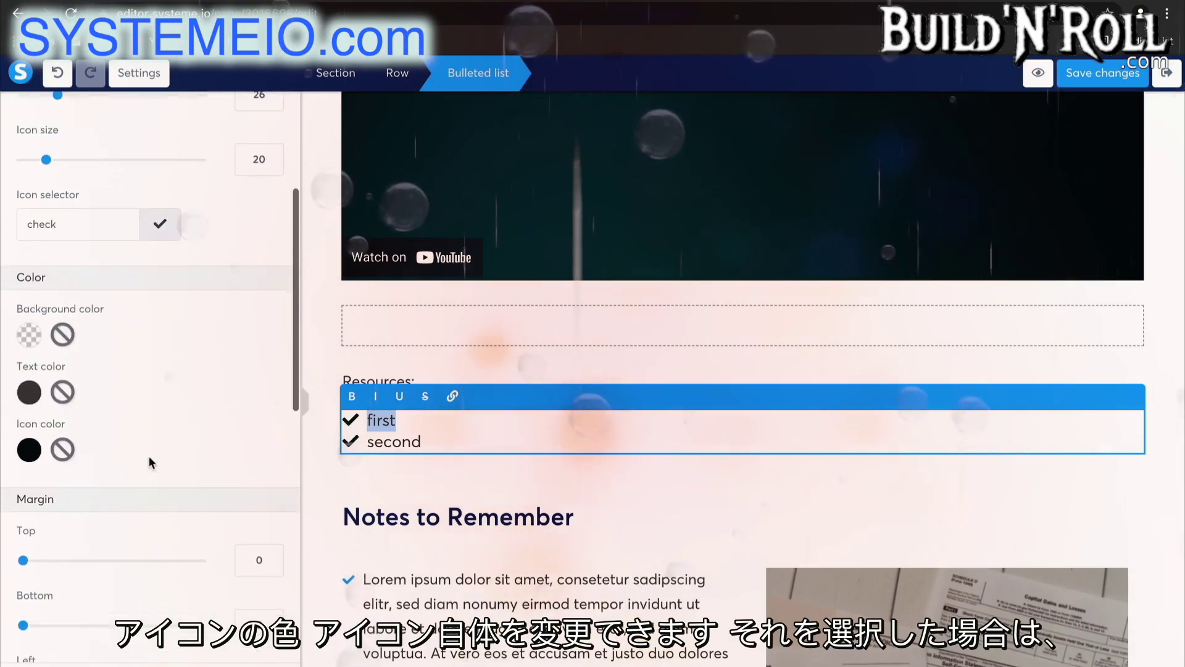
left_click(29, 453)
left_click(147, 600)
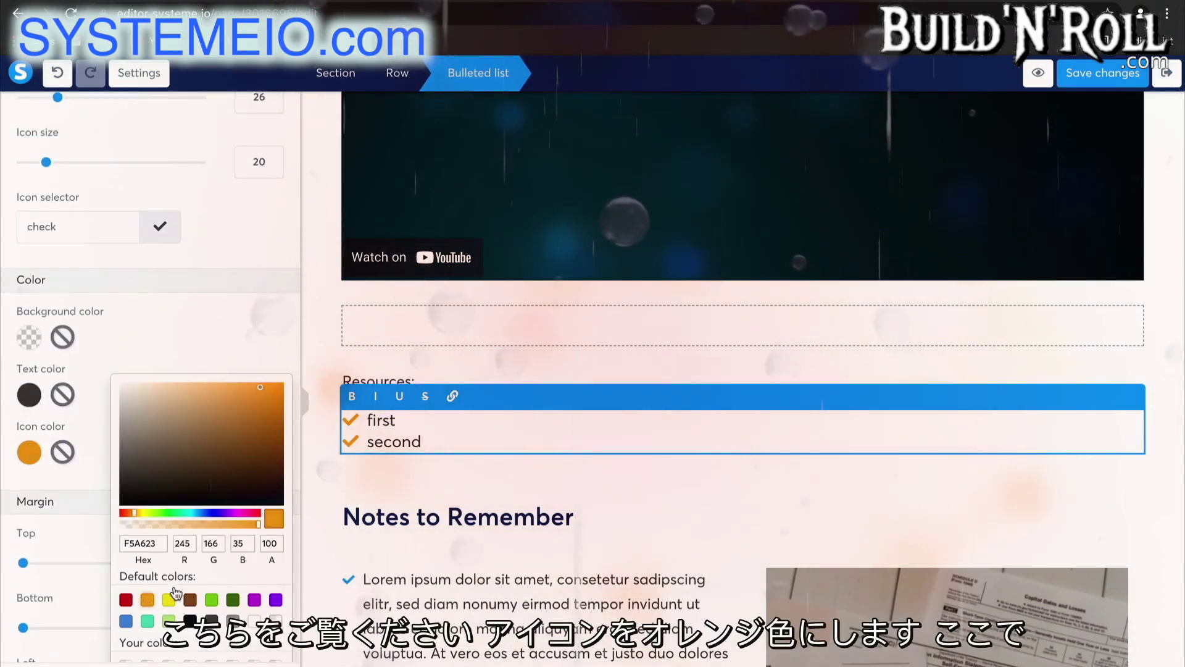
left_click(471, 501)
left_click(472, 501)
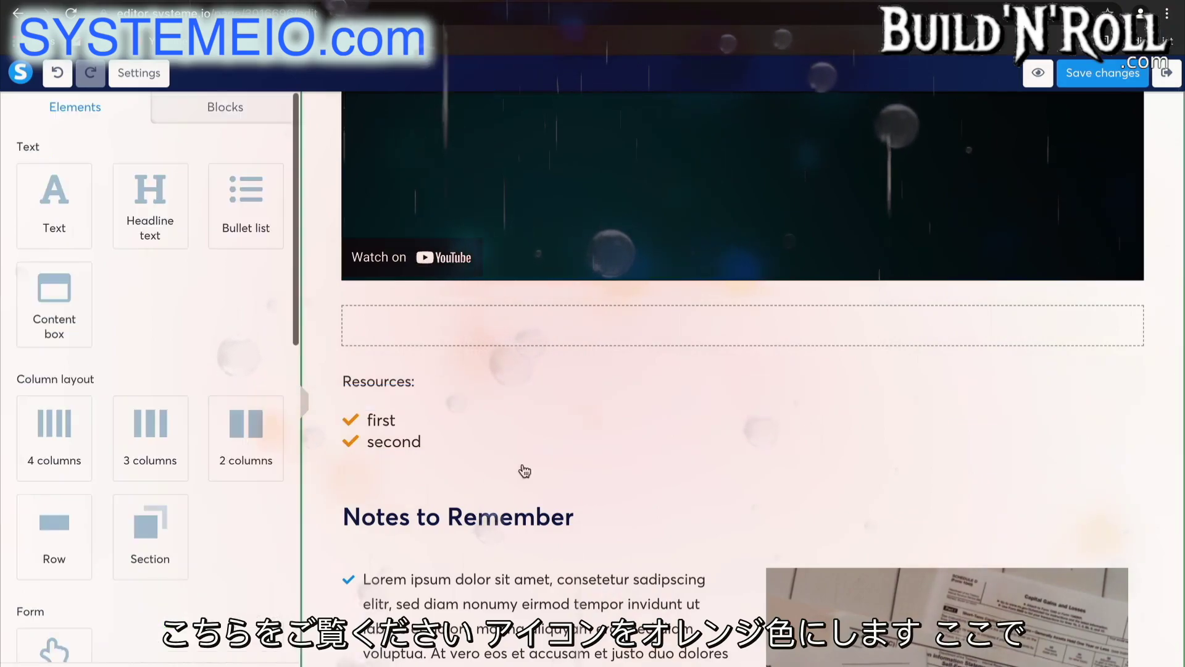
double_click(421, 430)
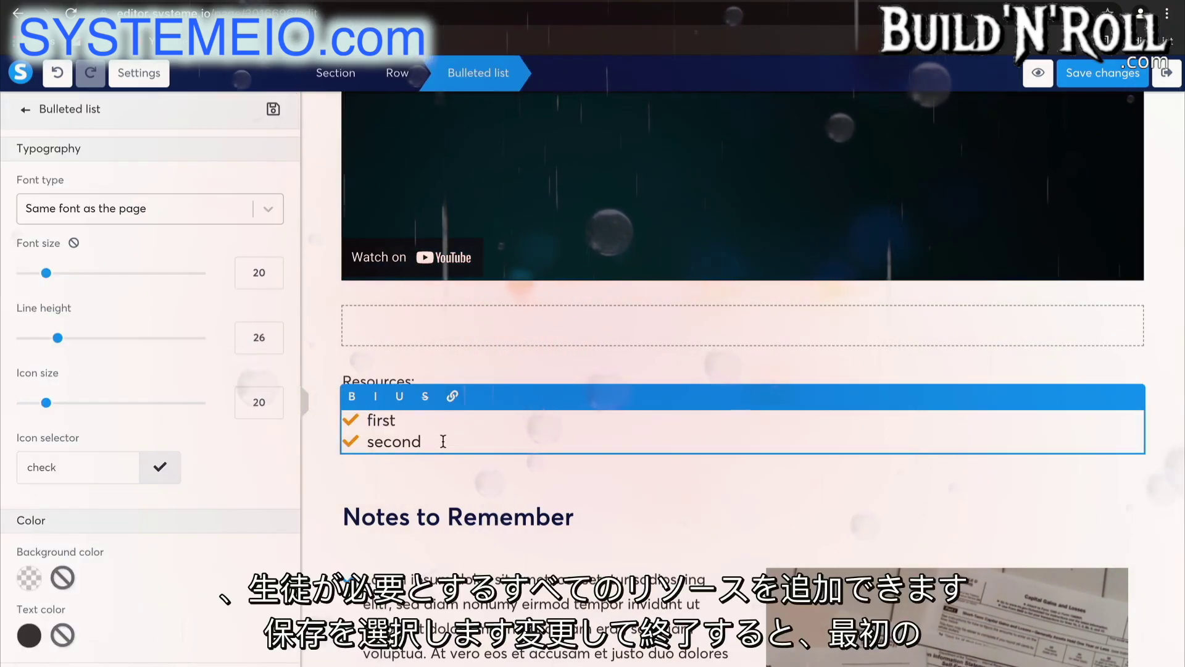
scroll(582, 404, "up", 5)
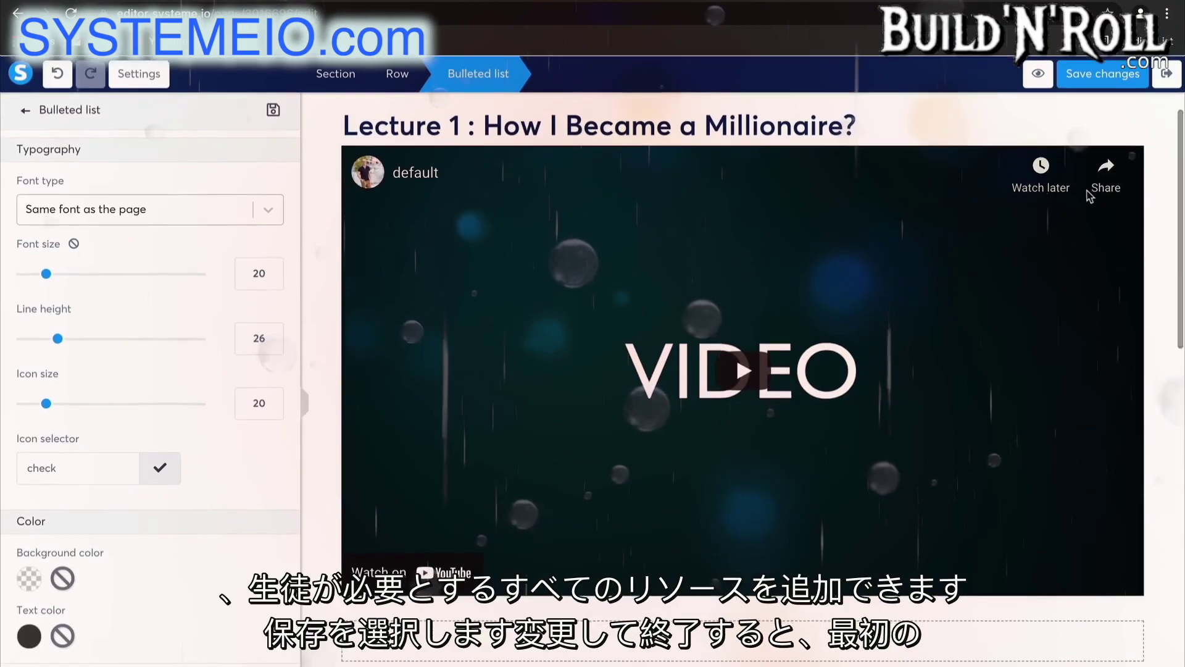
- Save and exit the Lecture 1 page, and duplicate the "Chapter 1 - The foundations" lecture in Module 1
left_click(1109, 82)
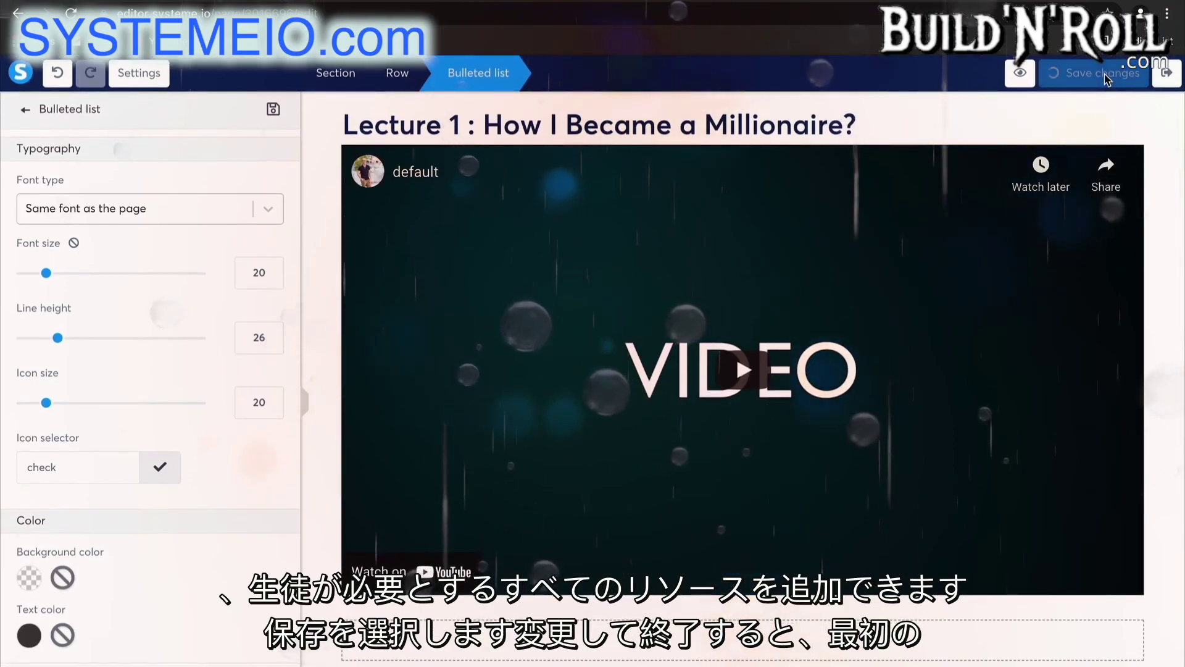
left_click(1164, 79)
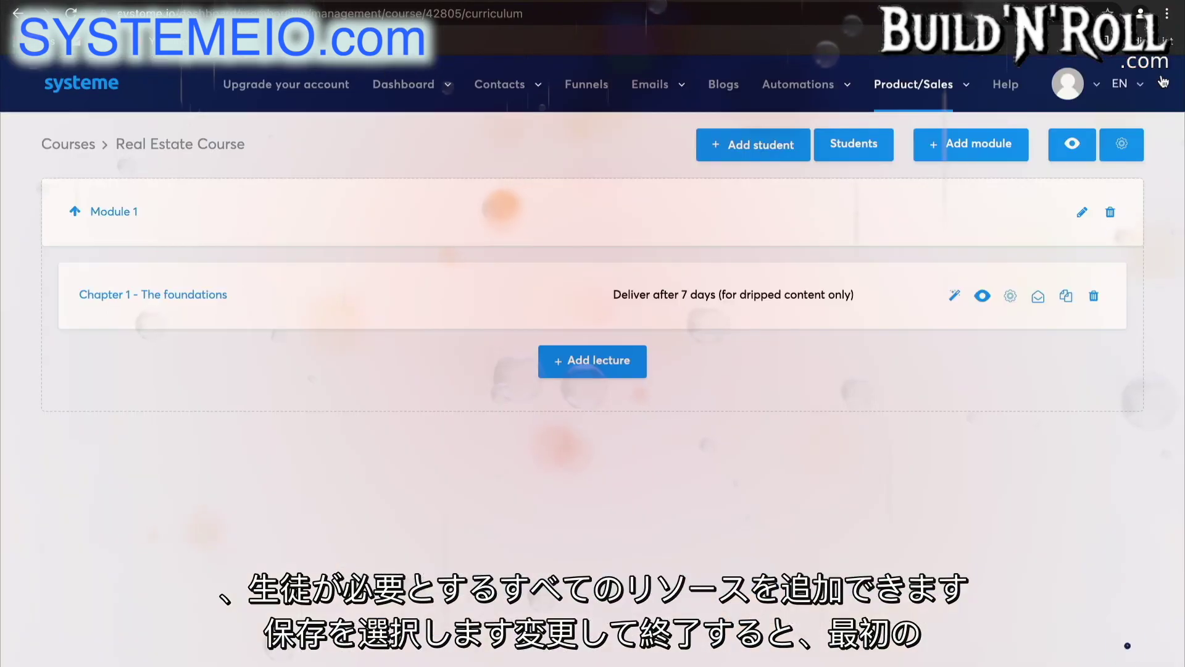
left_click(1066, 297)
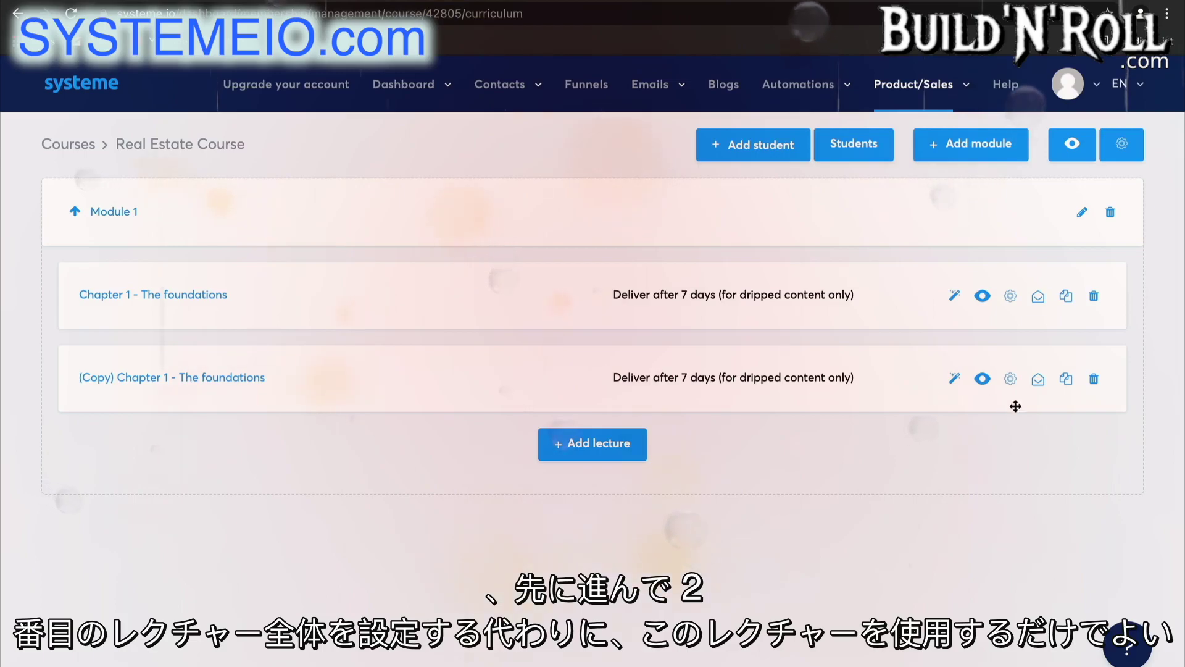
- Change the headline on the copied lecture's page to "Lecture 2 : How You Can Become a Millionaire?"
left_click(953, 385)
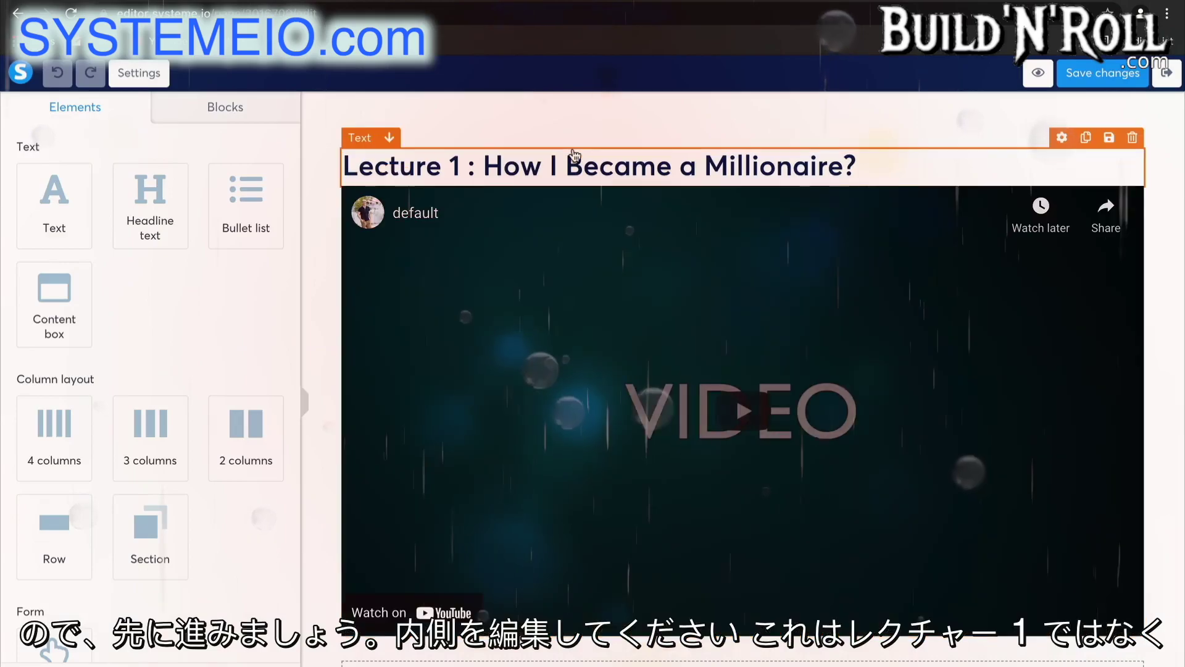
left_click(573, 162)
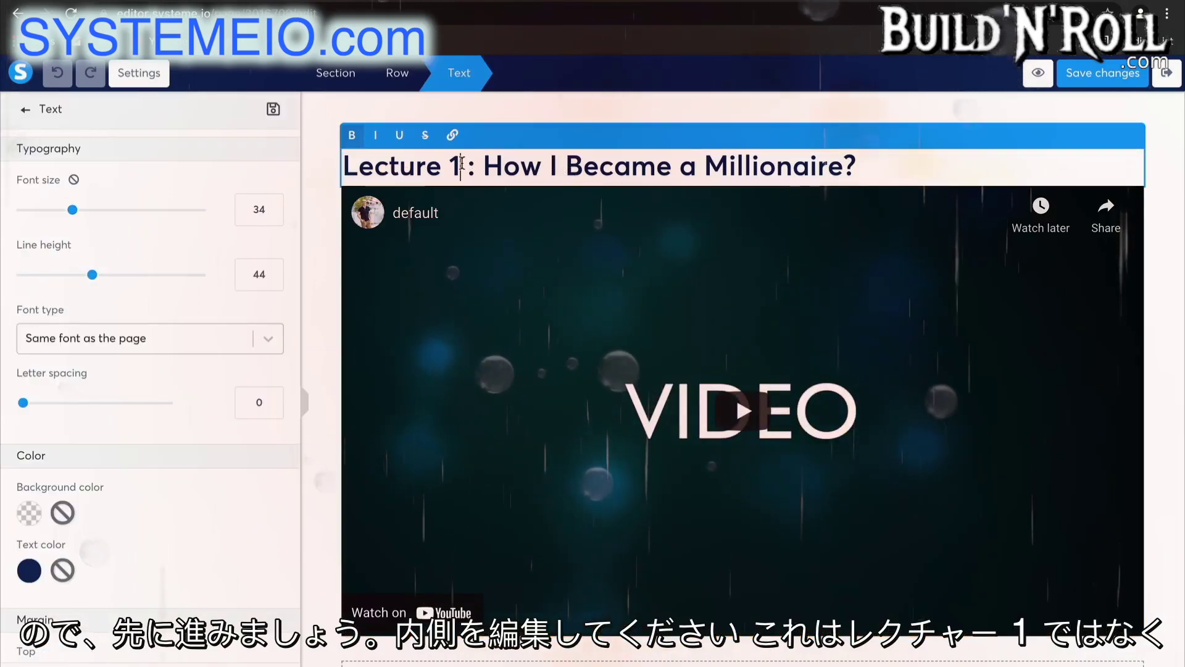
left_click(462, 166)
key("BackSpace")
type("2")
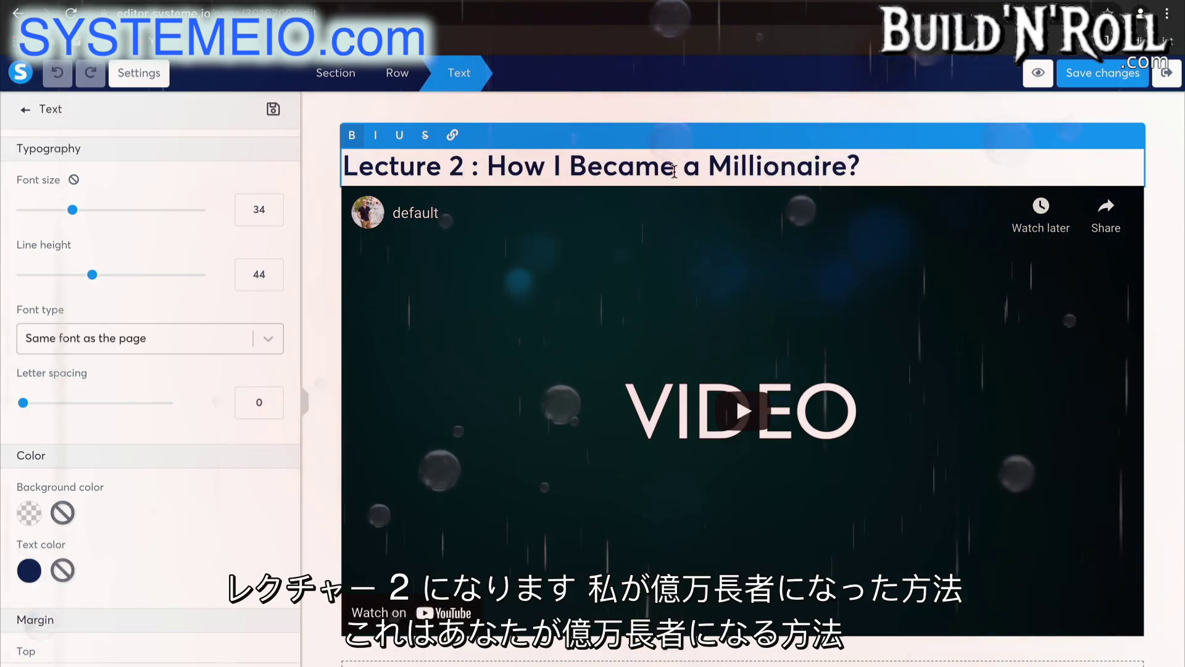
left_click(560, 165)
key("BackSpace")
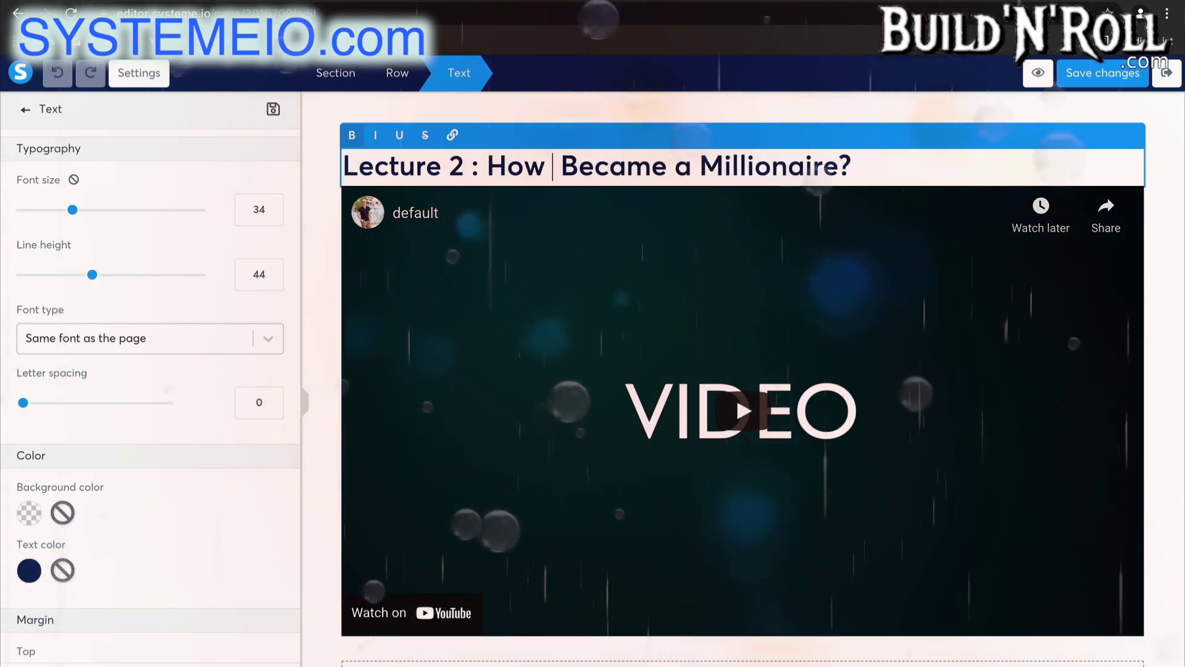
type("You Can")
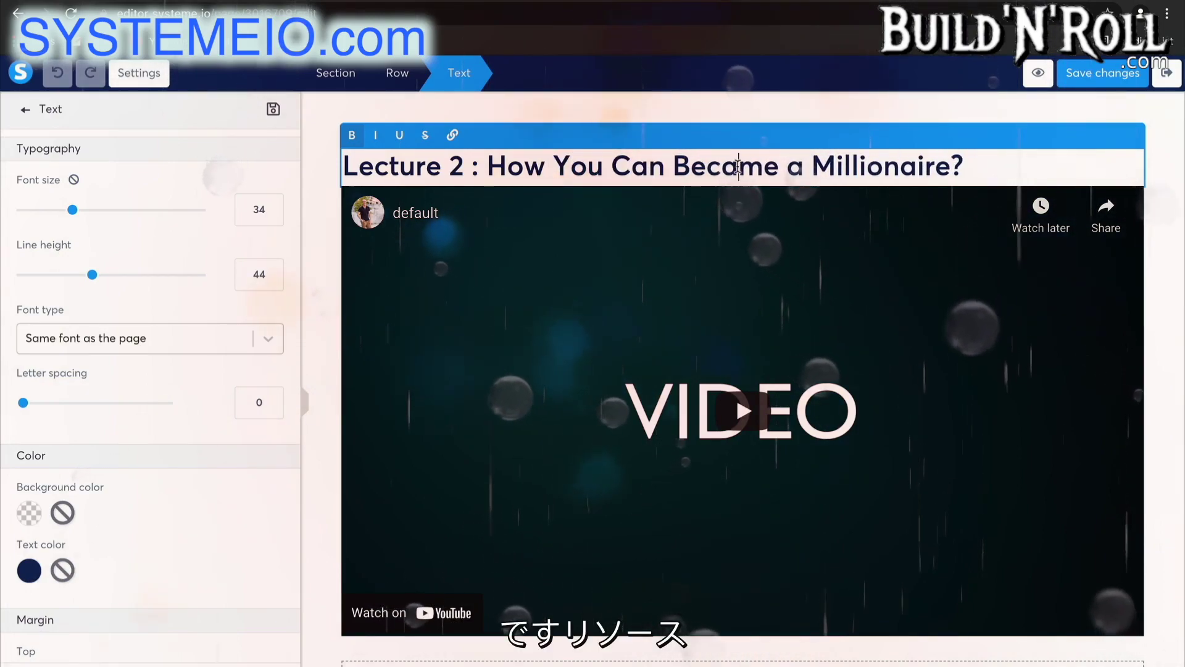
left_click(738, 166)
key("BackSpace")
type("o")
- Review the resources below the video, save the Lecture 2 page and return to the course curriculum
scroll(876, 234, "down", 1)
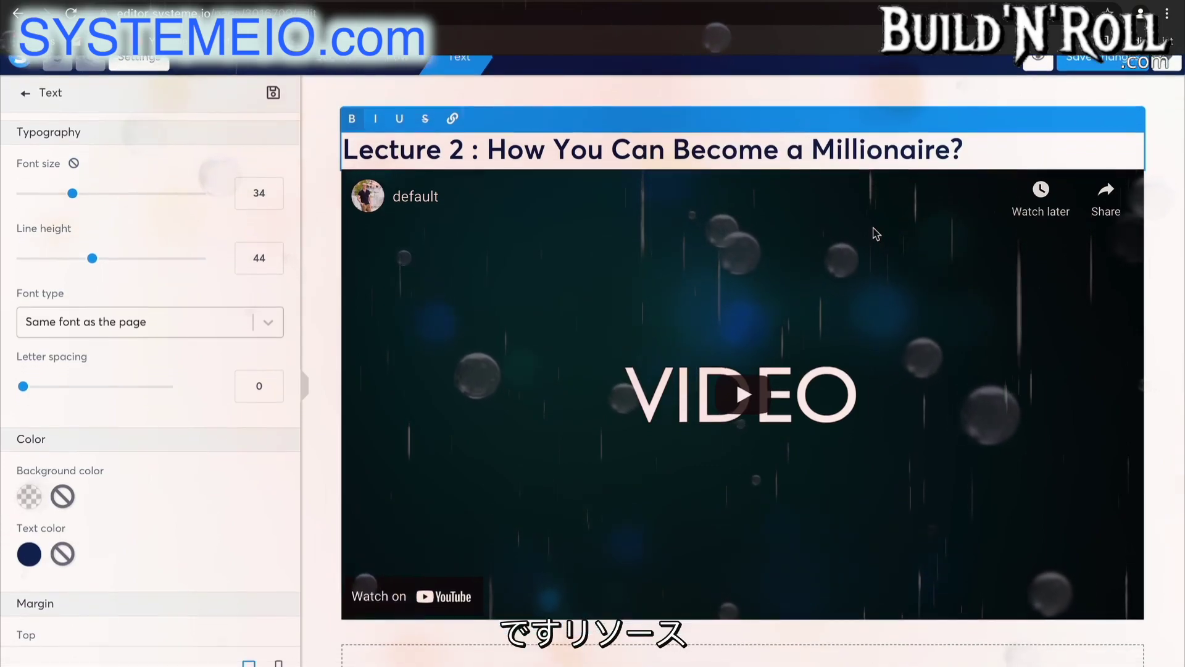
left_click(881, 479)
scroll(881, 485, "down", 4)
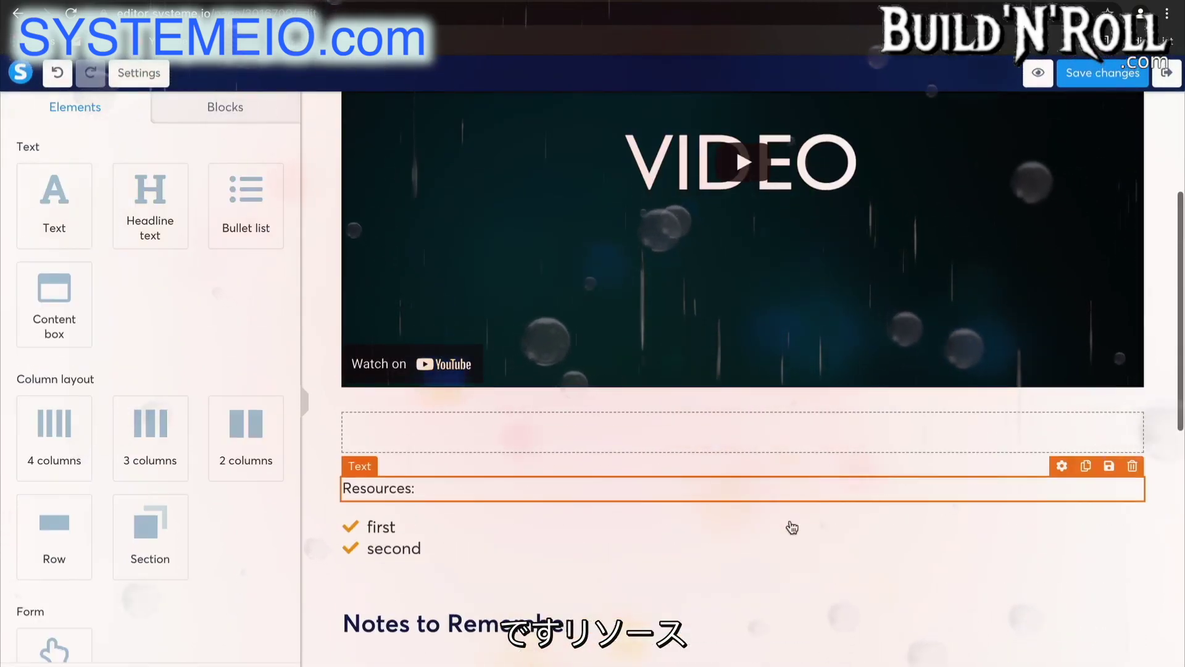
scroll(1002, 224, "up", 2)
scroll(1001, 224, "up", 2)
left_click(1093, 75)
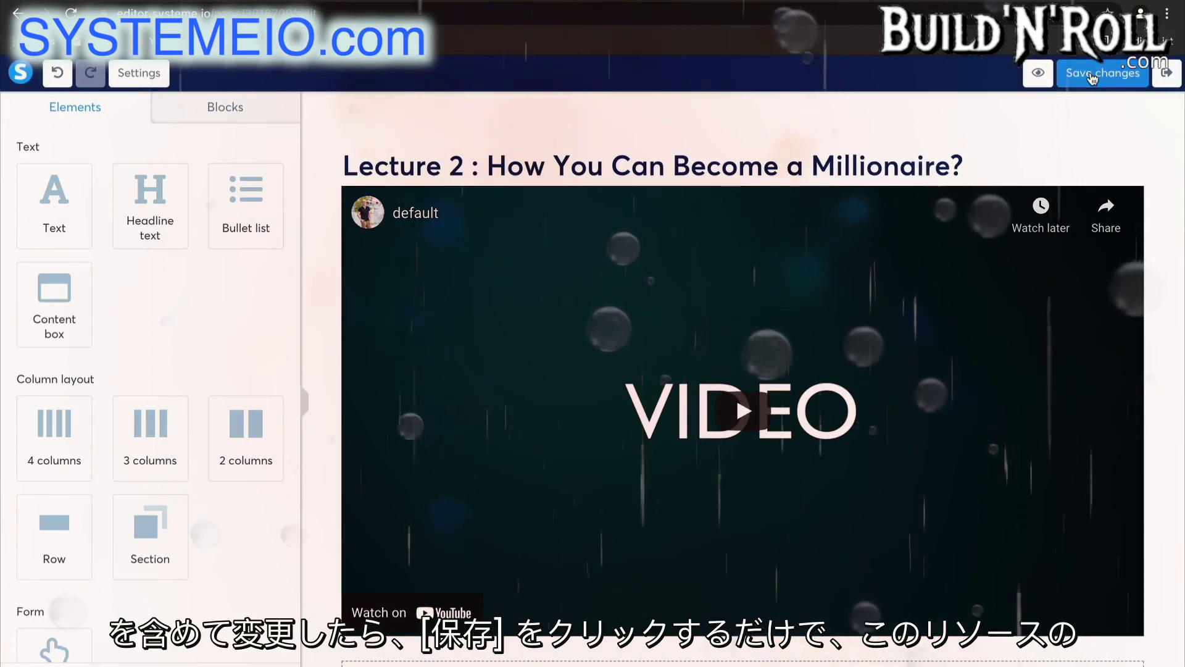
left_click(1165, 85)
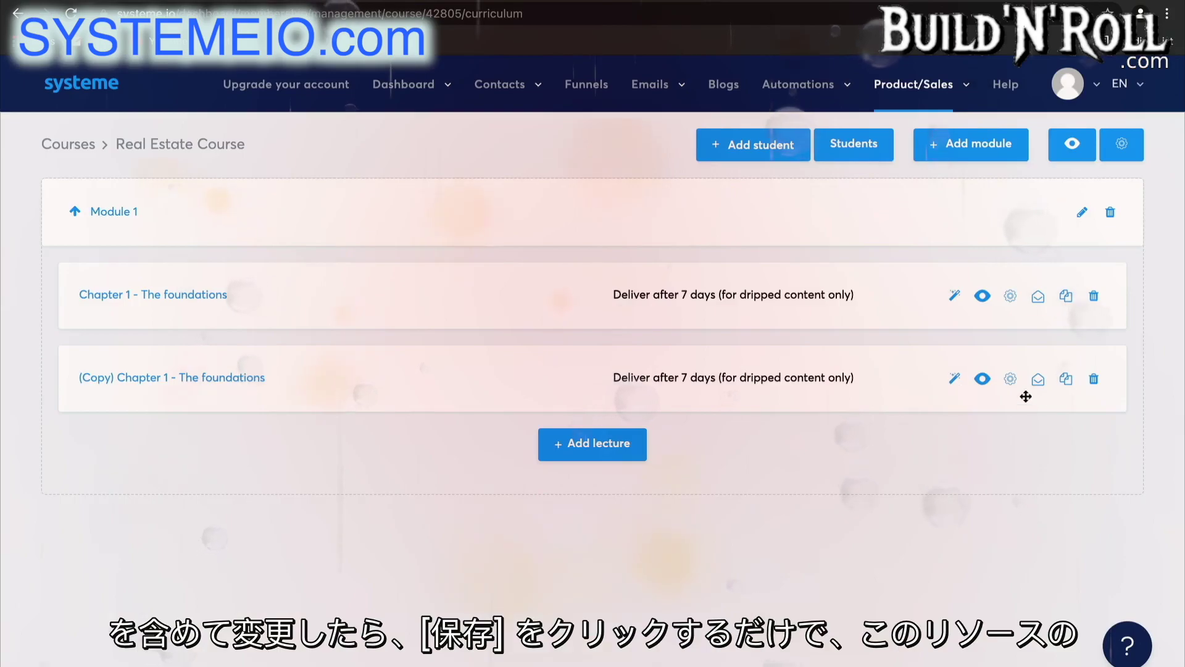
- Rename the copied lecture in Module 1 as "Chapter 2 - The next step" and save it
left_click(1011, 379)
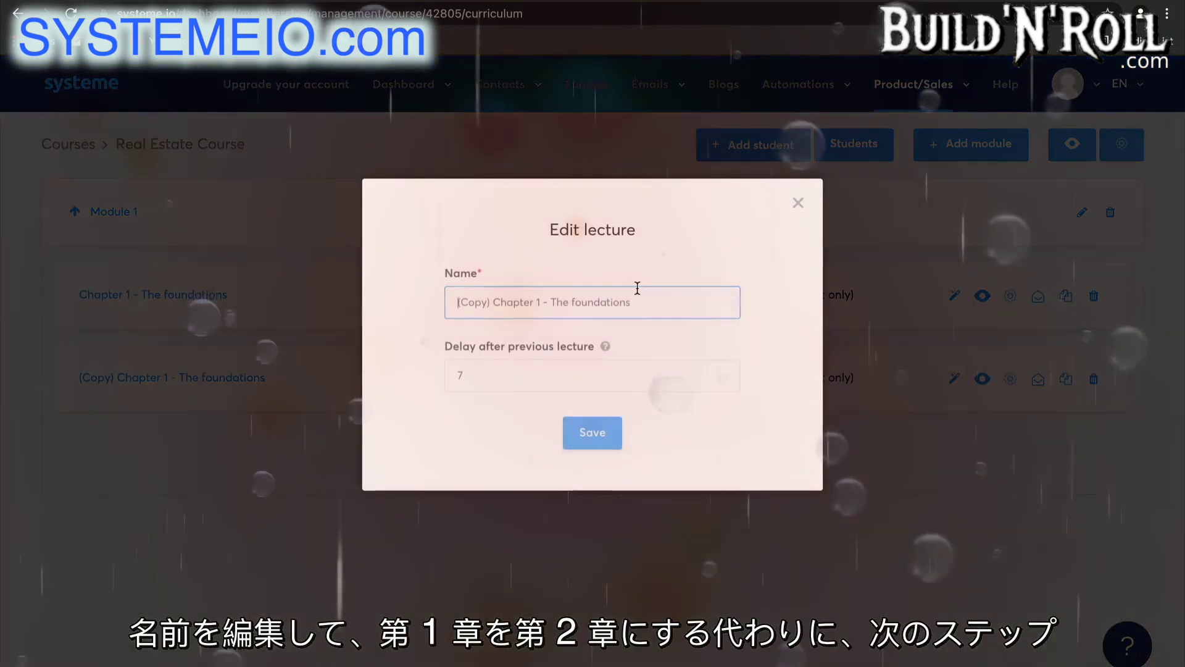
left_click(542, 301)
key("BackSpace")
type("2")
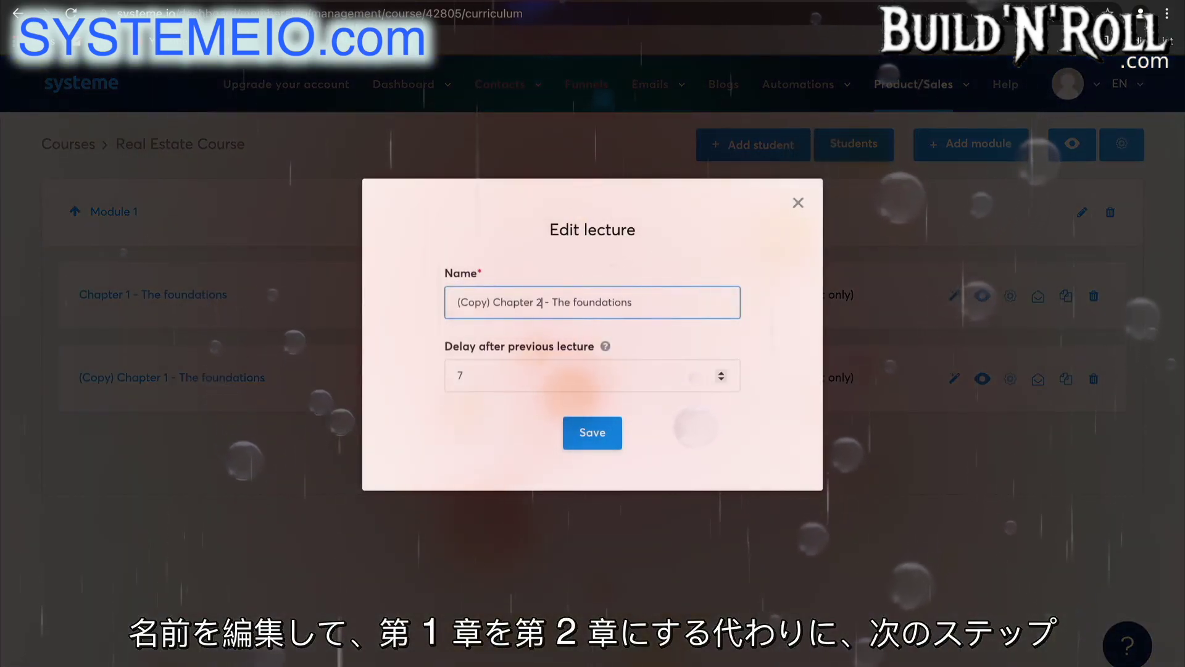
left_click_drag(633, 302, 576, 302)
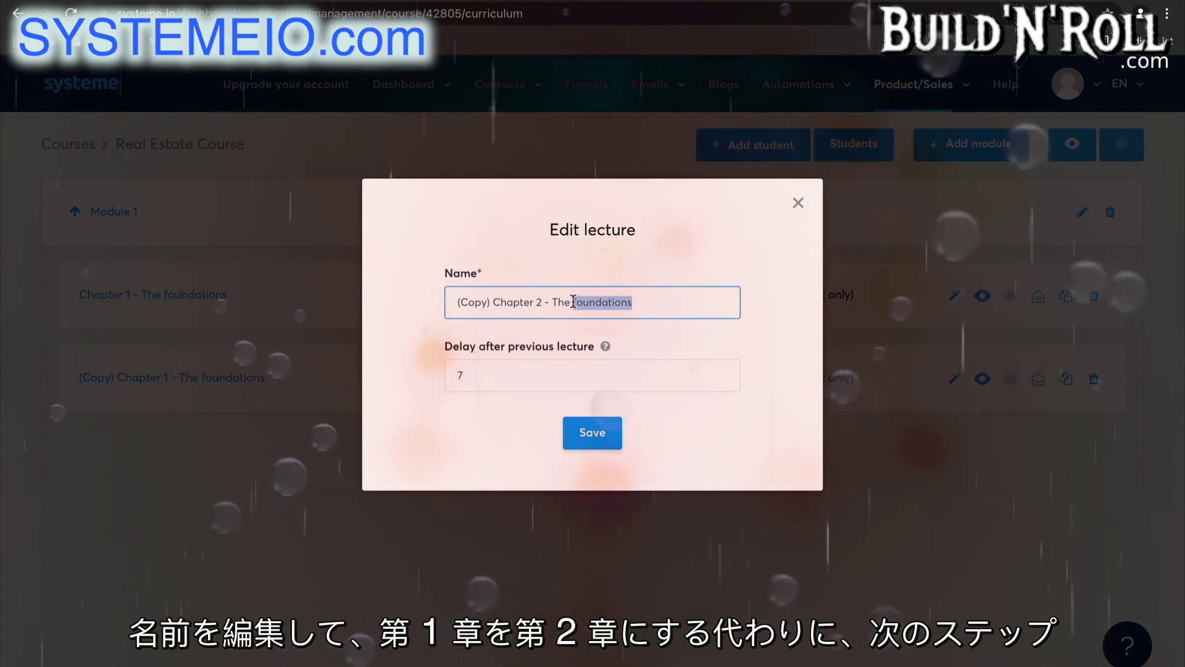
key("BackSpace")
type("ne")
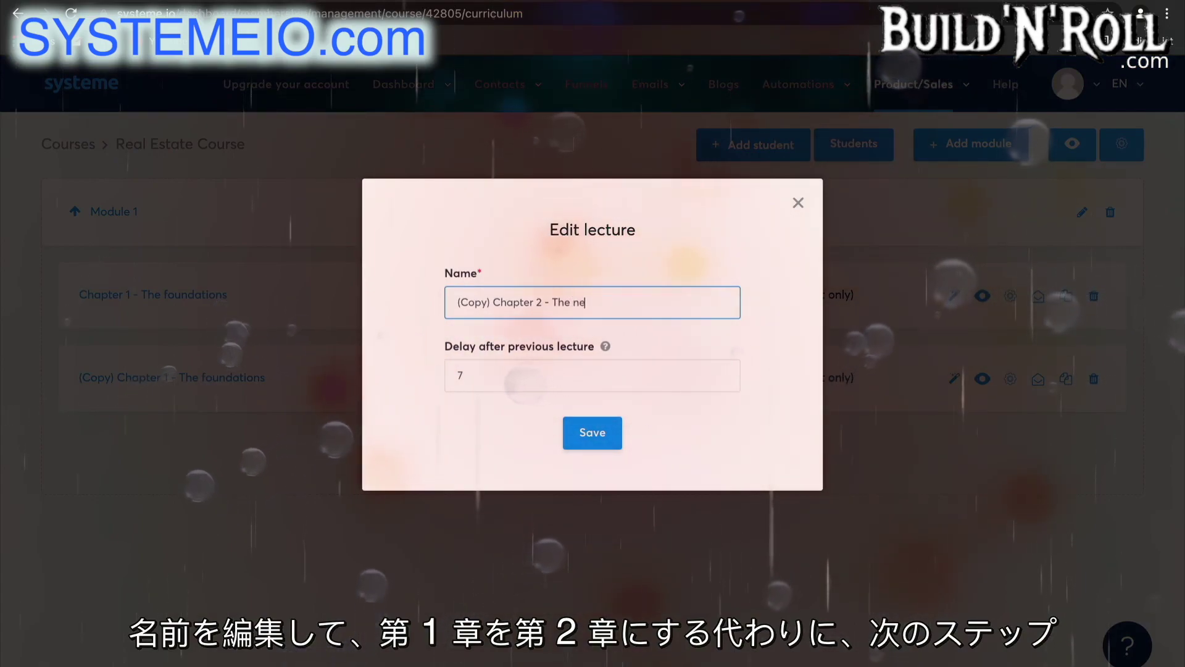
type("xt step")
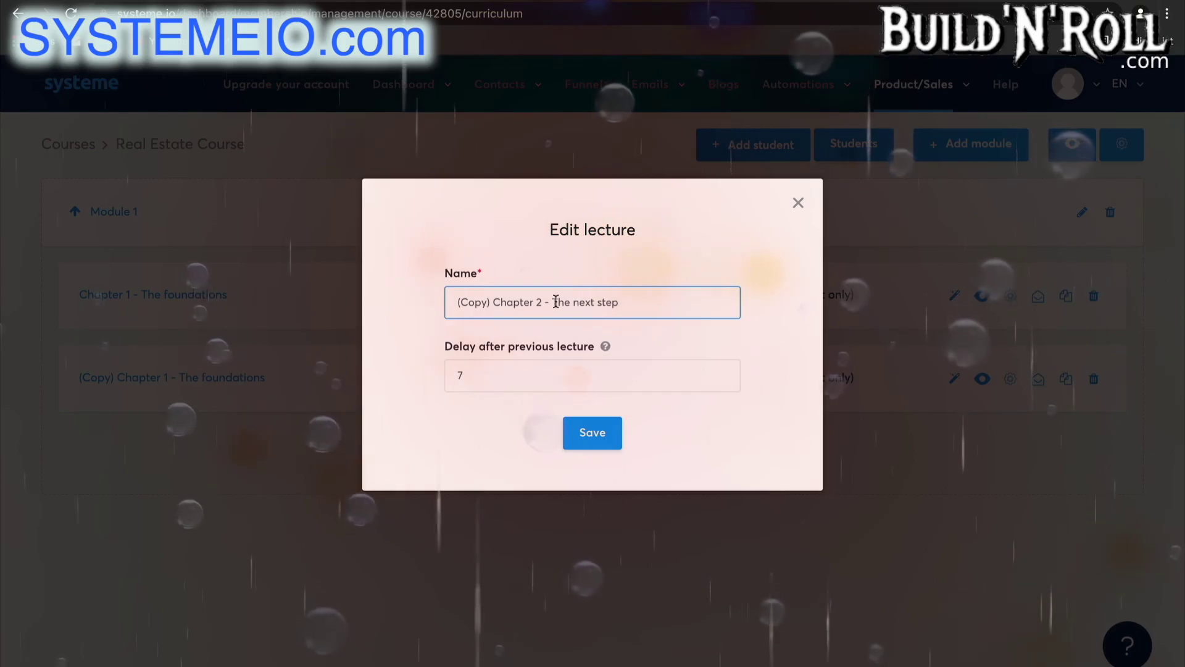
left_click_drag(495, 298, 436, 300)
key("BackSpace")
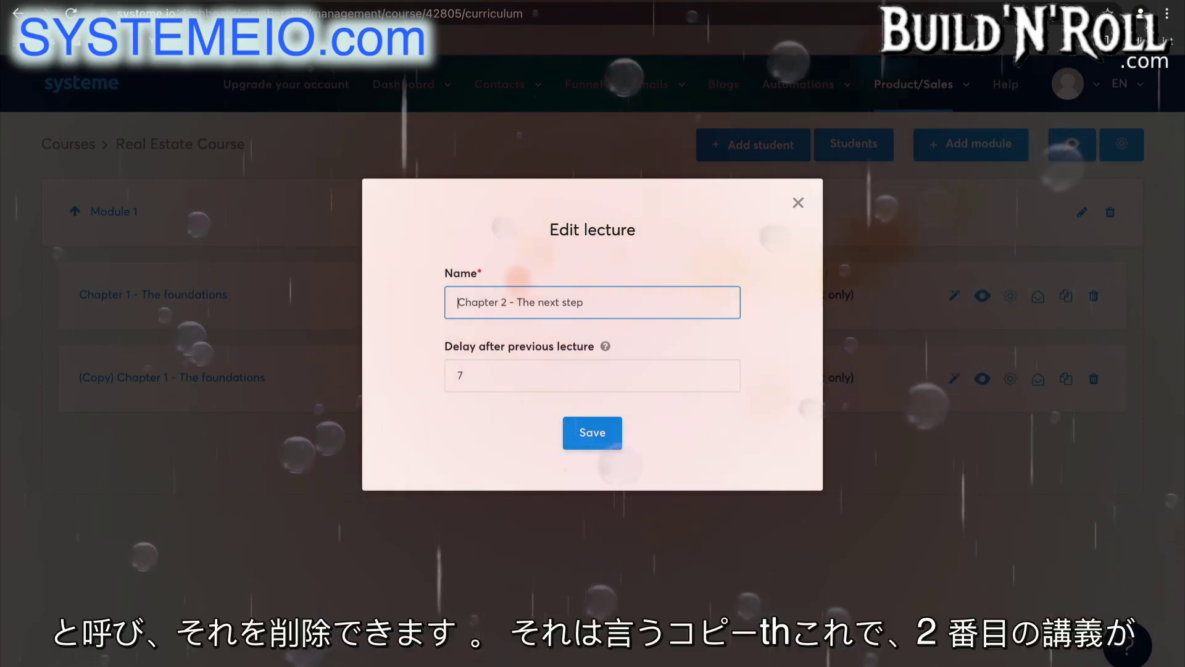
left_click(593, 435)
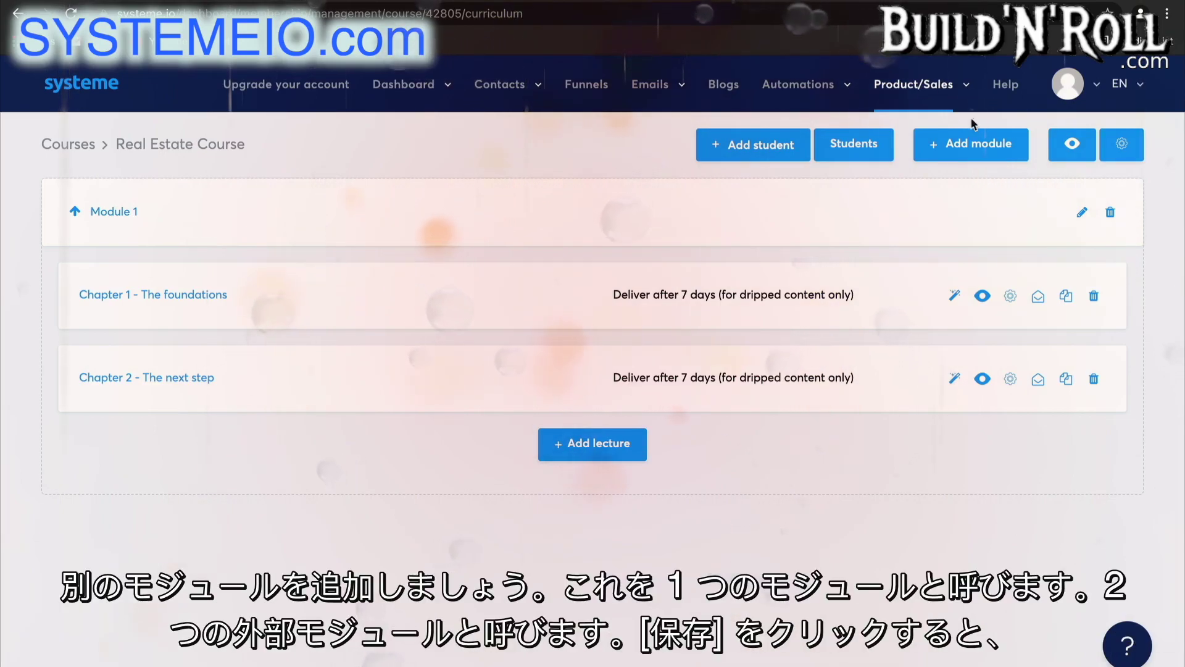
- Add a new module named "Module 2" to the Real Estate Course
left_click(942, 143)
type("Module ")
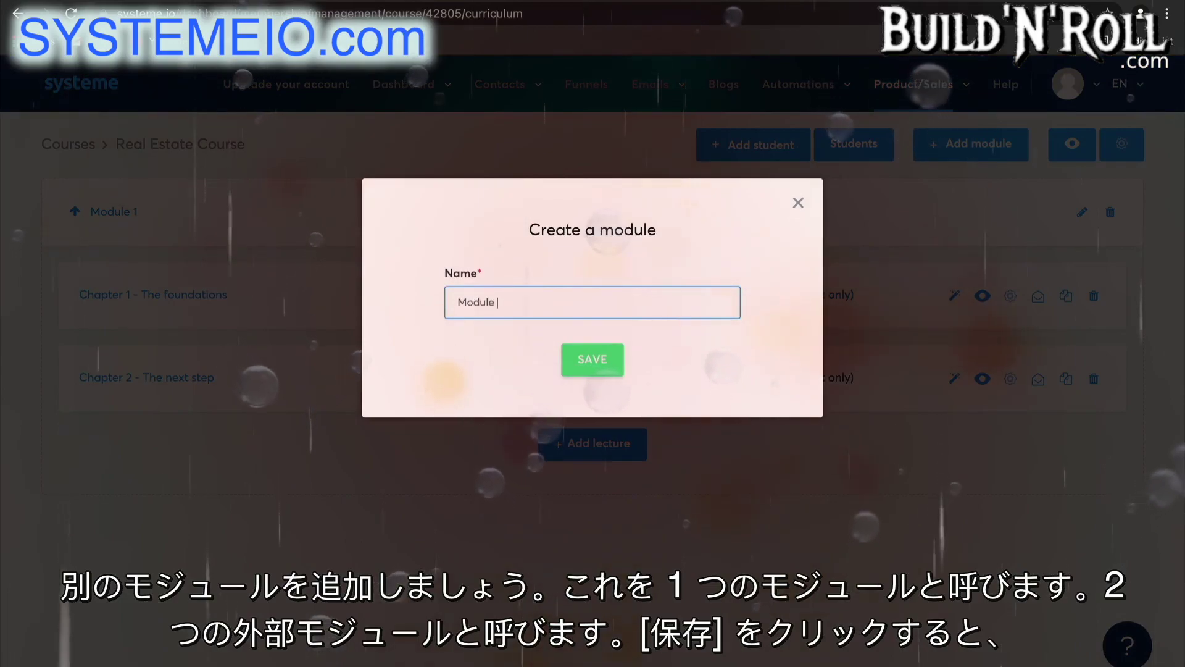
type("2")
left_click(575, 350)
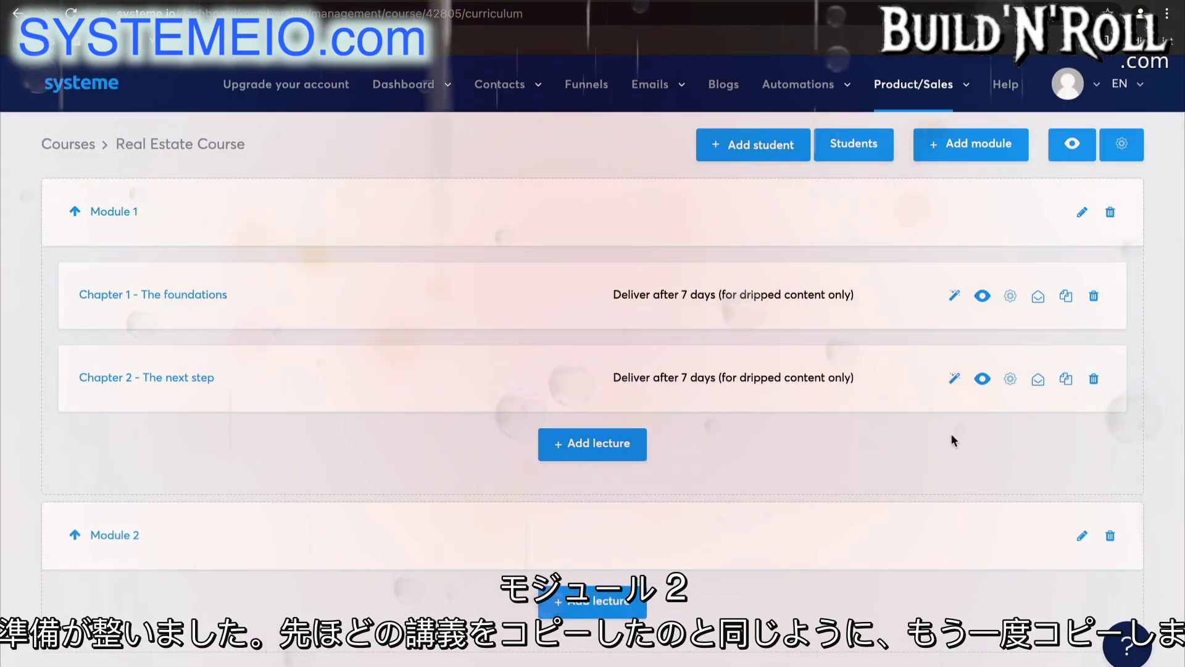
- Duplicate the "Chapter 2 - The next step" lecture and move the copy into Module 2
left_click(1067, 378)
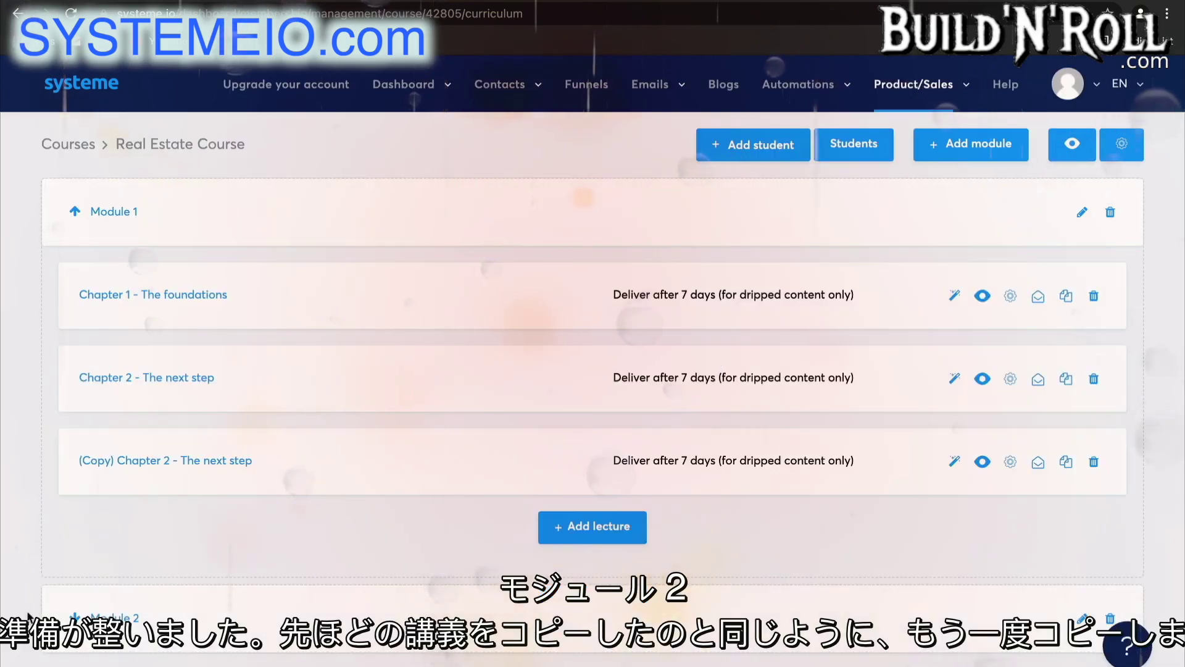
scroll(247, 587, "down", 1)
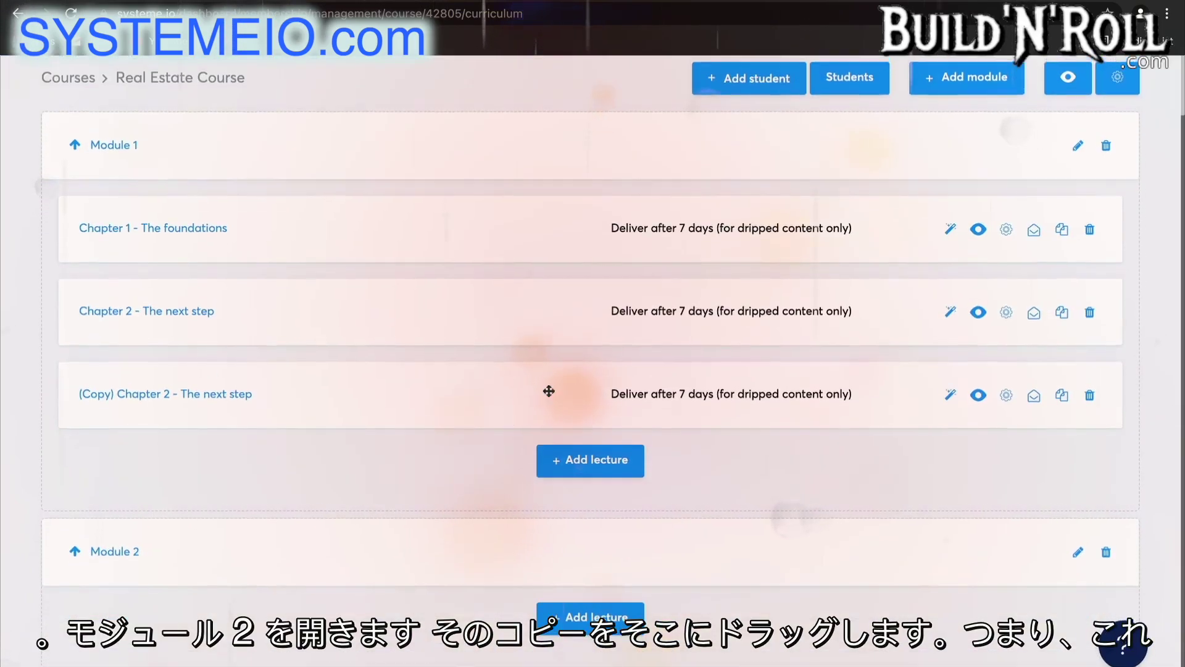
left_click_drag(703, 400, 698, 570)
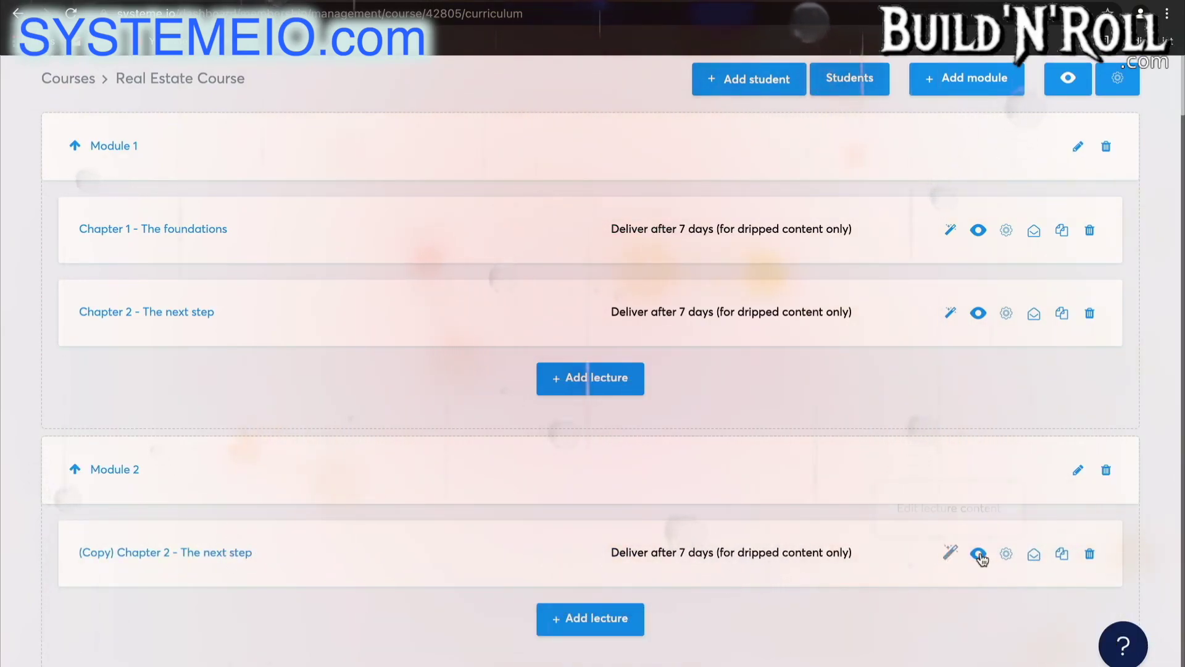
- Open the name and delay settings of Module 2's copied lecture, save them as they are, and expand Module 2
left_click(1006, 554)
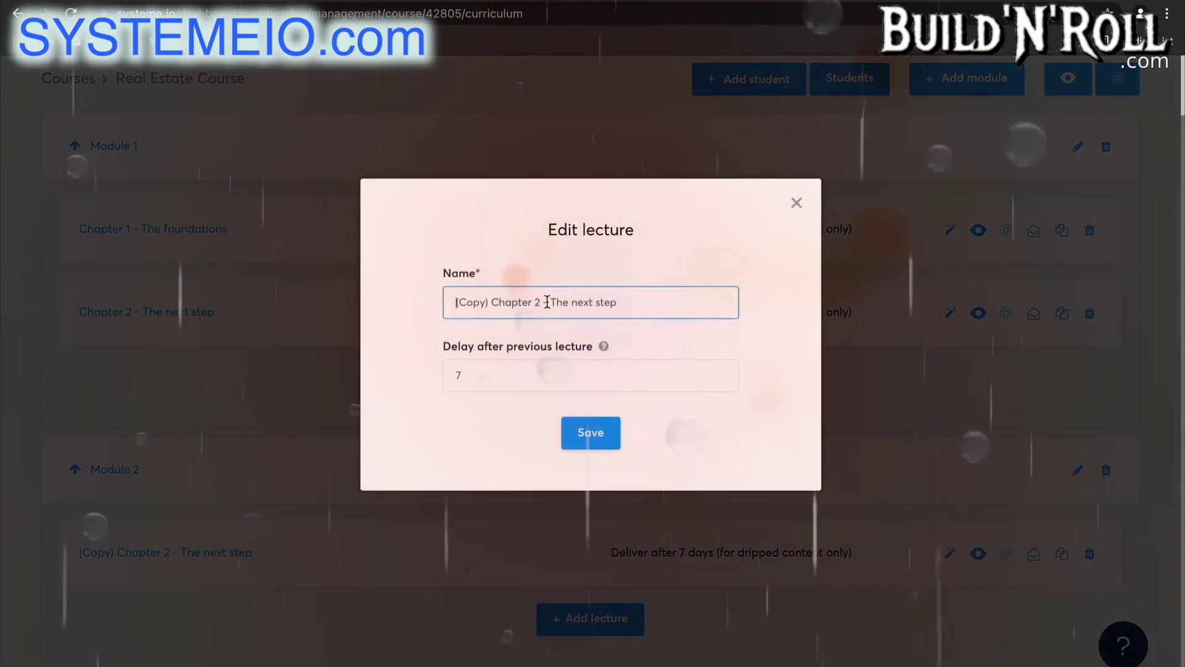
left_click(596, 439)
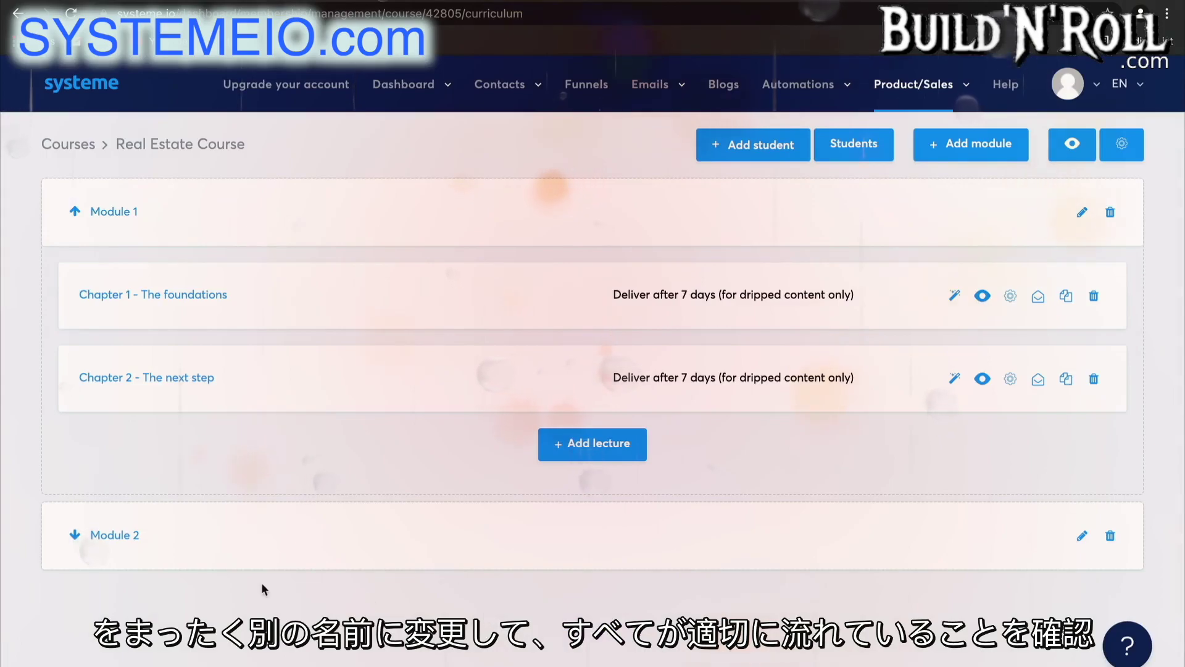
left_click(74, 534)
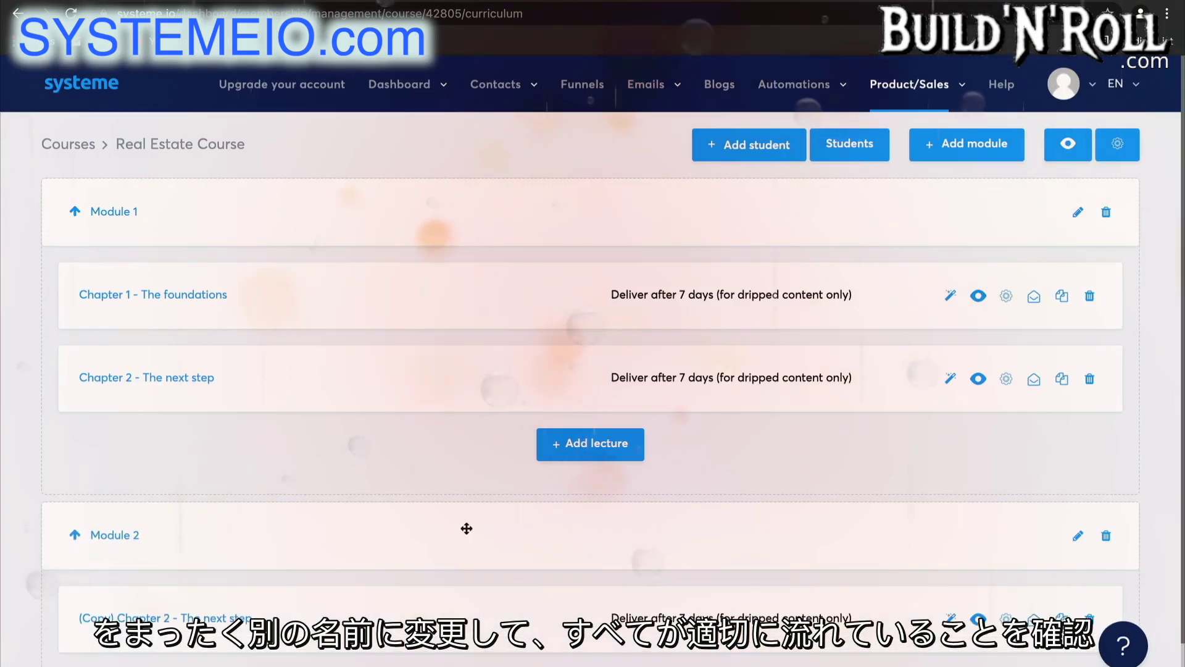